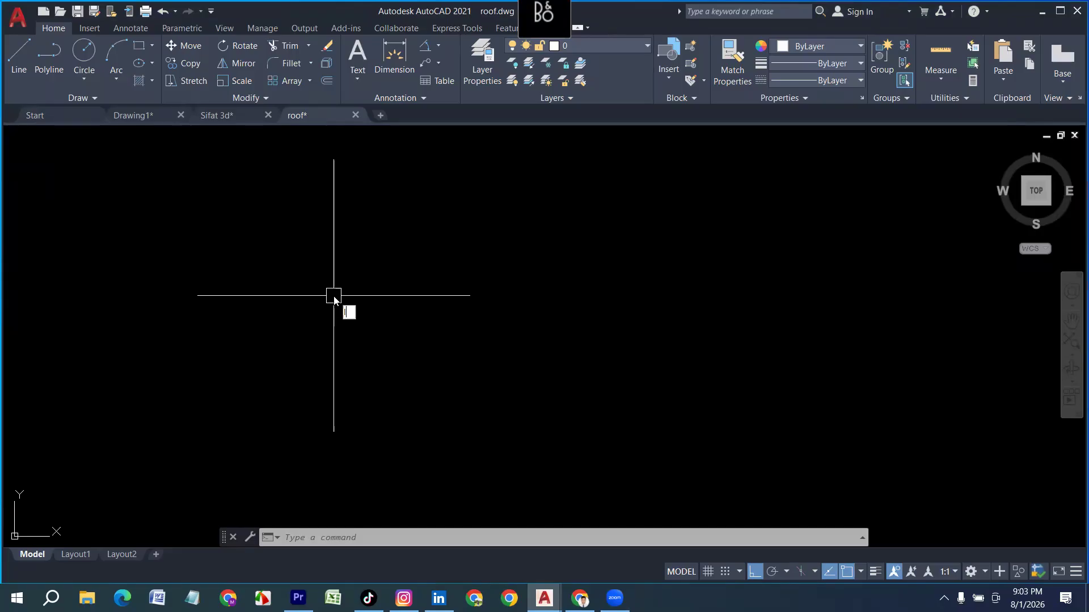
# Step: Draw a 35' horizontal line running to the right as the plan's upper edge
pyautogui.press('Return')
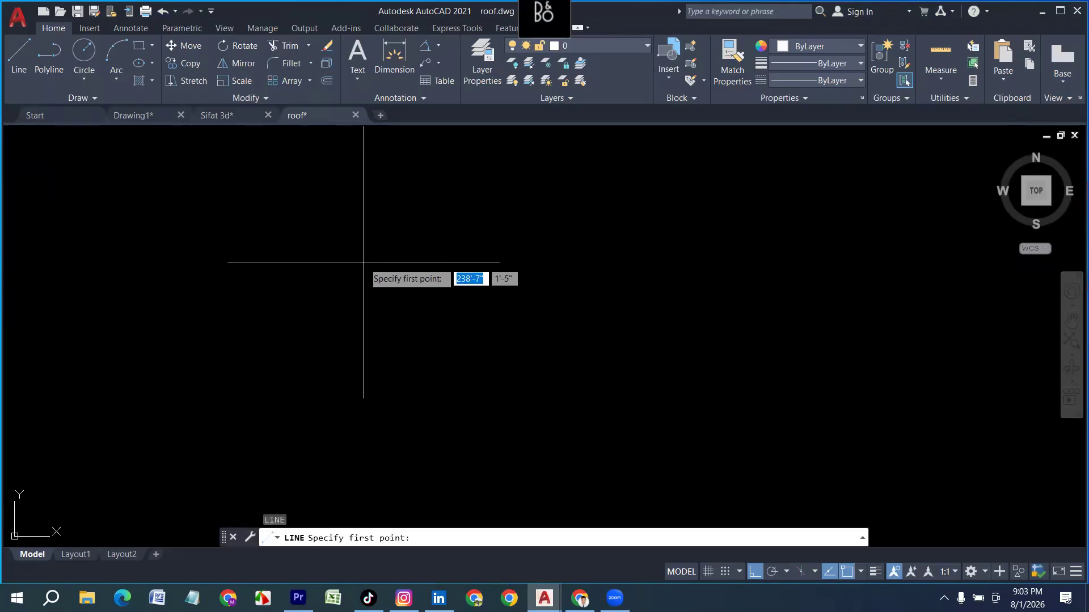
pyautogui.click(317, 238)
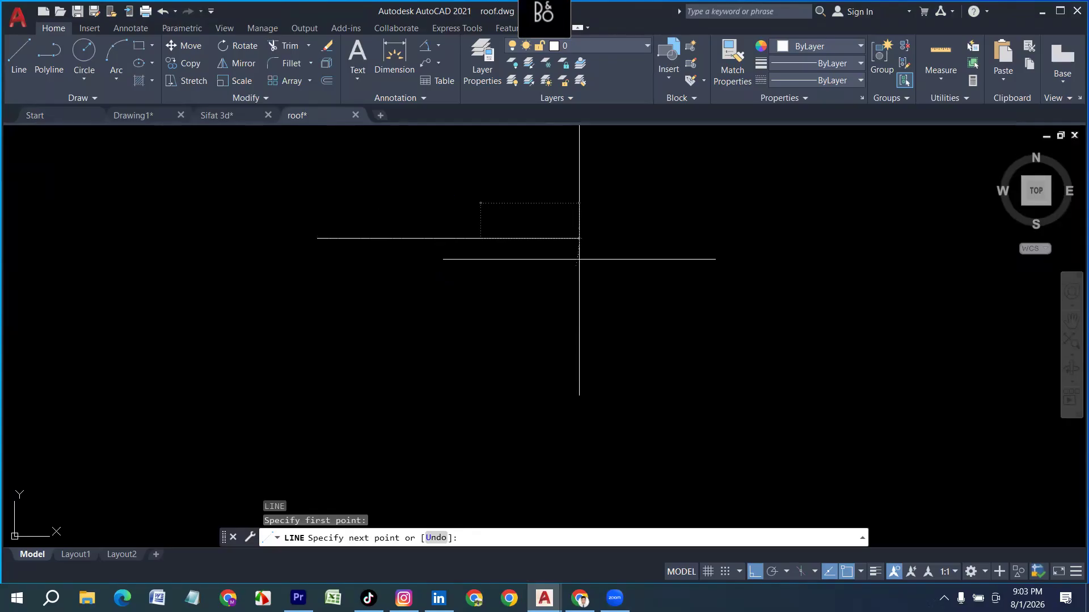
pyautogui.write("35'")
pyautogui.press('Return')
pyautogui.press('Return')
# Step: Draw a 35' vertical line downward from the left end of the horizontal line
pyautogui.scroll(5, 334, 242)
pyautogui.press('space')
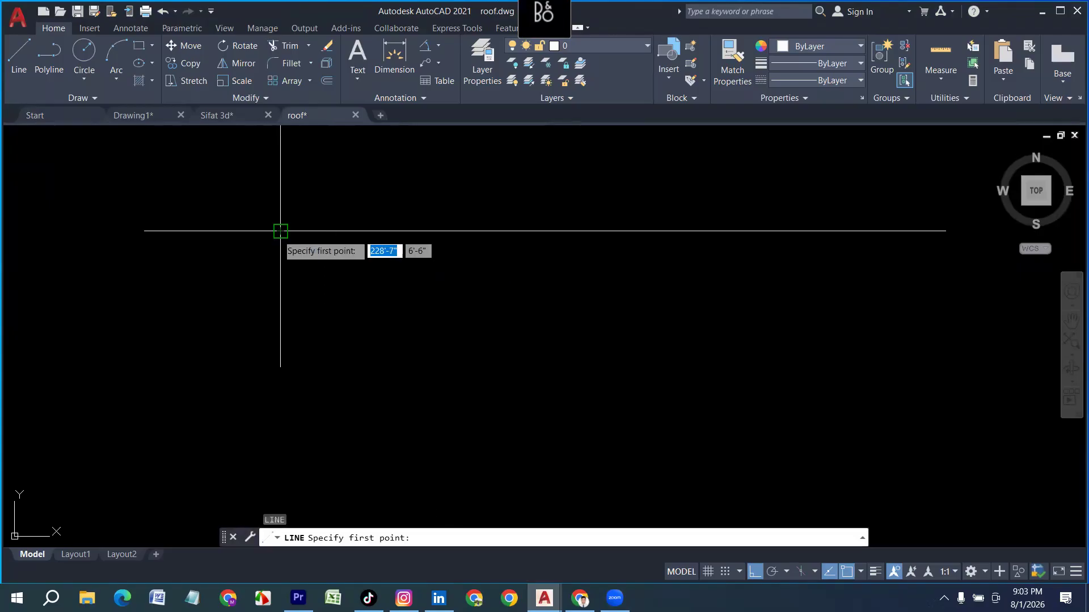
pyautogui.click(281, 232)
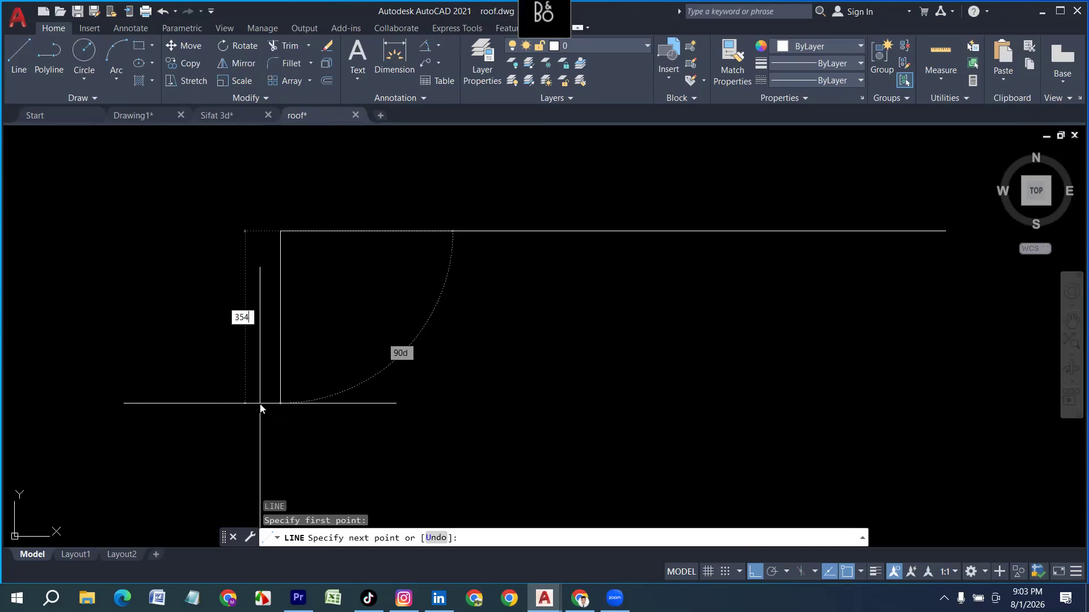
pyautogui.press('Return')
pyautogui.press('Return')
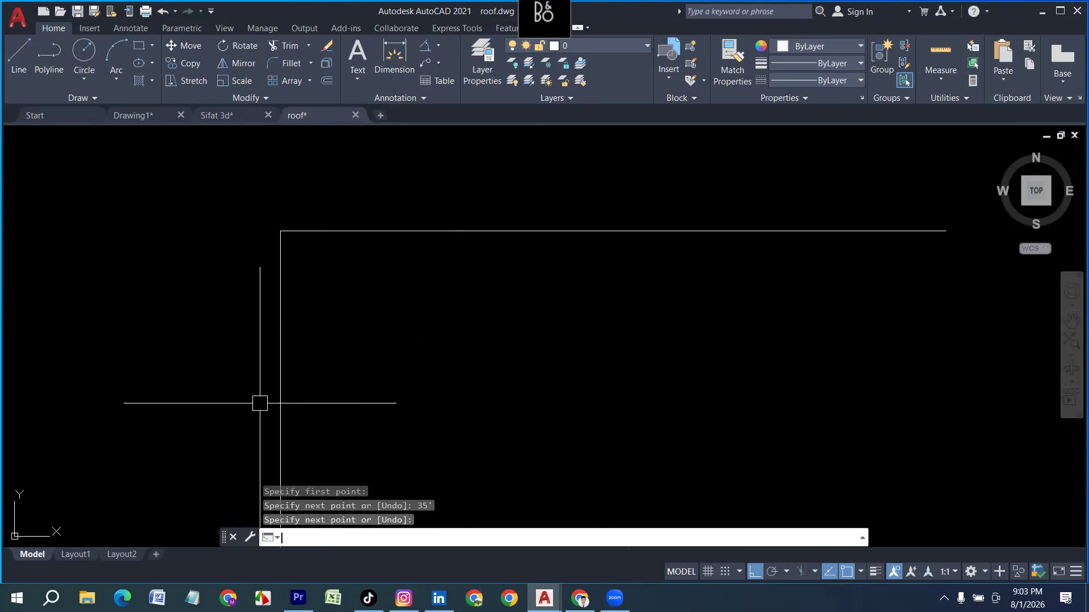
# Step: Offset the left vertical line and the top horizontal line 5" inward to form the outer walls
pyautogui.scroll(-5, 189, 253)
pyautogui.scroll(5, 235, 246)
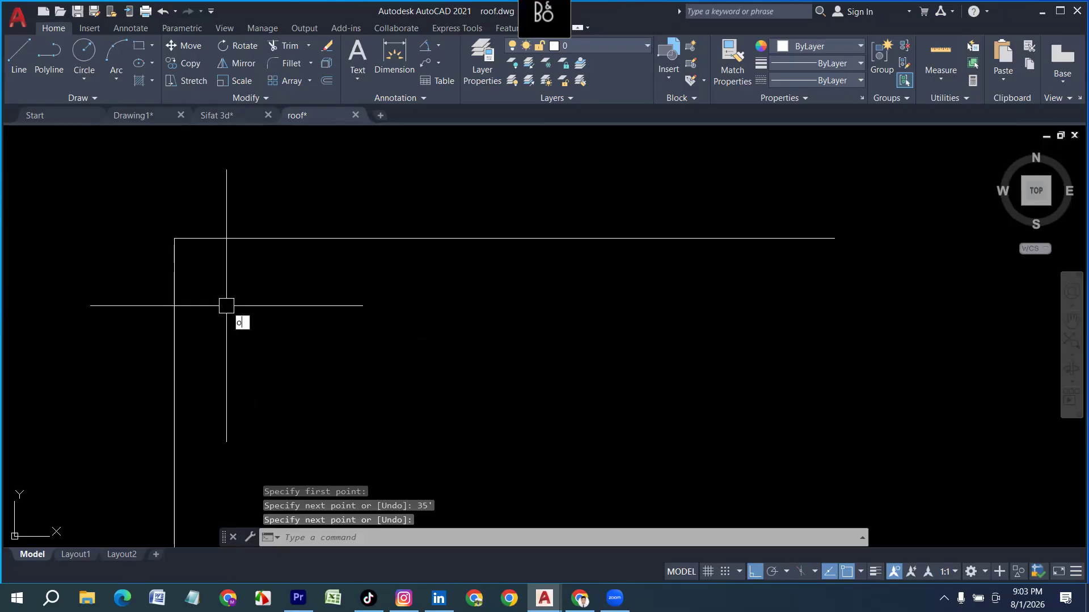
pyautogui.write('o')
pyautogui.press('Return')
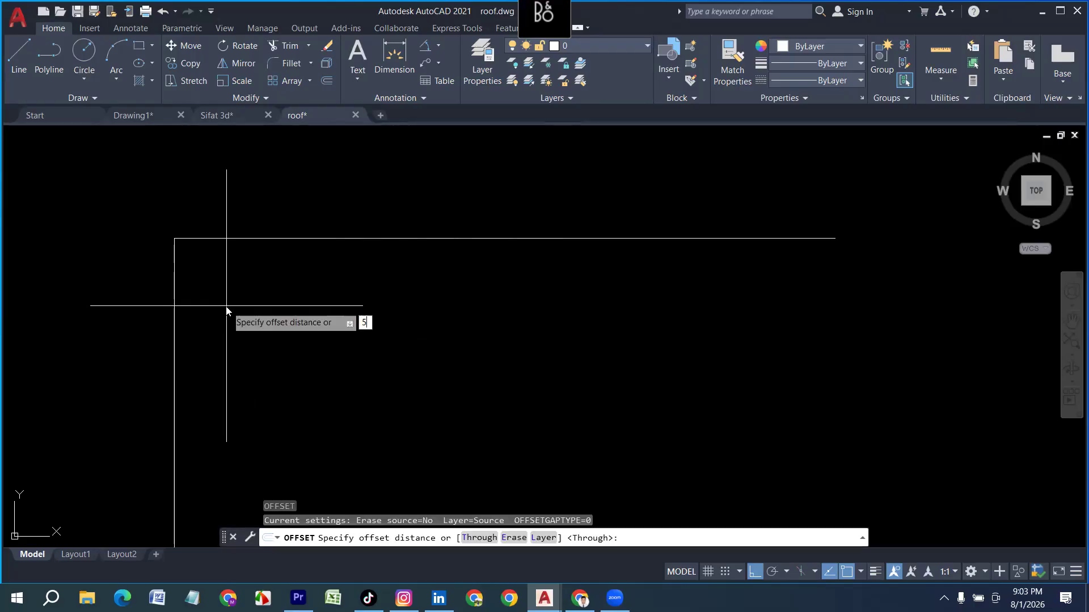
pyautogui.write('5')
pyautogui.press('Return')
pyautogui.click(174, 295)
pyautogui.click(238, 272)
pyautogui.click(286, 239)
pyautogui.click(287, 340)
pyautogui.press('Return')
# Step: Offset the inner line of the left wall 10' to the right
pyautogui.press('Return')
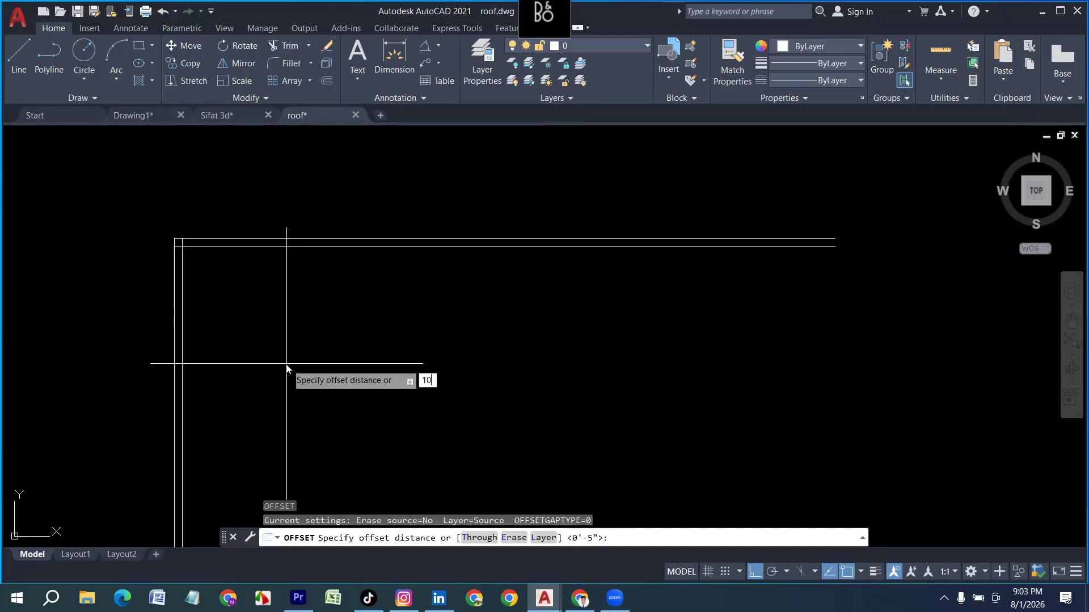
pyautogui.write("10'")
pyautogui.press('Return')
pyautogui.click(182, 355)
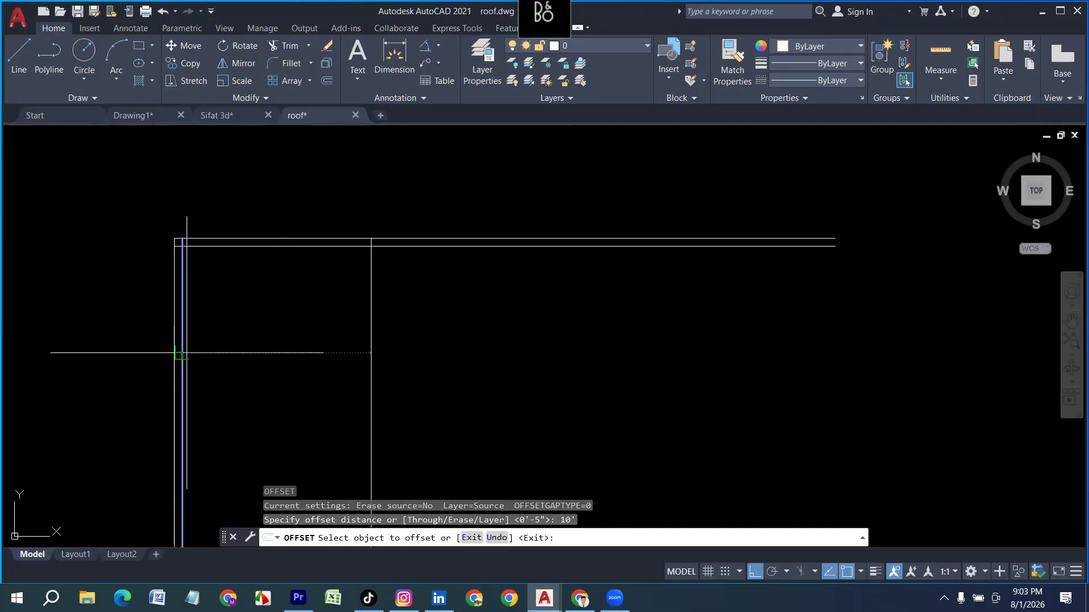
pyautogui.click(467, 376)
pyautogui.press('Return')
# Step: Offset the first interior vertical line 5" to the right to form a double-line wall
pyautogui.press('Return')
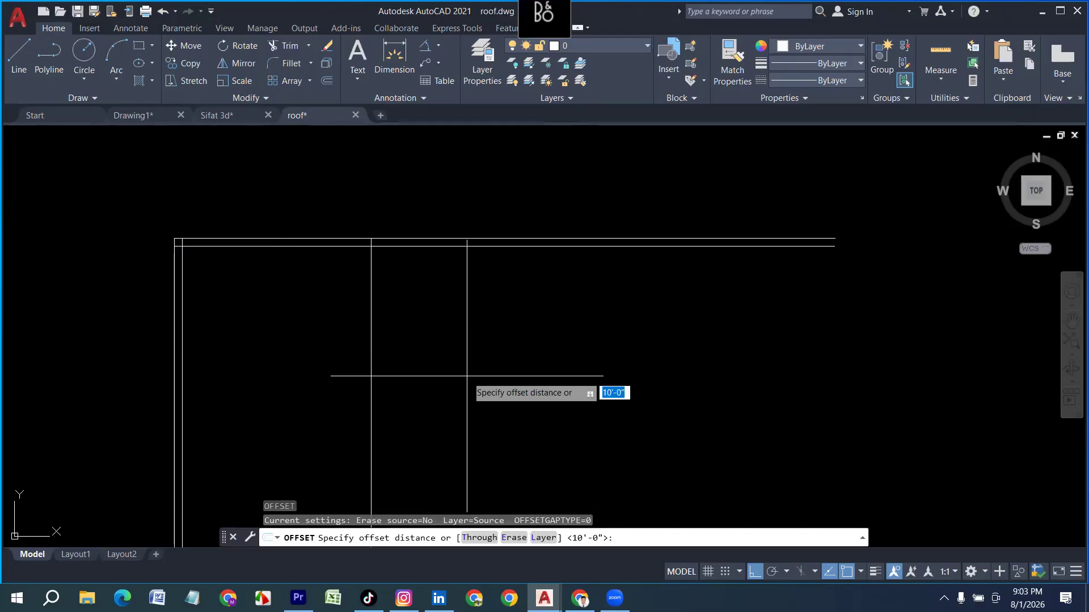
pyautogui.write('5')
pyautogui.press('Return')
pyautogui.click(371, 369)
pyautogui.click(546, 364)
pyautogui.press('Return')
# Step: Offset the right line of the first interior vertical wall 8'6" to the right
pyautogui.press('Return')
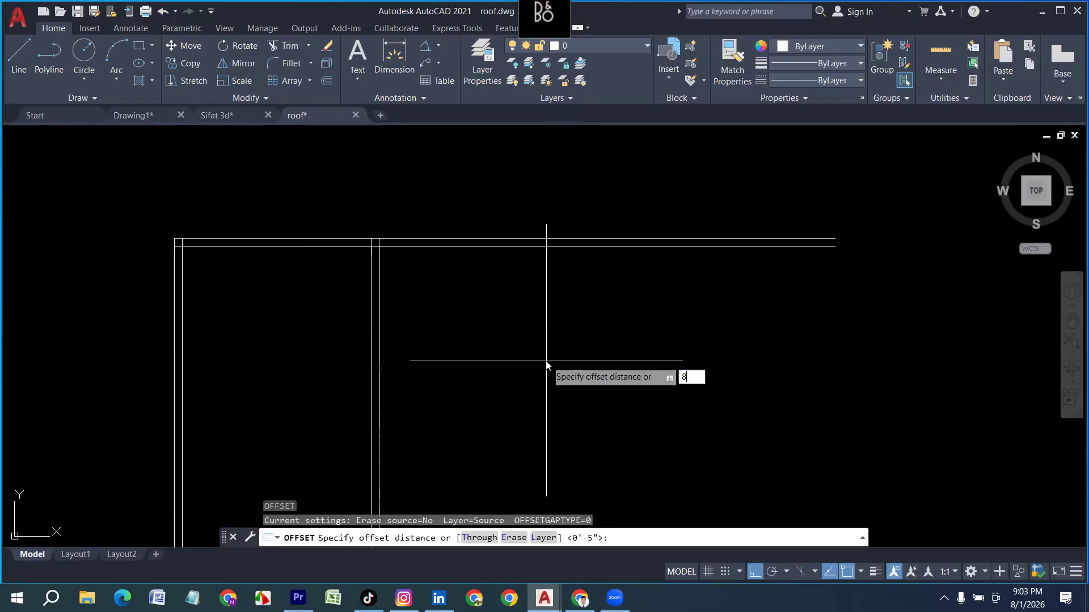
pyautogui.press('Return')
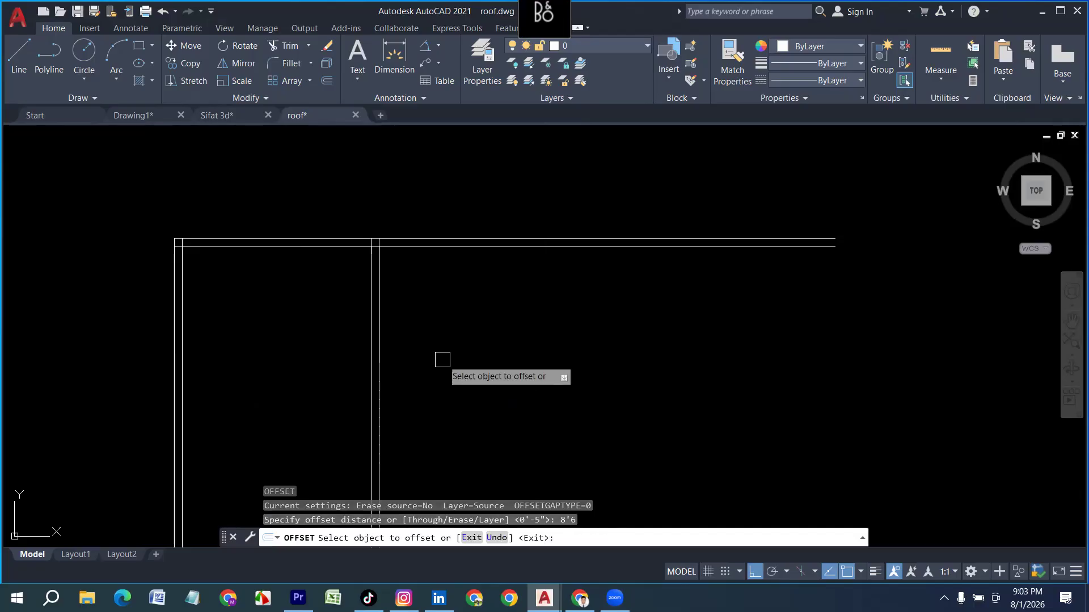
pyautogui.click(378, 320)
pyautogui.click(550, 345)
pyautogui.press('Return')
# Step: Offset the second interior vertical line 5" to the right to complete that wall
pyautogui.press('Return')
pyautogui.write('5')
pyautogui.press('Return')
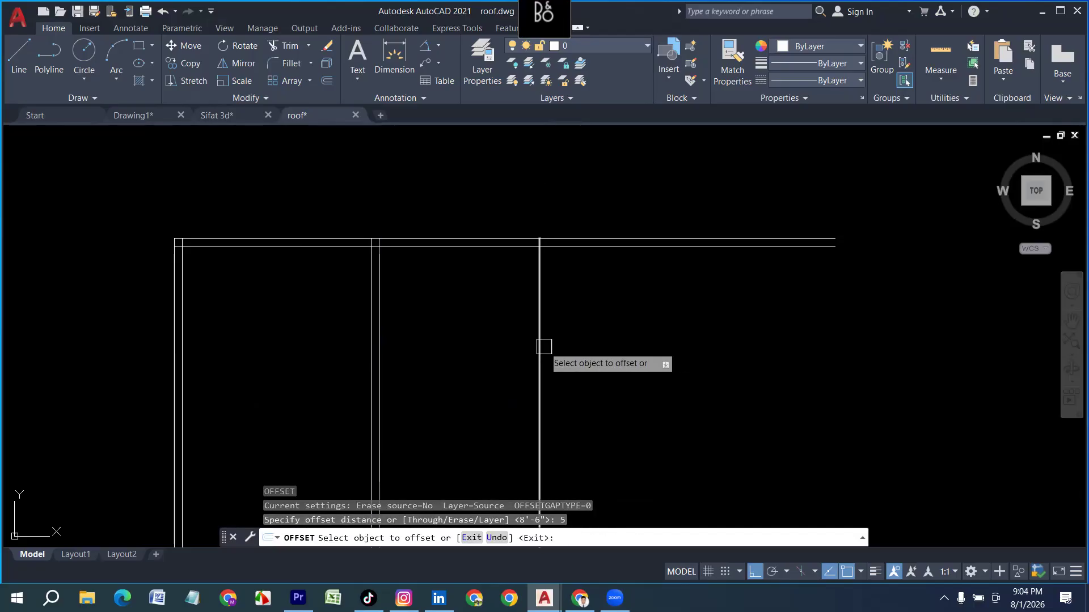
pyautogui.click(541, 345)
pyautogui.click(546, 342)
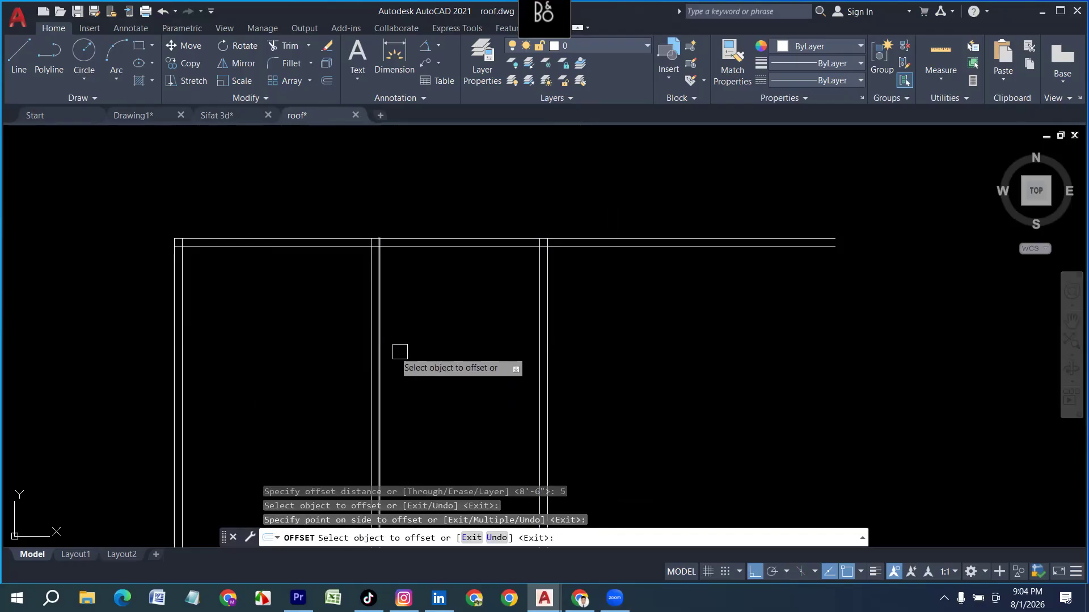
pyautogui.moveTo(479, 377); pyautogui.dragTo(353, 401, button='middle')
pyautogui.scroll(-2, 351, 355)
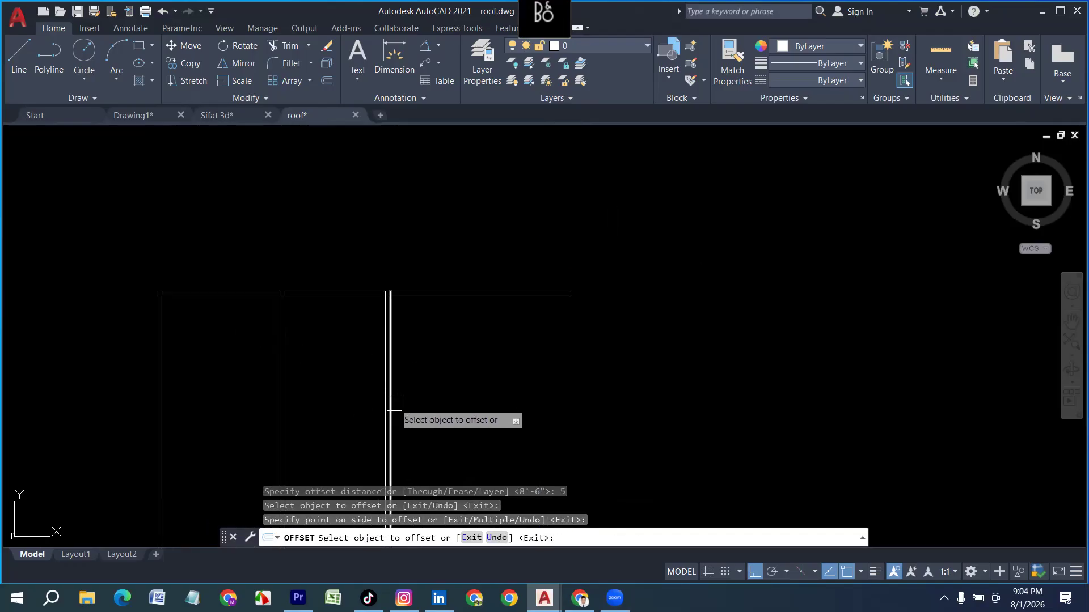
pyautogui.press('Escape')
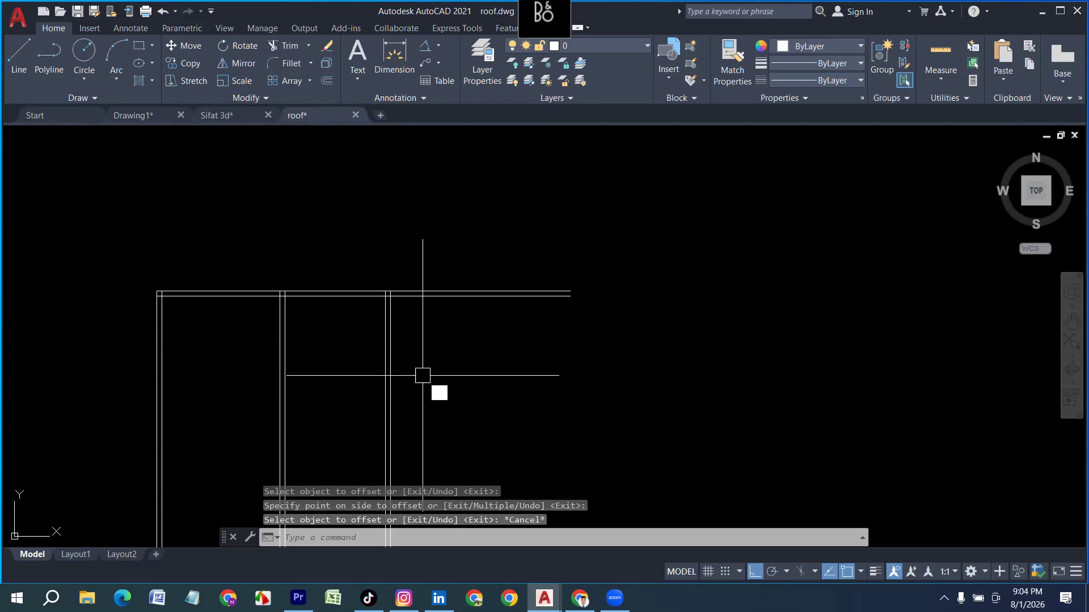
# Step: Offset the right line of the second interior vertical wall 3'6" to the right
pyautogui.press('Return')
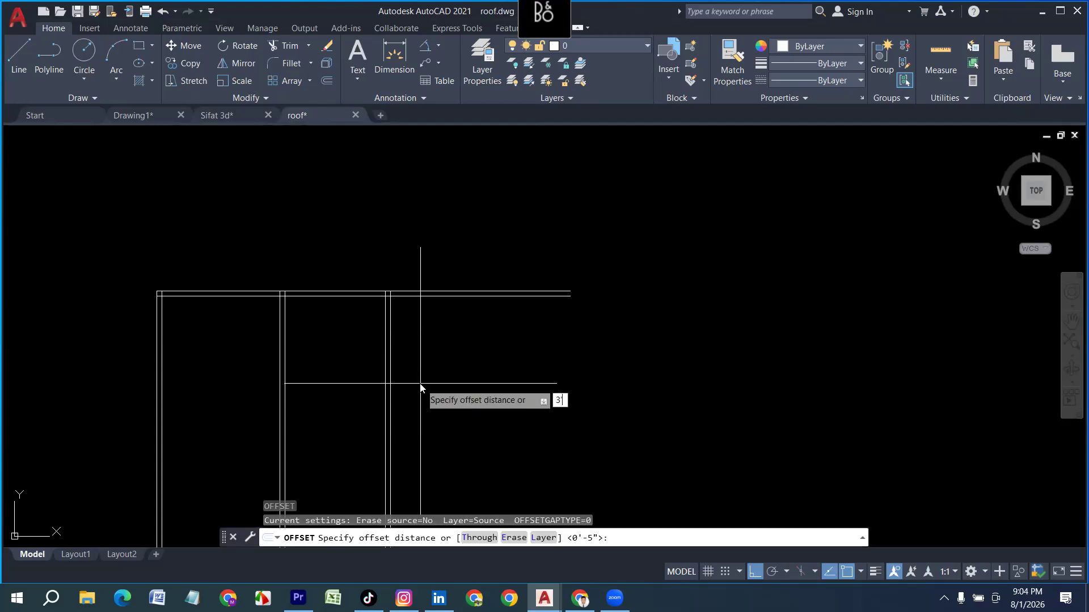
pyautogui.write("3'6")
pyautogui.press('Return')
pyautogui.click(391, 370)
pyautogui.click(606, 370)
pyautogui.scroll(2, 348, 369)
pyautogui.press('Return')
pyautogui.press('Return')
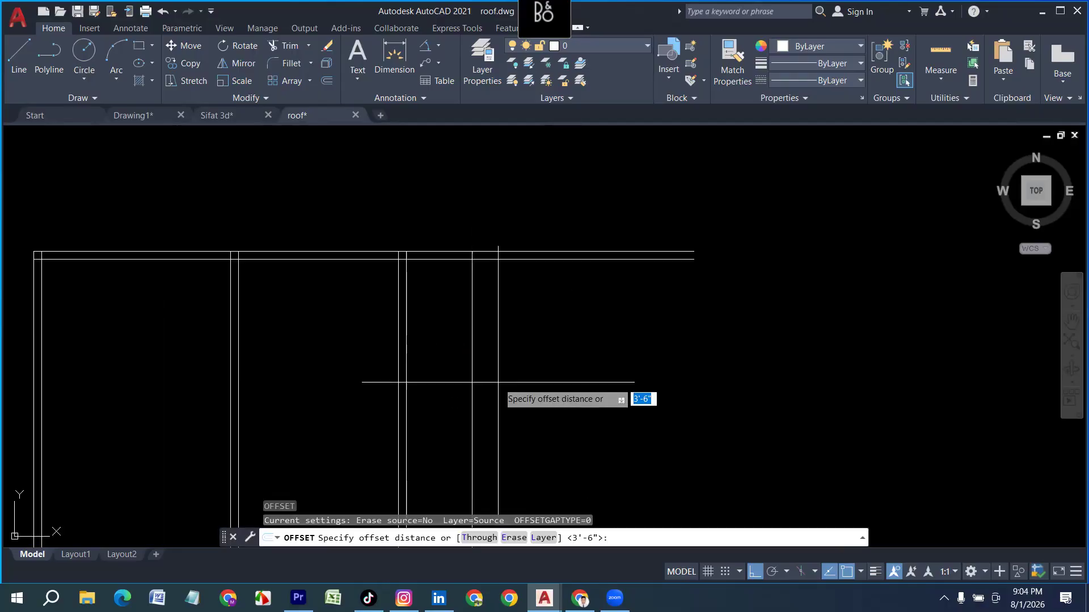
pyautogui.press('Escape')
pyautogui.scroll(-2, 470, 270)
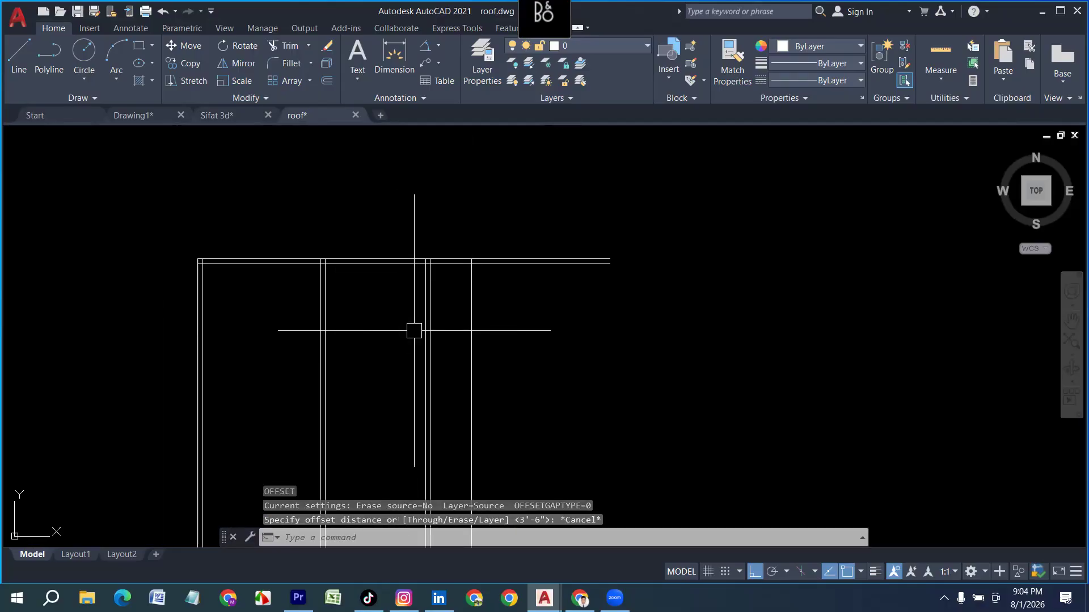
pyautogui.press('Escape')
# Step: Trim the ends of both top horizontal lines that extend past the rightmost vertical line
pyautogui.press('Return')
pyautogui.click(477, 342)
pyautogui.click(517, 336)
pyautogui.click(503, 199)
pyautogui.scroll(2, 193, 337)
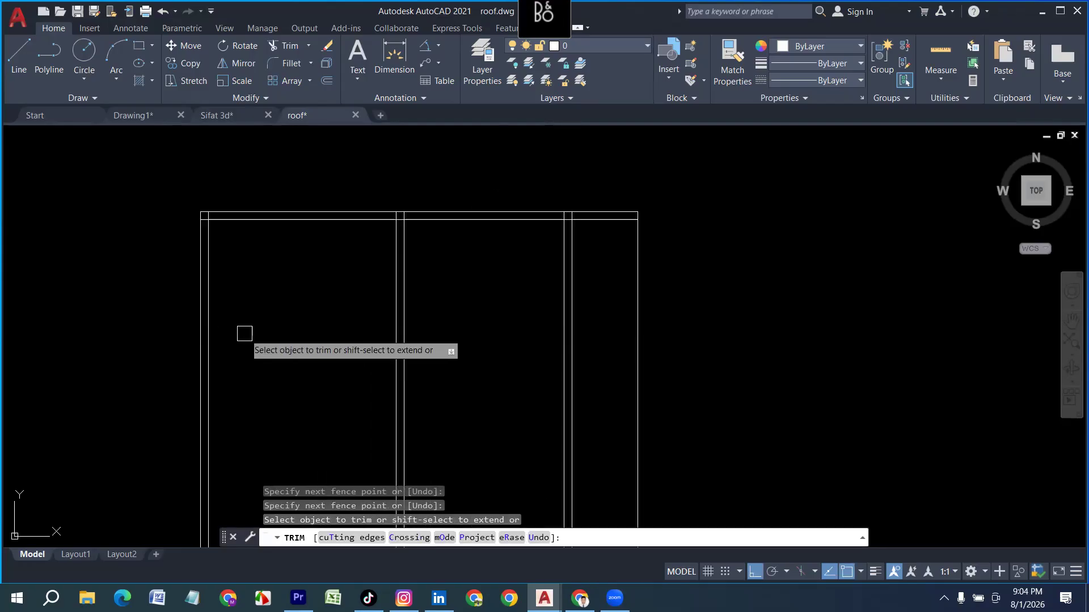
pyautogui.press('Escape')
# Step: Offset the inner line of the top wall 10' downward
pyautogui.scroll(-4, 301, 282)
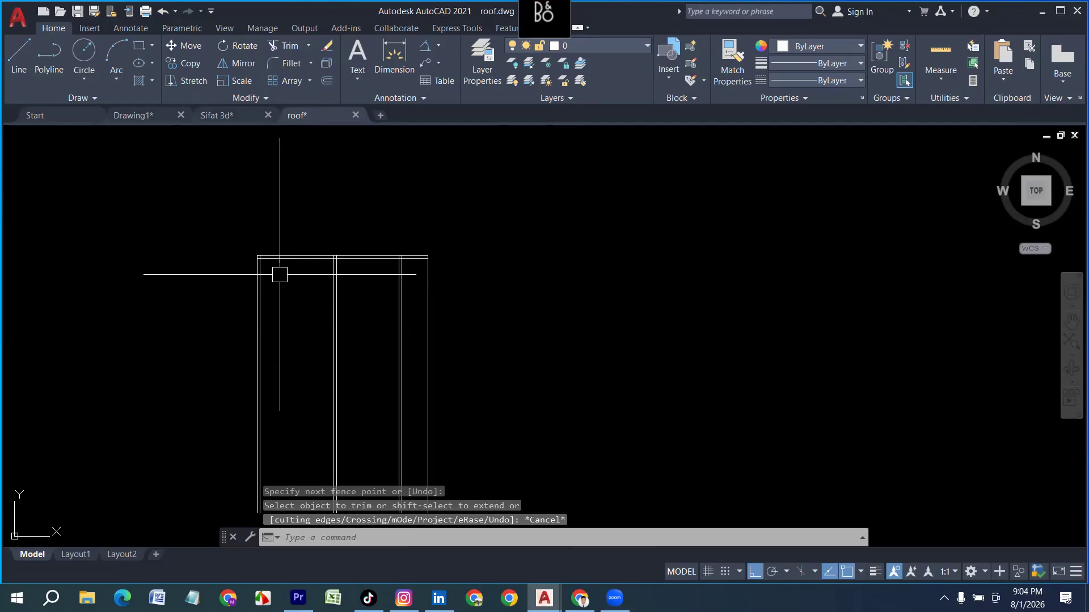
pyautogui.press('Escape')
pyautogui.write('o')
pyautogui.press('Return')
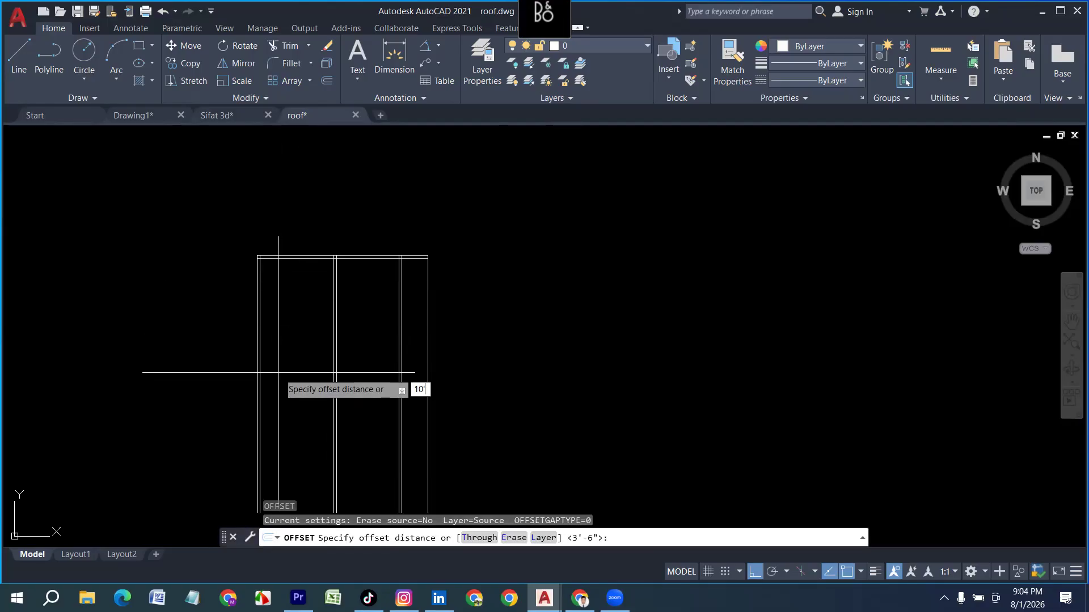
pyautogui.press('Return')
pyautogui.scroll(3, 288, 274)
pyautogui.click(297, 252)
pyautogui.click(278, 371)
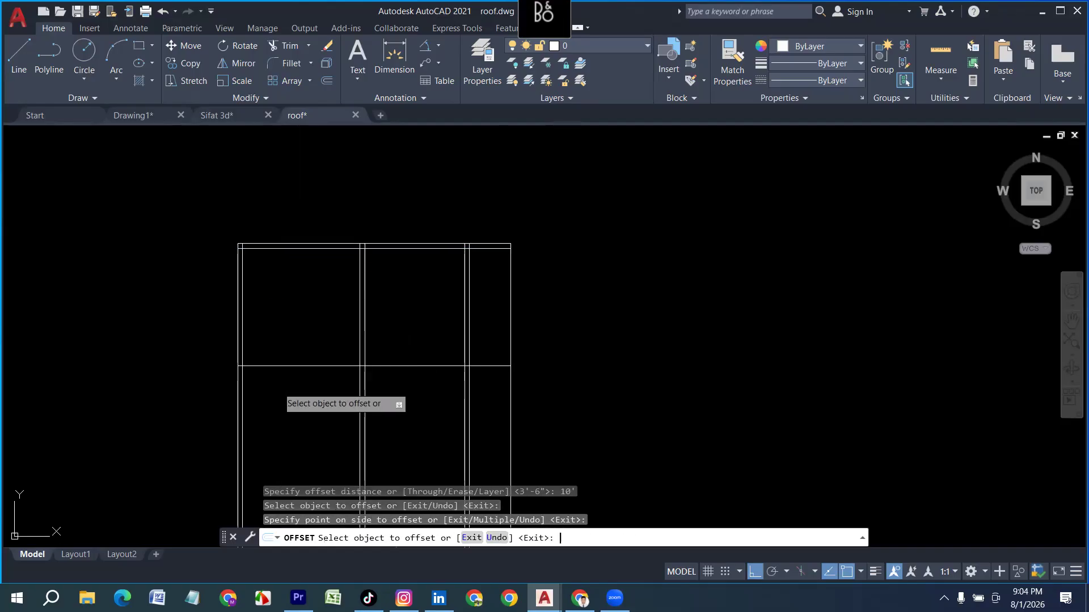
pyautogui.press('Return')
# Step: Offset the first interior horizontal line 5" downward to form a double-line wall
pyautogui.press('Return')
pyautogui.write('5')
pyautogui.press('Return')
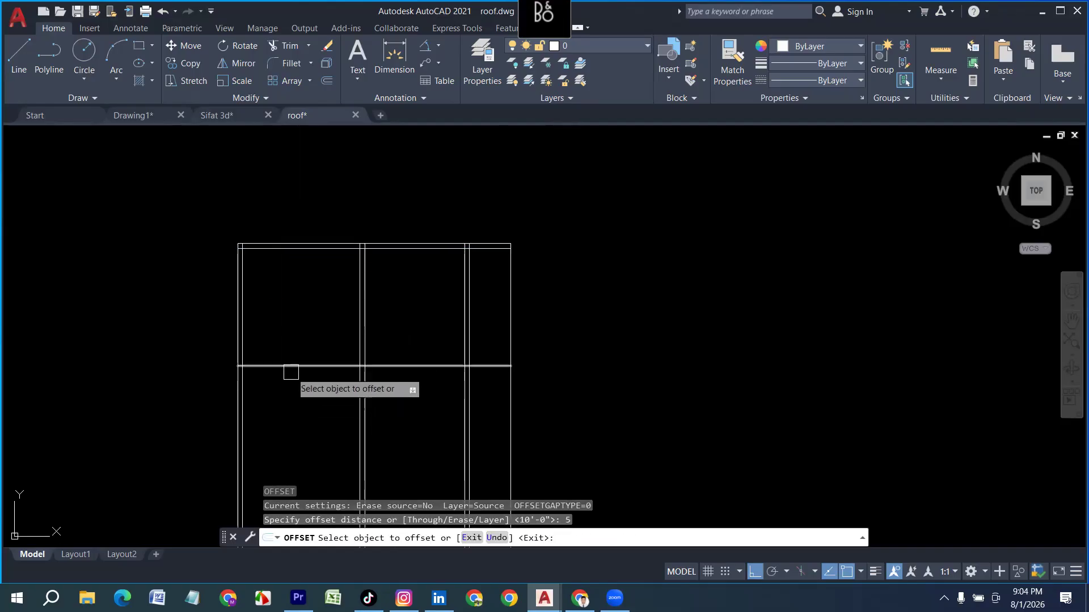
pyautogui.click(291, 367)
pyautogui.click(293, 447)
pyautogui.press('Return')
# Step: Offset the lower line of the first interior horizontal wall 3'6" downward
pyautogui.press('Return')
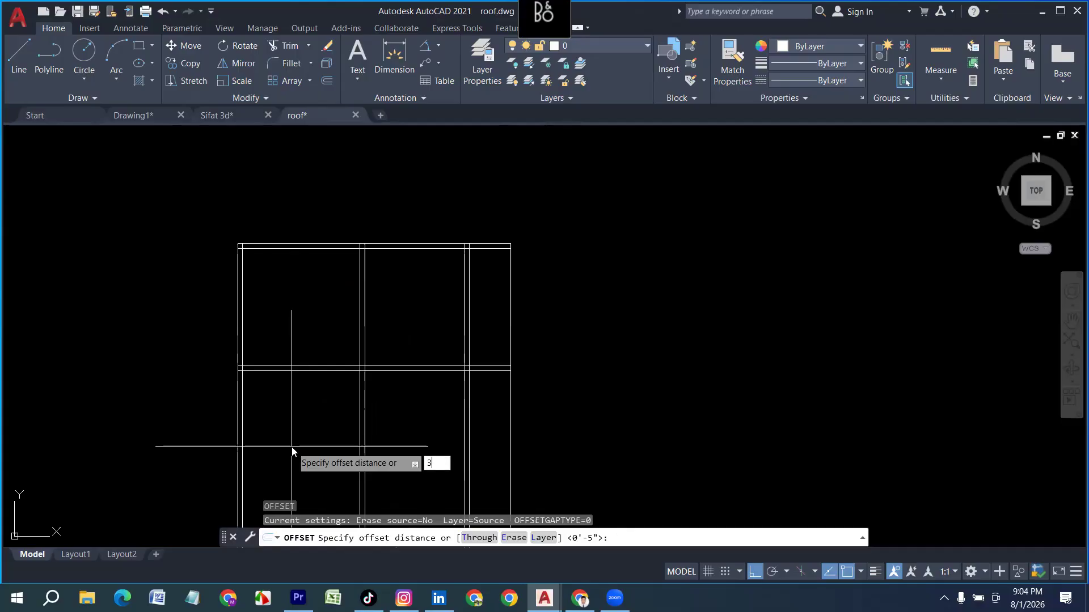
pyautogui.write("3'6")
pyautogui.press('Return')
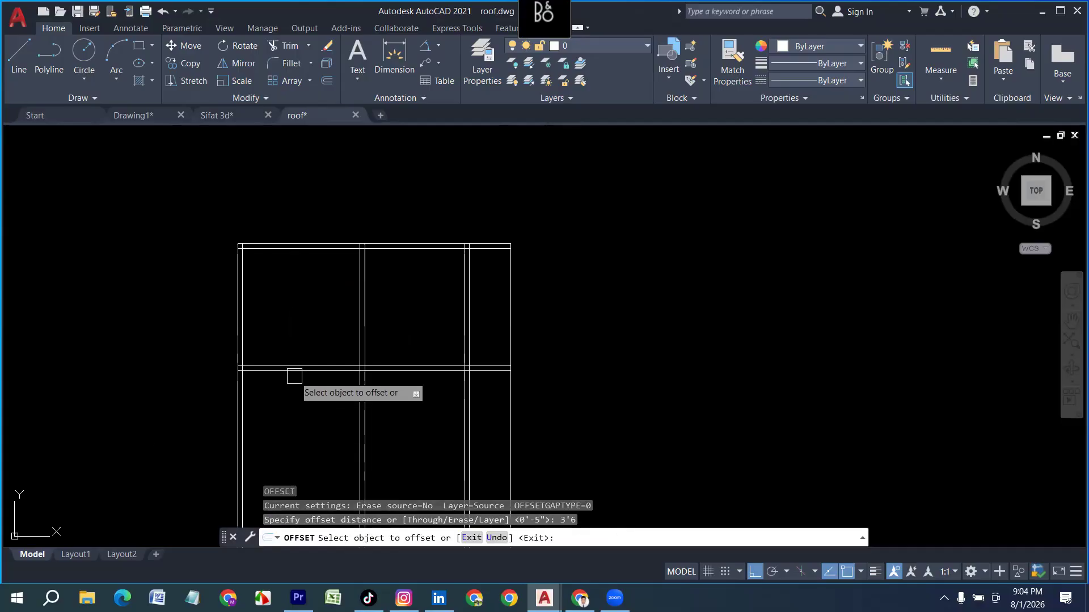
pyautogui.click(290, 370)
pyautogui.click(286, 413)
pyautogui.moveTo(287, 450); pyautogui.dragTo(282, 410, button='middle')
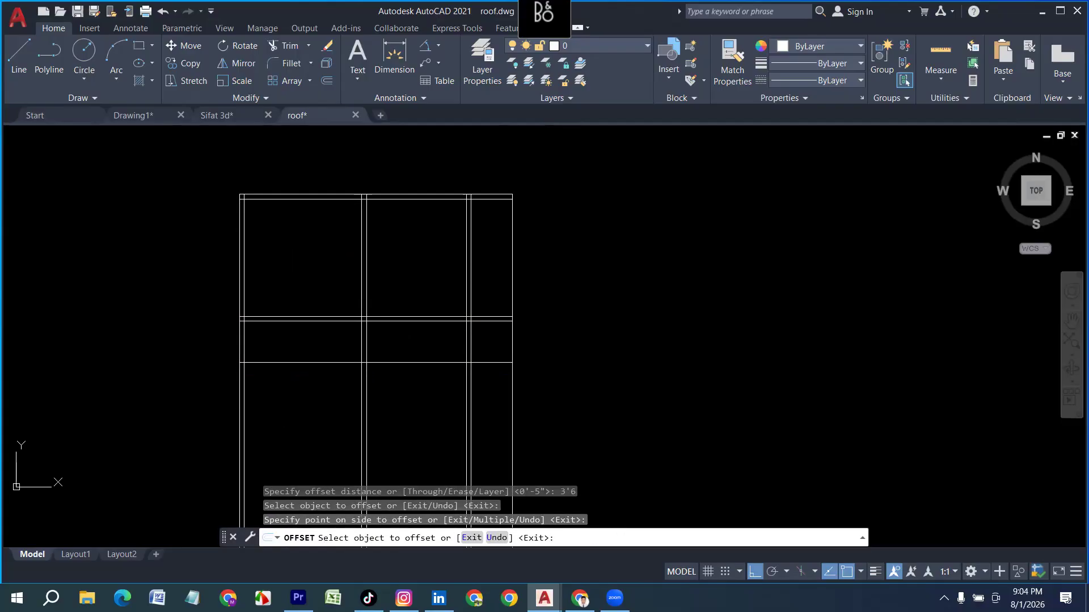
pyautogui.press('Return')
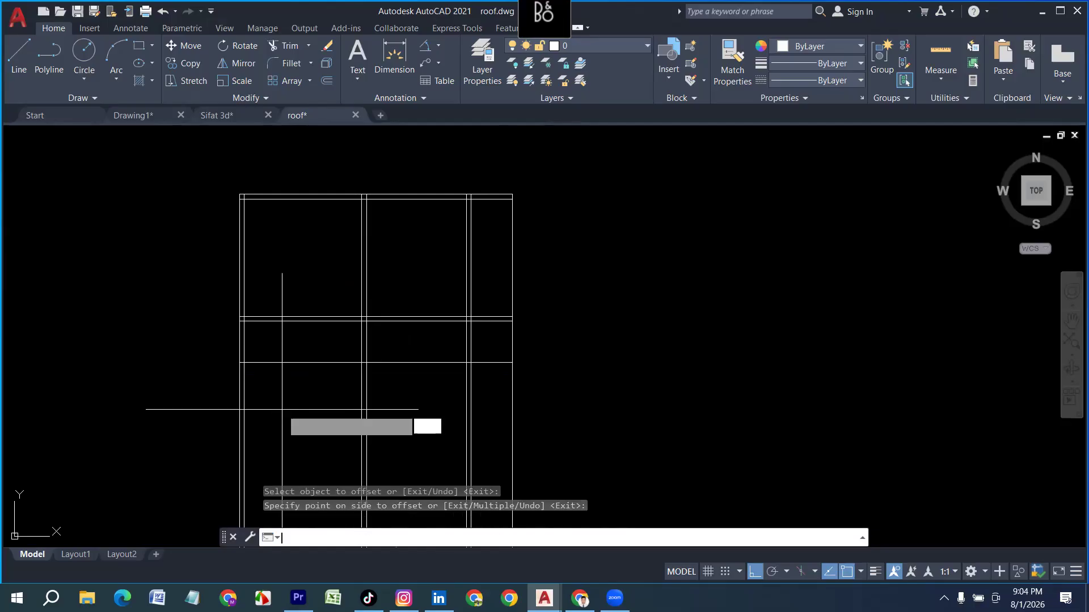
pyautogui.press('Return')
pyautogui.press('Escape')
pyautogui.press('Escape')
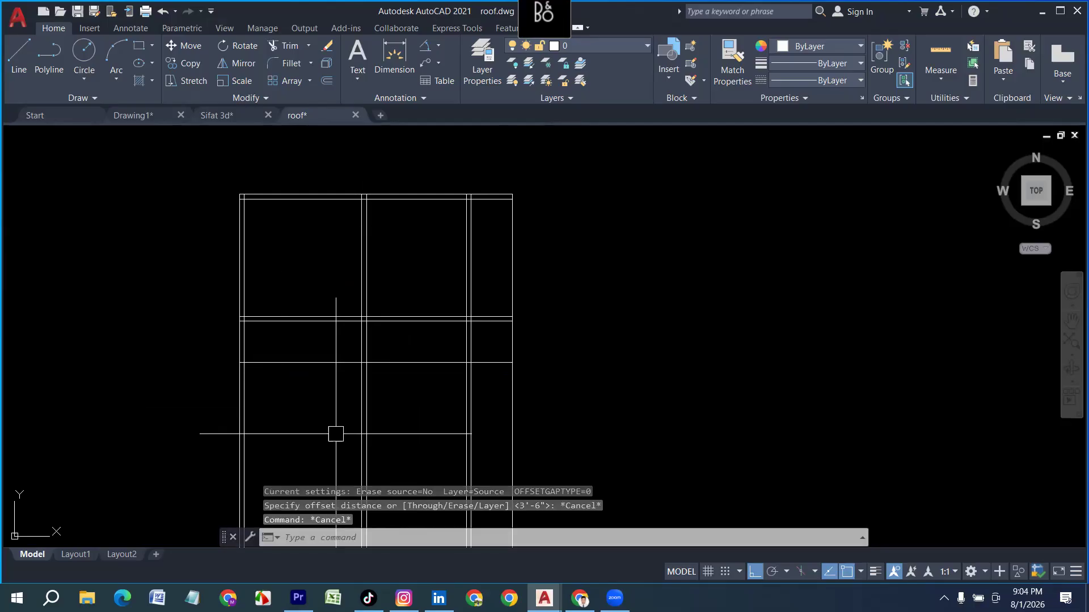
# Step: Offset the second interior horizontal line 5" downward to complete that wall
pyautogui.press('Return')
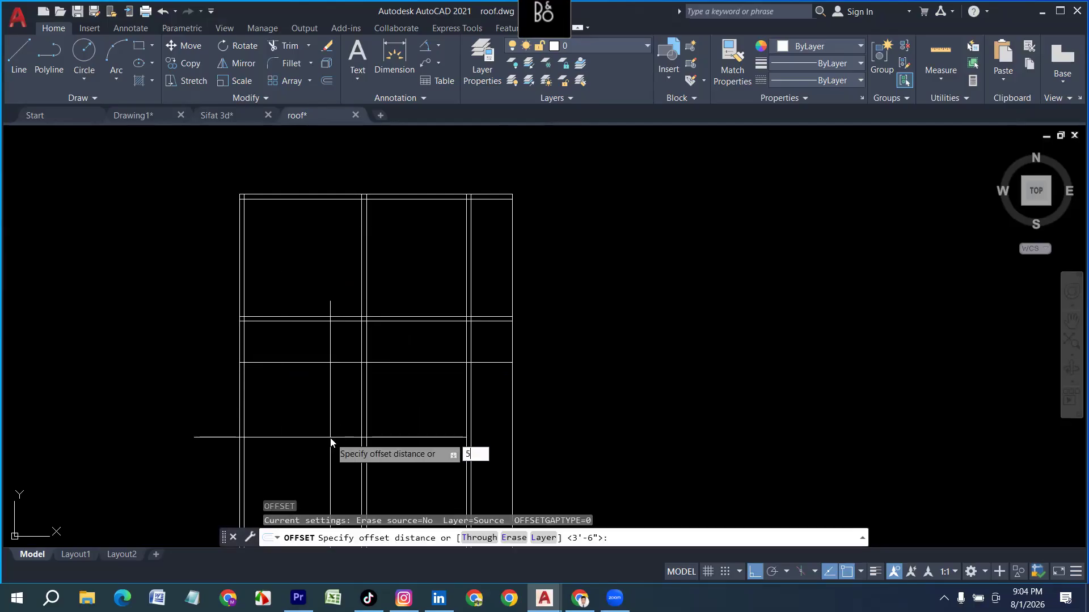
pyautogui.press('Return')
pyautogui.click(304, 363)
pyautogui.click(276, 446)
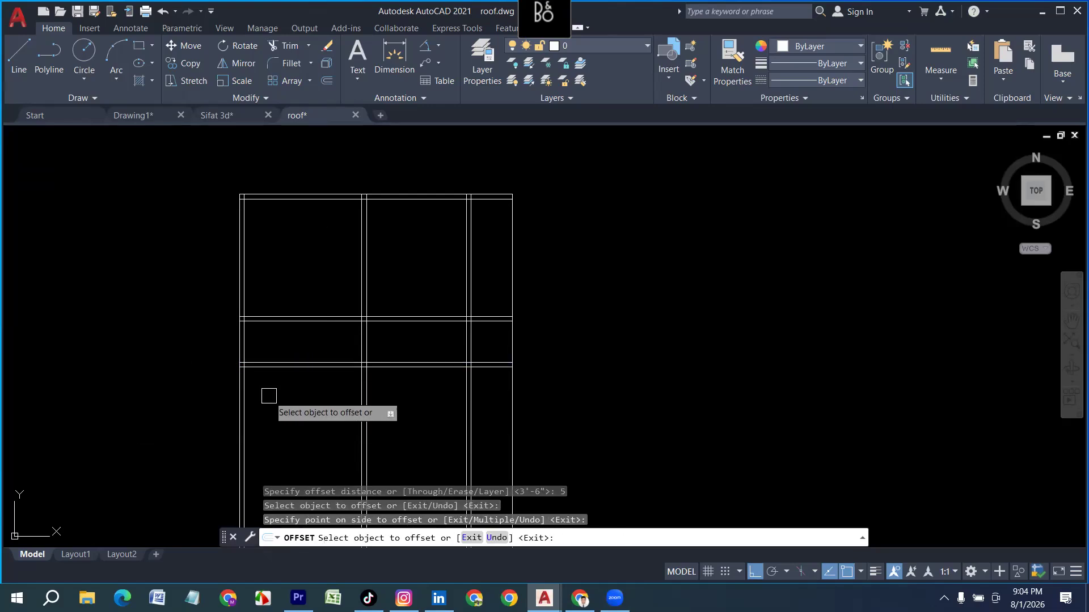
pyautogui.press('Return')
# Step: Offset the lower line of the second interior horizontal wall 5'8" downward
pyautogui.press('Return')
pyautogui.write('5')
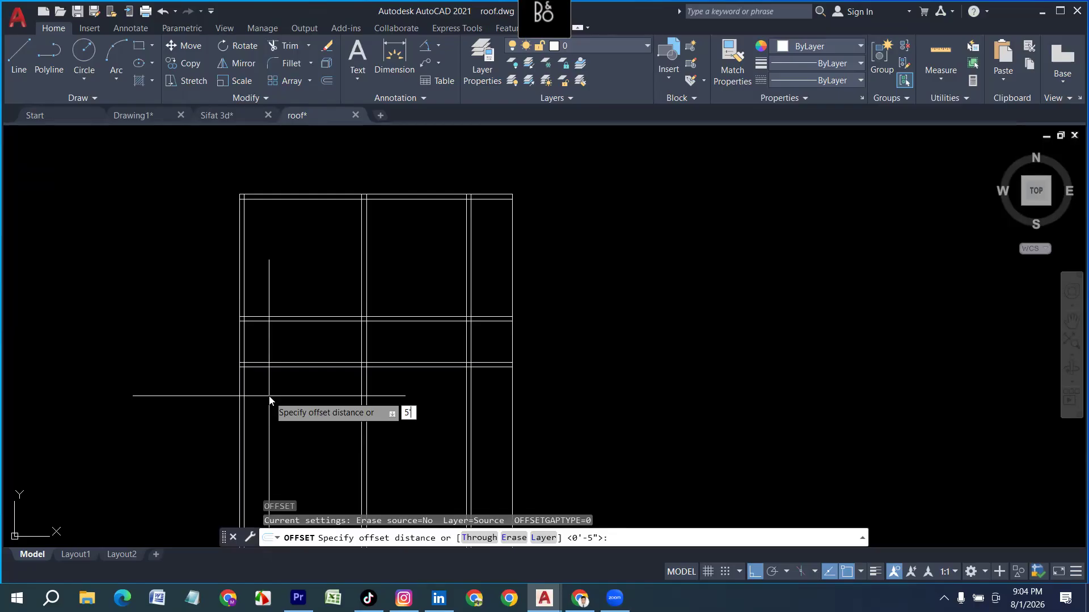
pyautogui.write("'8")
pyautogui.press('Return')
pyautogui.click(274, 367)
pyautogui.click(272, 445)
pyautogui.press('Return')
# Step: Offset the third interior horizontal line 5" downward to complete that wall
pyautogui.press('Return')
pyautogui.write('5')
pyautogui.press('Return')
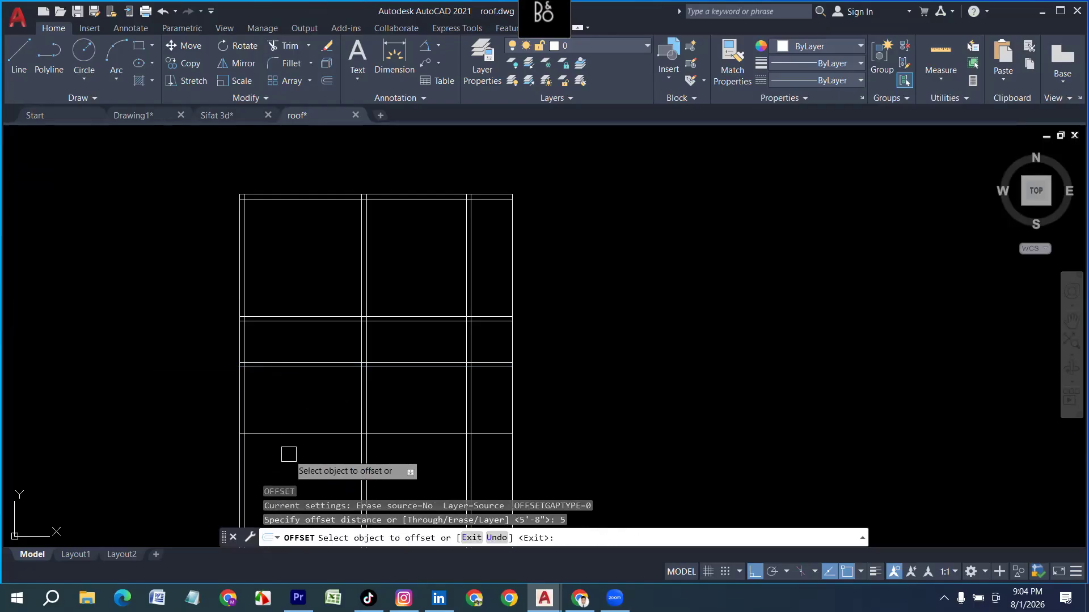
pyautogui.click(291, 434)
pyautogui.click(287, 466)
pyautogui.moveTo(288, 469); pyautogui.dragTo(288, 368, button='middle')
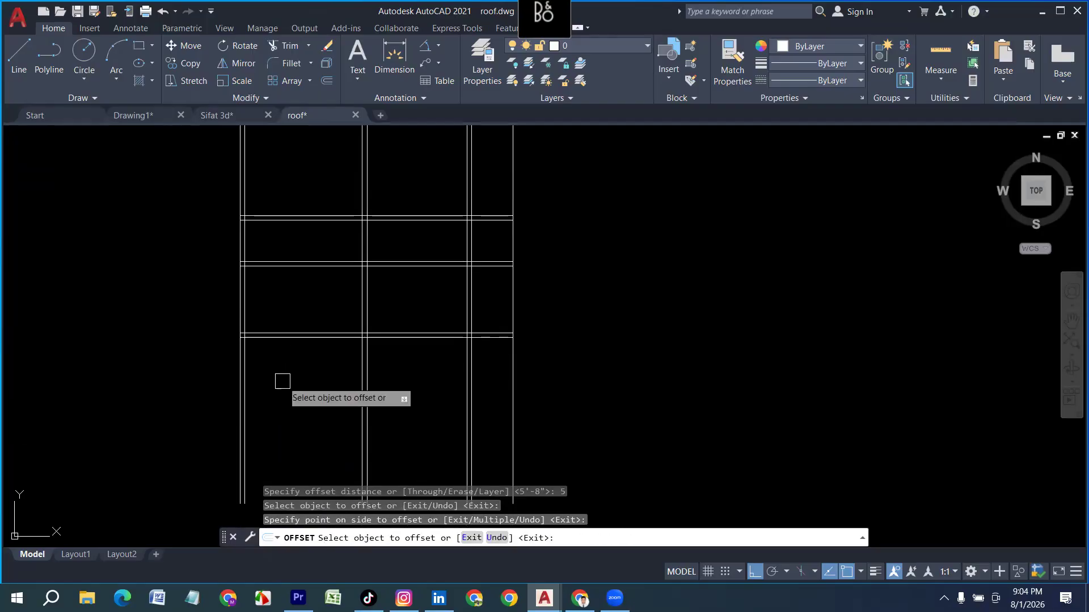
pyautogui.press('Return')
# Step: Offset the lower line of the third interior horizontal wall 10' downward
pyautogui.press('Return')
pyautogui.write('1')
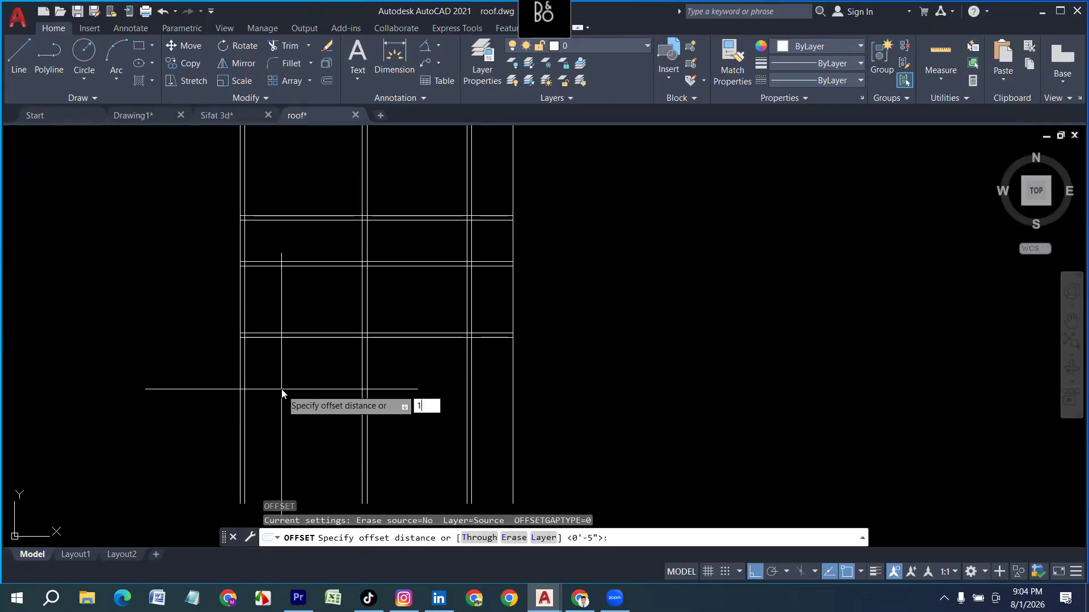
pyautogui.write("0'")
pyautogui.press('Return')
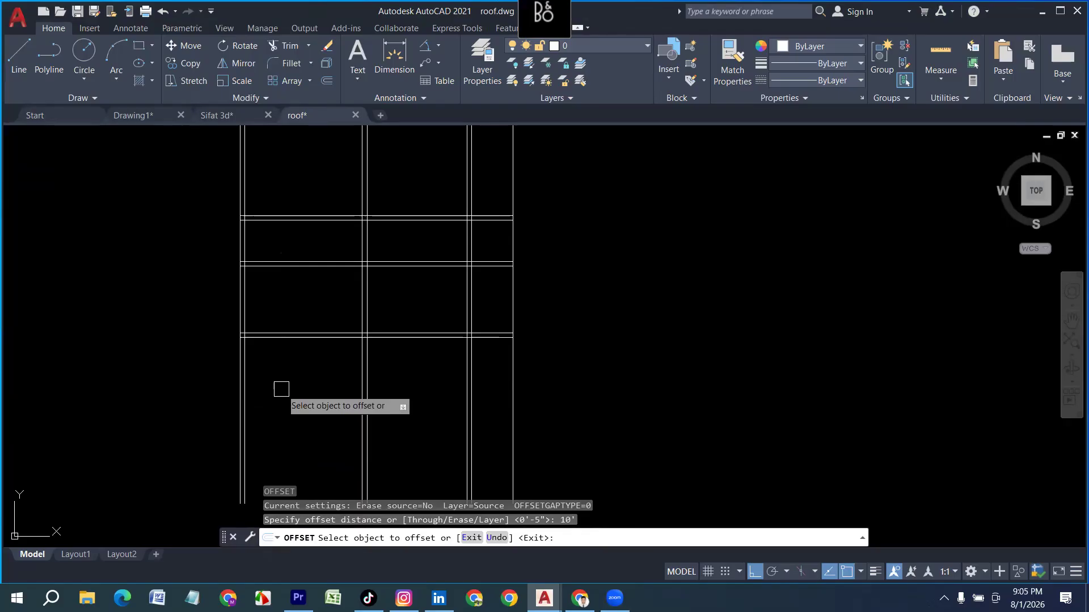
pyautogui.click(299, 336)
pyautogui.click(280, 465)
pyautogui.press('Return')
# Step: Offset the lowest horizontal line 5" downward to complete the bottom wall
pyautogui.press('Return')
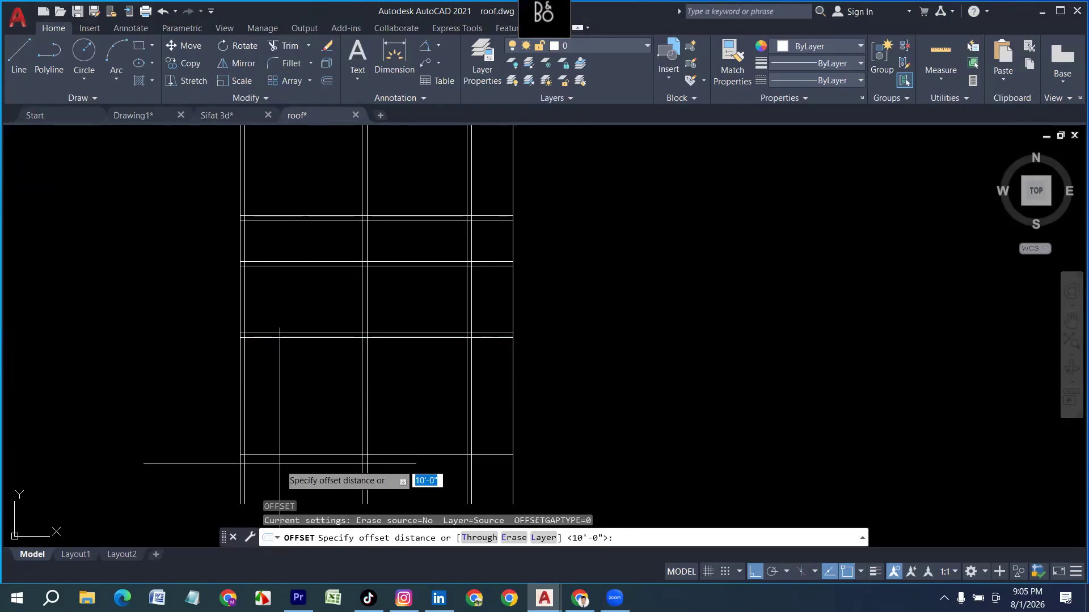
pyautogui.press('Return')
pyautogui.click(286, 454)
pyautogui.moveTo(290, 477); pyautogui.dragTo(287, 398, button='middle')
pyautogui.click(279, 379)
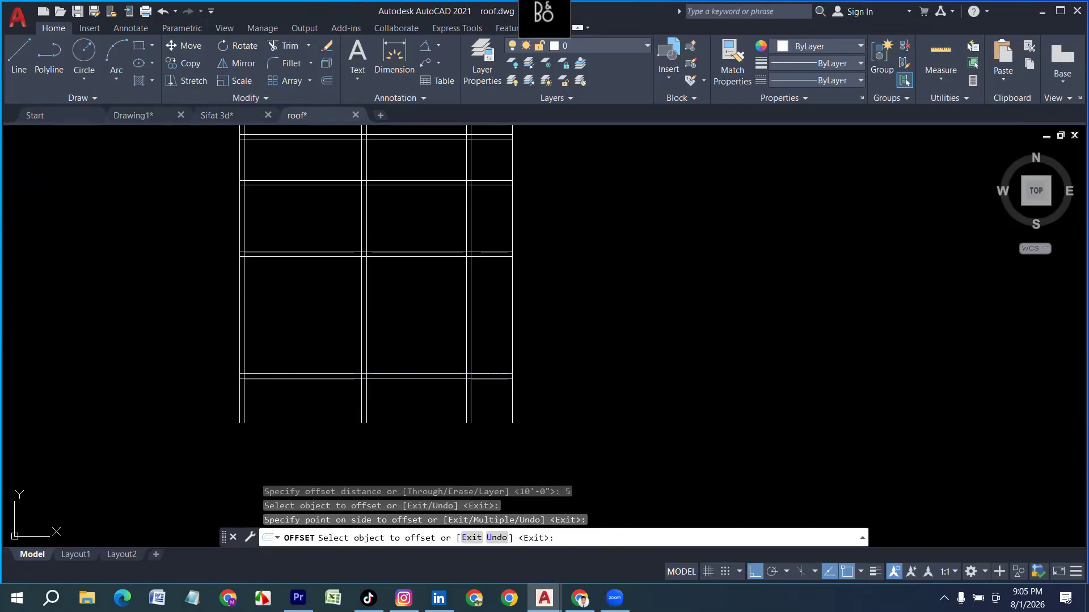
# Step: Trim off the vertical wall lines projecting below the bottom wall
pyautogui.press('Escape')
pyautogui.write('tr')
pyautogui.press('Return')
pyautogui.moveTo(579, 416); pyautogui.dragTo(224, 406)
pyautogui.press('Escape')
pyautogui.scroll(-3, 316, 479)
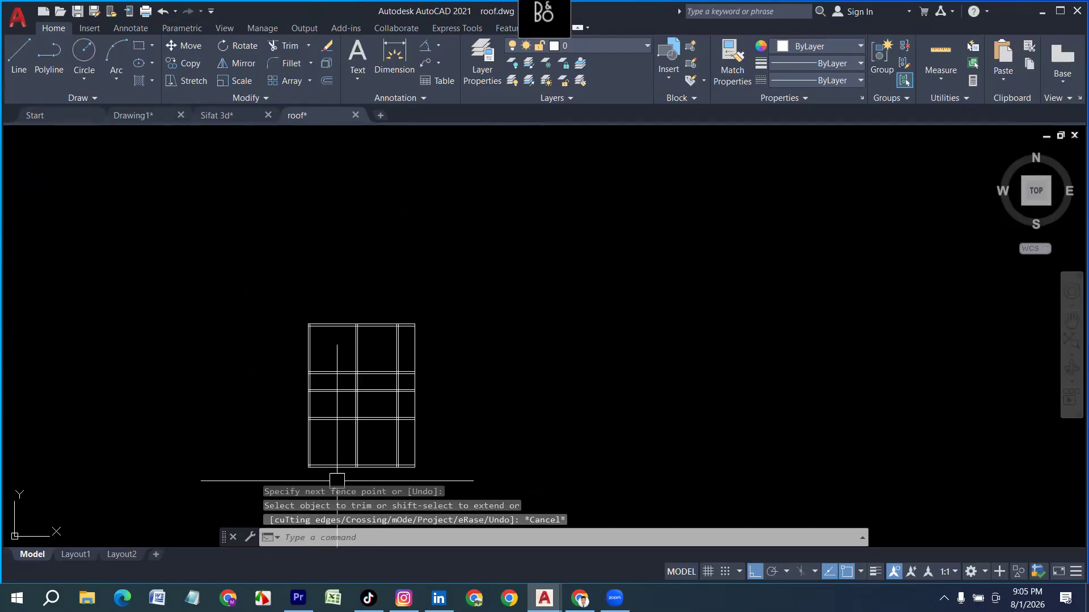
pyautogui.scroll(3, 349, 318)
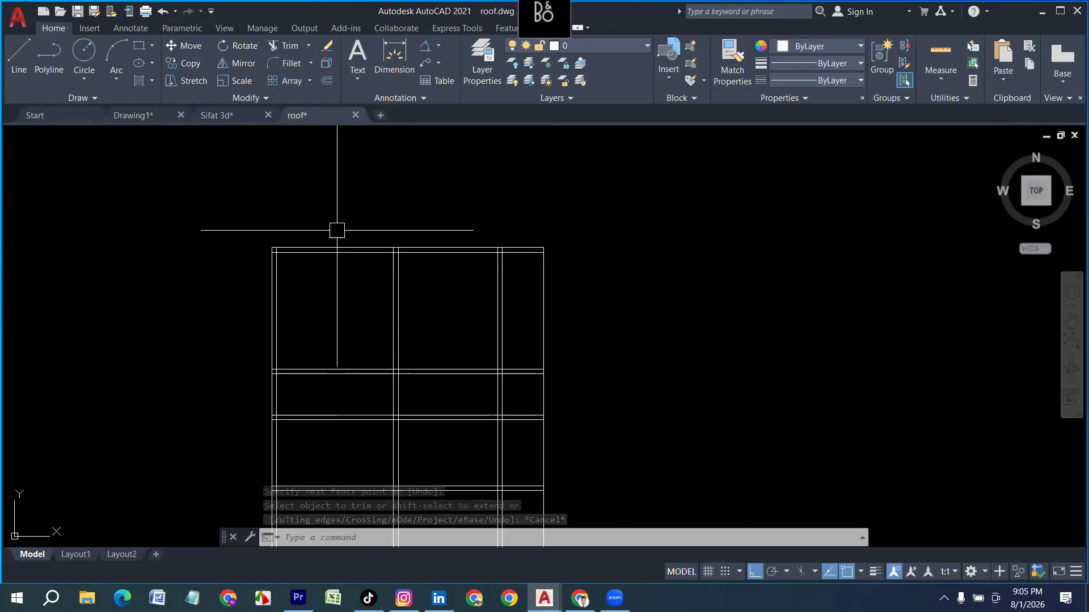
pyautogui.press('Escape')
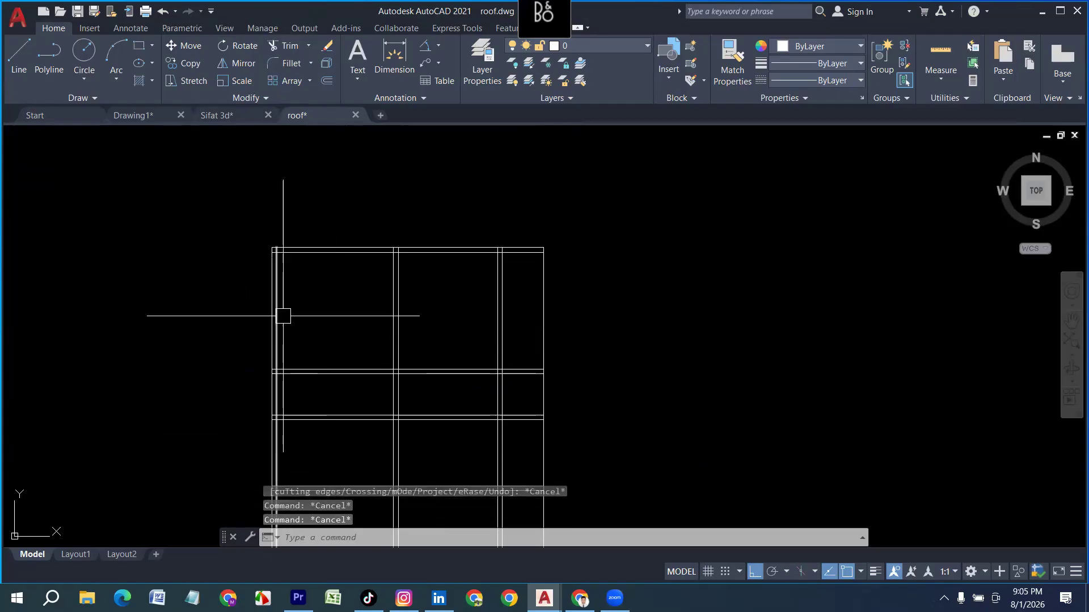
# Step: Offset the outer line of the plan's top wall 6' upward
pyautogui.write('o')
pyautogui.press('Return')
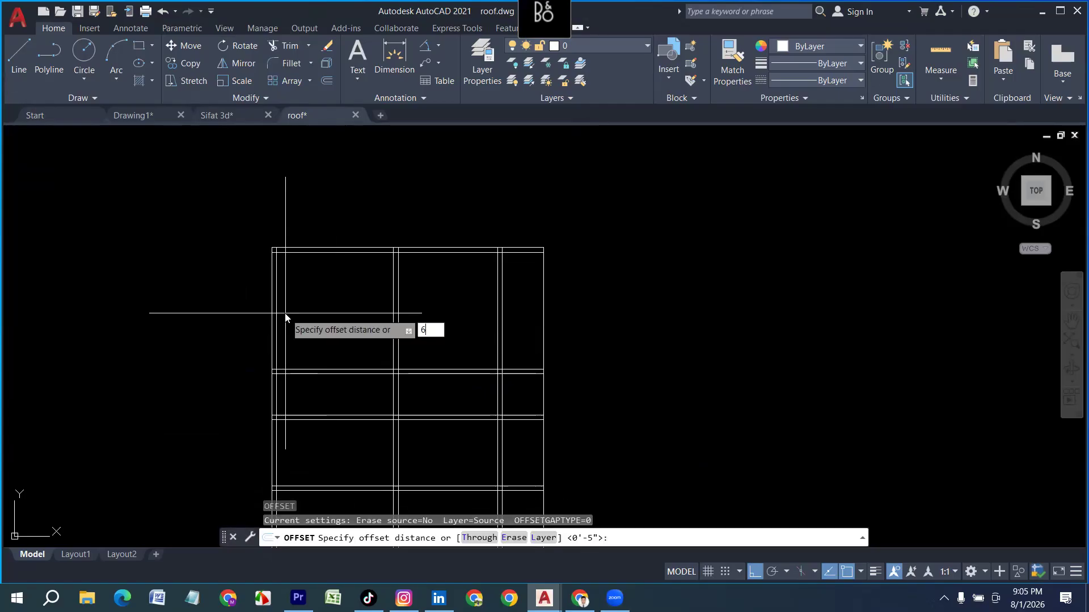
pyautogui.press('Return')
pyautogui.click(332, 248)
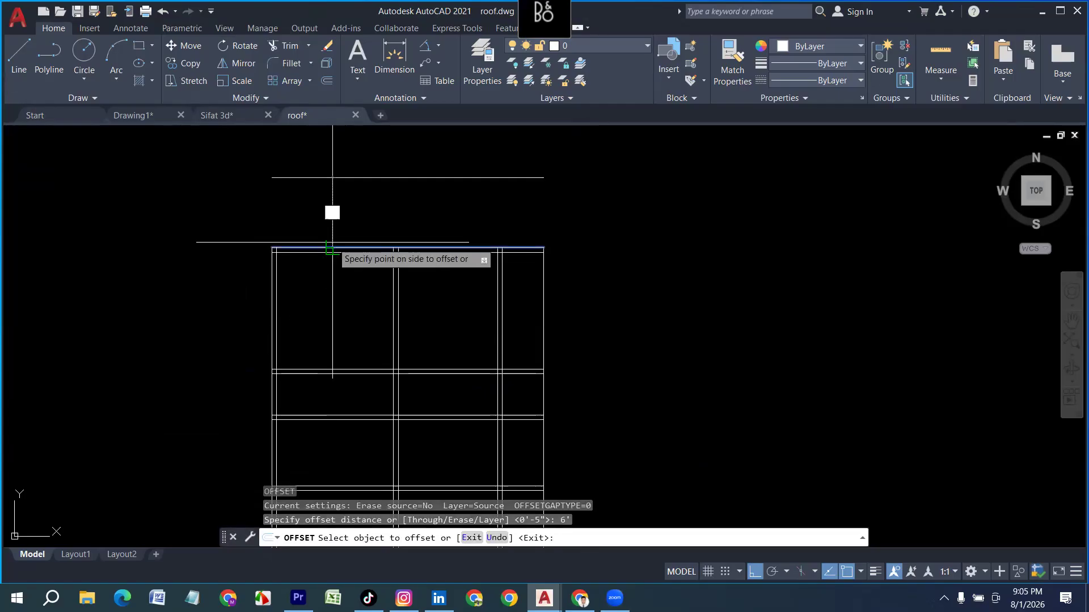
pyautogui.click(347, 170)
pyautogui.press('Return')
# Step: Offset the separate line above the plan 5" upward to make a double line
pyautogui.press('Return')
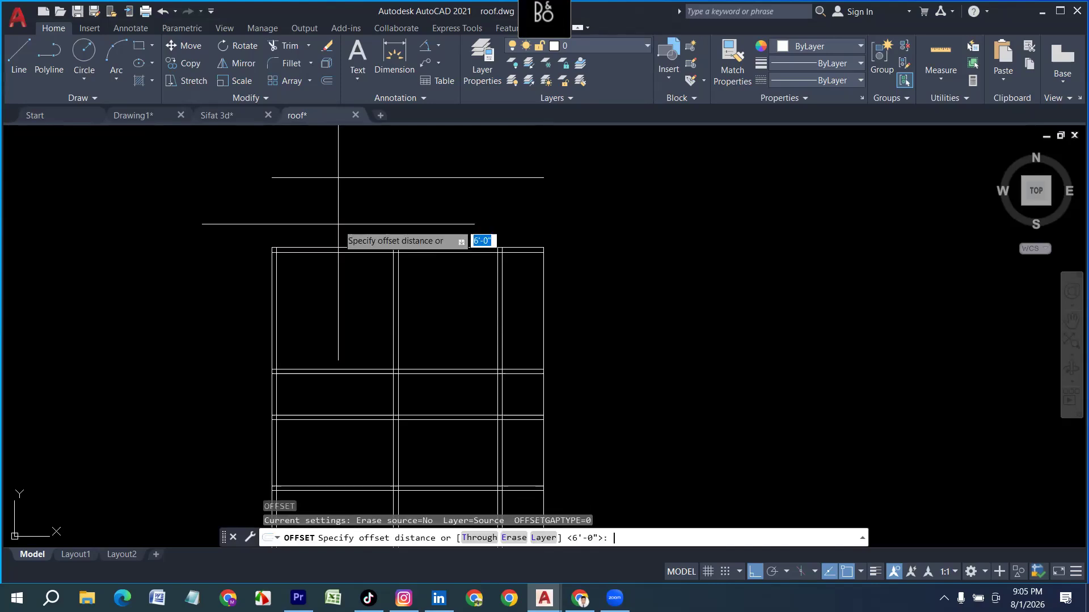
pyautogui.press('Return')
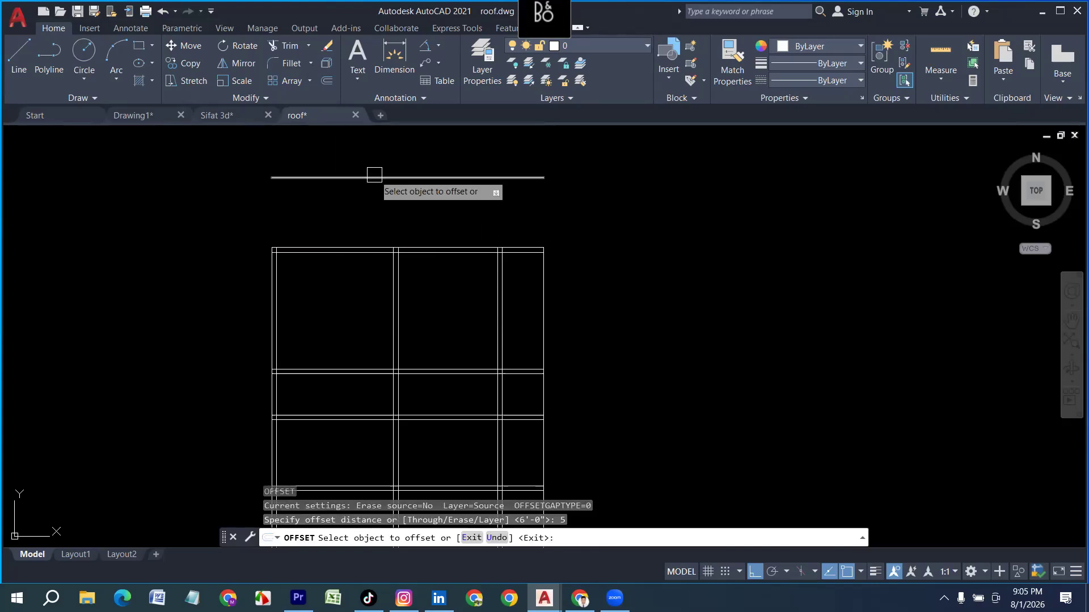
pyautogui.click(375, 177)
pyautogui.click(384, 145)
pyautogui.press('Escape')
# Step: Delete the two separate horizontal lines above the plan
pyautogui.click(405, 206)
pyautogui.click(390, 136)
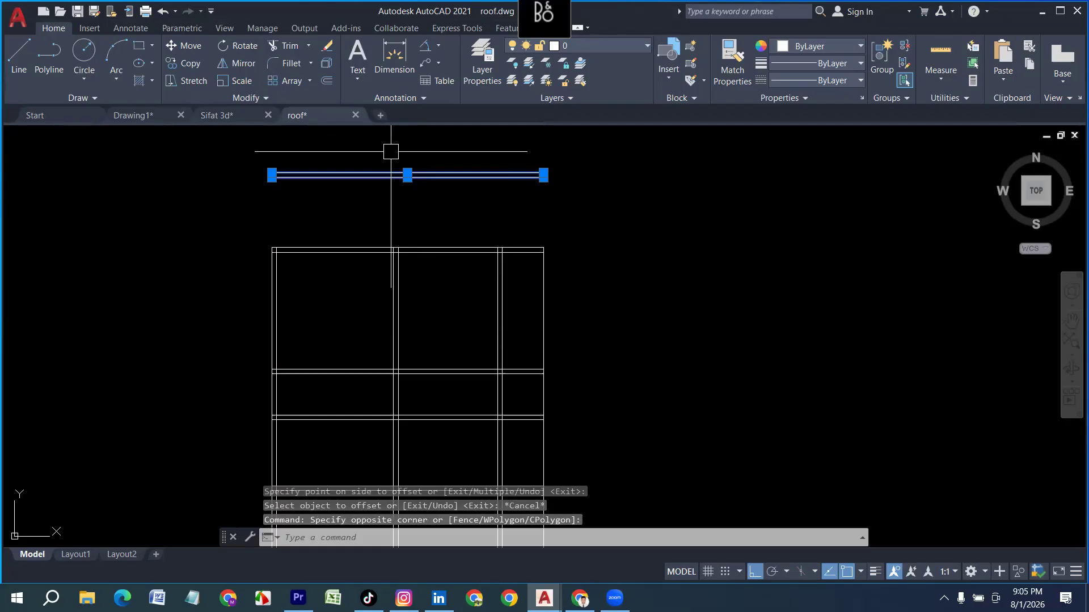
pyautogui.press('Delete')
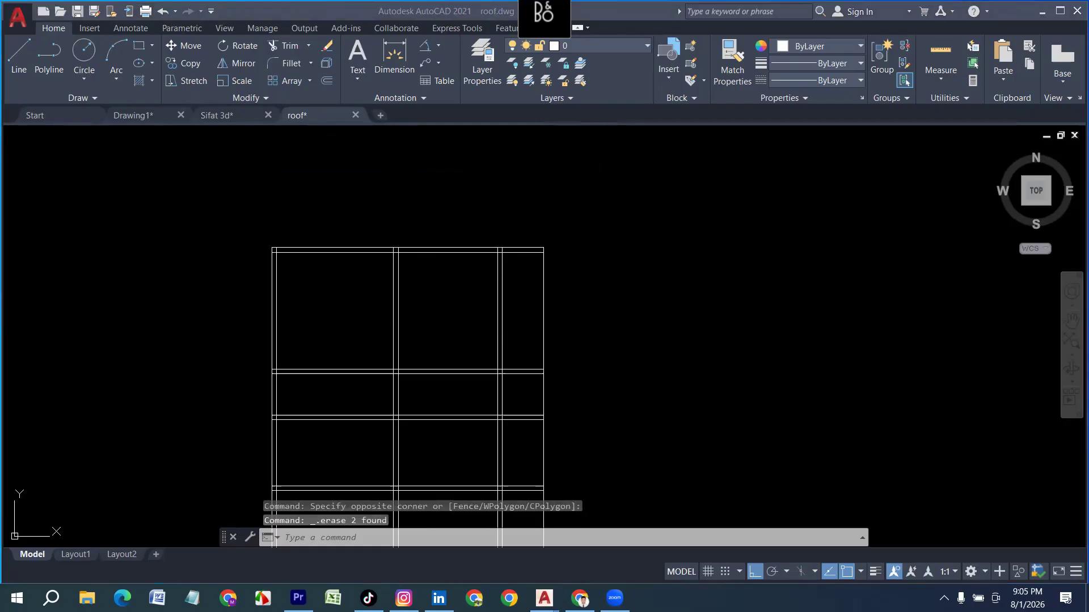
pyautogui.click(415, 219)
pyautogui.press('Escape')
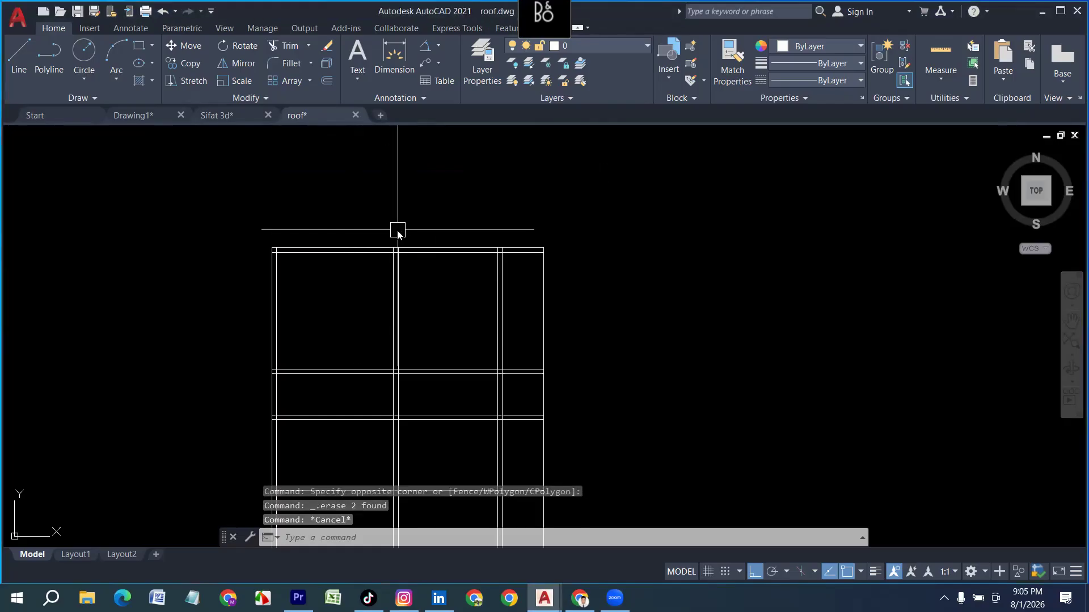
# Step: Offset the outer line of the plan's top wall 4' upward
pyautogui.write('o')
pyautogui.press('Return')
pyautogui.press('Return')
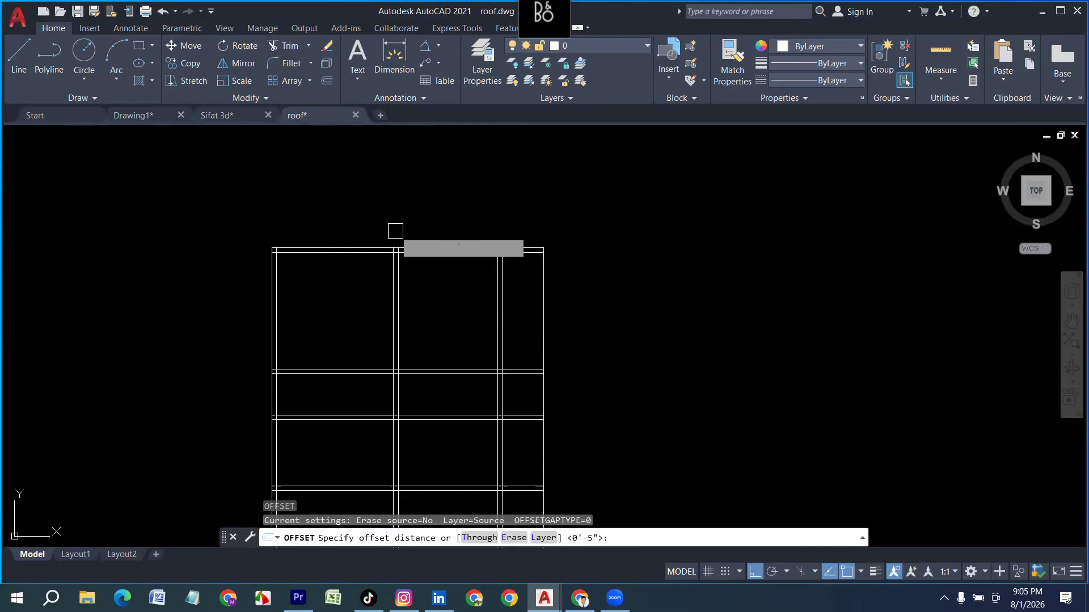
pyautogui.click(361, 248)
pyautogui.click(365, 181)
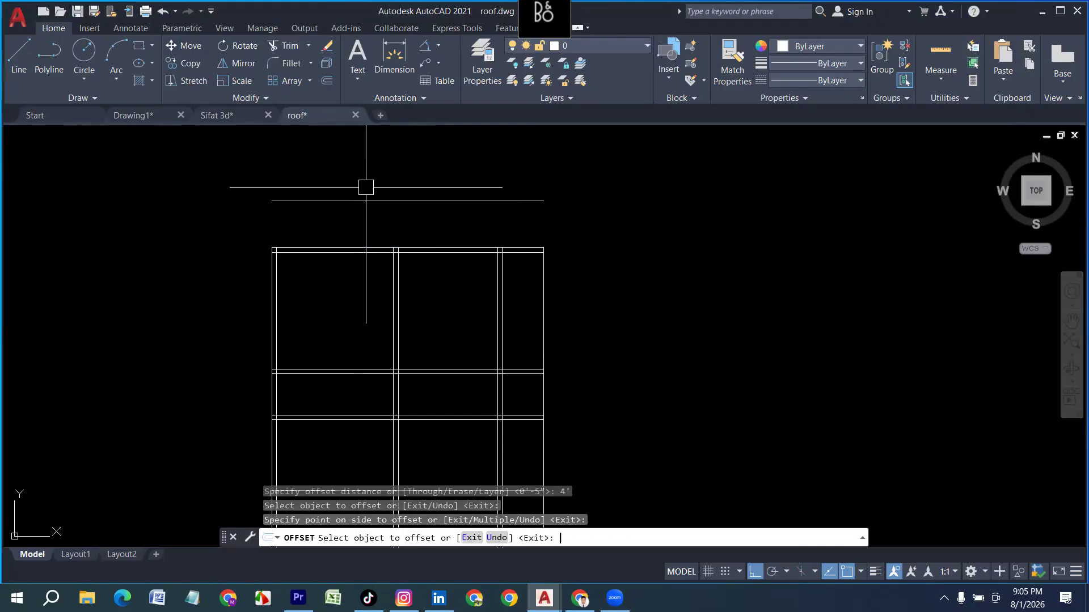
pyautogui.press('Return')
# Step: Offset the line 4' above the plan 5" upward to complete that upper wall
pyautogui.press('Return')
pyautogui.write('5')
pyautogui.press('Return')
pyautogui.click(366, 195)
pyautogui.click(372, 165)
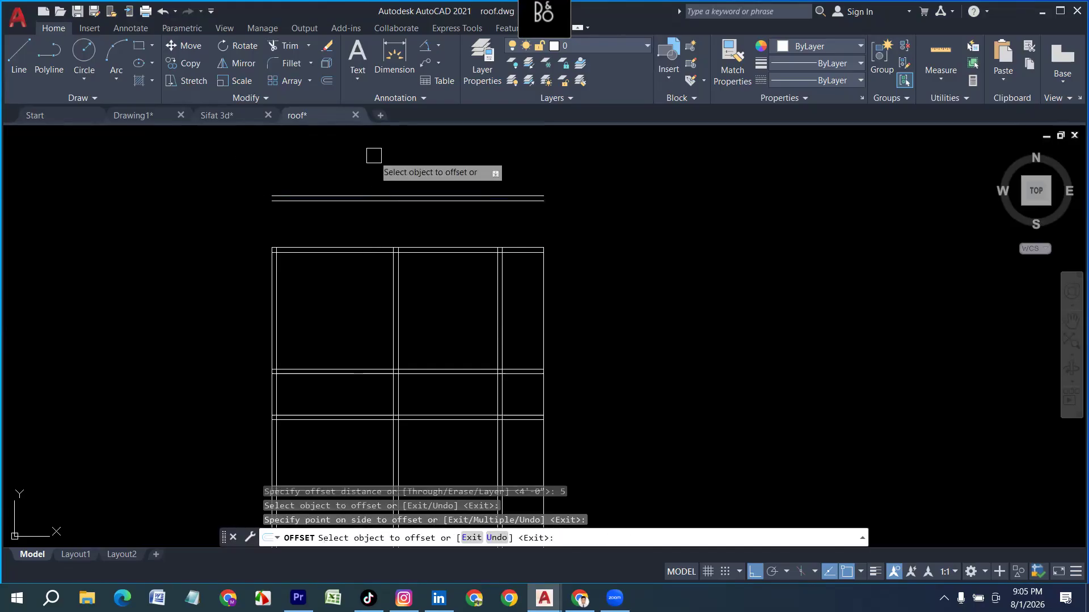
pyautogui.scroll(-3, 366, 233)
pyautogui.scroll(5, 381, 300)
pyautogui.press('Return')
# Step: Offset the outer line of the plan's bottom wall 4' downward
pyautogui.press('Return')
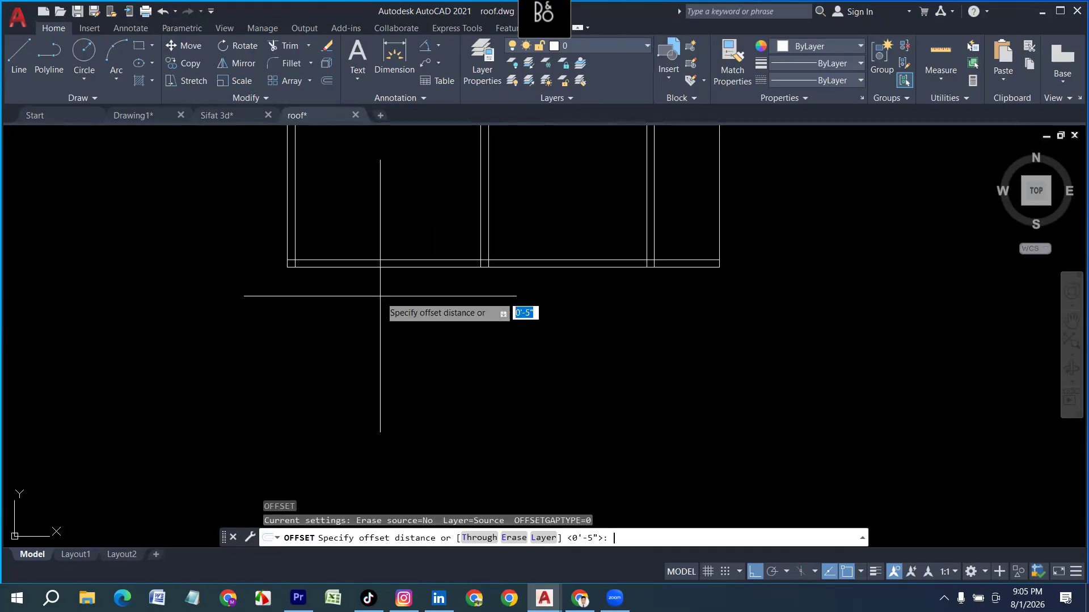
pyautogui.write("4'")
pyautogui.press('Return')
pyautogui.click(376, 267)
pyautogui.click(372, 363)
pyautogui.press('Return')
# Step: Offset the line 4' below the plan 5" downward to complete that lower wall
pyautogui.press('Return')
pyautogui.write('5')
pyautogui.press('Return')
pyautogui.click(379, 342)
pyautogui.click(369, 374)
pyautogui.scroll(-2, 350, 420)
pyautogui.press('Escape')
# Step: Extend both lines of the left exterior wall up through the separate double-line wall above the plan
pyautogui.scroll(-4, 369, 413)
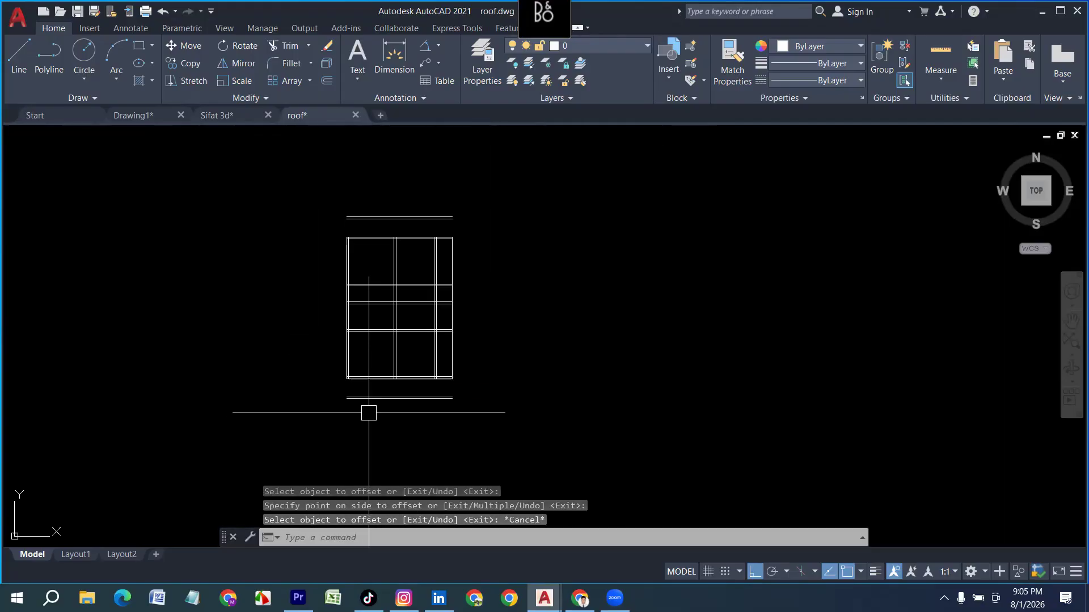
pyautogui.scroll(2, 383, 392)
pyautogui.moveTo(355, 304); pyautogui.dragTo(368, 411, button='middle')
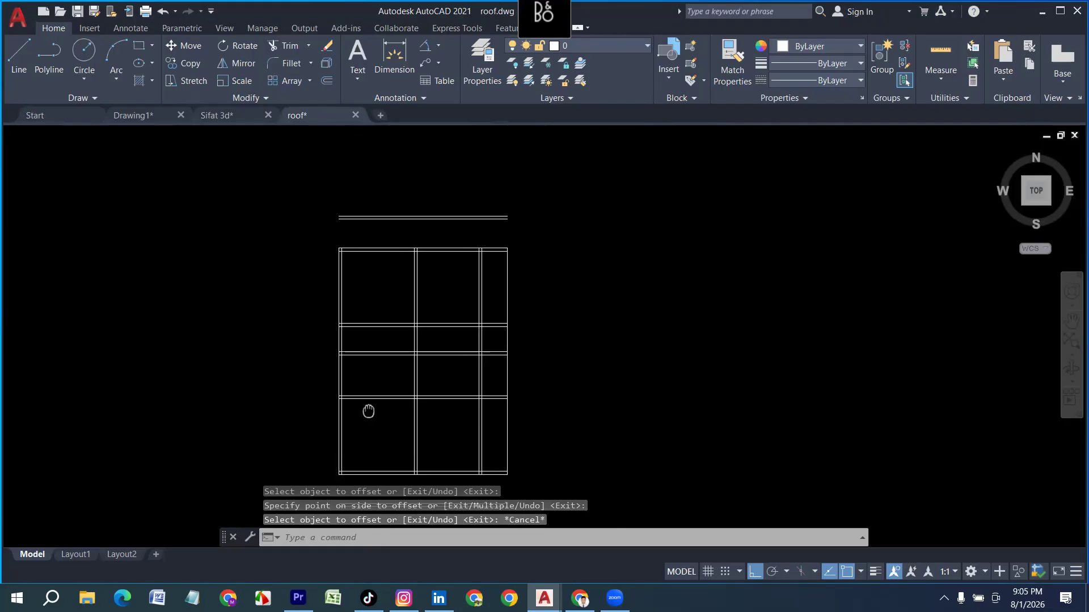
pyautogui.press('Escape')
pyautogui.write('ex')
pyautogui.press('Return')
pyautogui.moveTo(361, 275); pyautogui.dragTo(294, 268)
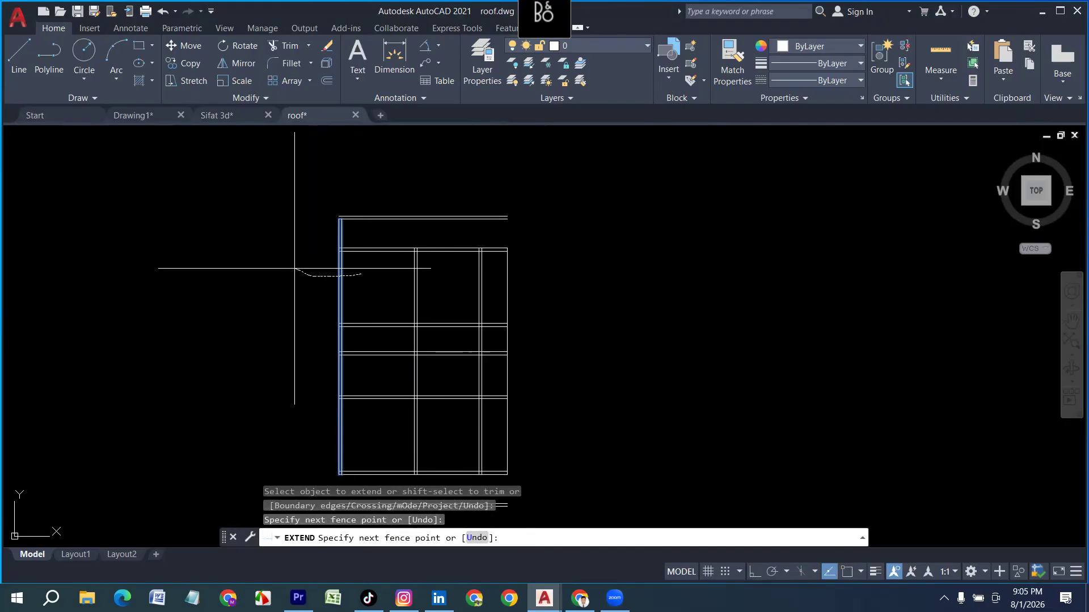
pyautogui.moveTo(381, 209)
pyautogui.mouseDown()
pyautogui.moveTo(365, 239)
pyautogui.moveTo(294, 231)
pyautogui.mouseUp()
# Step: Extend both lines of the left exterior wall down to the separate wall below the plan
pyautogui.scroll(-2, 345, 212)
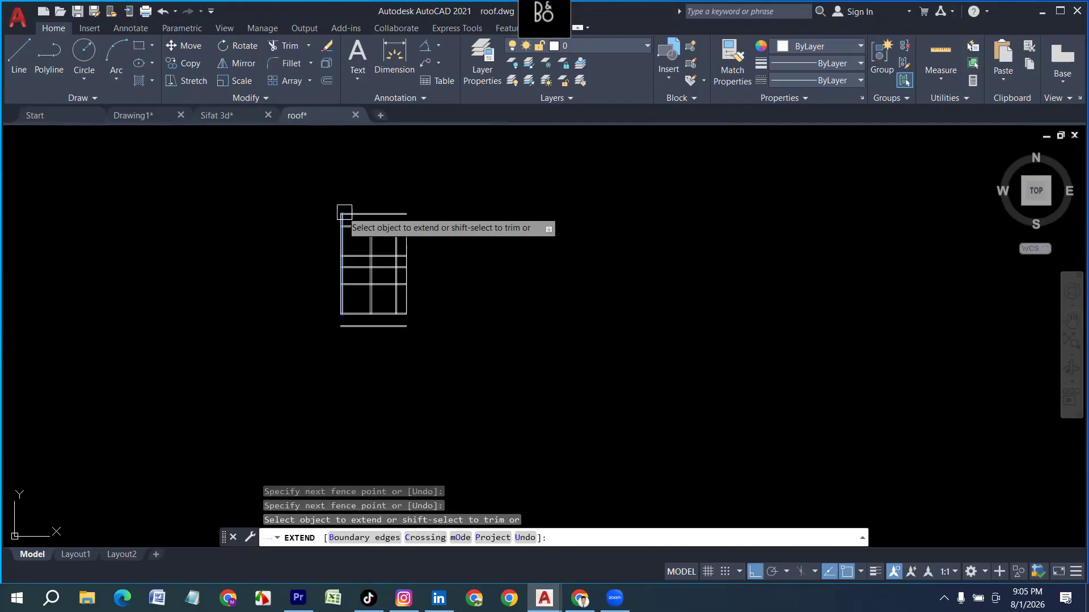
pyautogui.scroll(6, 336, 303)
pyautogui.moveTo(389, 324); pyautogui.dragTo(301, 329)
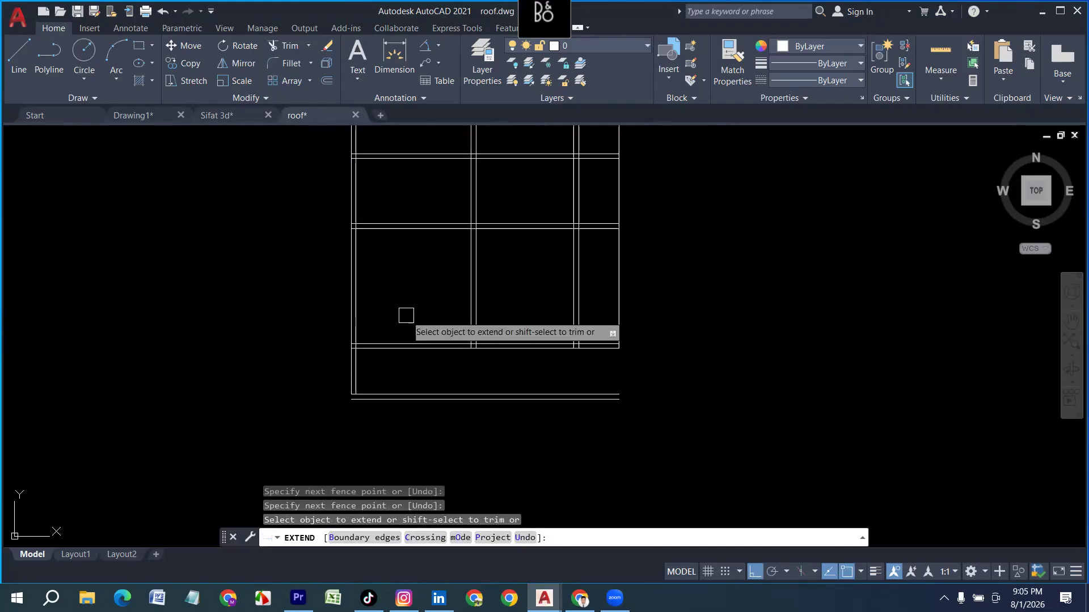
pyautogui.scroll(-4, 374, 352)
pyautogui.press('Escape')
# Step: Draw a line along the left wall's inner face from the uppermost line to the lower line of the plan's original top wall
pyautogui.scroll(4, 357, 237)
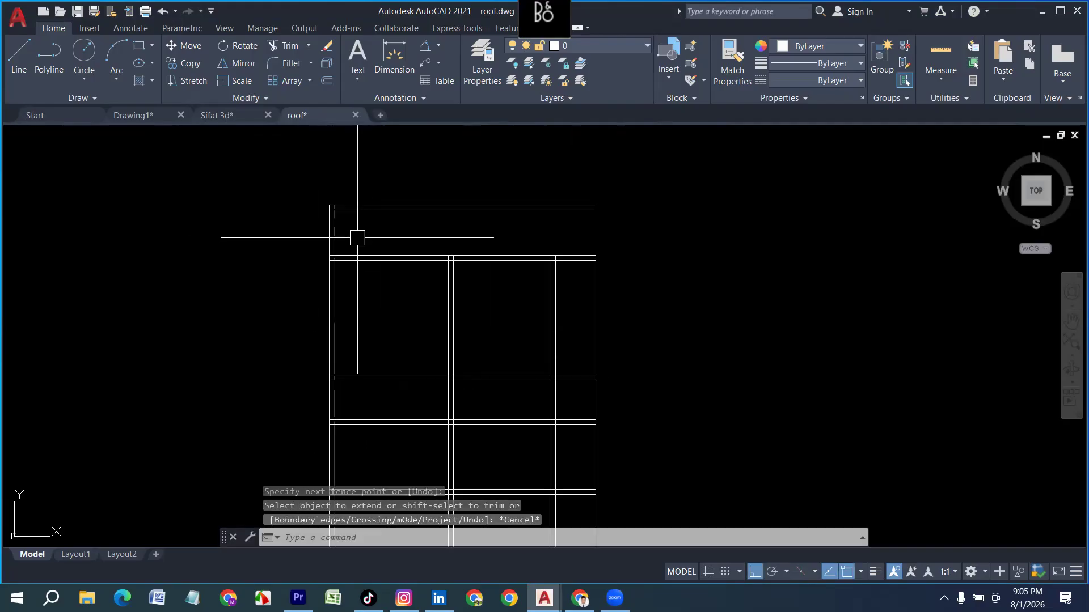
pyautogui.press('Escape')
pyautogui.press('l')
pyautogui.press('Return')
pyautogui.scroll(4, 346, 218)
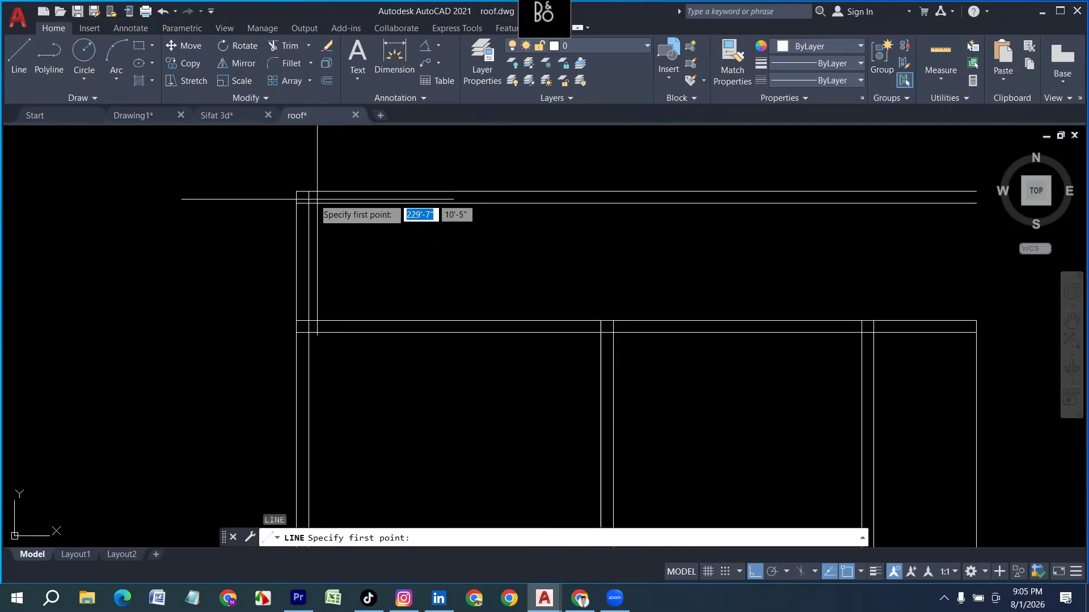
pyautogui.click(334, 205)
pyautogui.click(307, 334)
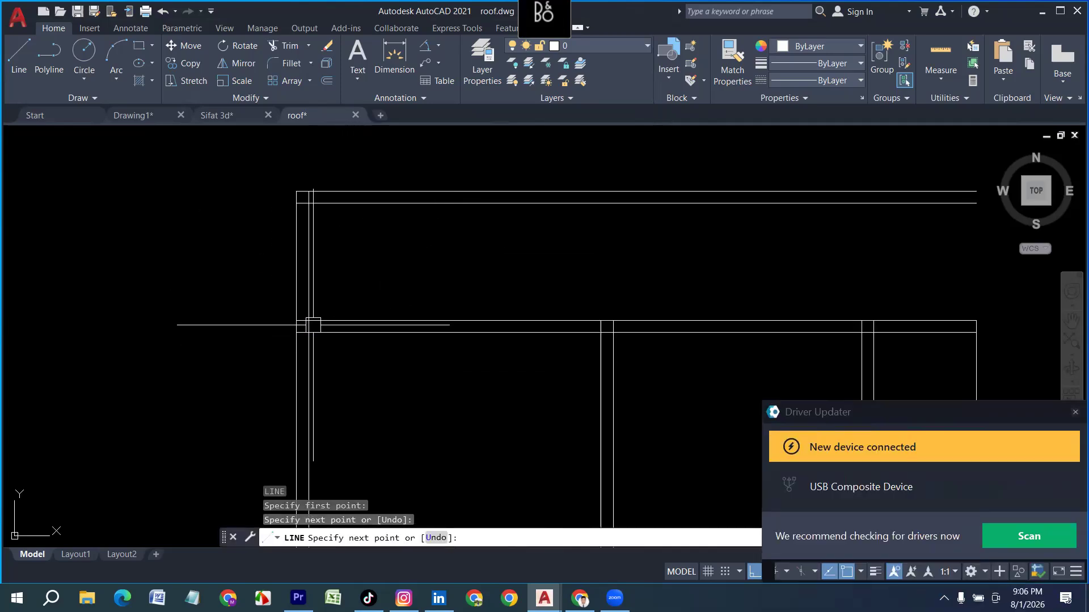
pyautogui.press('Return')
pyautogui.click(1073, 414)
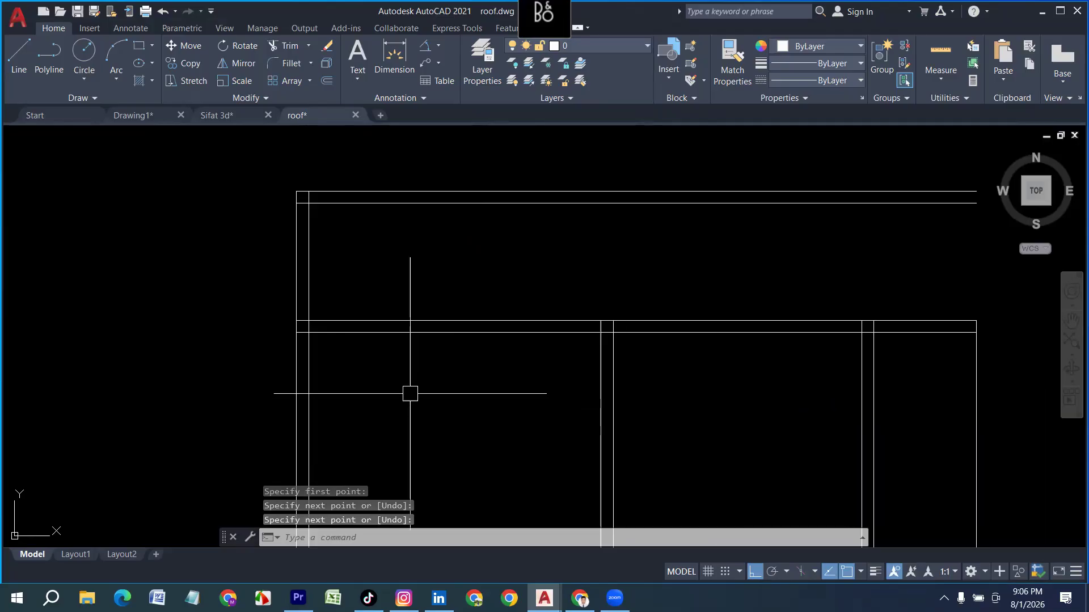
pyautogui.press('Escape')
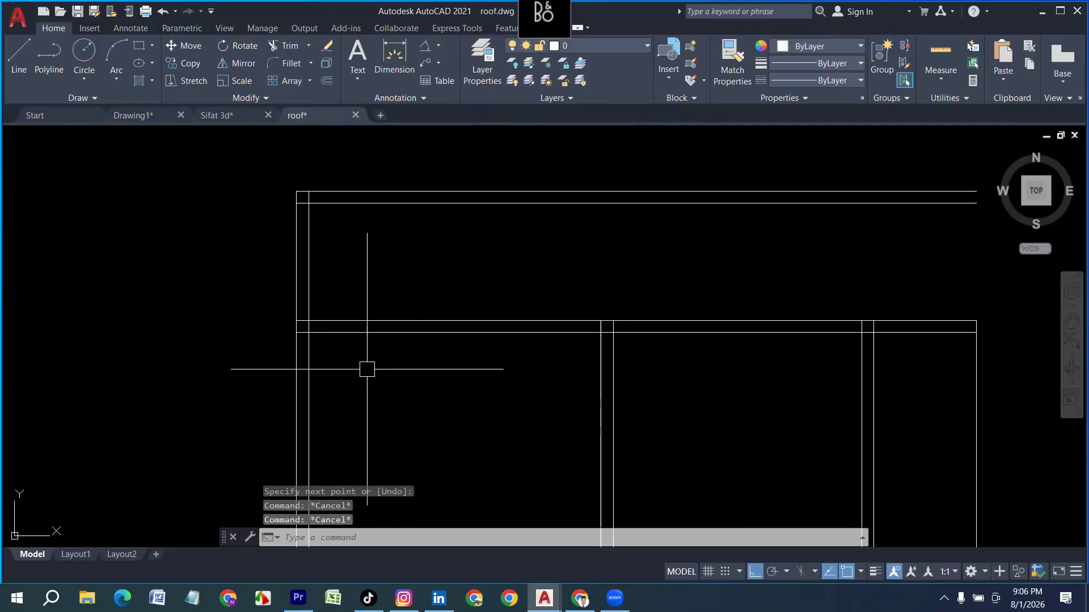
# Step: Offset the short vertical line at the left wall's inner face 7' to the right across the upper strip
pyautogui.press('Return')
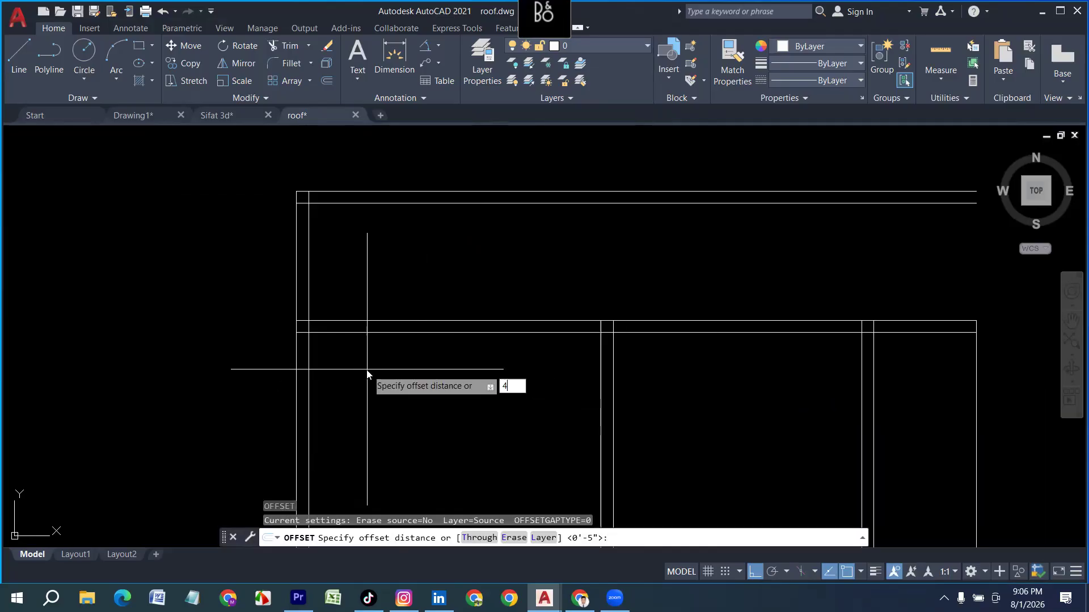
pyautogui.press('Return')
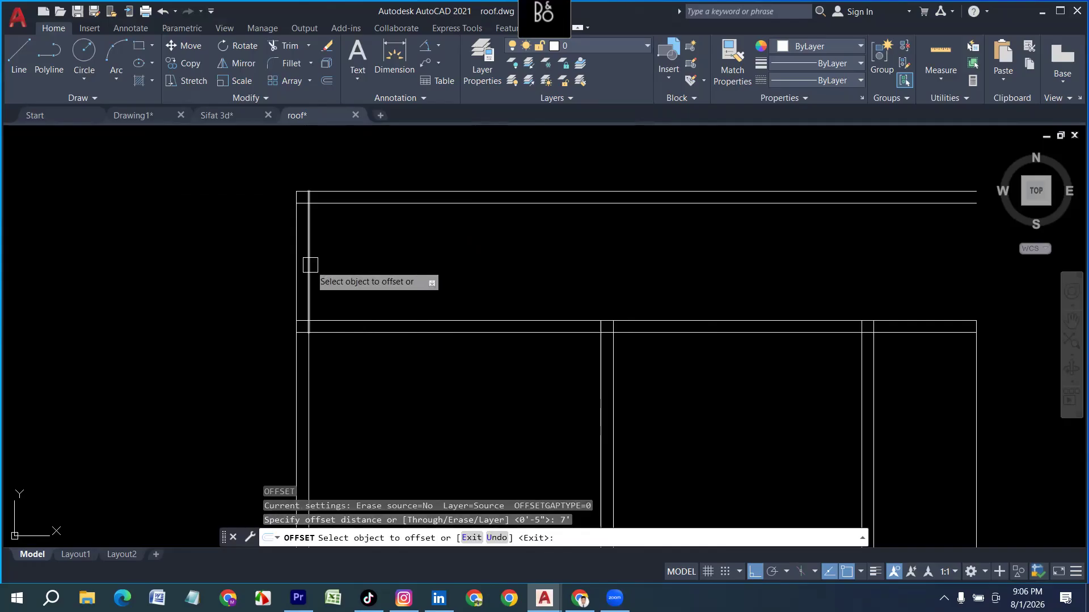
pyautogui.click(309, 261)
pyautogui.click(408, 267)
pyautogui.moveTo(532, 263); pyautogui.dragTo(349, 291, button='middle')
pyautogui.press('Return')
# Step: Offset the new vertical line in the upper strip 5" to the right to complete that partition
pyautogui.press('Return')
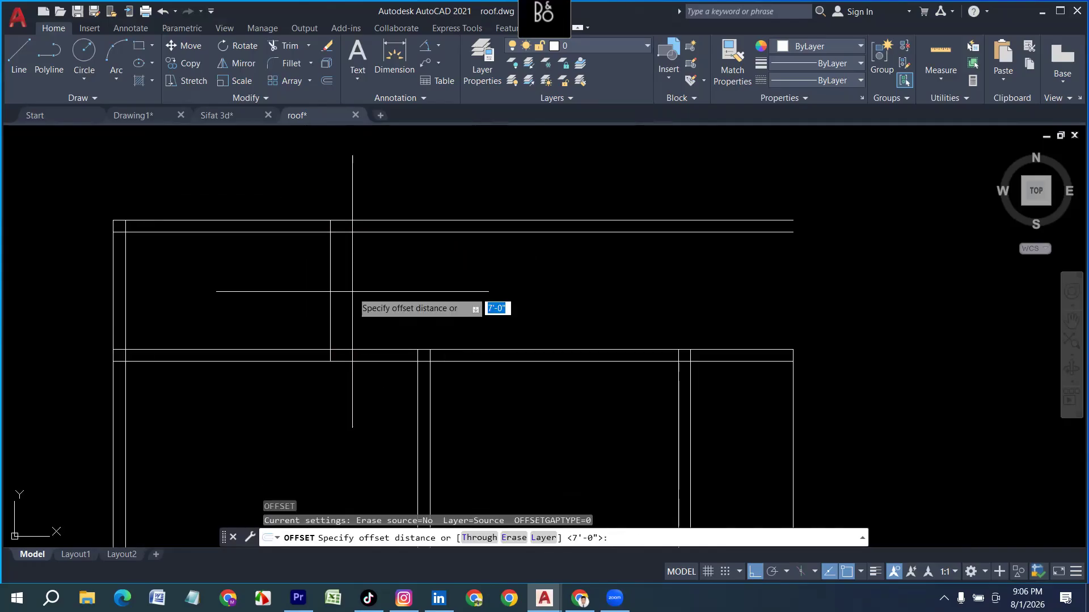
pyautogui.press('Return')
pyautogui.click(330, 269)
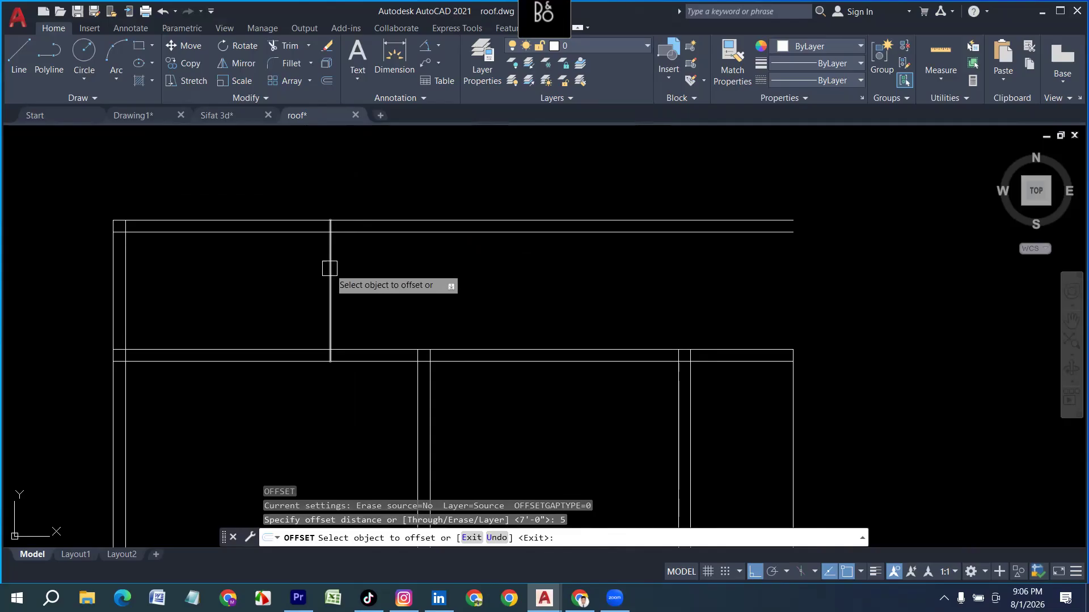
pyautogui.click(479, 278)
pyautogui.press('Return')
# Step: Offset the right line of the upper strip's first partition 5' to the right
pyautogui.press('Return')
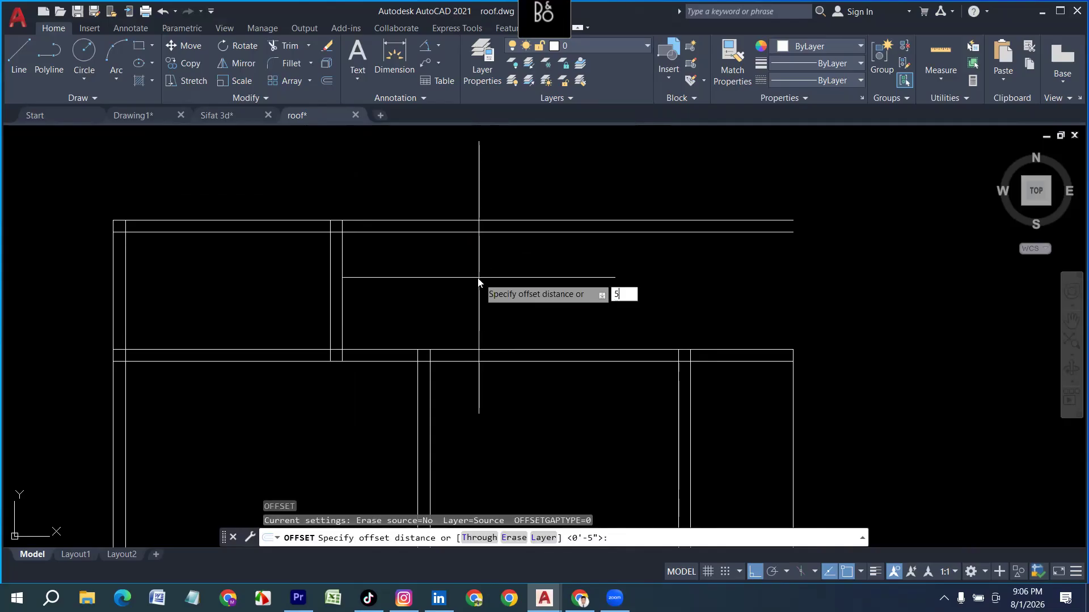
pyautogui.write('5')
pyautogui.press('Return')
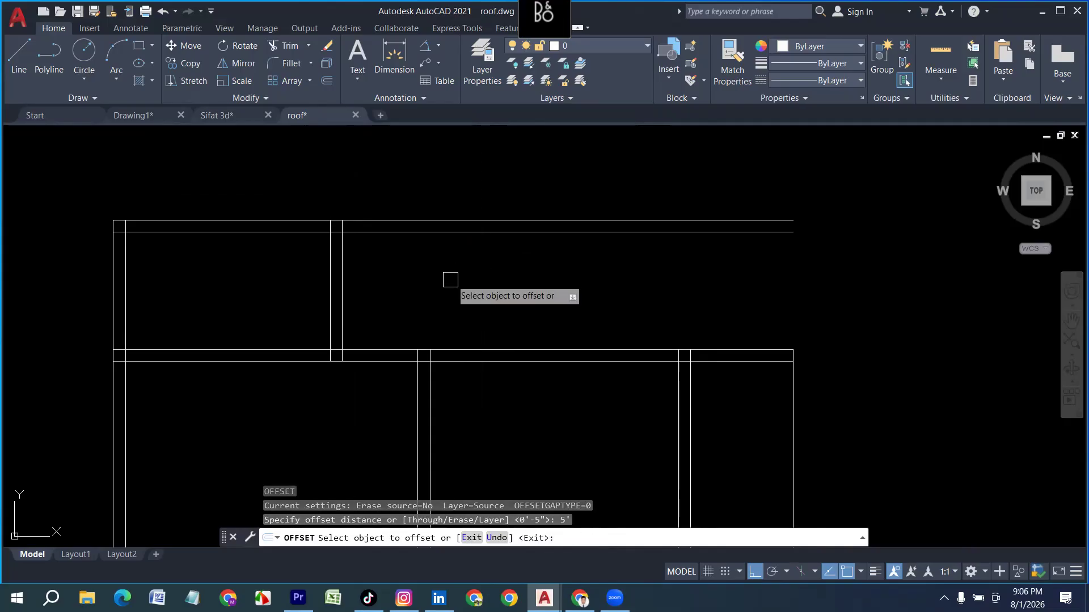
pyautogui.click(342, 292)
pyautogui.click(618, 304)
pyautogui.press('Return')
pyautogui.press('Return')
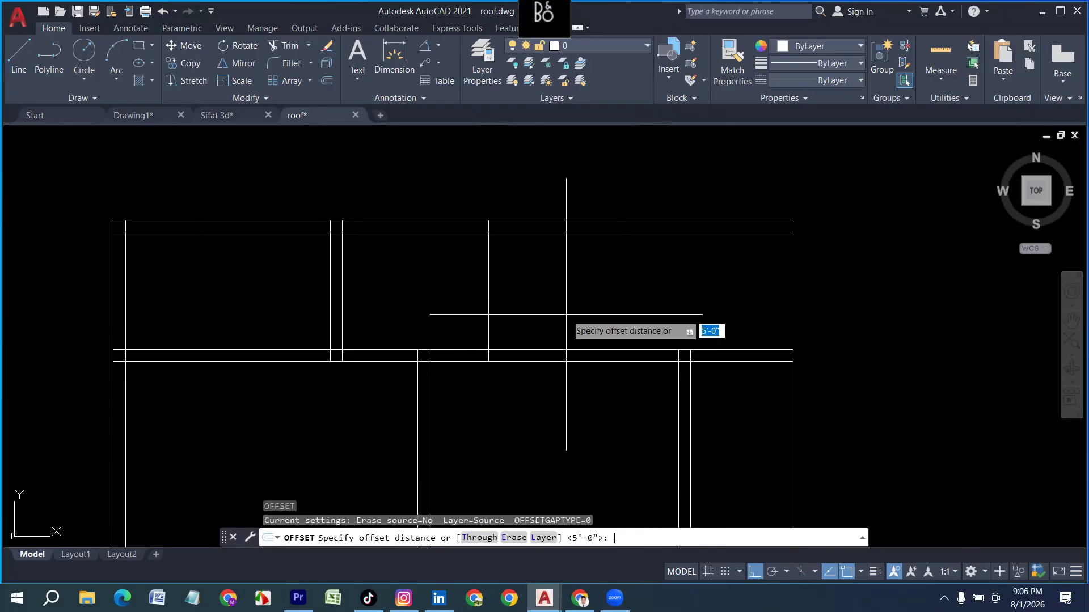
# Step: Offset the upper strip's newest vertical line 5" to the right to complete the second partition
pyautogui.write('5')
pyautogui.press('Return')
pyautogui.click(489, 283)
pyautogui.click(510, 286)
pyautogui.scroll(-5, 418, 261)
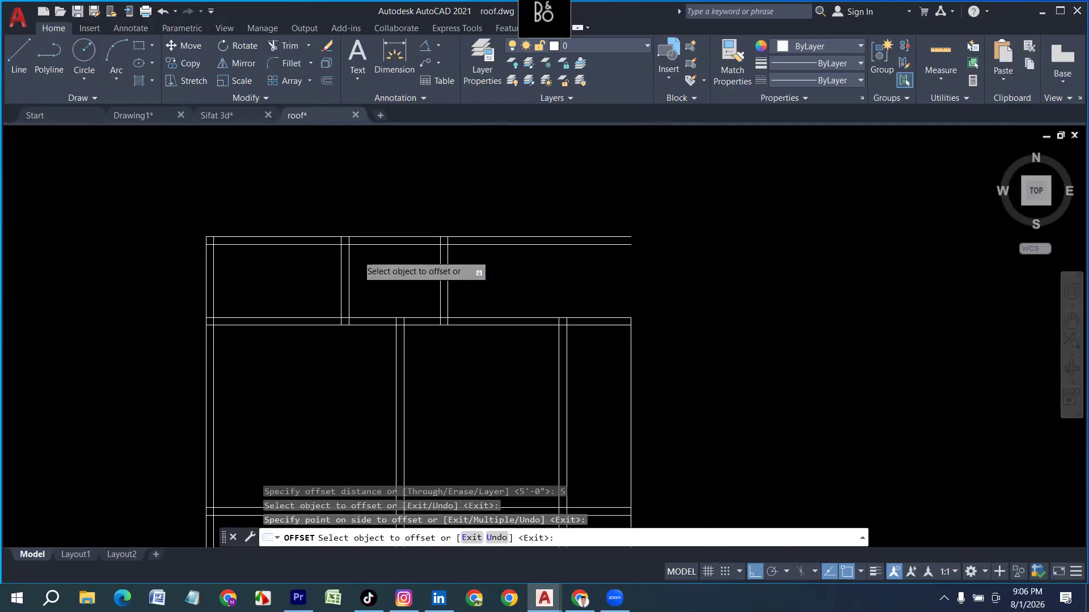
pyautogui.press('Escape')
# Step: Trim both lines of the uppermost wall beyond the right line of the second partition
pyautogui.scroll(2, 426, 263)
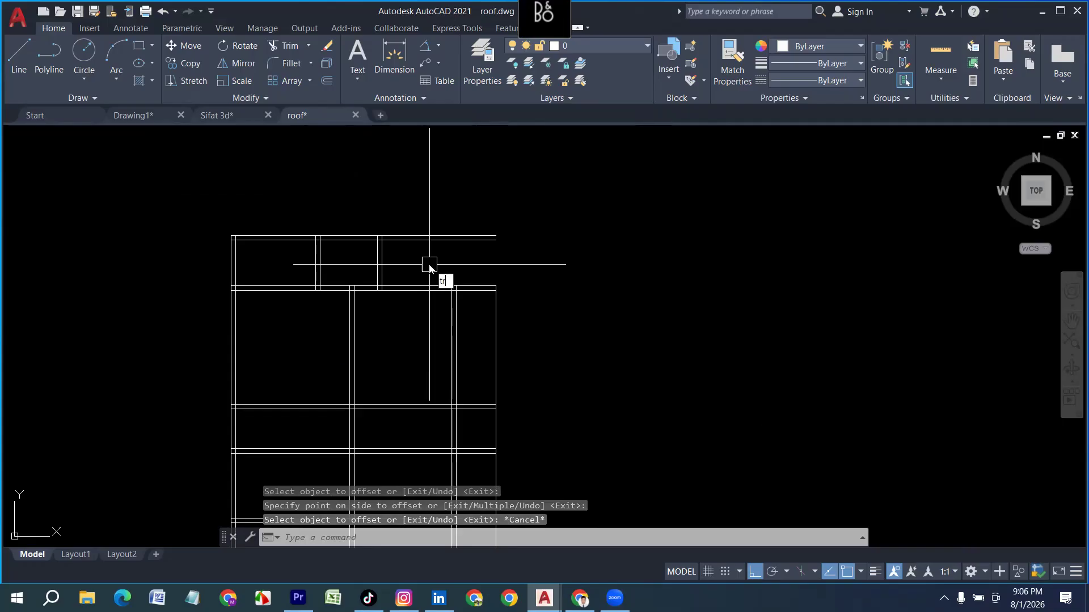
pyautogui.press('Return')
pyautogui.click(442, 266)
pyautogui.click(445, 198)
pyautogui.scroll(4, 326, 363)
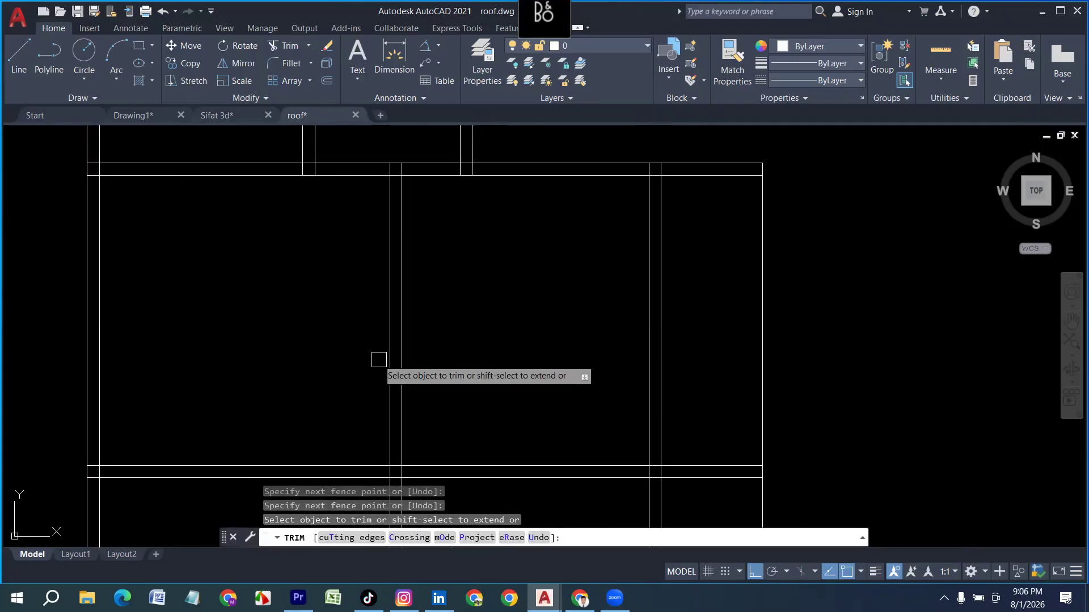
pyautogui.scroll(-2, 379, 359)
pyautogui.press('Escape')
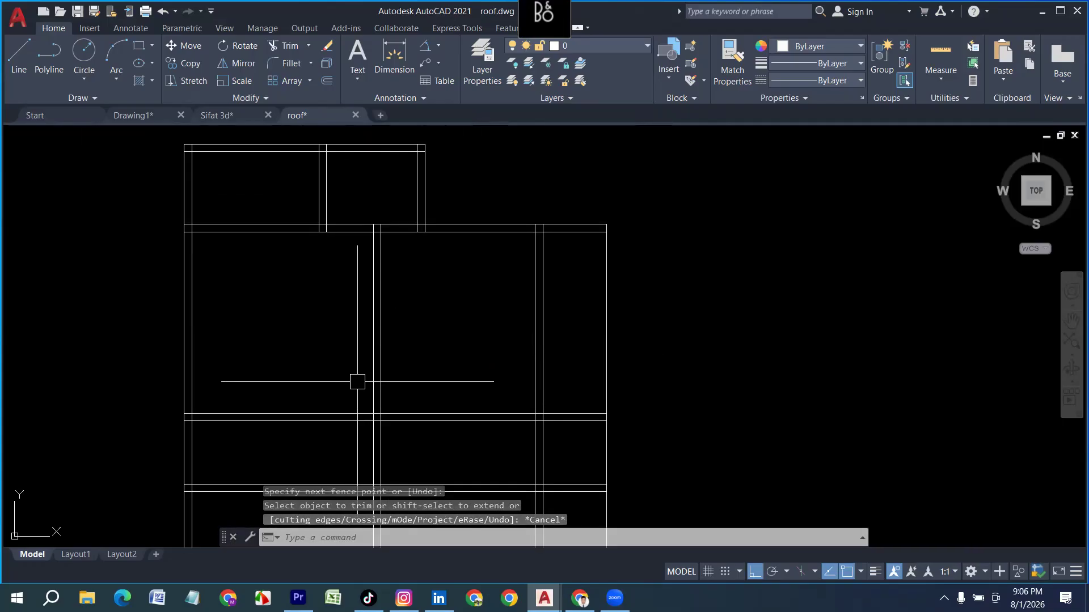
pyautogui.press('Escape')
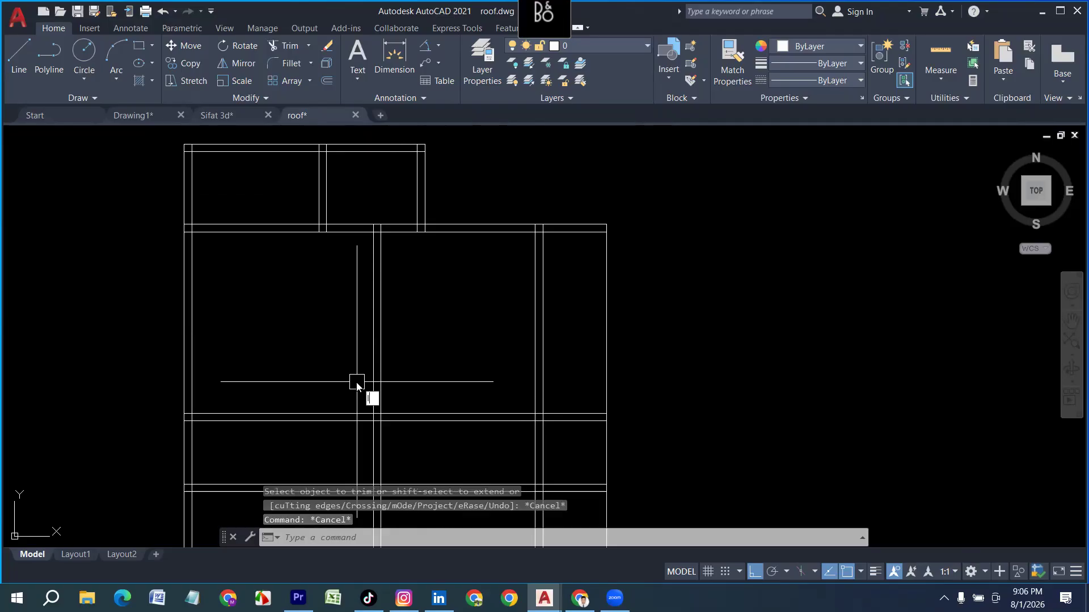
# Step: Draw a line along the upper line of the first interior horizontal wall, spanning the outer faces of the two inner vertical walls
pyautogui.write('l')
pyautogui.press('Return')
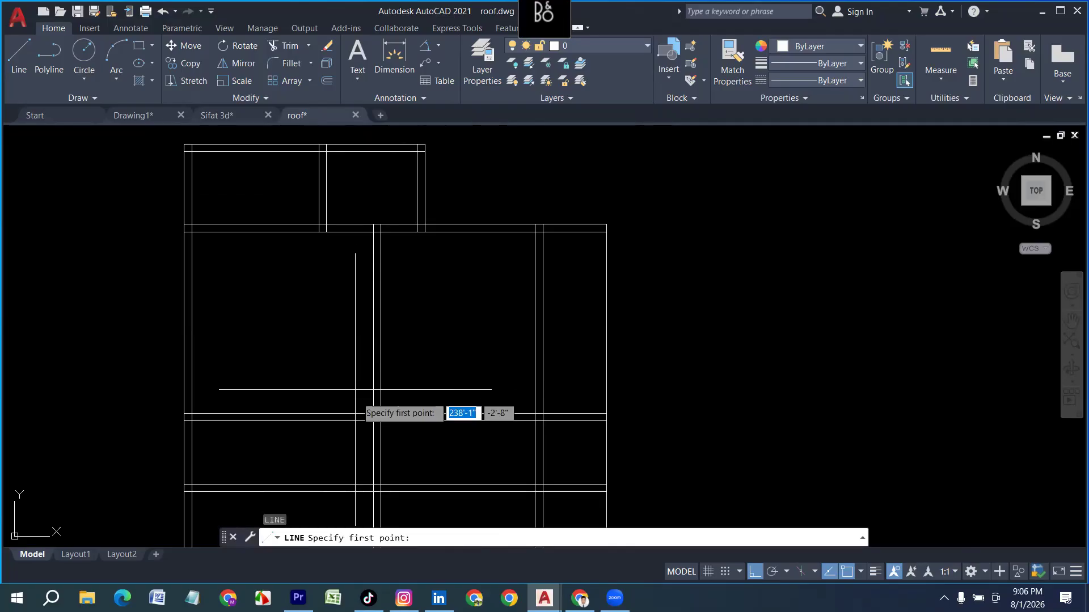
pyautogui.click(373, 413)
pyautogui.press('Return')
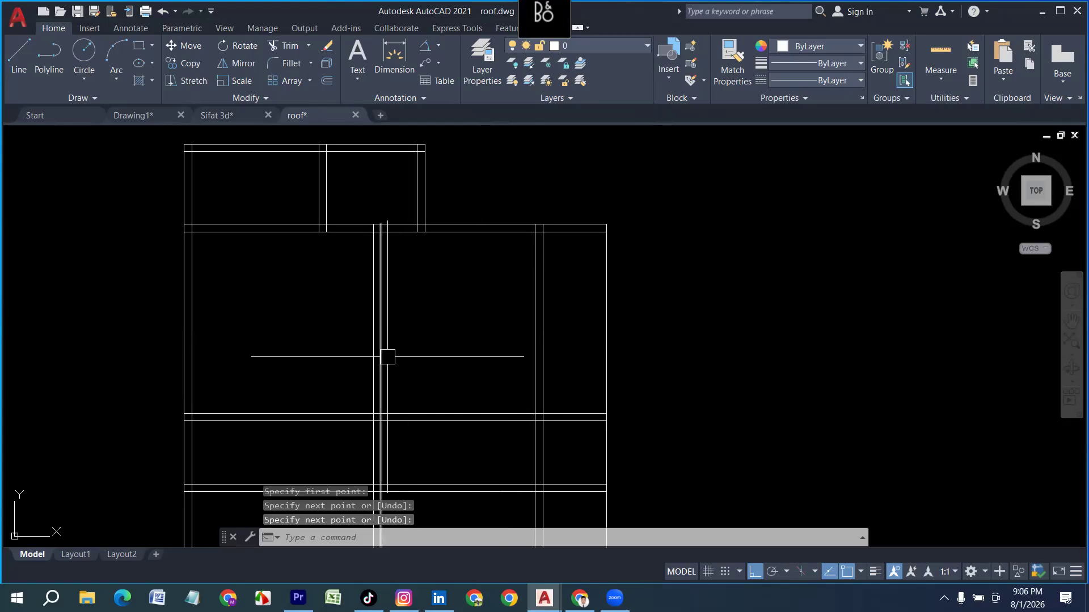
pyautogui.click(412, 412)
pyautogui.press('Escape')
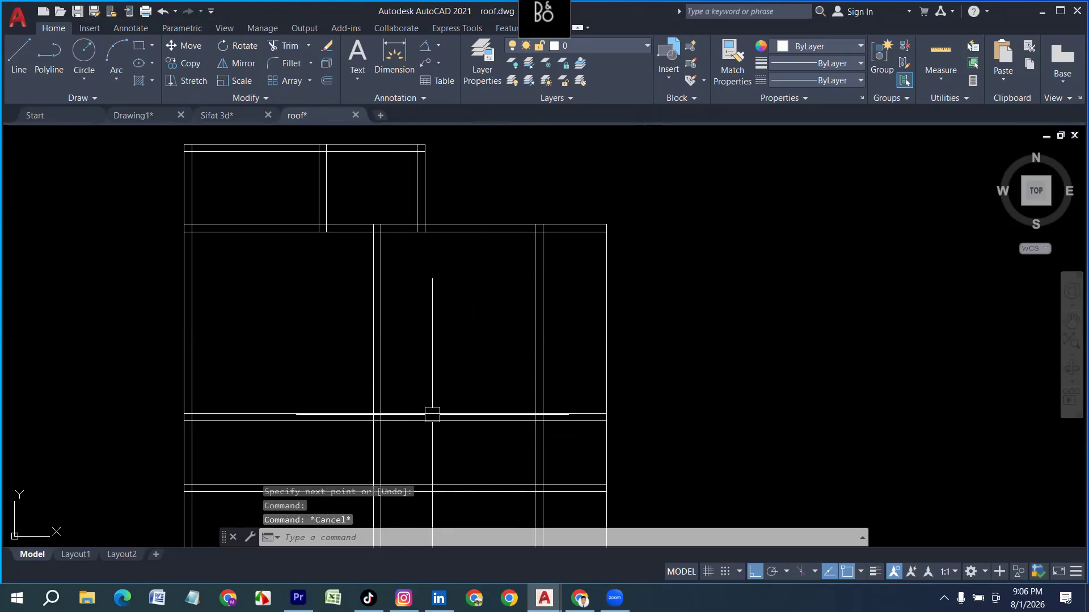
# Step: Offset the new horizontal line 11'5" upward, past the plan's original top wall
pyautogui.press('Return')
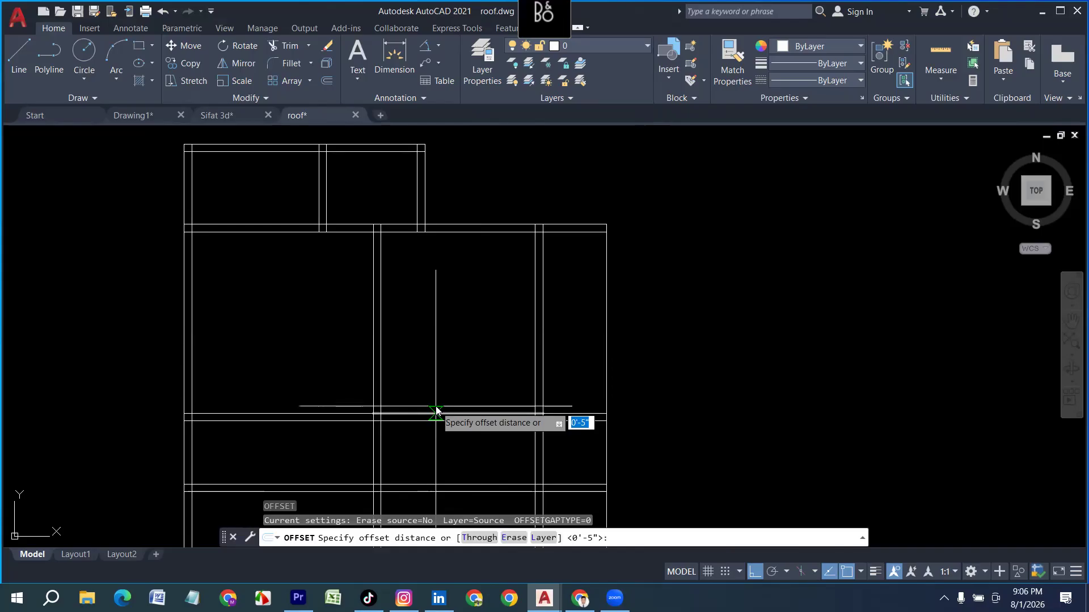
pyautogui.press('Return')
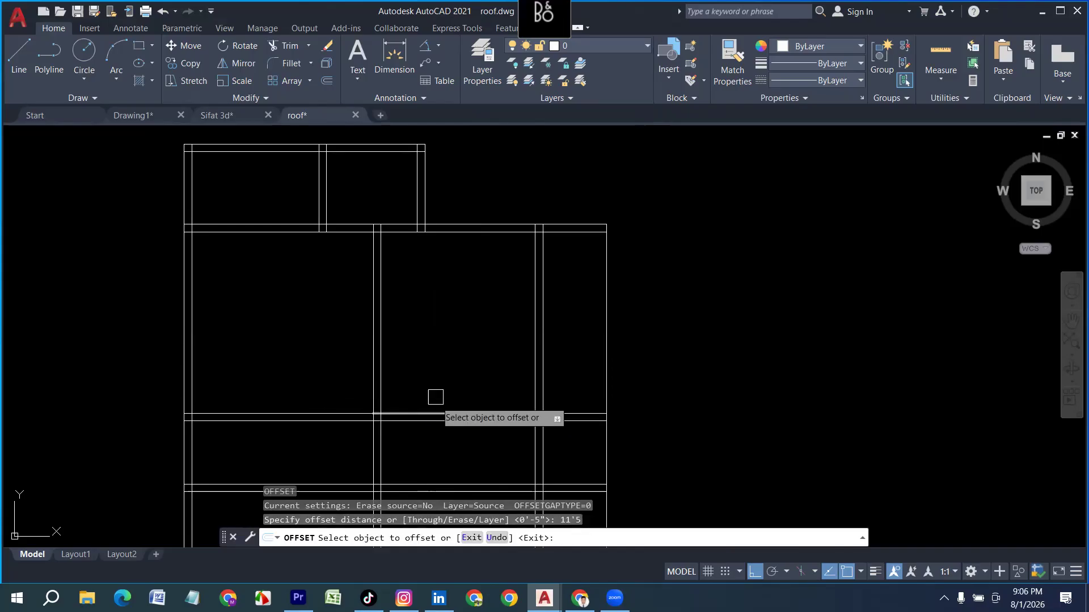
pyautogui.click(434, 414)
pyautogui.click(482, 238)
pyautogui.press('Return')
pyautogui.press('Return')
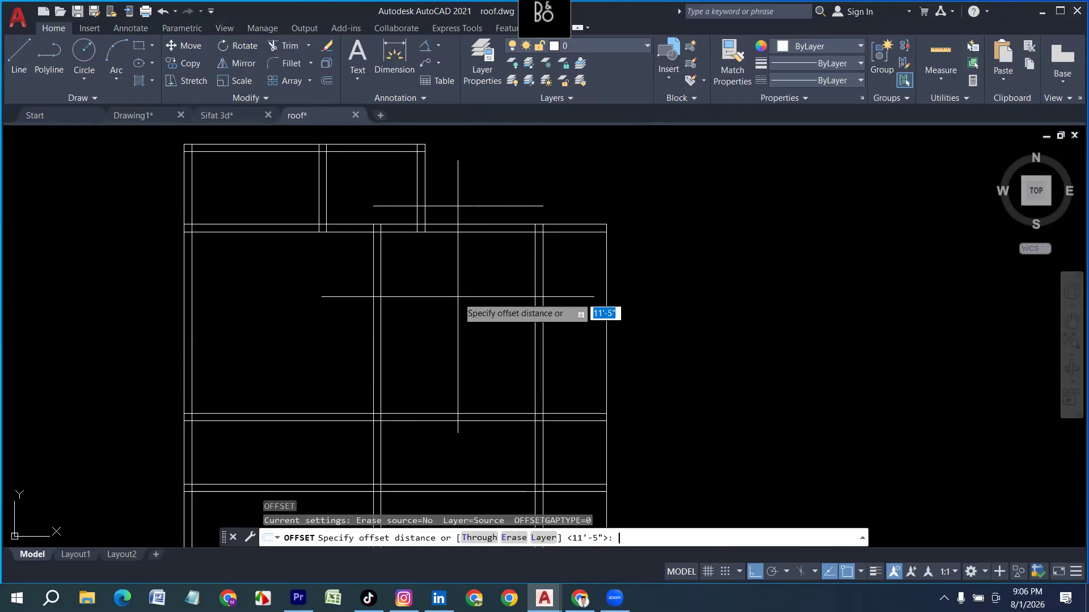
# Step: Offset the new line above the original top wall 5" upward to form the projection's top wall
pyautogui.write('5')
pyautogui.press('Return')
pyautogui.click(478, 205)
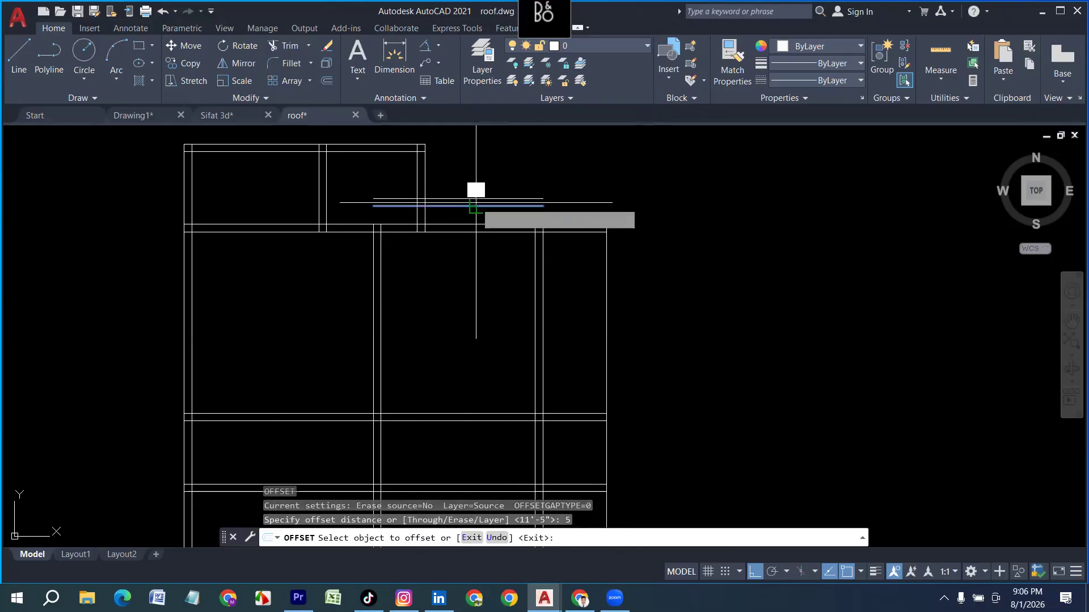
pyautogui.click(476, 190)
pyautogui.press('Escape')
pyautogui.press('Escape')
# Step: Extend the lines of the two inner vertical walls up to the outer line of the projection's top wall
pyautogui.write('ex')
pyautogui.press('Return')
pyautogui.click(423, 267)
pyautogui.click(332, 264)
pyautogui.click(439, 288)
pyautogui.click(333, 256)
pyautogui.click(559, 296)
pyautogui.click(482, 272)
pyautogui.moveTo(575, 296); pyautogui.dragTo(466, 284)
pyautogui.press('Escape')
pyautogui.press('Escape')
# Step: Trim the original top wall's lines and the second partition's lines where they run inside the upper projection
pyautogui.write('t')
pyautogui.press('Return')
pyautogui.scroll(4, 461, 225)
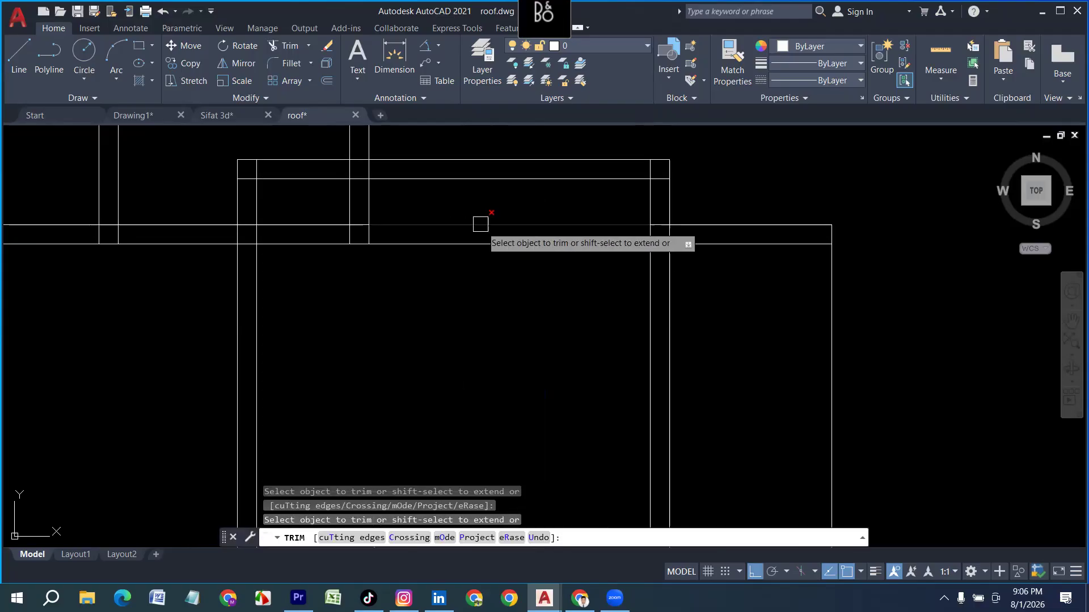
pyautogui.moveTo(497, 278); pyautogui.dragTo(457, 217)
pyautogui.moveTo(324, 273); pyautogui.dragTo(371, 260)
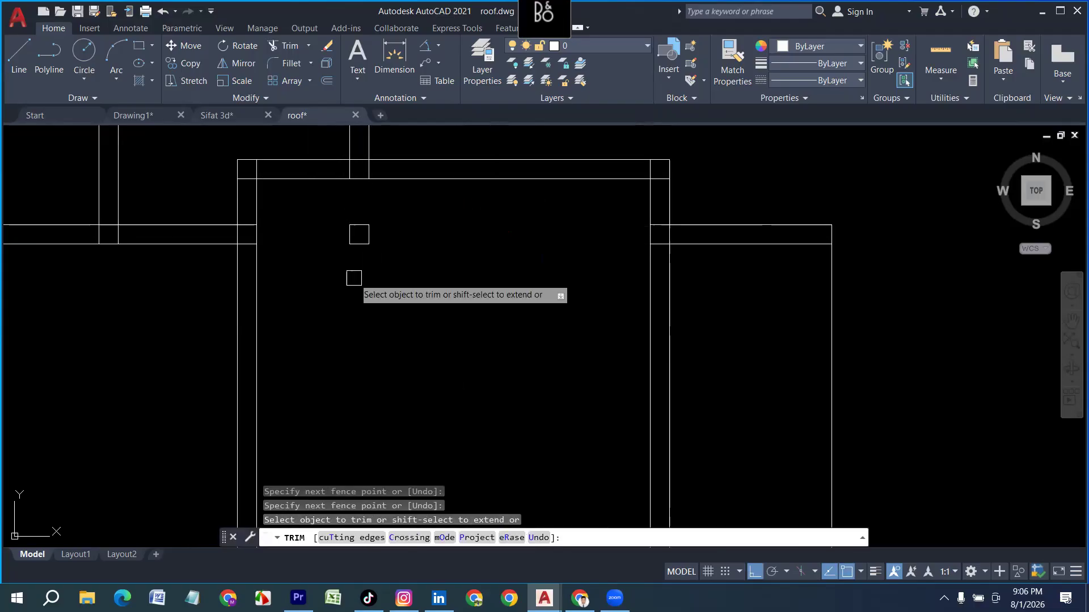
pyautogui.scroll(-2, 367, 272)
pyautogui.press('Escape')
# Step: Erase the small square of leftover line pieces inside the upper projection
pyautogui.click(390, 273)
pyautogui.click(343, 230)
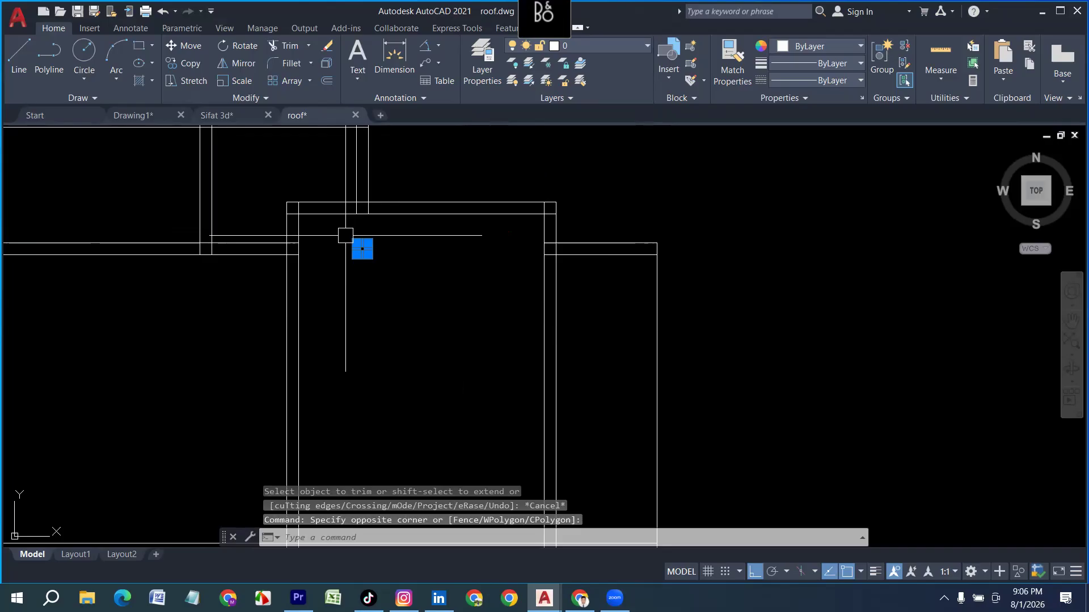
pyautogui.press('Delete')
# Step: Mirror the upper strip's outer walls and partitions about a horizontal line through the left wall's midpoint, keeping the source objects
pyautogui.scroll(-2, 345, 235)
pyautogui.click(393, 182)
pyautogui.click(85, 146)
pyautogui.scroll(-5, 190, 182)
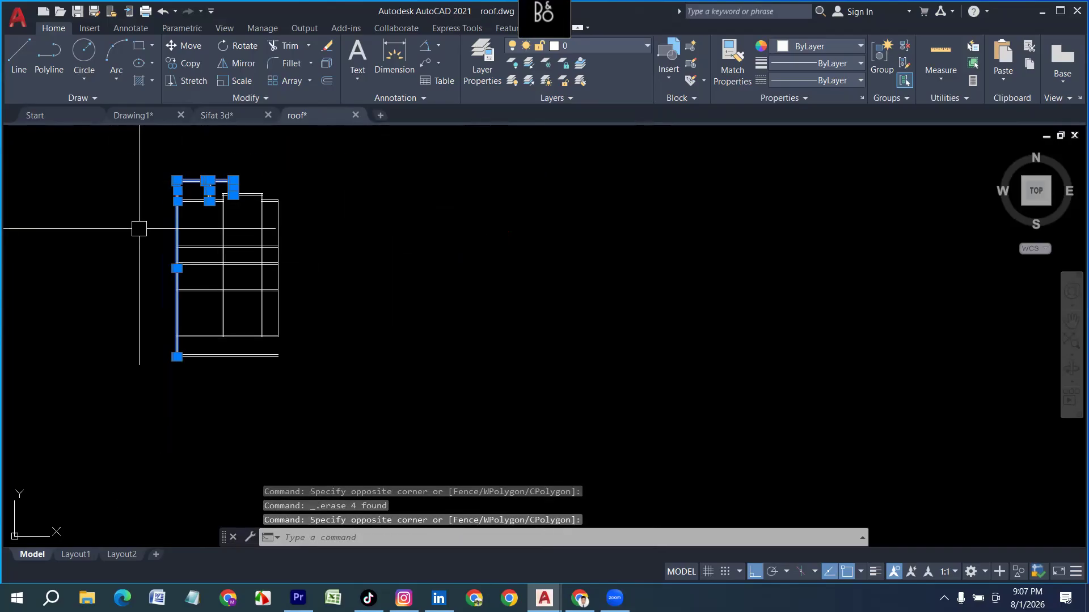
pyautogui.scroll(2, 139, 229)
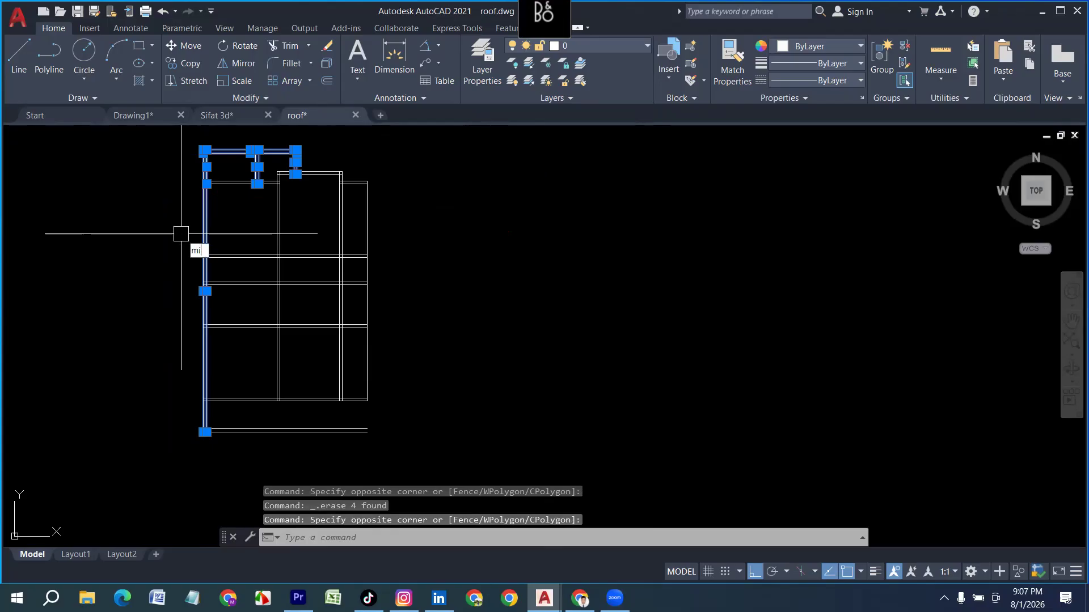
pyautogui.press('Return')
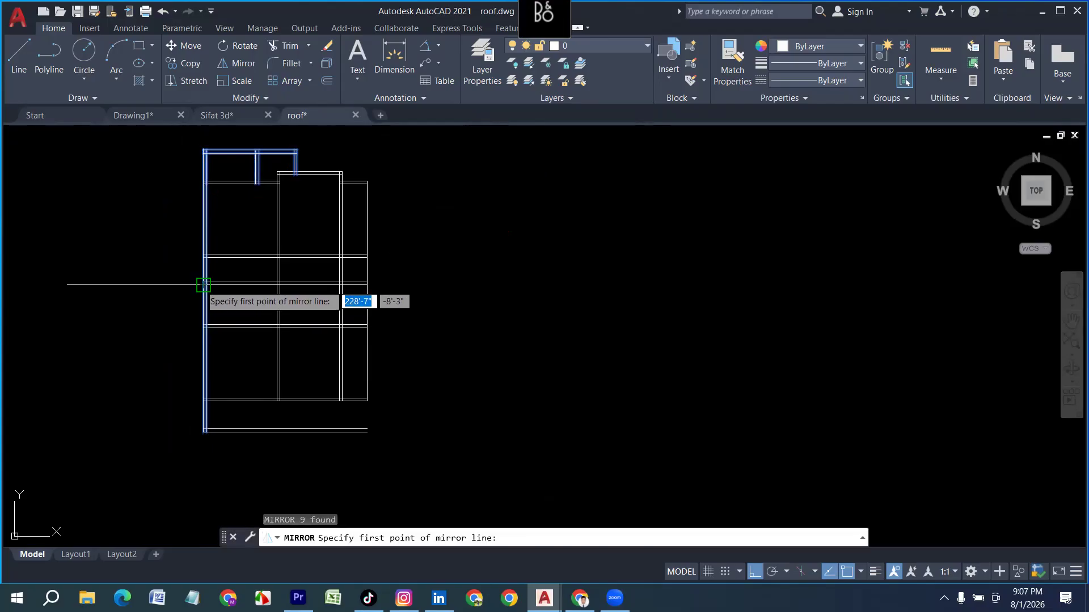
pyautogui.click(203, 287)
pyautogui.click(125, 294)
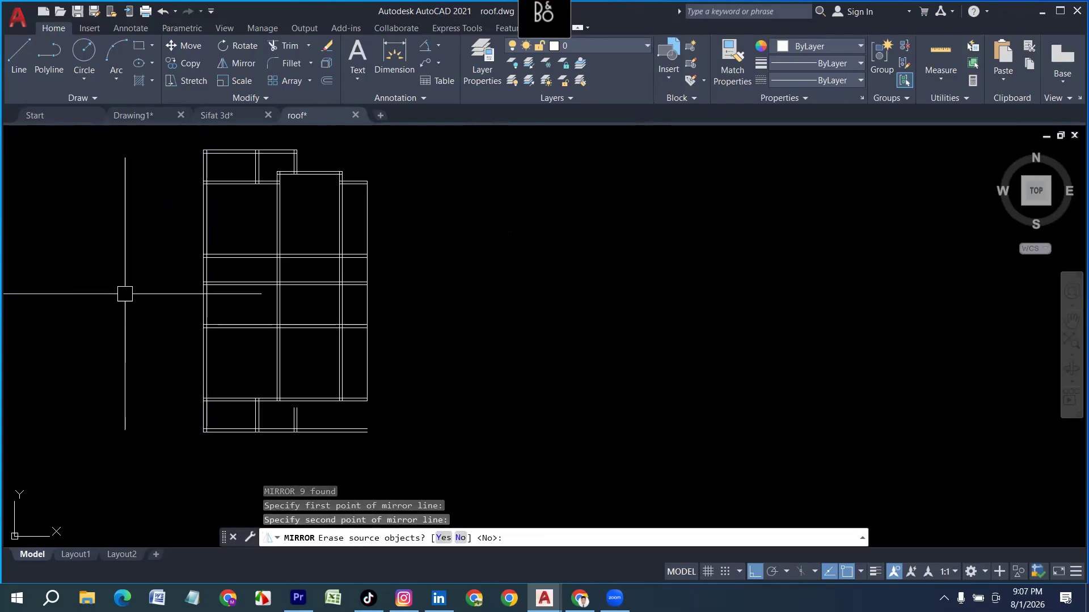
pyautogui.press('Return')
# Step: Extend the second mirrored partition's two lines in the lower strip up to the plan's original bottom wall
pyautogui.scroll(4, 260, 440)
pyautogui.write('ex')
pyautogui.press('Return')
pyautogui.moveTo(389, 376); pyautogui.dragTo(311, 363)
pyautogui.click(381, 374)
pyautogui.click(313, 363)
pyautogui.scroll(-2, 366, 398)
pyautogui.press('Escape')
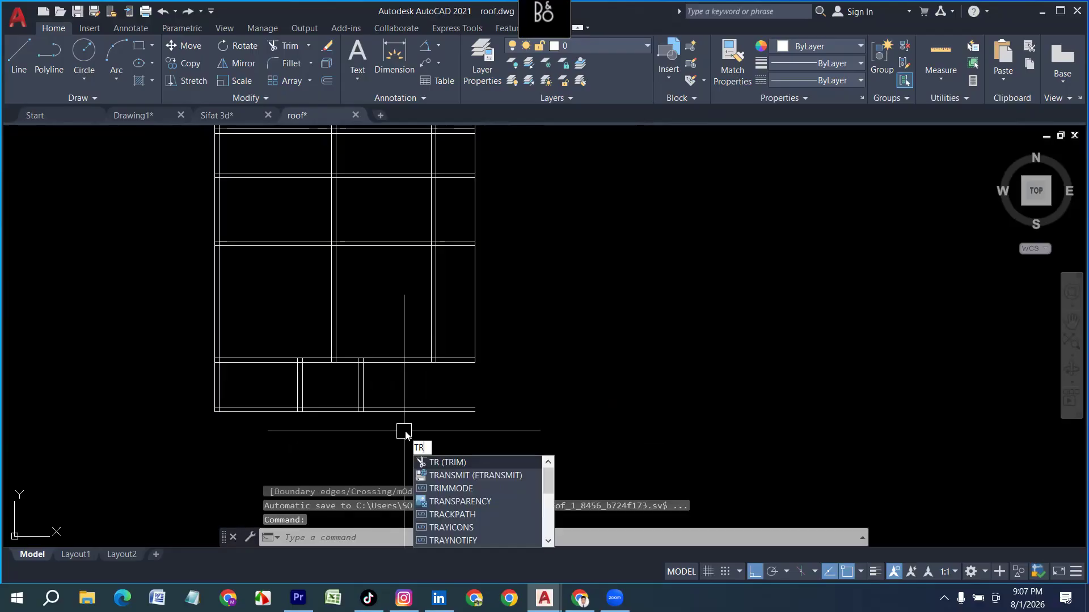
pyautogui.scroll(-3, 404, 437)
pyautogui.press('Escape')
pyautogui.scroll(3, 394, 249)
pyautogui.click(402, 224)
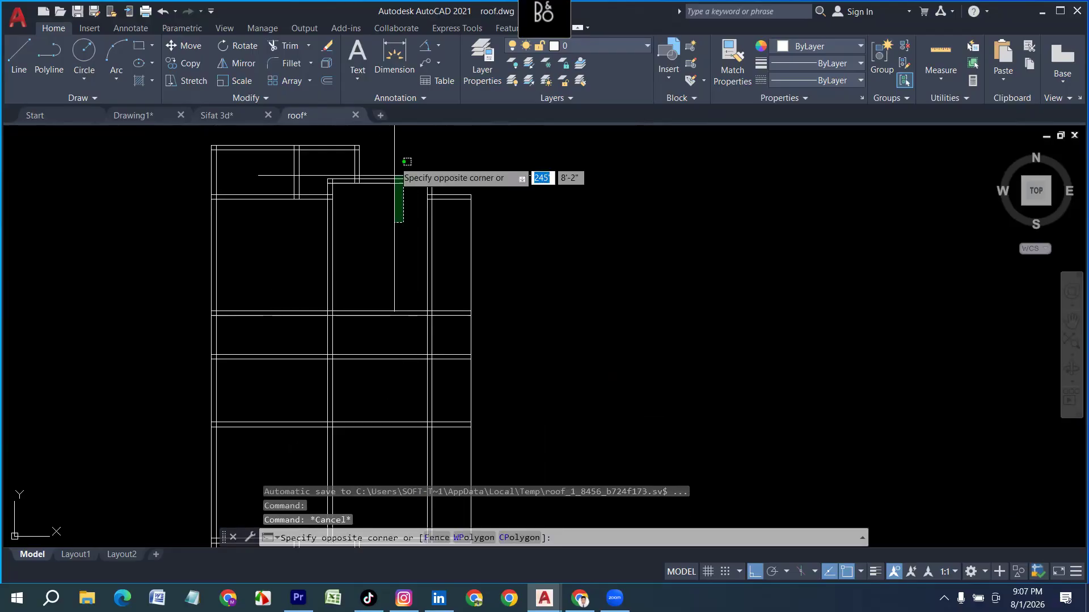
pyautogui.click(386, 165)
pyautogui.scroll(-2, 384, 175)
pyautogui.press('Escape')
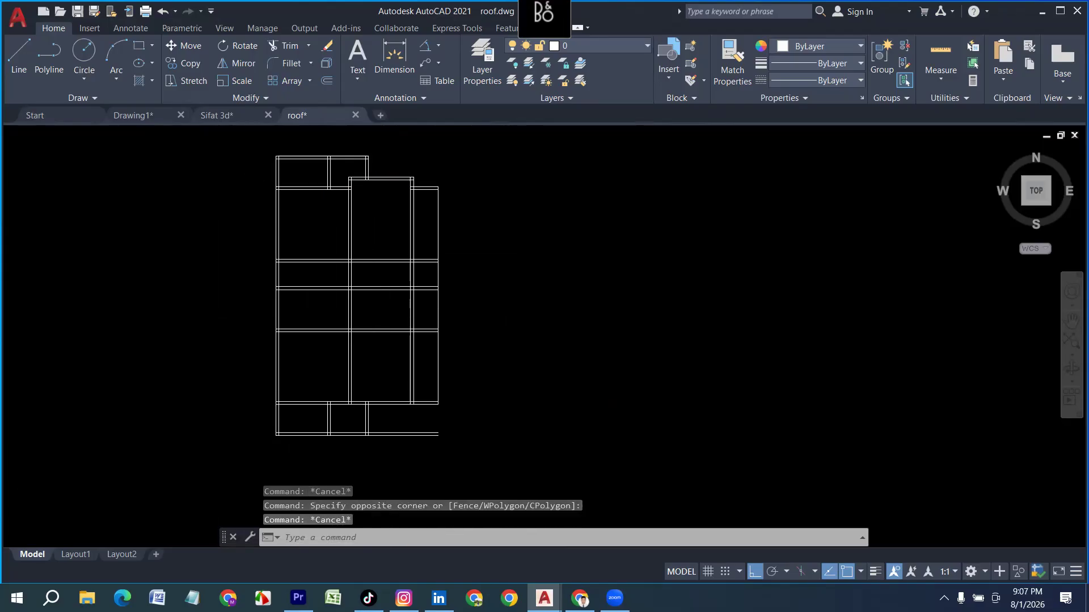
pyautogui.scroll(2, 366, 380)
pyautogui.press('Escape')
# Step: Draw a line along the lower line of the lowest interior horizontal wall, spanning the outer faces of the two inner vertical walls
pyautogui.write('l')
pyautogui.press('Return')
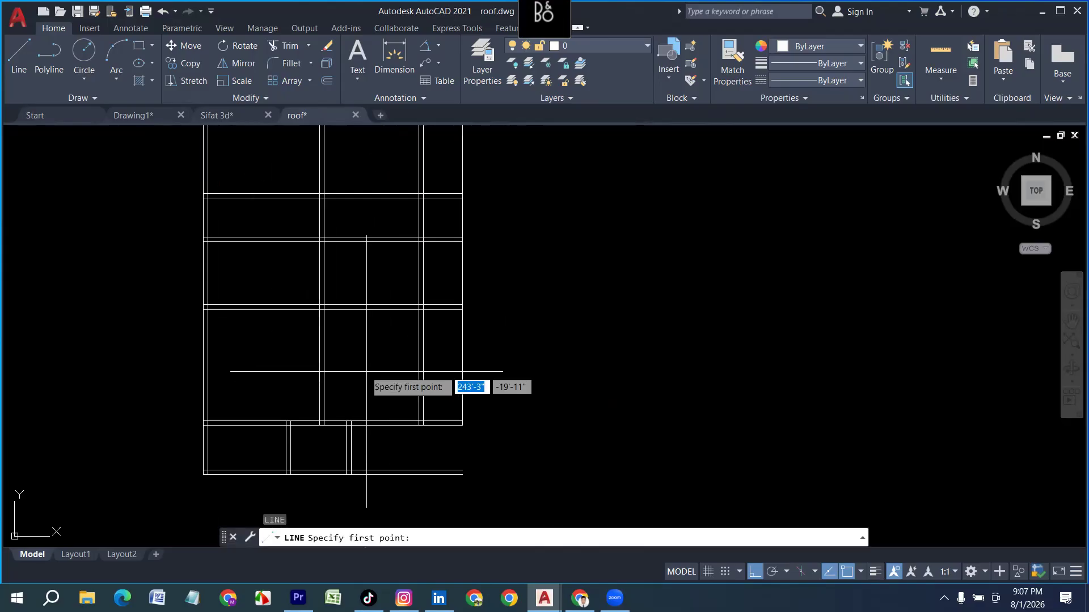
pyautogui.scroll(2, 360, 364)
pyautogui.click(314, 299)
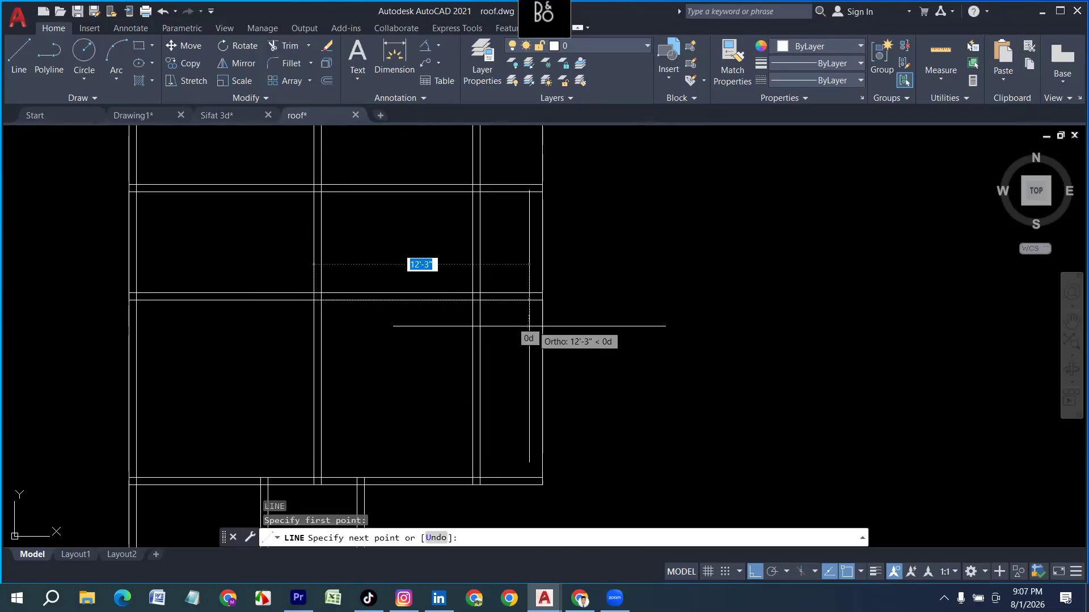
pyautogui.click(476, 312)
pyautogui.press('Return')
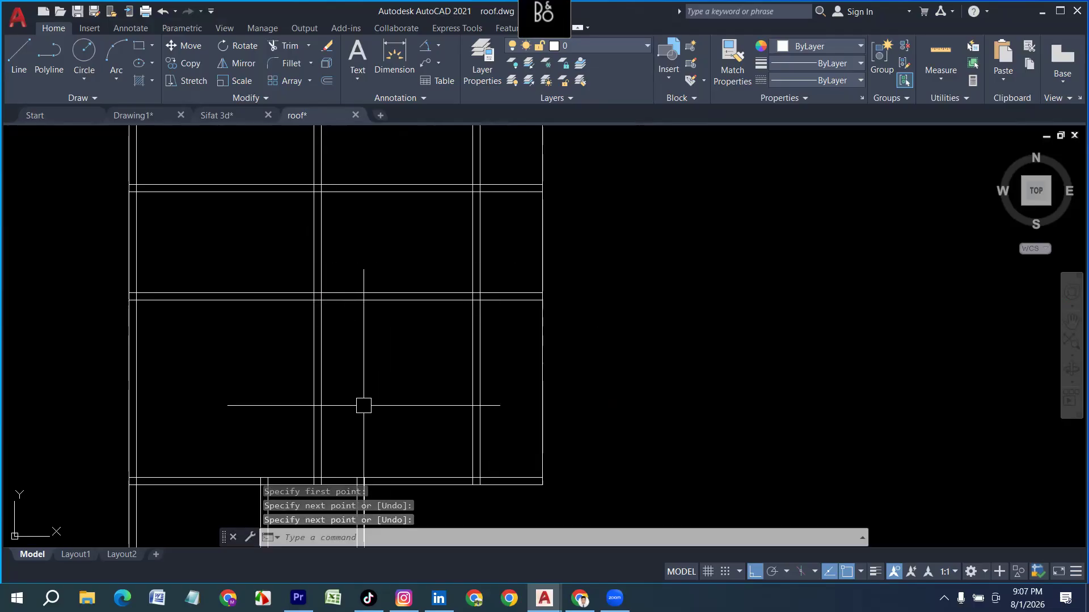
# Step: Offset the new horizontal line 11'5" downward, past the plan's original bottom wall
pyautogui.write('o')
pyautogui.press('Return')
pyautogui.write("11'5")
pyautogui.press('Return')
pyautogui.click(397, 304)
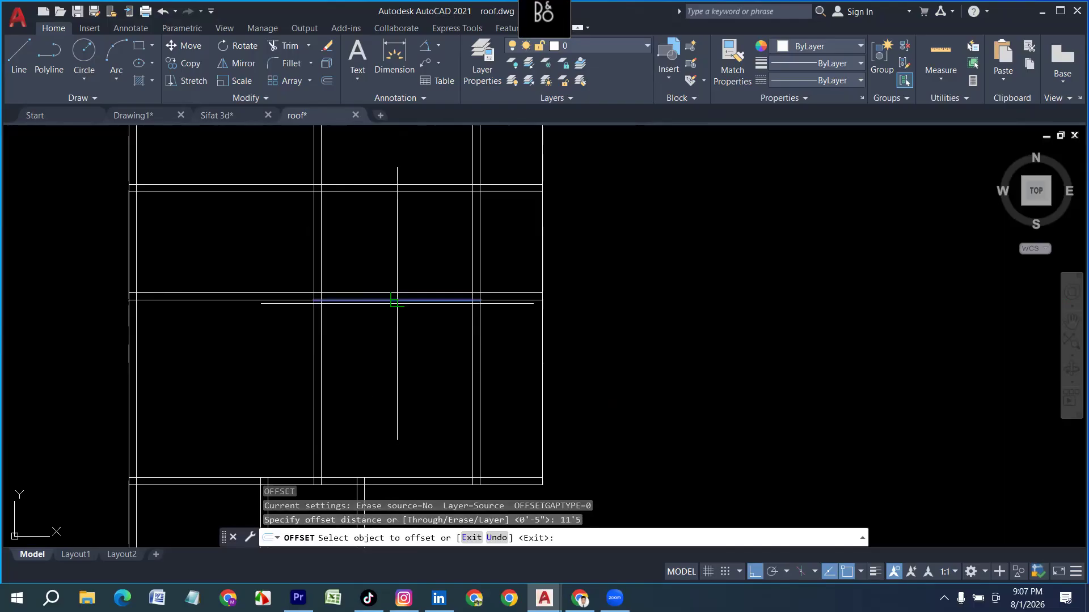
pyautogui.click(386, 416)
pyautogui.scroll(-2, 408, 301)
pyautogui.scroll(2, 389, 381)
pyautogui.press('Return')
pyautogui.press('Return')
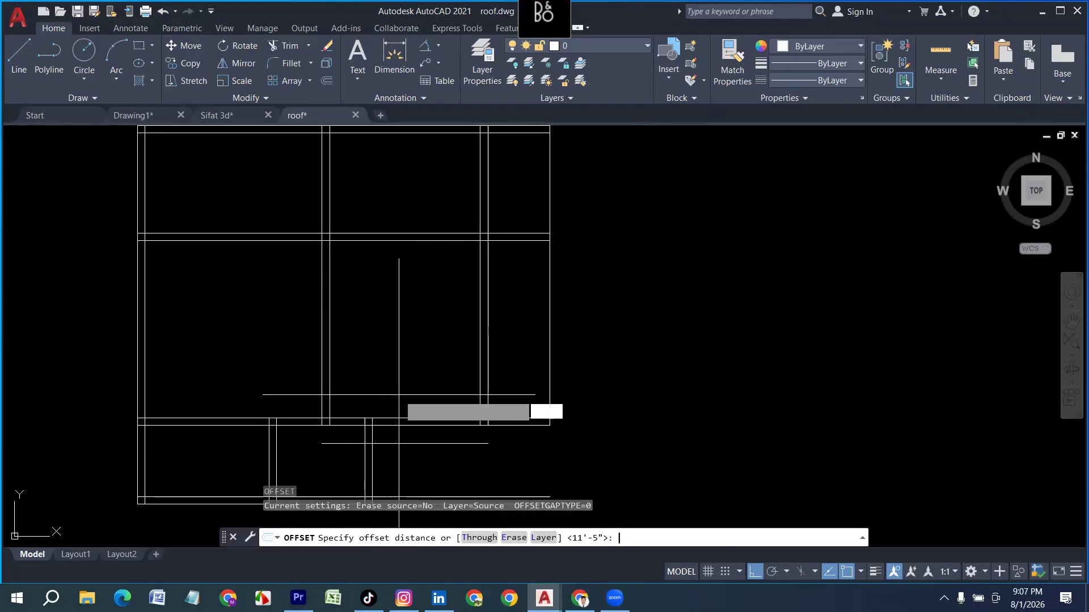
pyautogui.press('Return')
pyautogui.click(422, 444)
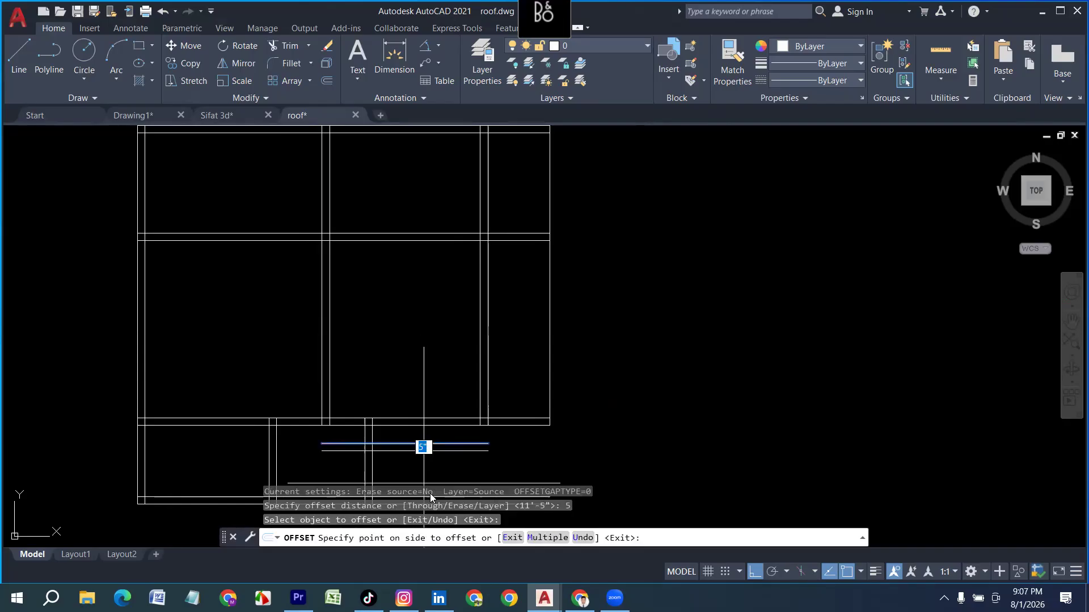
pyautogui.press('Escape')
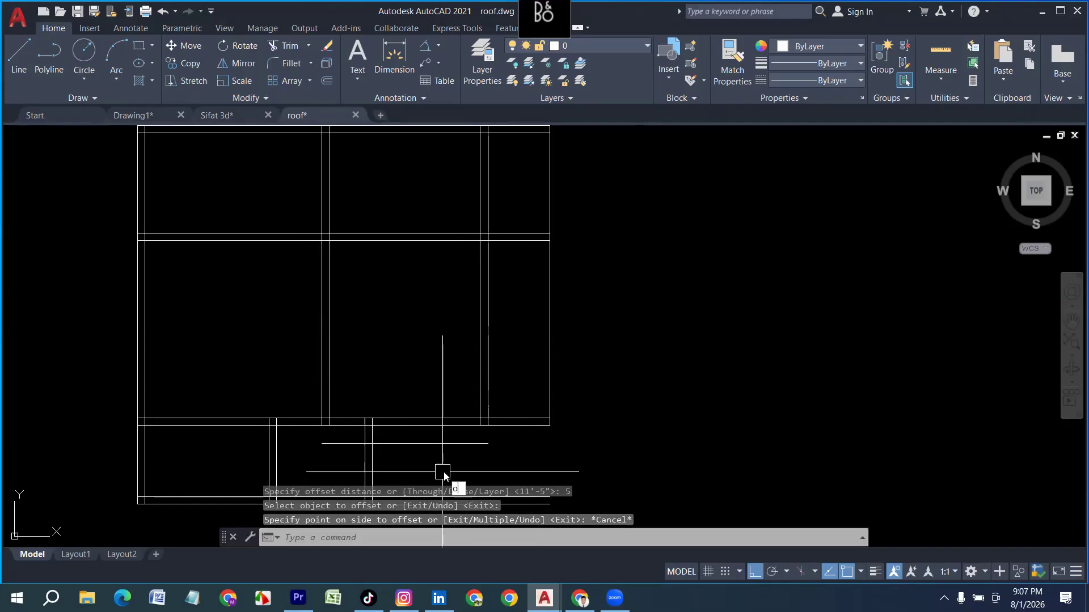
# Step: Offset the new line below the original bottom wall 5" downward to form the lower projection's wall
pyautogui.write('o')
pyautogui.press('Return')
pyautogui.press('Return')
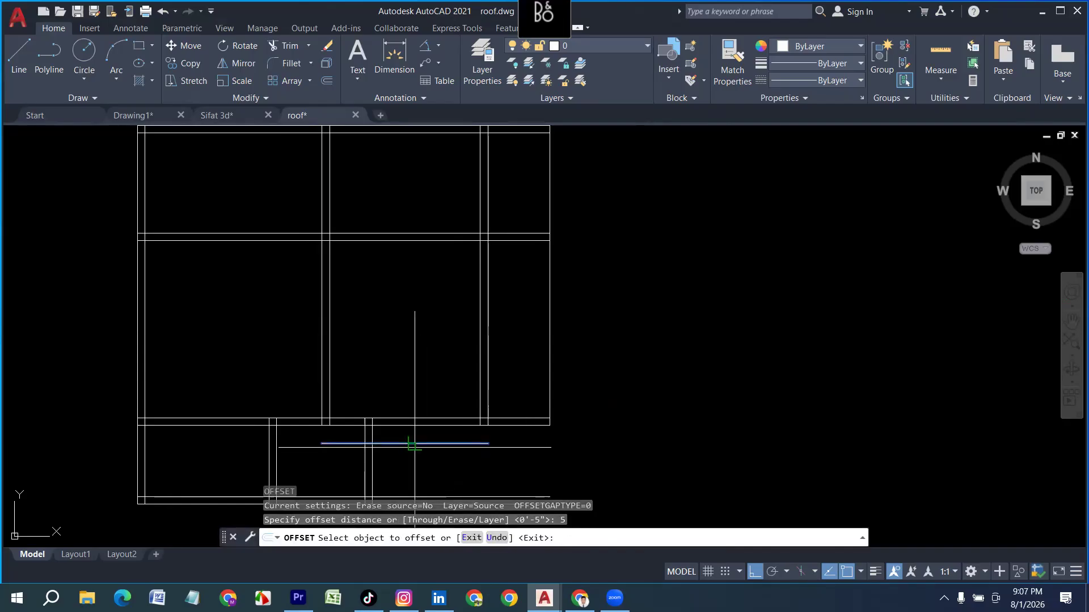
pyautogui.click(435, 444)
pyautogui.click(437, 454)
pyautogui.press('Escape')
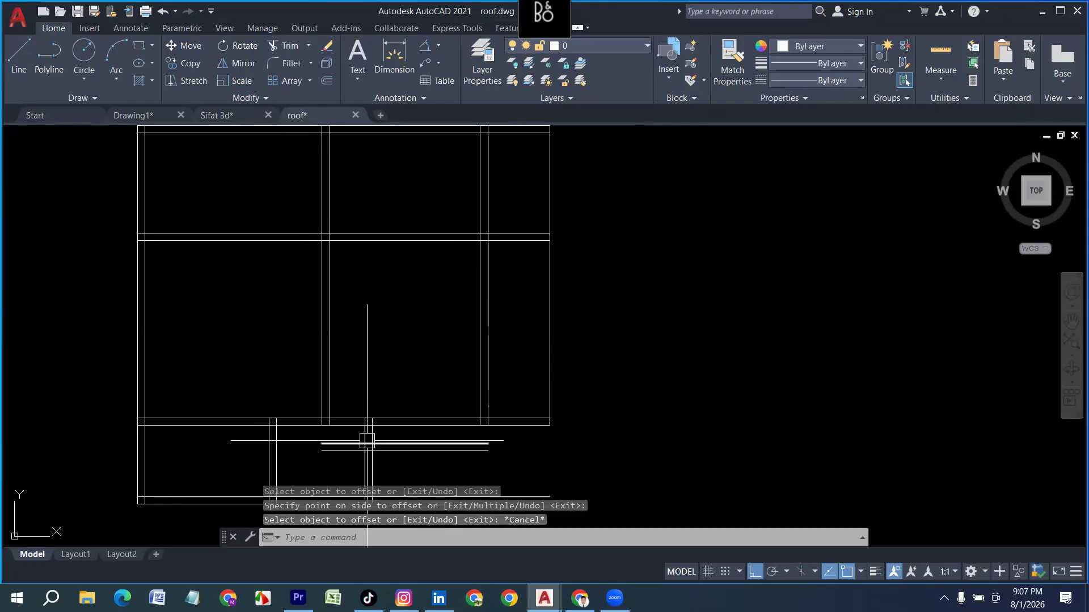
# Step: Extend the lines of the two inner vertical walls down to the outer line of the lower projection's wall
pyautogui.write('ex')
pyautogui.press('Return')
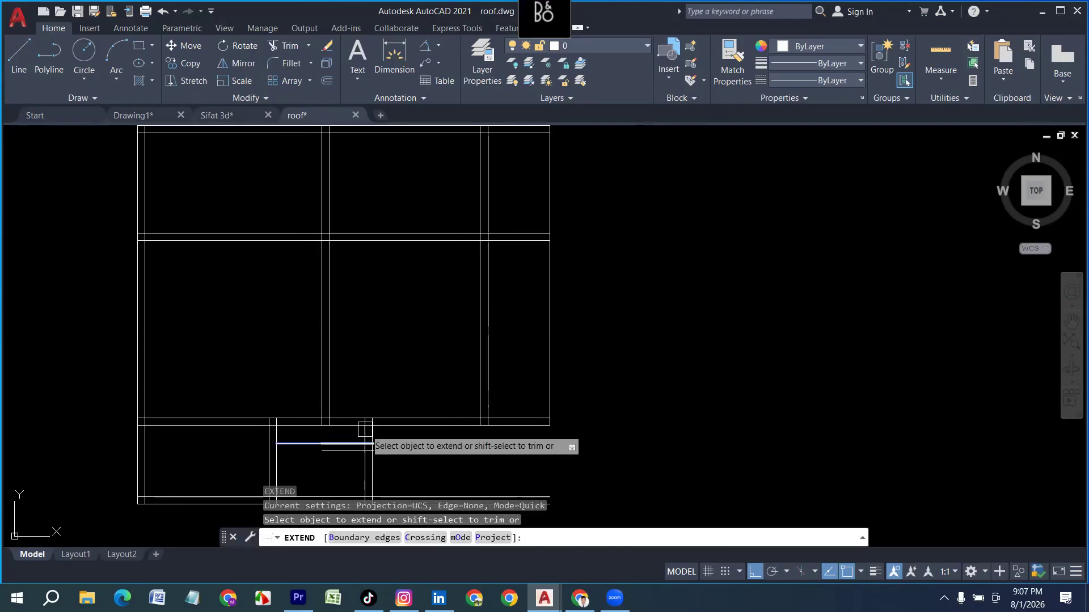
pyautogui.moveTo(360, 351)
pyautogui.mouseDown()
pyautogui.moveTo(271, 348)
pyautogui.moveTo(278, 357)
pyautogui.mouseUp()
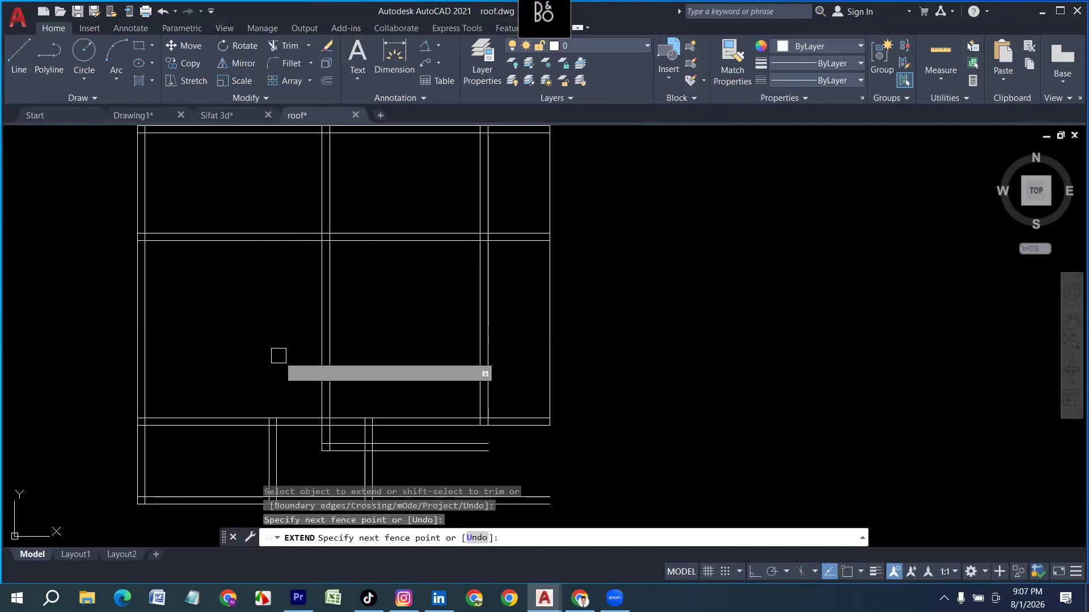
pyautogui.moveTo(513, 367); pyautogui.dragTo(424, 352)
pyautogui.press('Escape')
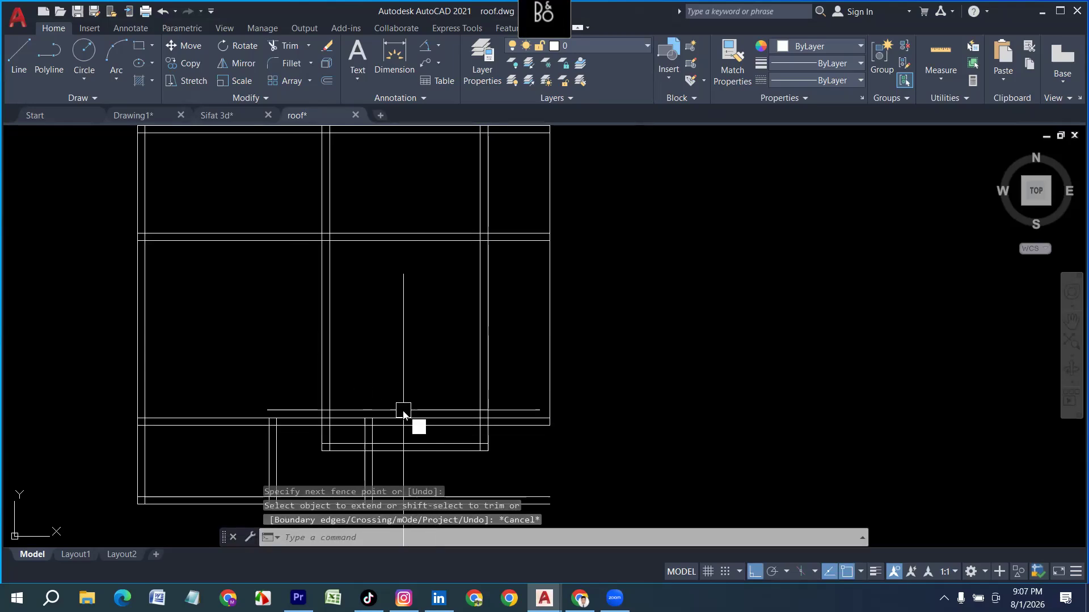
# Step: Trim the original bottom wall and partition lines crossing the lower projection's interior, and erase the leftover square between them
pyautogui.write('tr')
pyautogui.press('Return')
pyautogui.scroll(4, 403, 410)
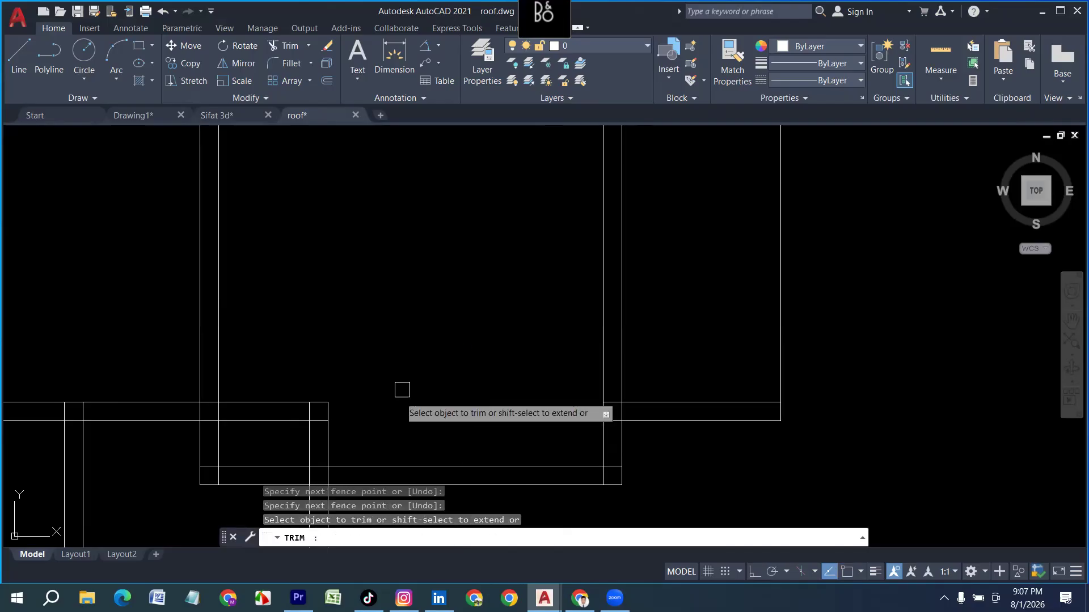
pyautogui.moveTo(379, 444); pyautogui.dragTo(274, 360)
pyautogui.press('Escape')
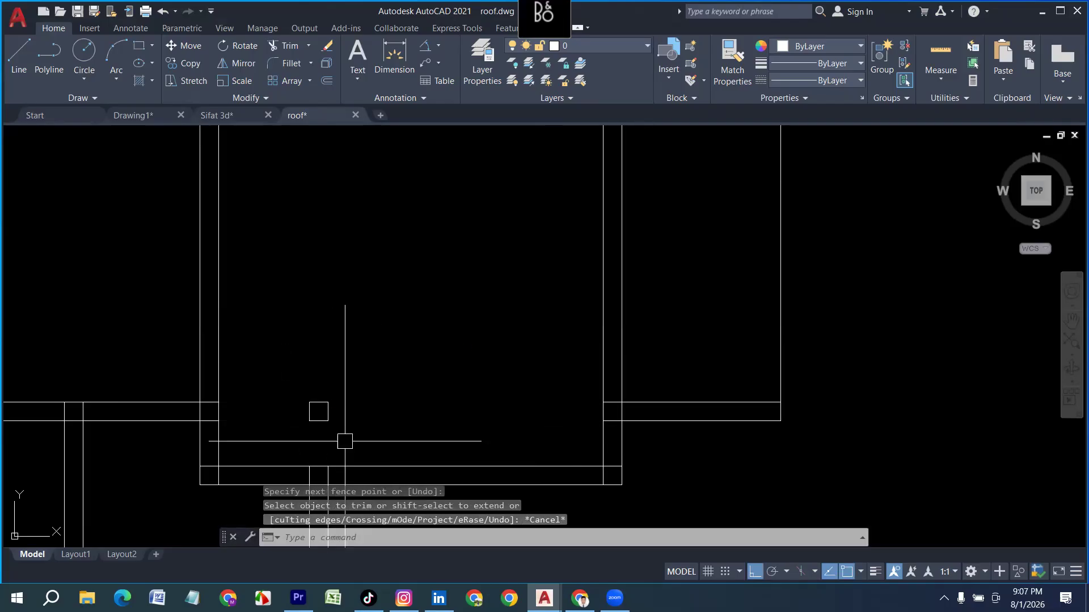
pyautogui.press('Escape')
pyautogui.click(353, 437)
pyautogui.click(282, 365)
pyautogui.press('Delete')
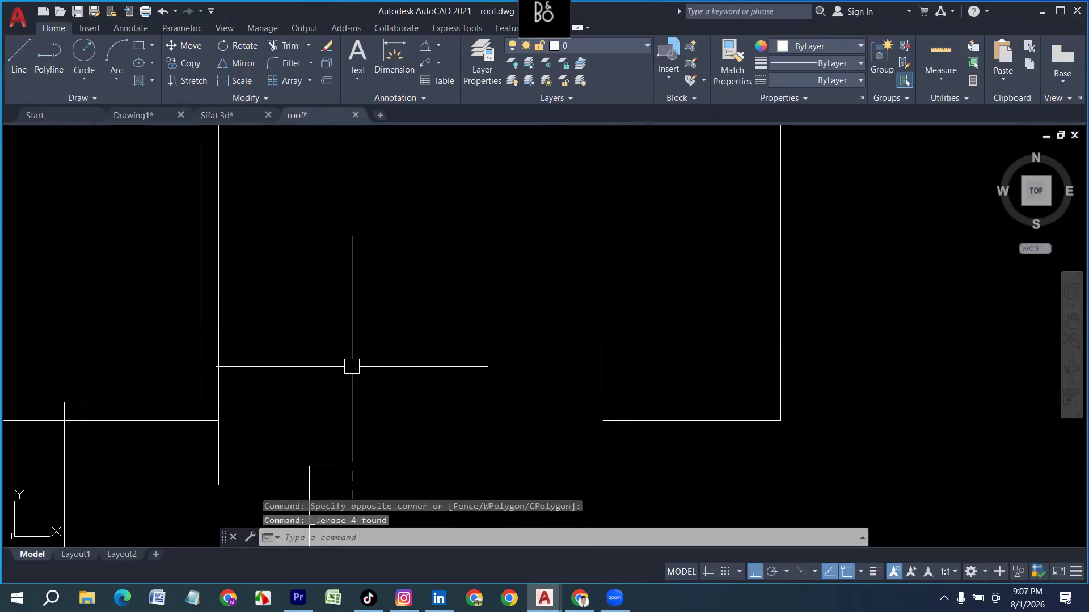
# Step: Trim the lower strip's bottom wall lines beyond its last vertical partition, and close the Driver Updater notification
pyautogui.scroll(-5, 401, 351)
pyautogui.scroll(2, 394, 460)
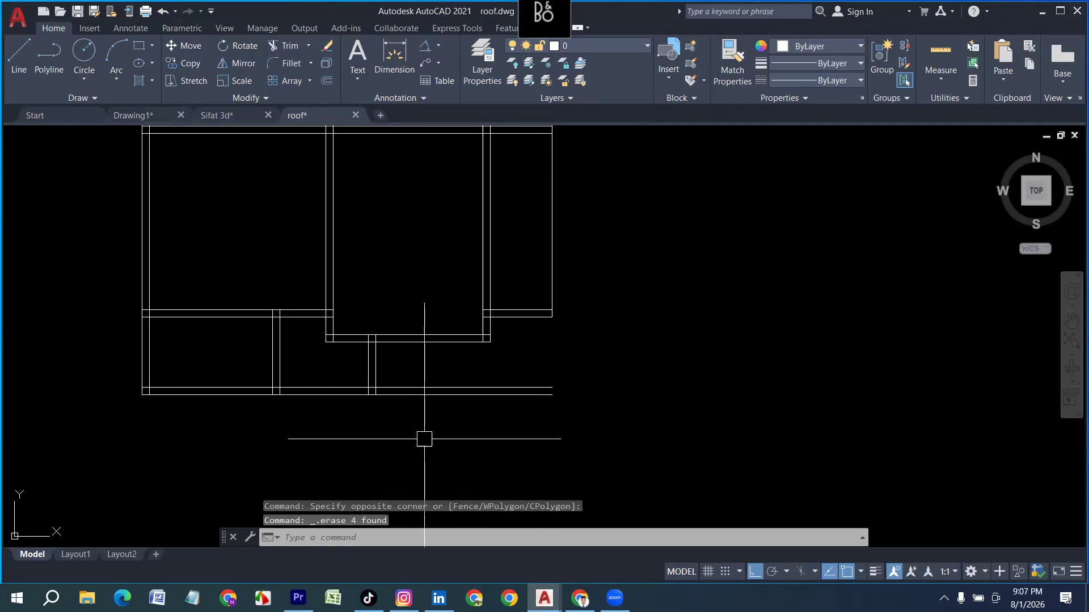
pyautogui.press('Return')
pyautogui.click(434, 434)
pyautogui.click(432, 377)
pyautogui.scroll(-4, 451, 426)
pyautogui.press('Escape')
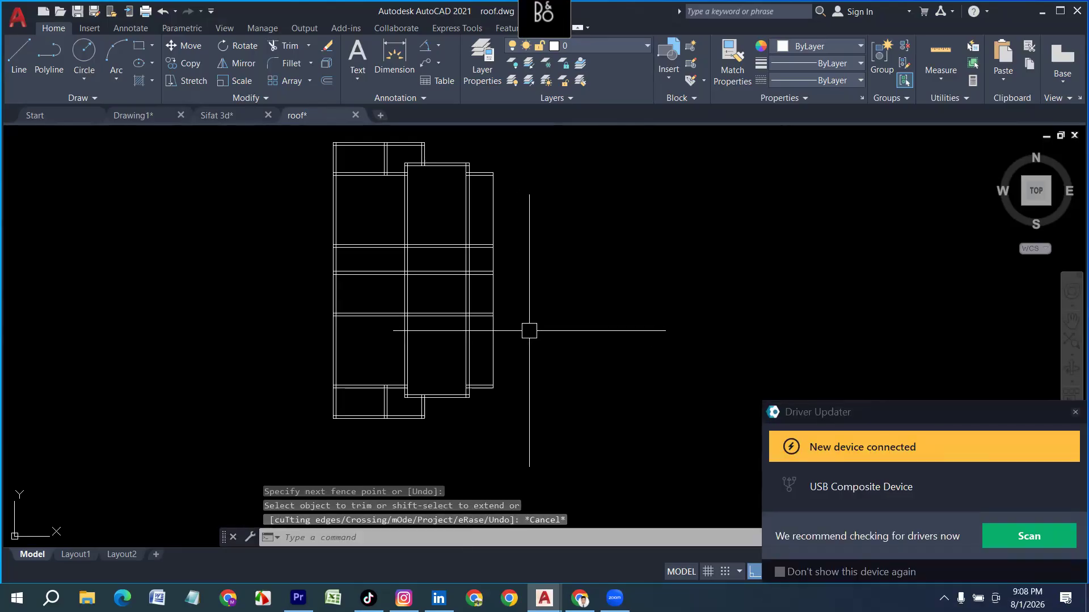
pyautogui.click(1073, 413)
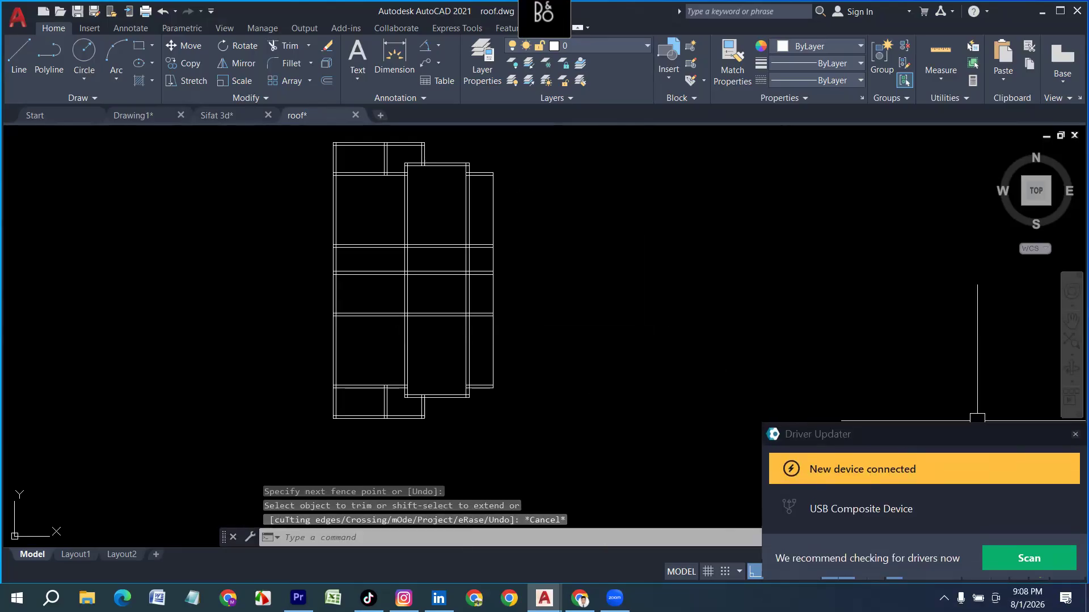
# Step: Draw a vertical line along the left outer wall's inner face, spanning from the highest to the lowest of the three middle horizontal walls
pyautogui.scroll(2, 384, 251)
pyautogui.moveTo(409, 175); pyautogui.dragTo(396, 273, button='middle')
pyautogui.scroll(-4, 391, 272)
pyautogui.scroll(2, 323, 387)
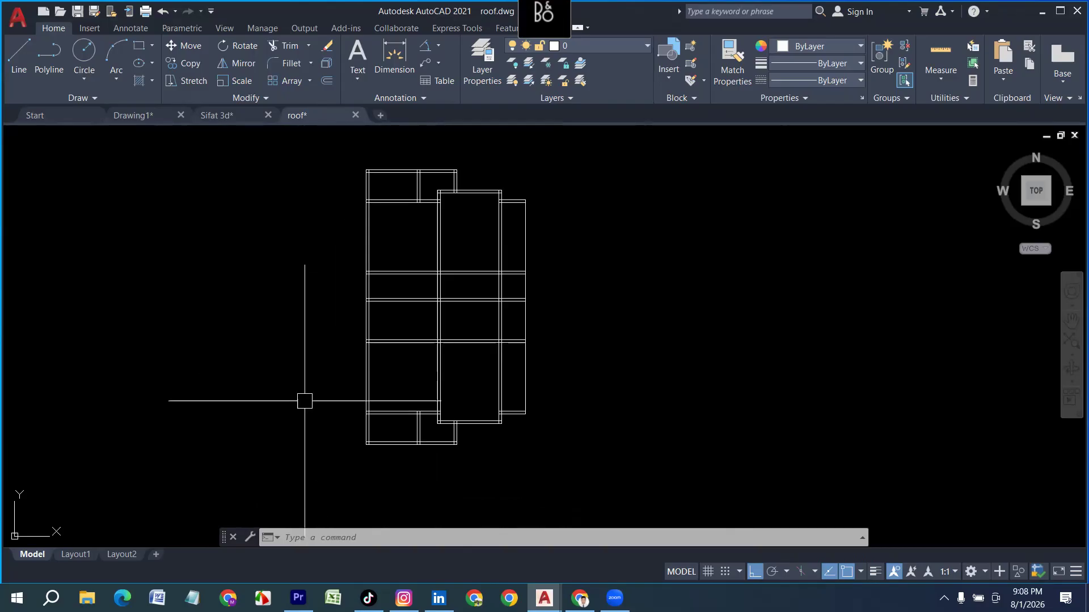
pyautogui.scroll(2, 394, 309)
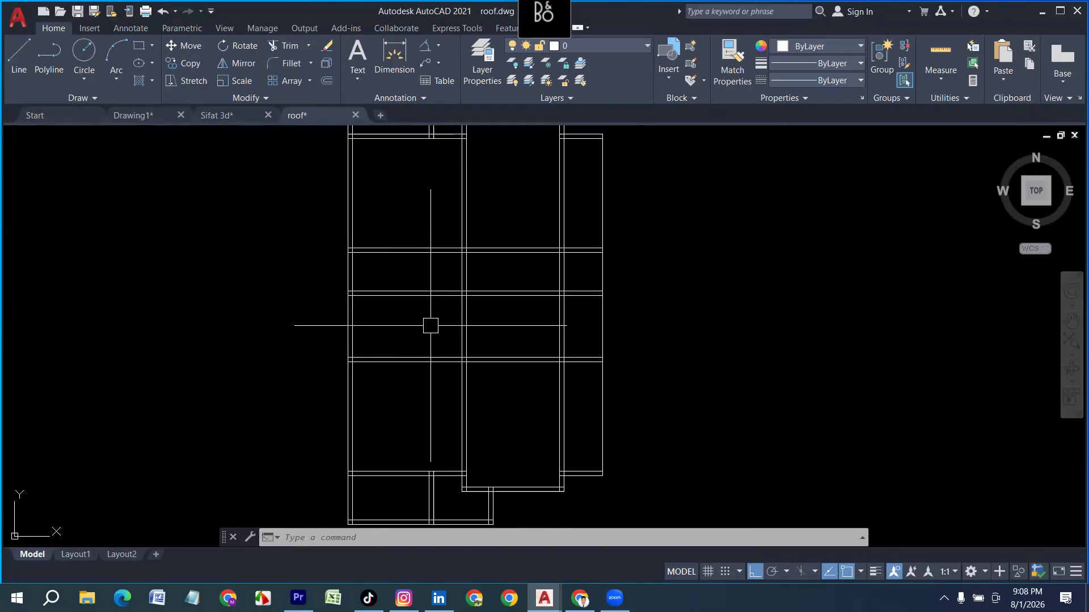
pyautogui.press('Escape')
pyautogui.press('Escape')
pyautogui.write('l')
pyautogui.press('Return')
pyautogui.scroll(2, 353, 247)
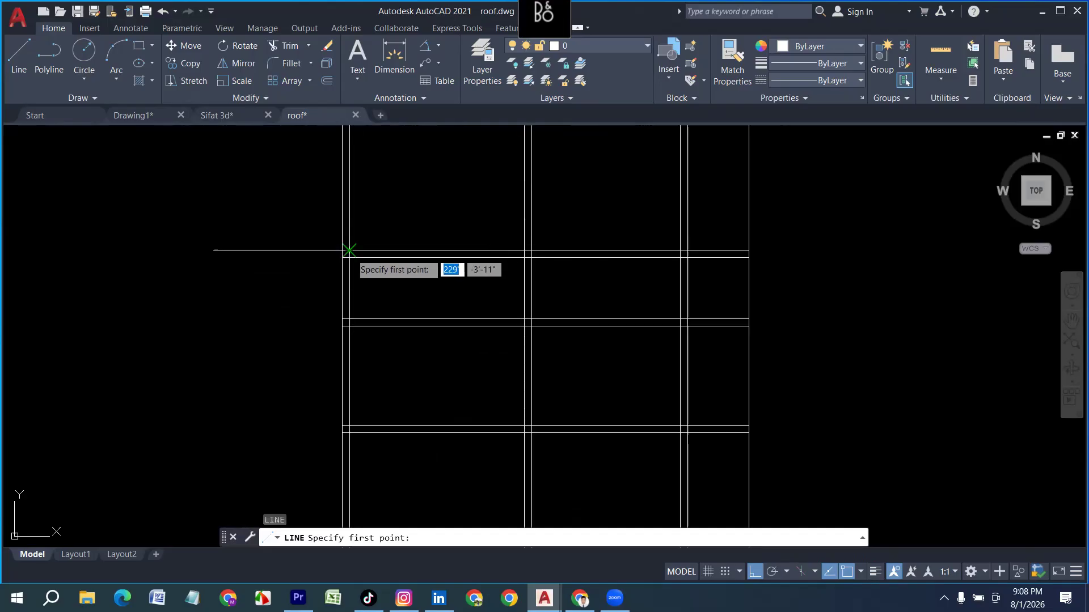
pyautogui.click(347, 250)
pyautogui.click(347, 435)
pyautogui.press('Return')
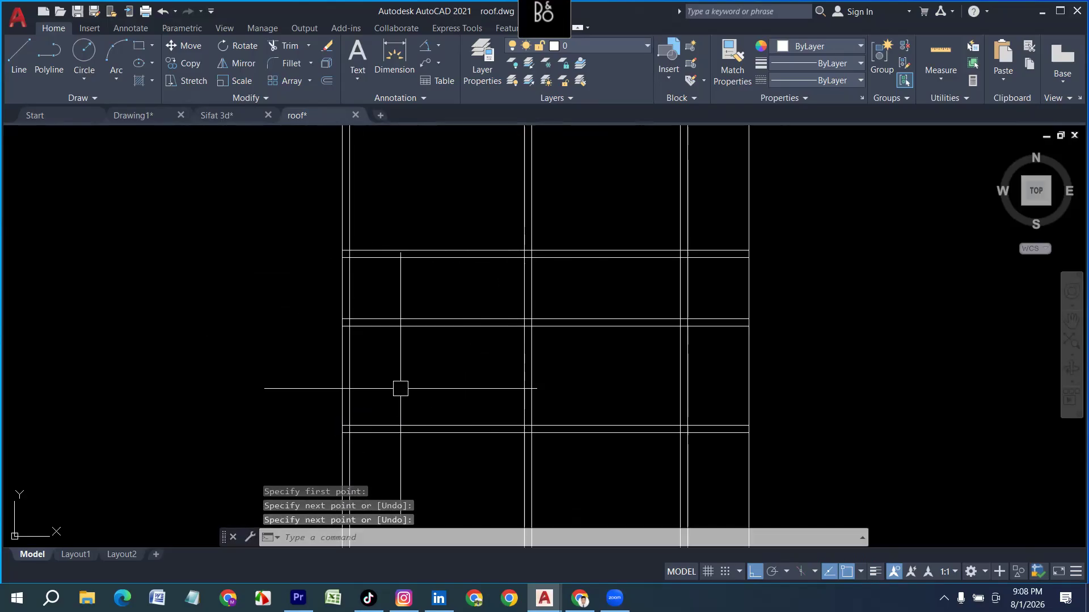
# Step: Offset the new vertical line 7' to the right into the middle rooms
pyautogui.write('o')
pyautogui.press('Return')
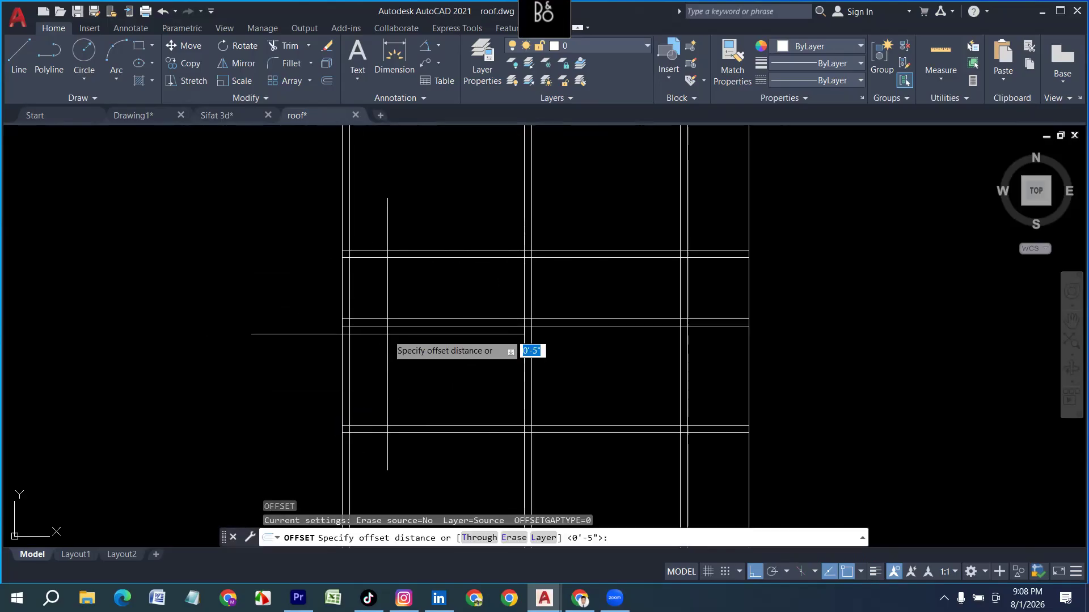
pyautogui.write("7'")
pyautogui.press('Return')
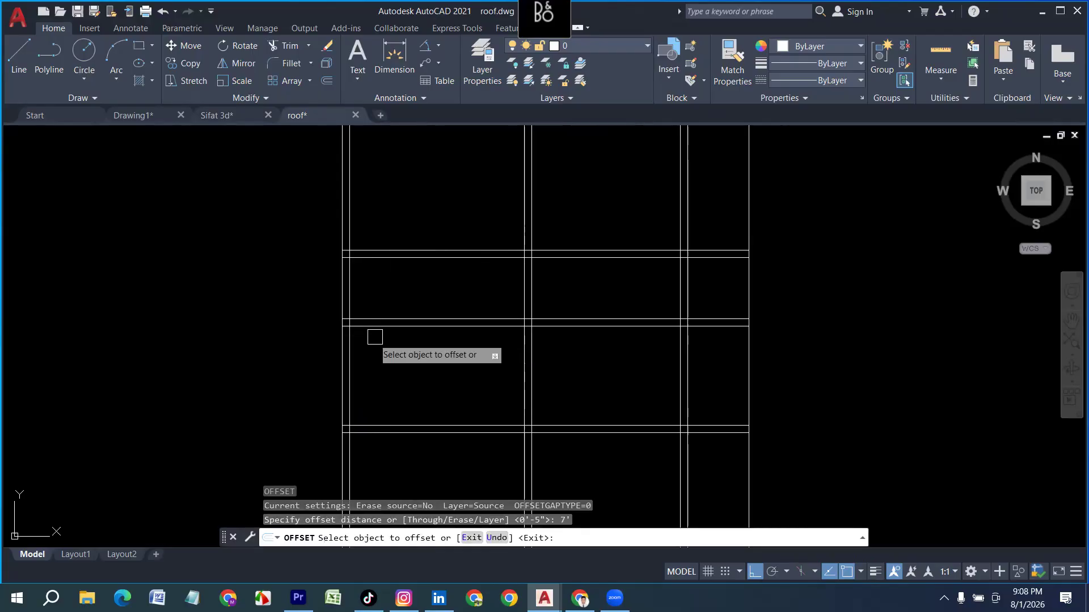
pyautogui.click(350, 369)
pyautogui.click(493, 377)
pyautogui.press('Return')
# Step: Offset the new partition line 5" to the right to form the middle strip's vertical wall
pyautogui.press('Return')
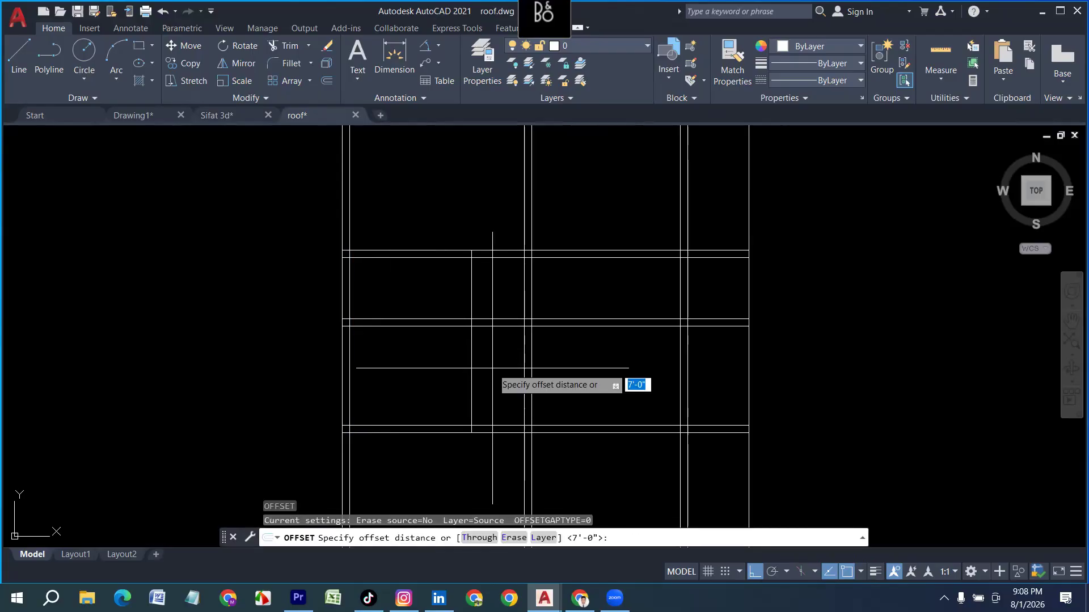
pyautogui.write('5')
pyautogui.press('Return')
pyautogui.click(473, 369)
pyautogui.click(481, 371)
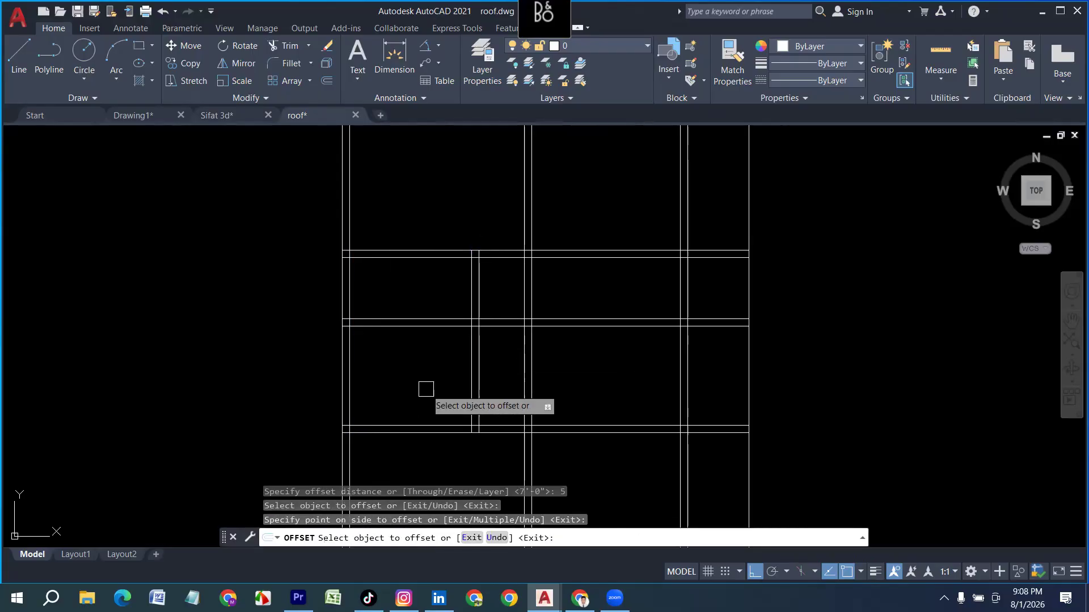
pyautogui.moveTo(572, 371); pyautogui.dragTo(476, 396, button='middle')
pyautogui.press('Escape')
pyautogui.scroll(-4, 451, 362)
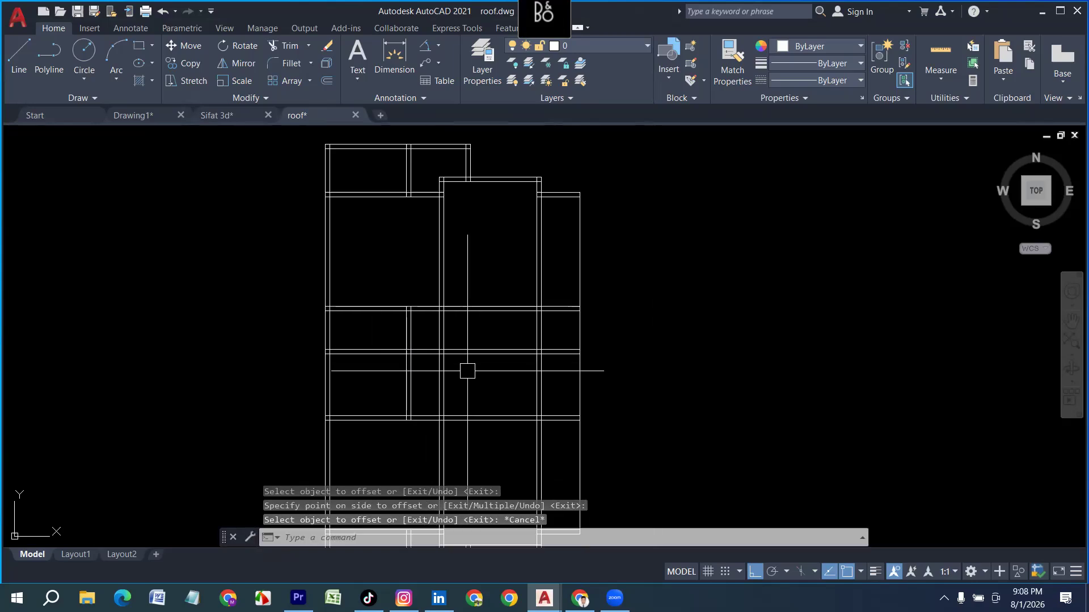
# Step: Trim the two inner vertical walls and the central horizontal wall inside the middle strip, right of the new partition
pyautogui.scroll(5, 487, 305)
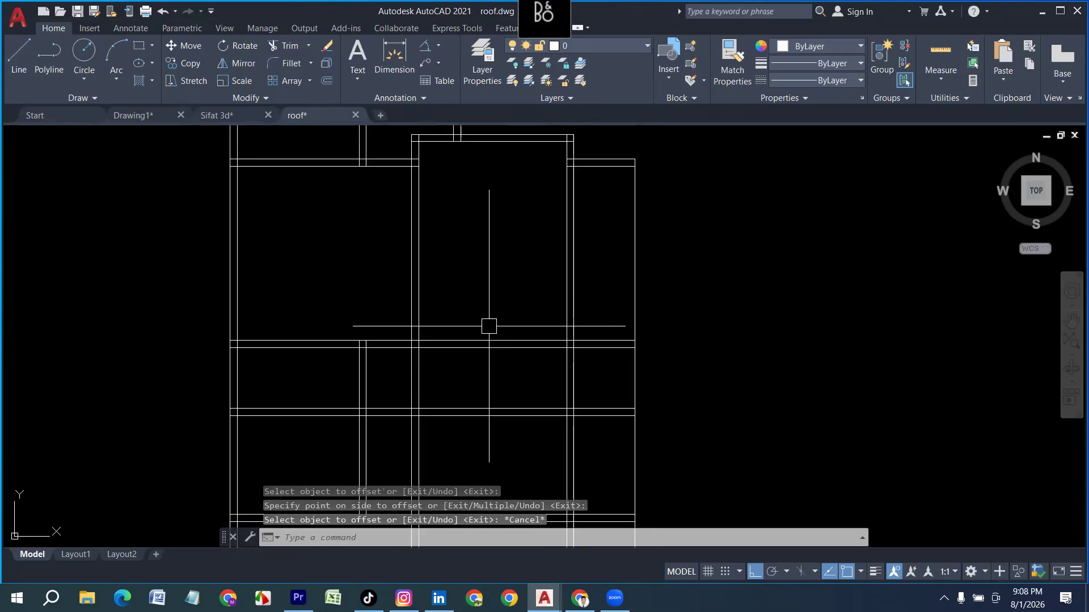
pyautogui.press('Escape')
pyautogui.scroll(-2, 510, 403)
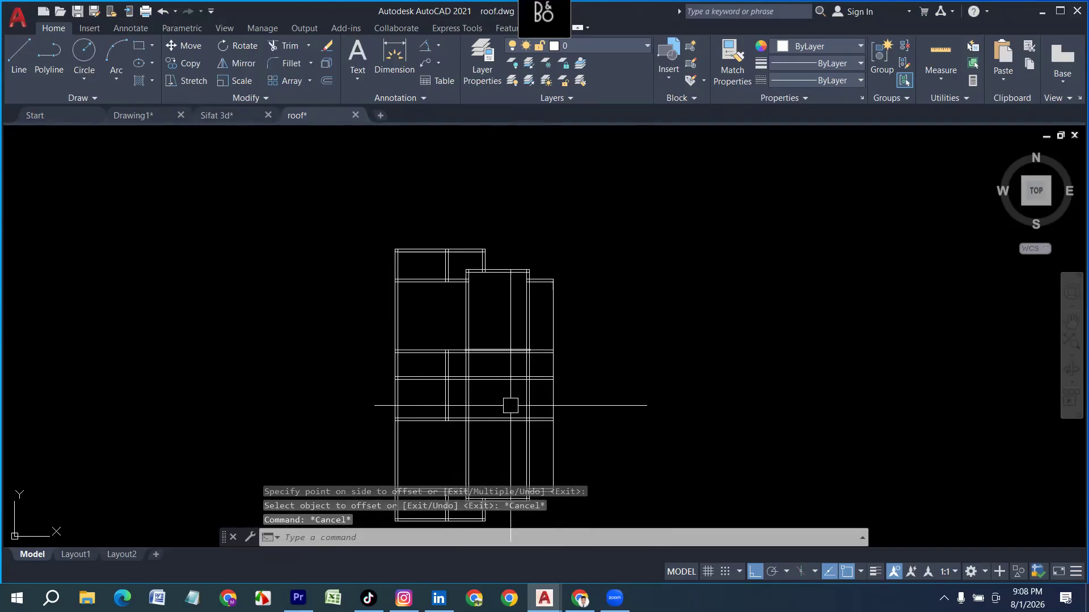
pyautogui.press('Escape')
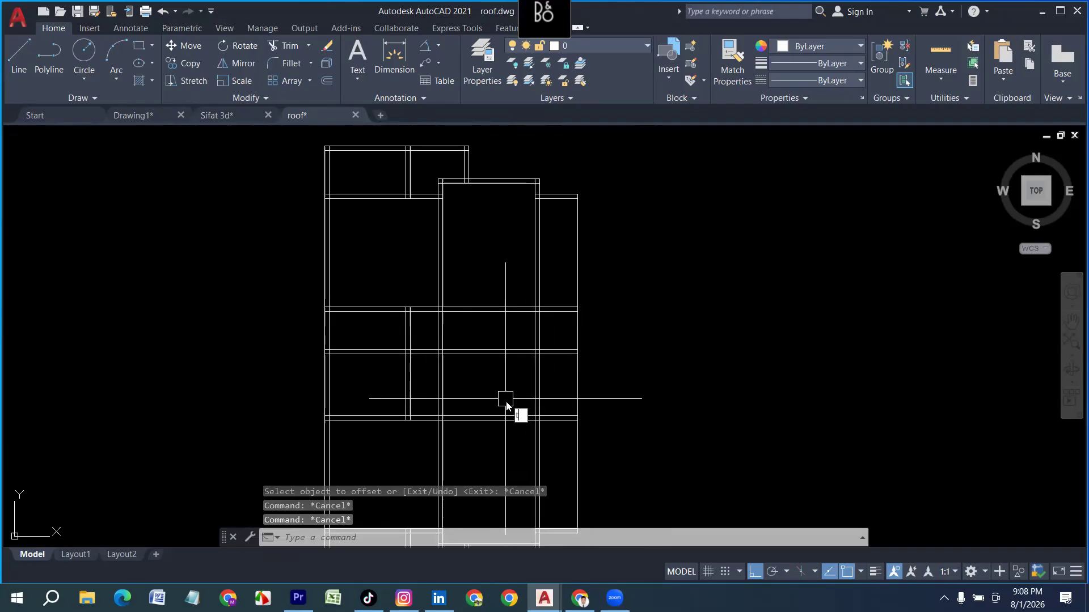
pyautogui.press('Return')
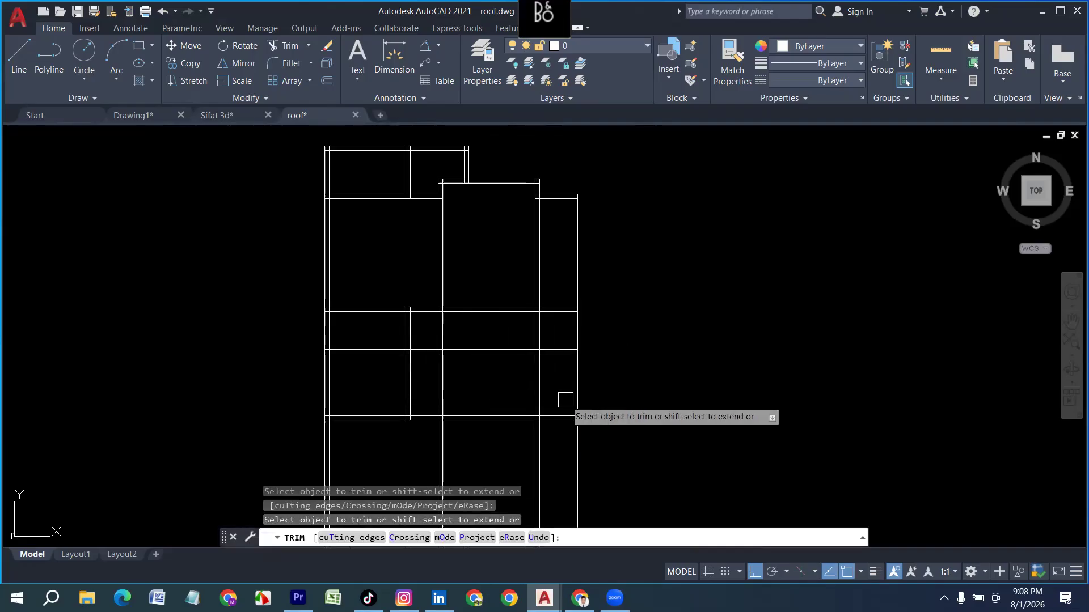
pyautogui.moveTo(563, 391); pyautogui.dragTo(501, 328)
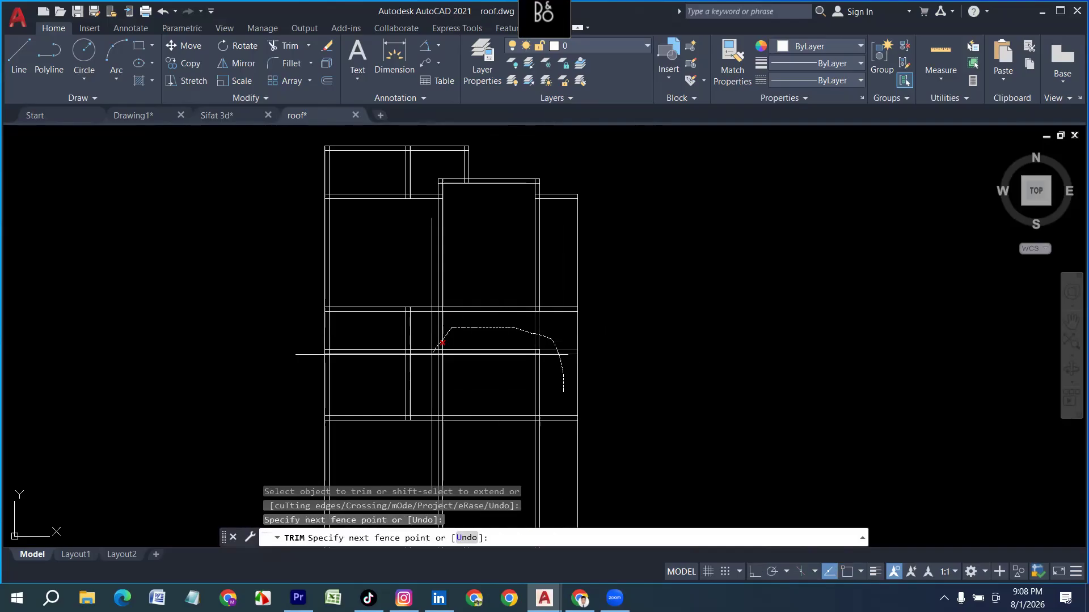
pyautogui.moveTo(545, 380); pyautogui.dragTo(544, 381)
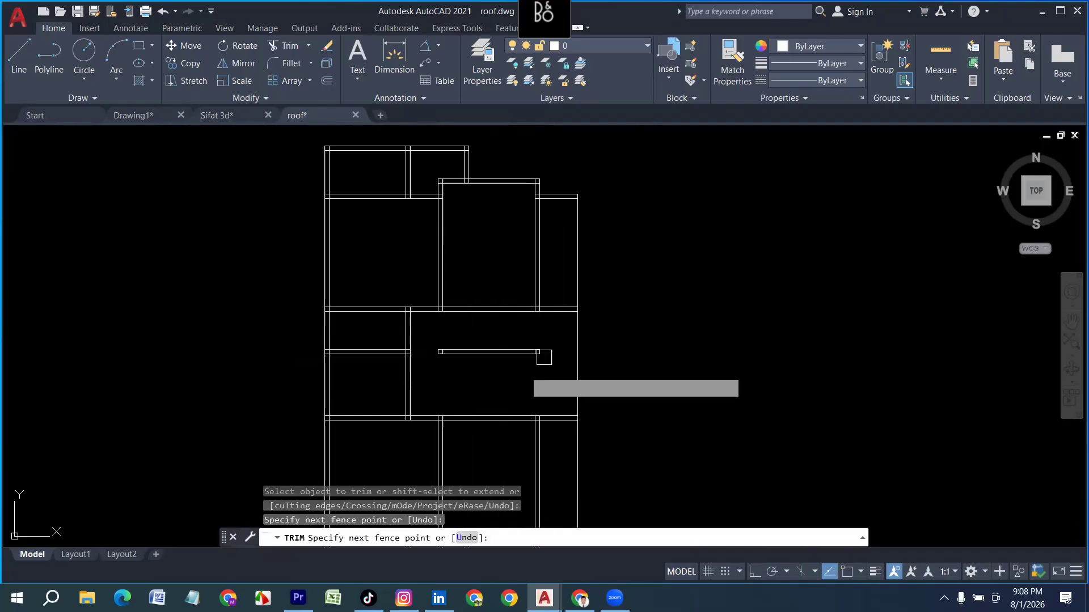
# Step: Erase the leftover horizontal and short vertical wall pieces floating in the middle strip
pyautogui.press('Escape')
pyautogui.click(514, 393)
pyautogui.click(496, 348)
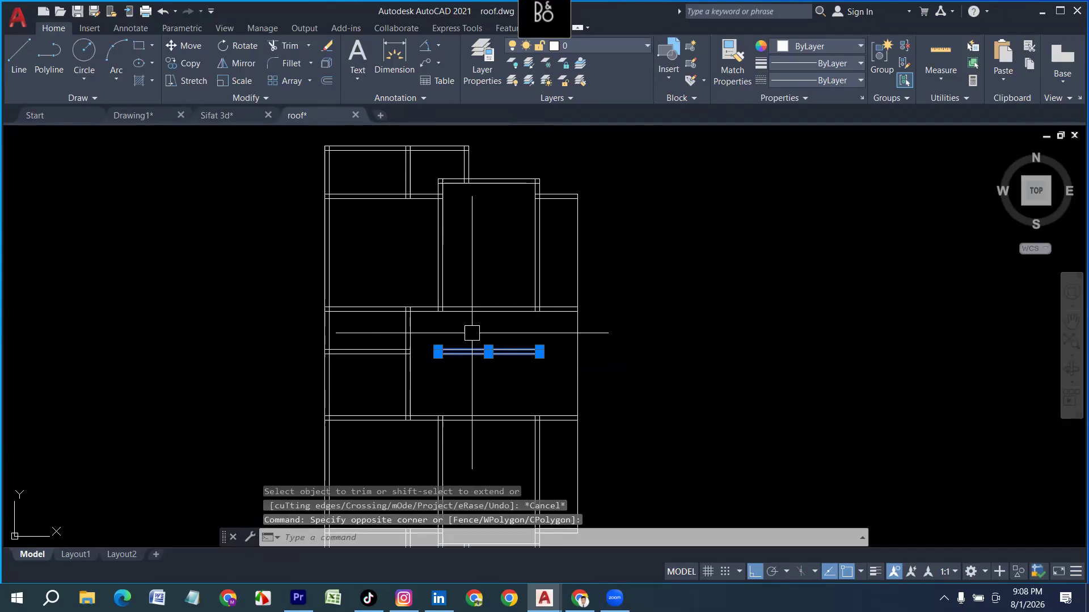
pyautogui.press('Delete')
pyautogui.click(550, 373)
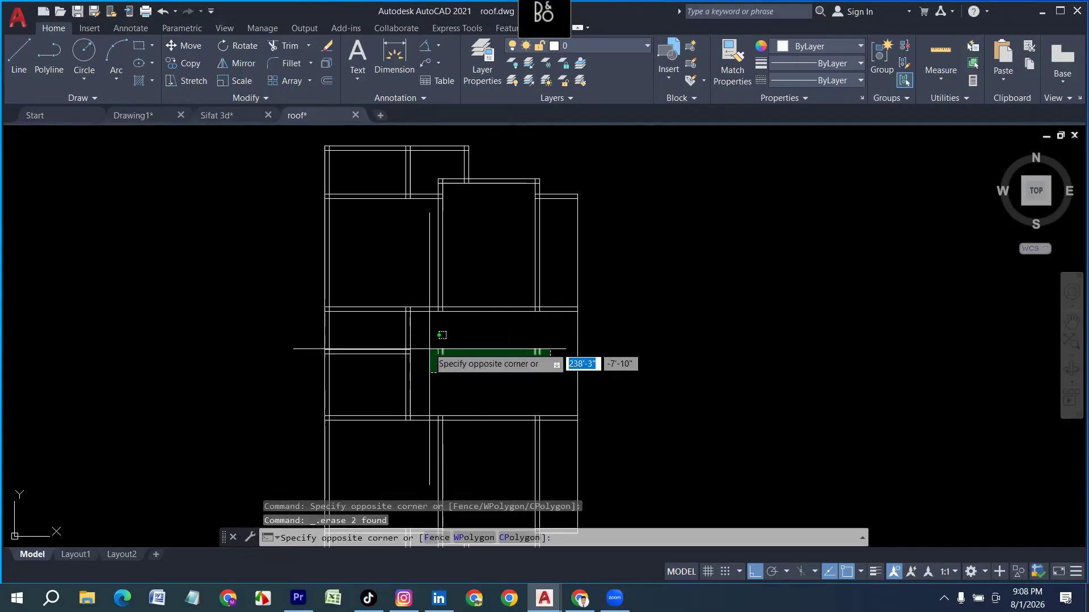
pyautogui.click(434, 347)
pyautogui.press('Delete')
# Step: Move the short upper-right horizontal wall straight up in line with the upper projection's top wall
pyautogui.scroll(-2, 462, 302)
pyautogui.scroll(4, 419, 418)
pyautogui.scroll(-4, 466, 382)
pyautogui.moveTo(523, 335); pyautogui.dragTo(535, 377, button='middle')
pyautogui.scroll(4, 539, 236)
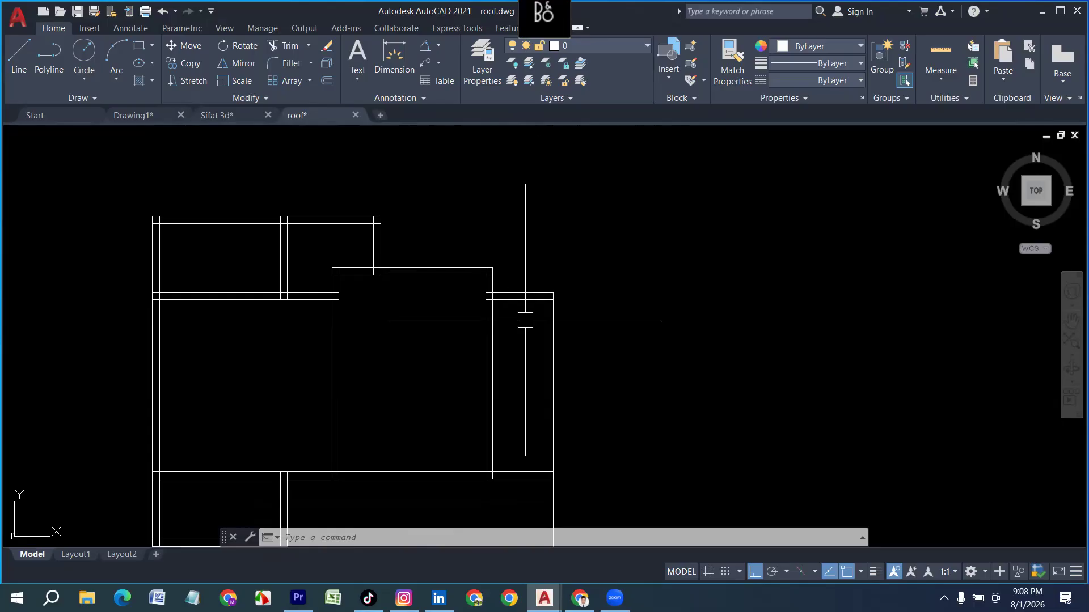
pyautogui.scroll(2, 531, 321)
pyautogui.click(550, 315)
pyautogui.click(514, 243)
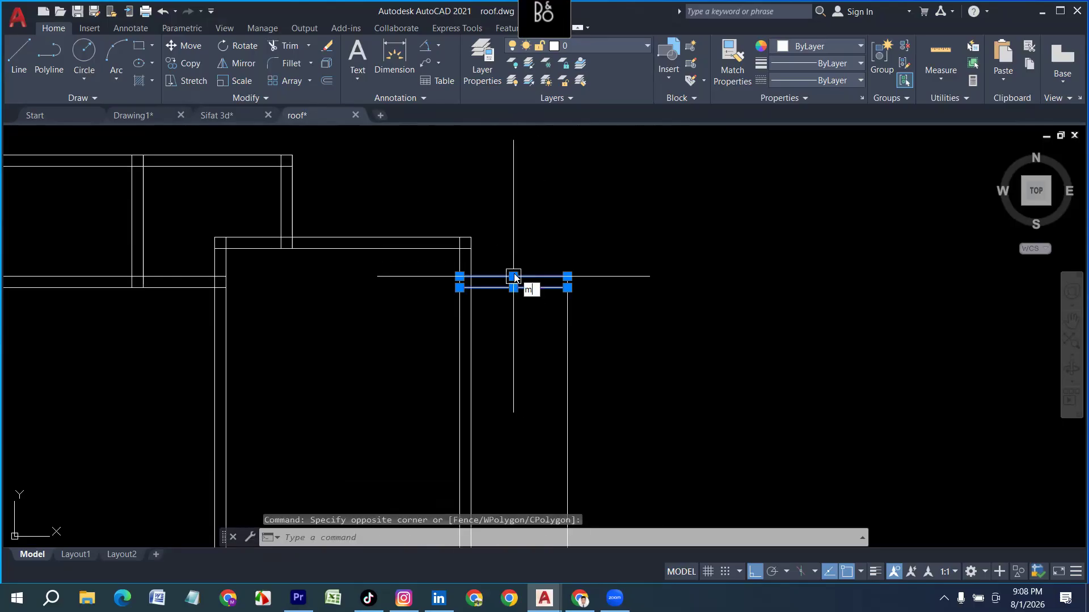
pyautogui.write('m')
pyautogui.press('Return')
pyautogui.click(460, 277)
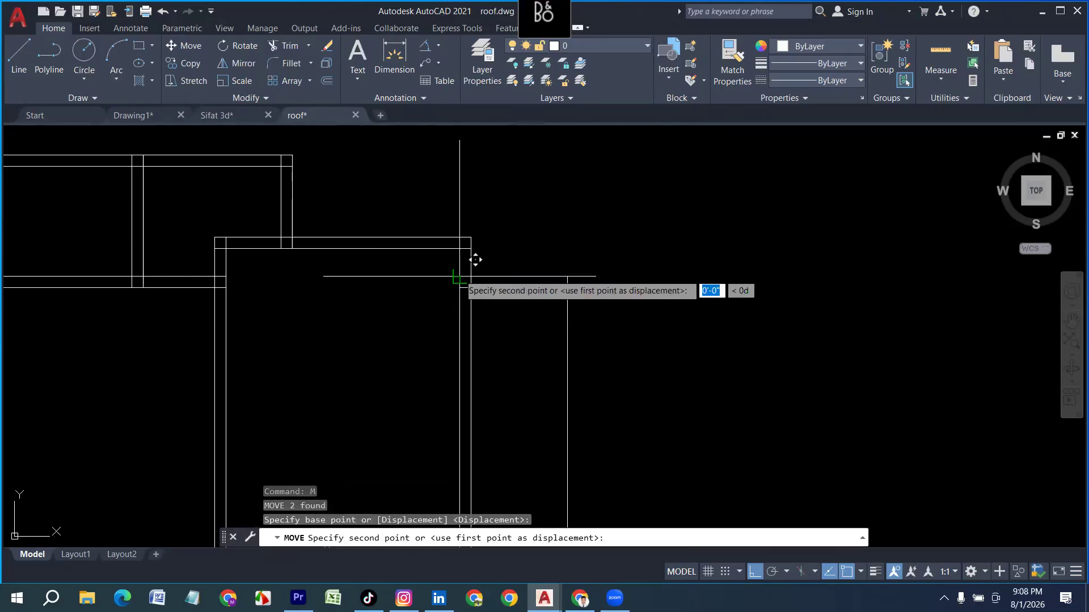
pyautogui.click(475, 221)
pyautogui.scroll(-4, 570, 251)
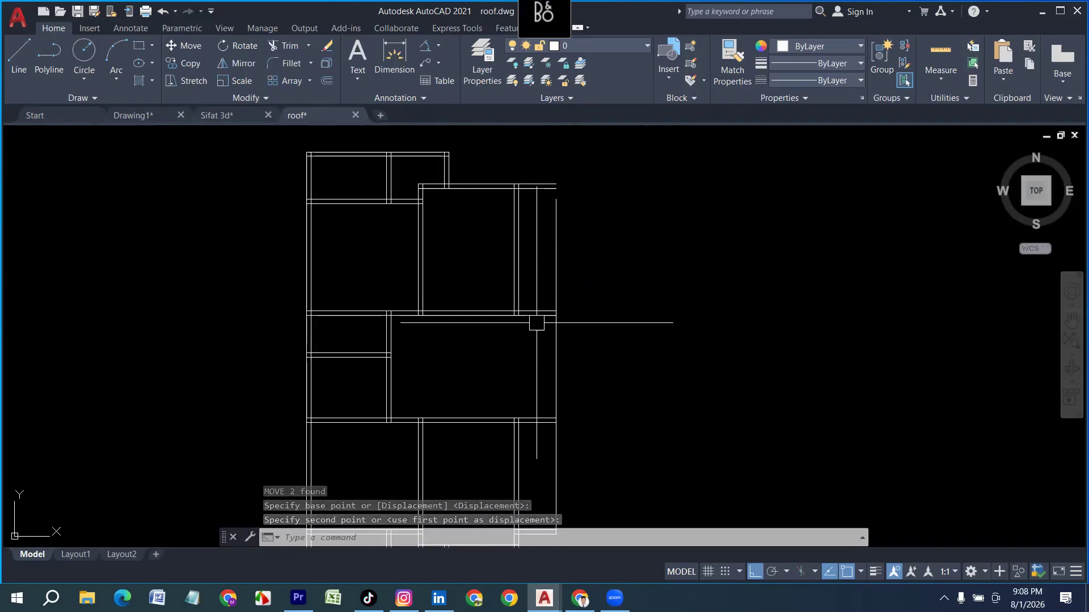
# Step: Trim the middle strip's upper horizontal wall lines to the right of the right inner vertical wall
pyautogui.write('t')
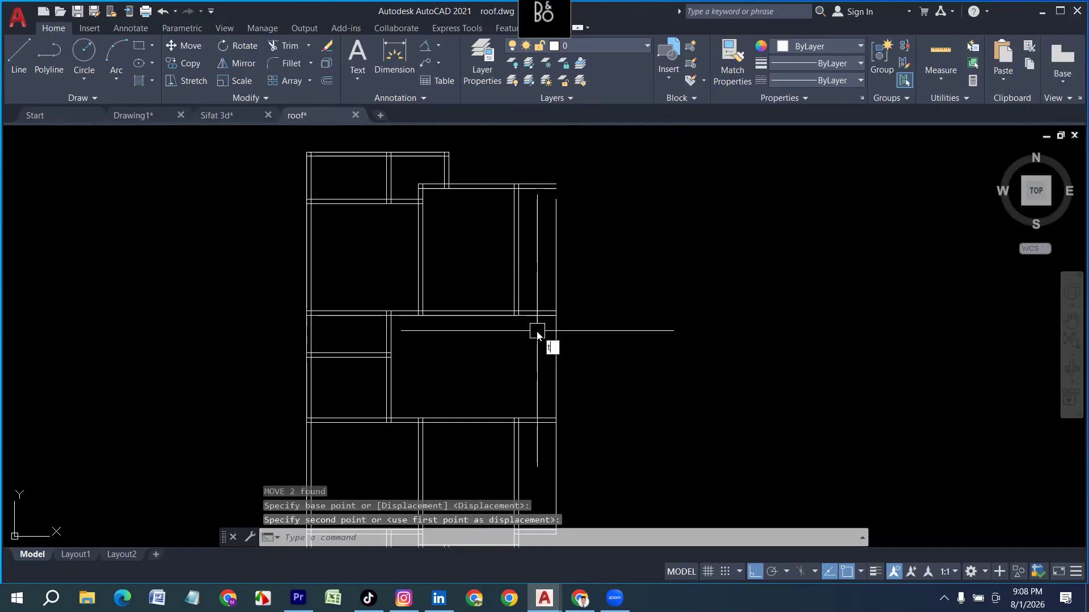
pyautogui.press('Return')
pyautogui.click(547, 336)
pyautogui.click(539, 337)
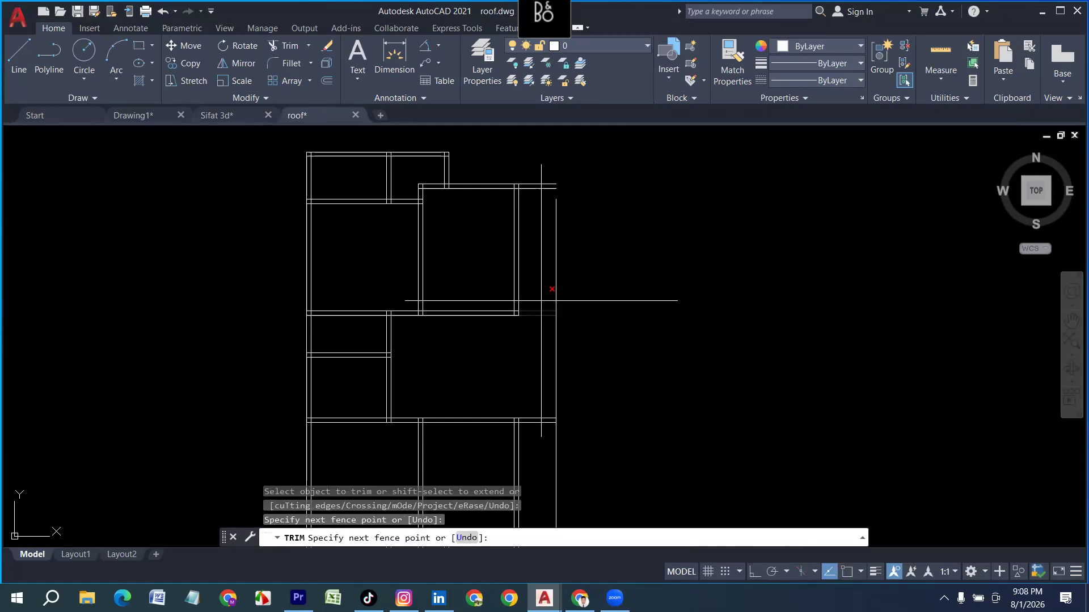
pyautogui.click(542, 300)
pyautogui.scroll(-2, 567, 272)
pyautogui.press('Escape')
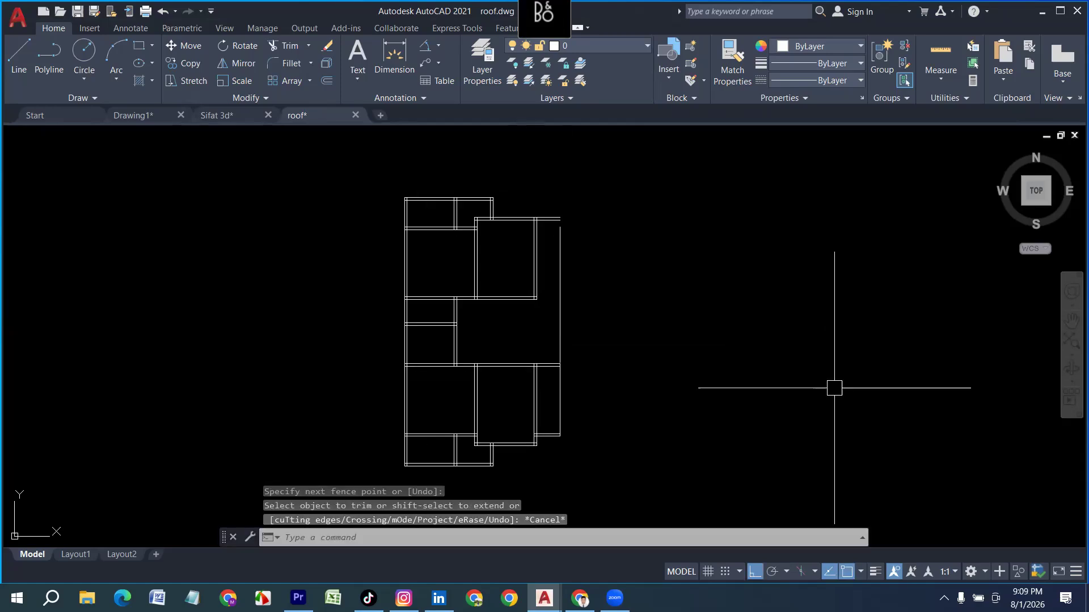
# Step: Measure the clear width of the lower-left room between its inner wall faces with a linear dimension
pyautogui.scroll(2, 531, 363)
pyautogui.moveTo(498, 406); pyautogui.dragTo(537, 377, button='middle')
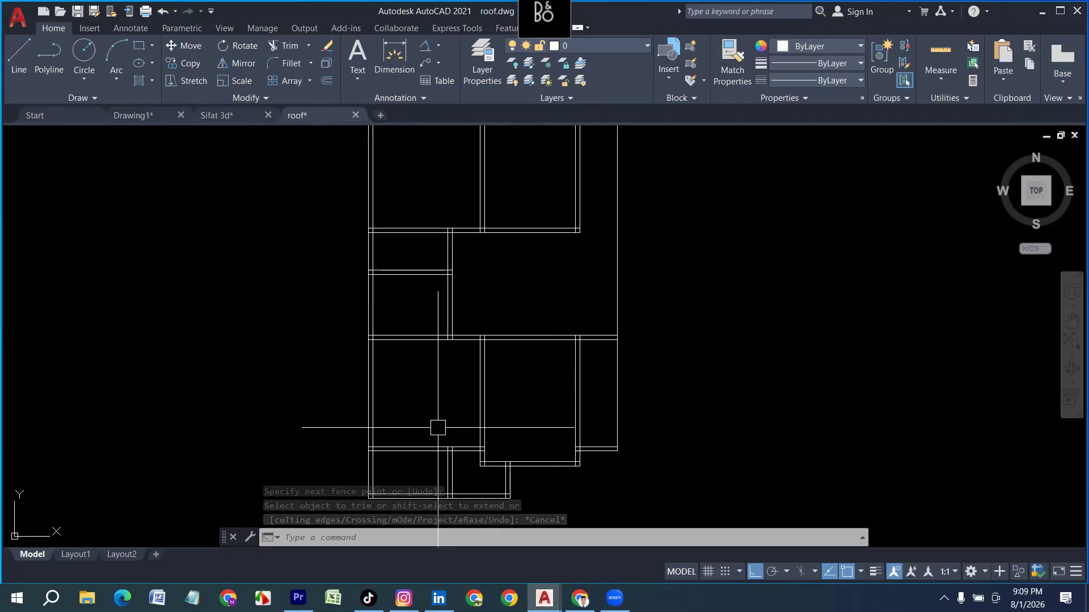
pyautogui.press('Escape')
pyautogui.press('Escape')
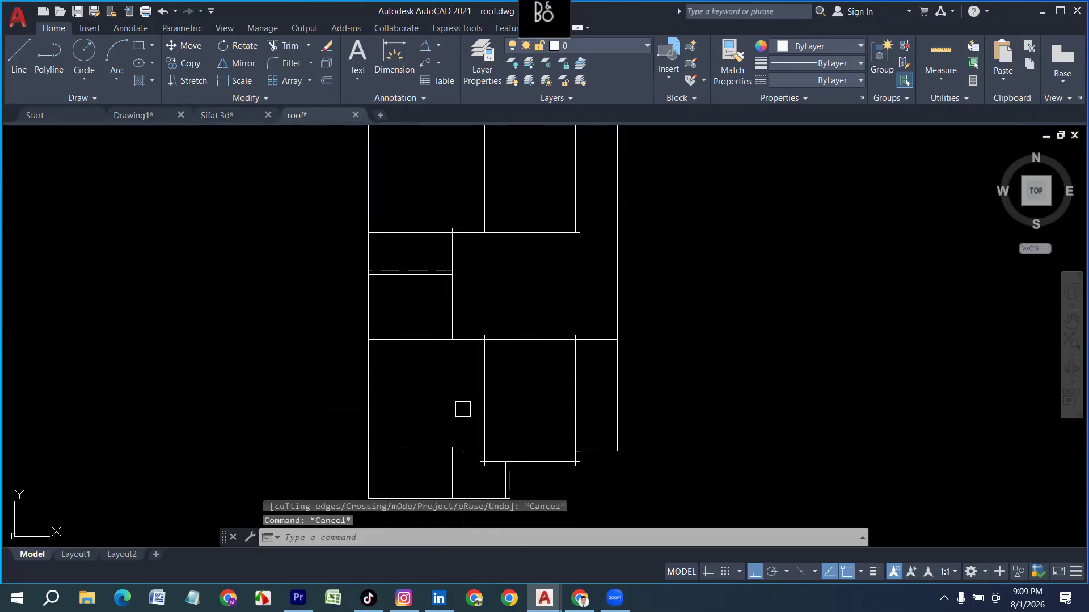
pyautogui.write('li')
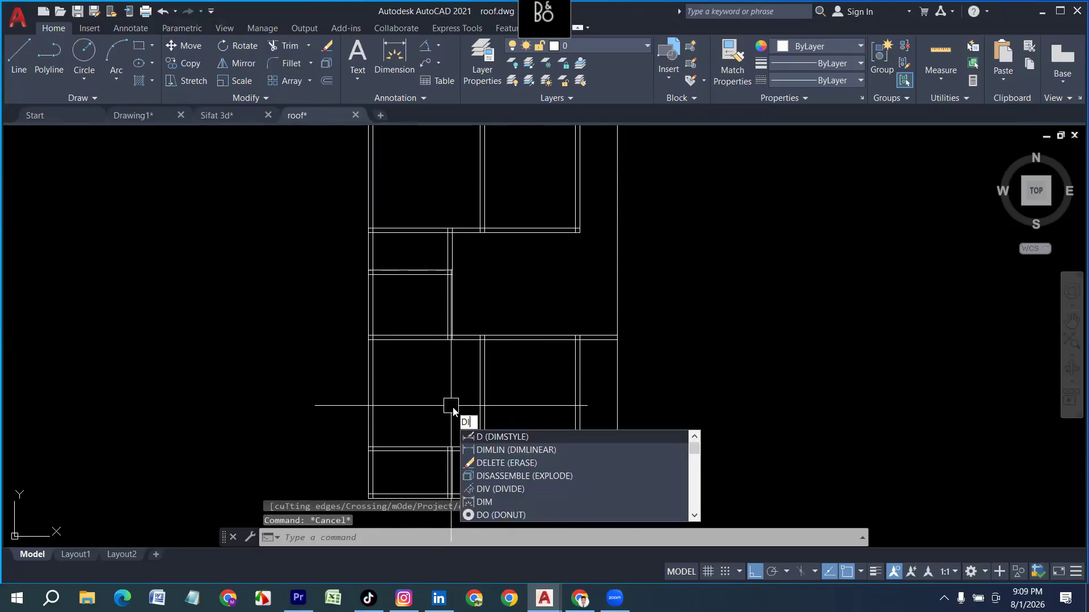
pyautogui.press('Return')
pyautogui.click(376, 397)
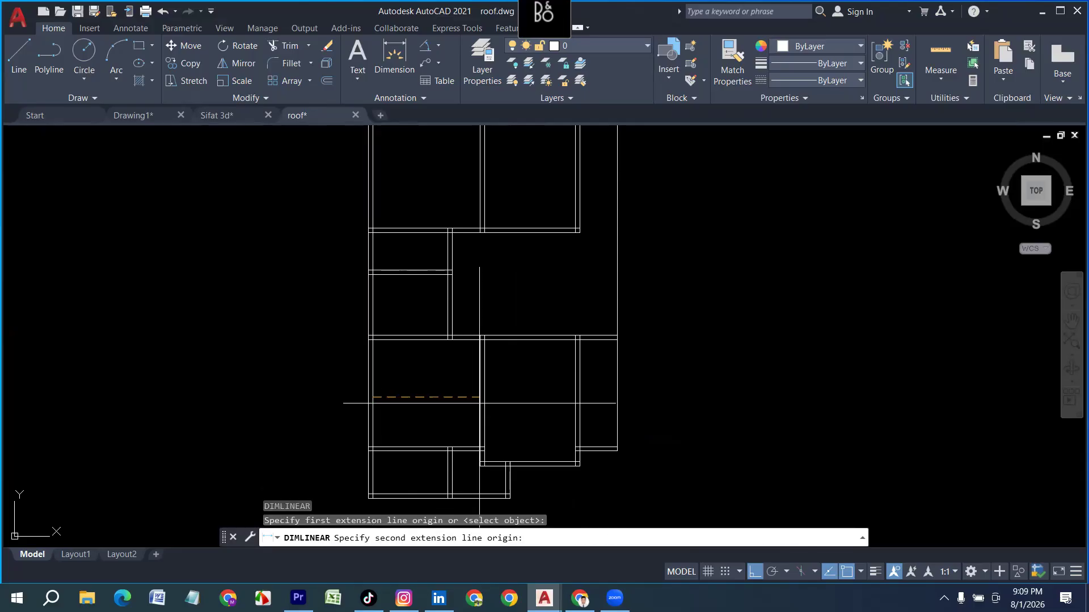
pyautogui.click(480, 397)
pyautogui.scroll(2, 472, 397)
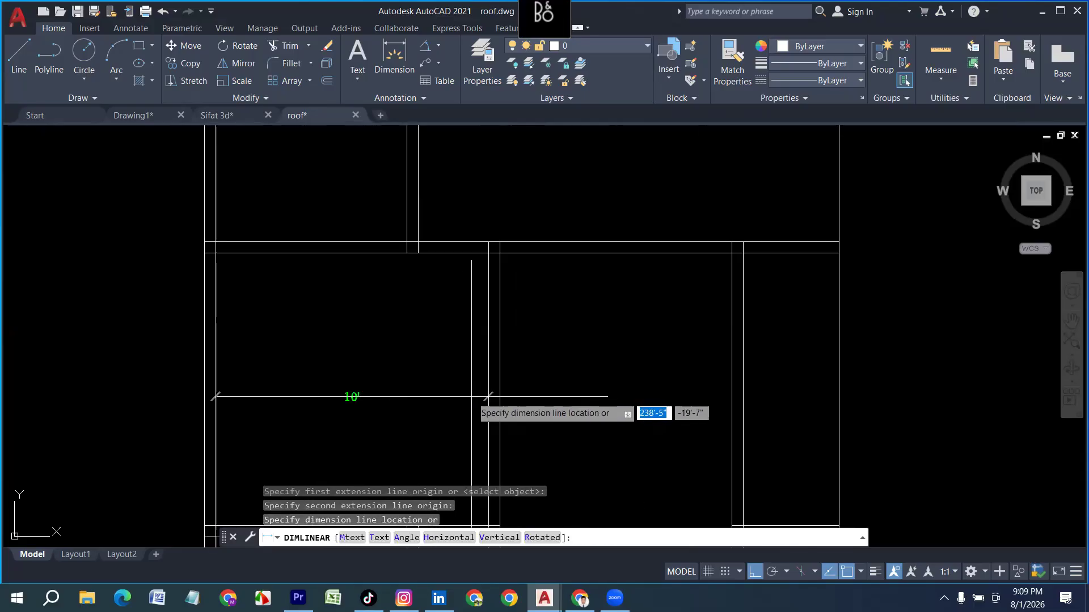
pyautogui.click(481, 329)
# Step: Move the double-line vertical wall on the right side of the lower-left room 2' to the right
pyautogui.scroll(-2, 481, 328)
pyautogui.scroll(2, 498, 350)
pyautogui.click(487, 335)
pyautogui.click(426, 345)
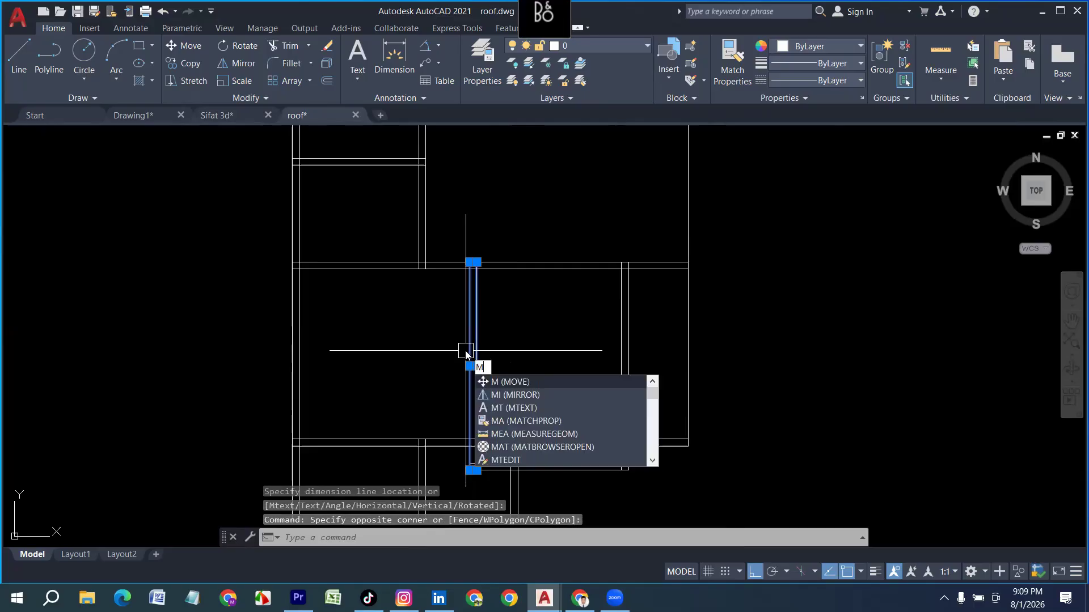
pyautogui.press('Return')
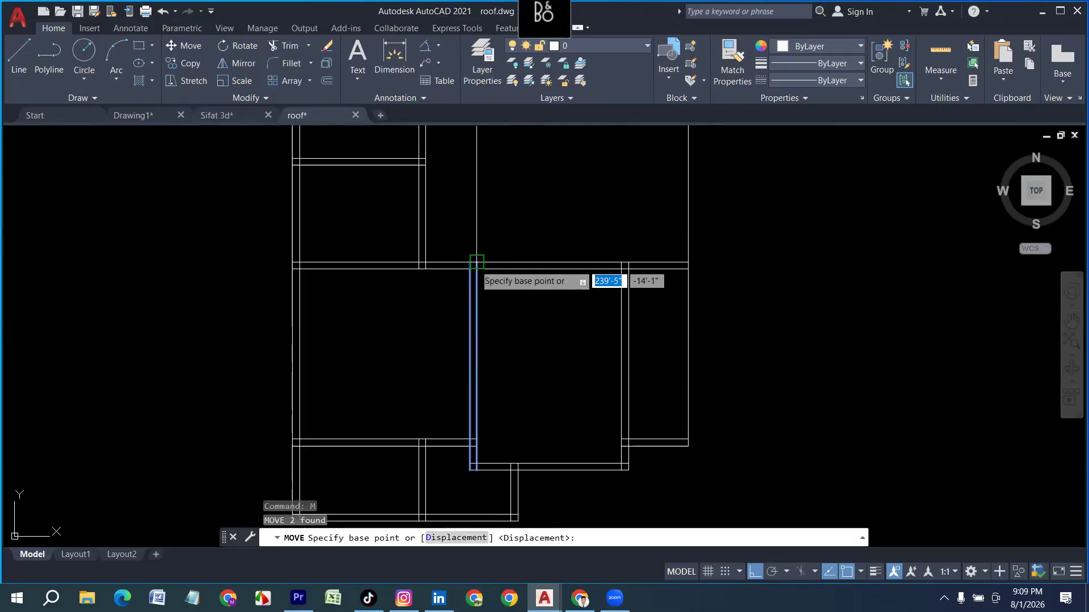
pyautogui.click(474, 262)
pyautogui.write('2')
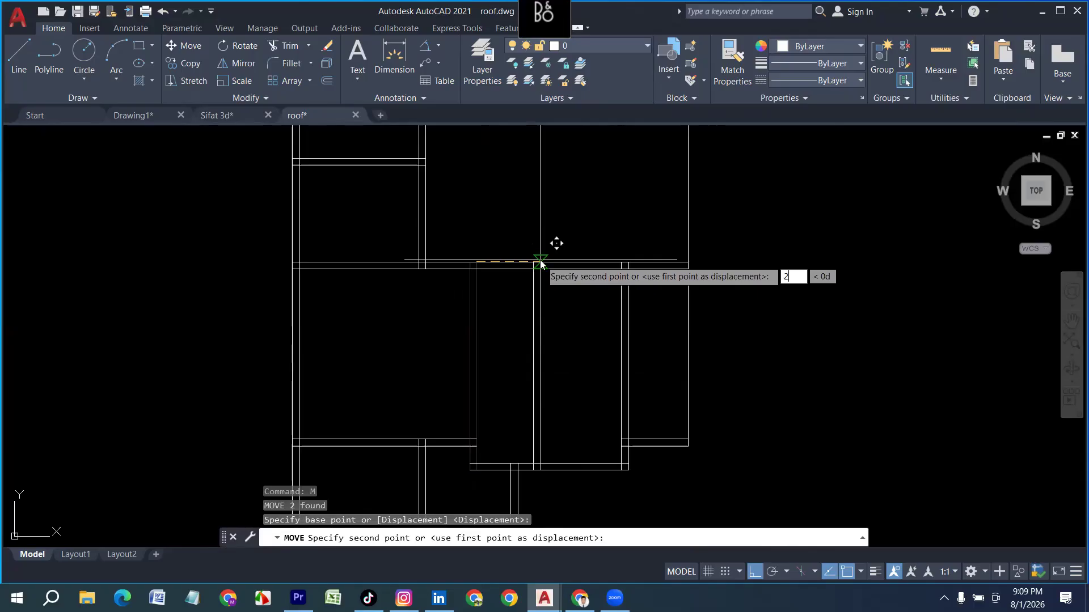
pyautogui.write("'")
pyautogui.press('Return')
pyautogui.scroll(-2, 504, 311)
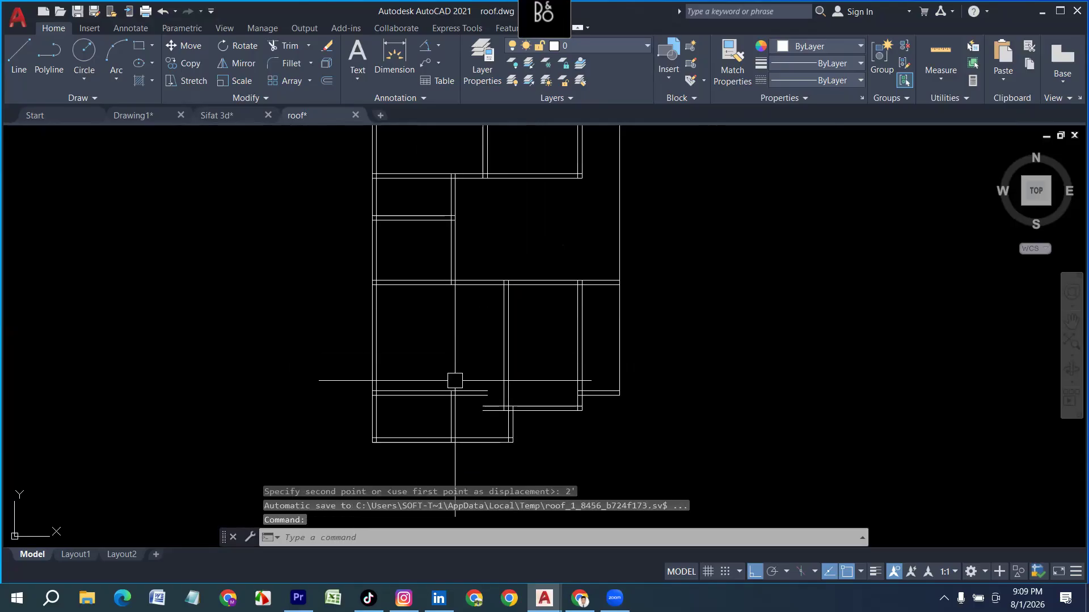
# Step: Extend the lower-left room's two bottom wall lines to the moved vertical wall
pyautogui.write('ex')
pyautogui.press('Return')
pyautogui.scroll(3, 470, 389)
pyautogui.moveTo(476, 402); pyautogui.dragTo(505, 369)
pyautogui.moveTo(500, 407); pyautogui.dragTo(500, 320)
pyautogui.scroll(-4, 524, 320)
pyautogui.press('Escape')
pyautogui.scroll(4, 517, 368)
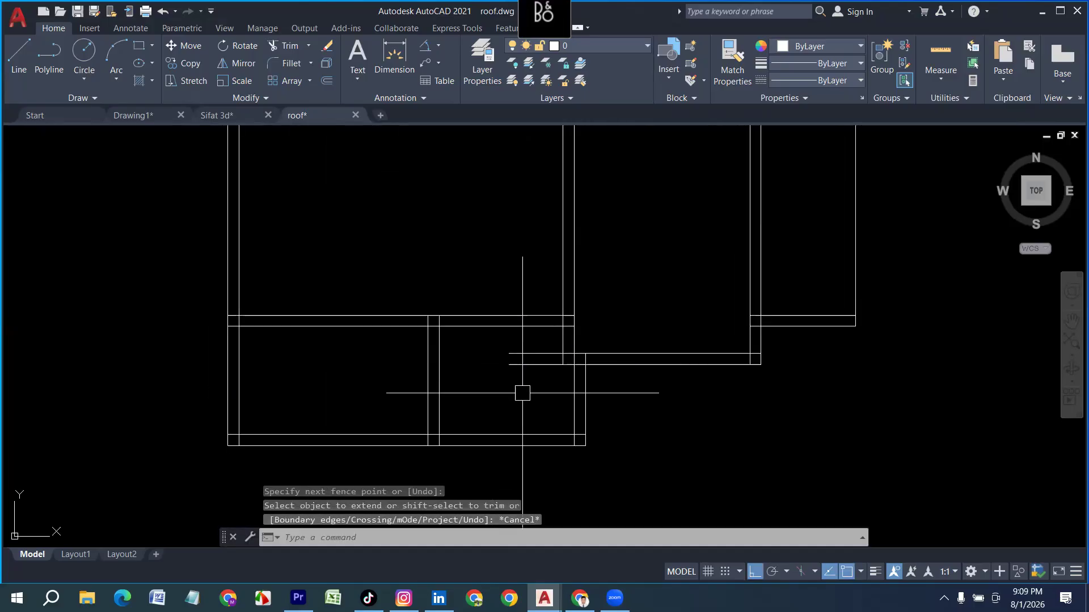
# Step: Erase the double-line vertical wall inside the lower section, just left of the plan's right edge
pyautogui.moveTo(590, 319)
pyautogui.mouseDown(button='middle')
pyautogui.moveTo(569, 378)
pyautogui.moveTo(496, 369)
pyautogui.mouseUp(button='middle')
pyautogui.scroll(-4, 570, 379)
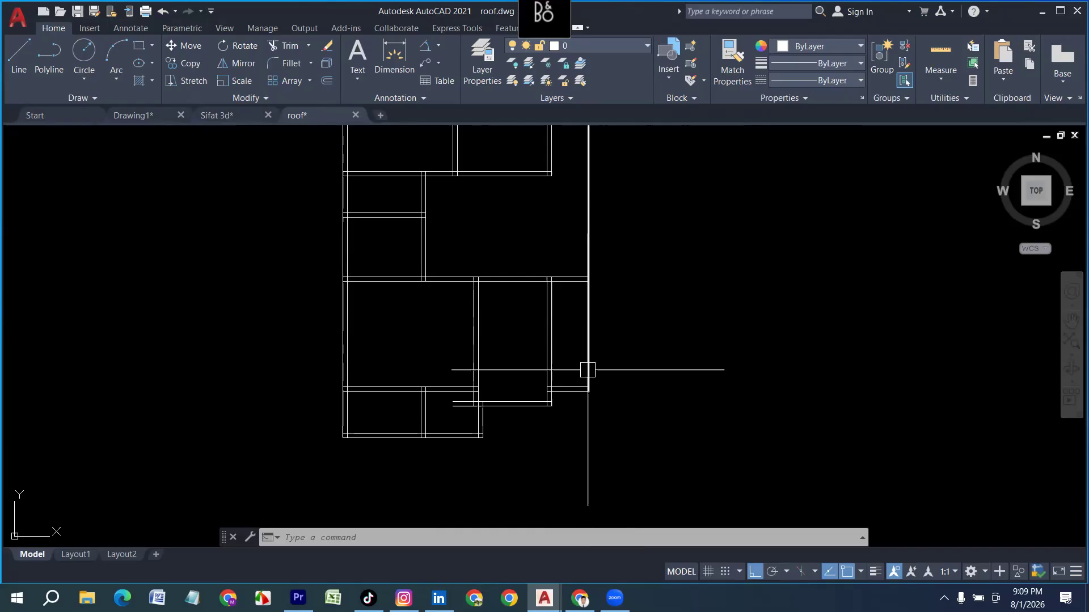
pyautogui.moveTo(567, 299); pyautogui.dragTo(539, 379, button='middle')
pyautogui.click(529, 424)
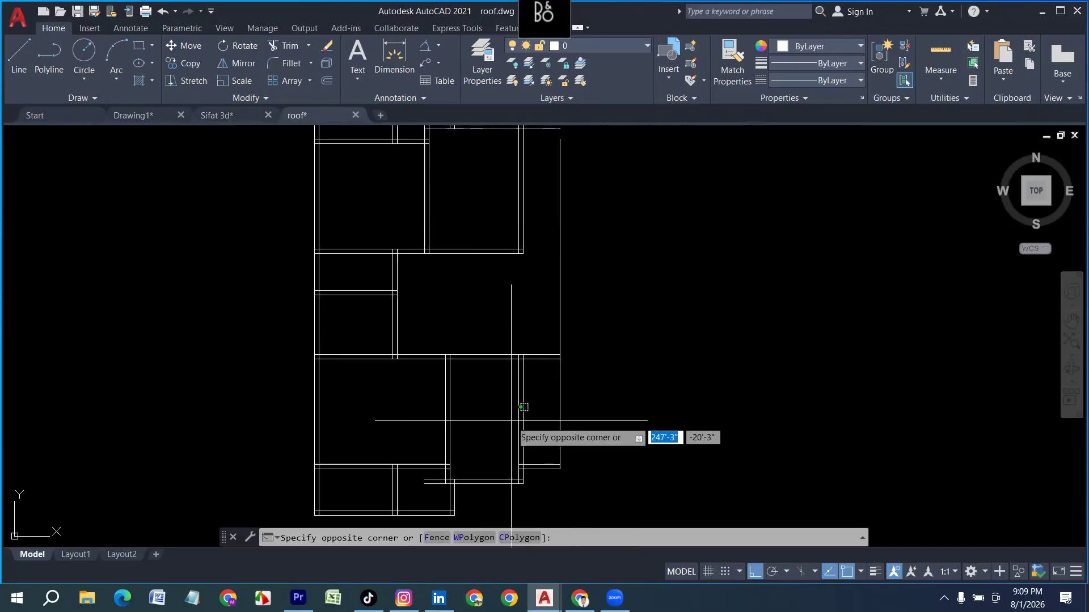
pyautogui.click(505, 423)
pyautogui.press('Delete')
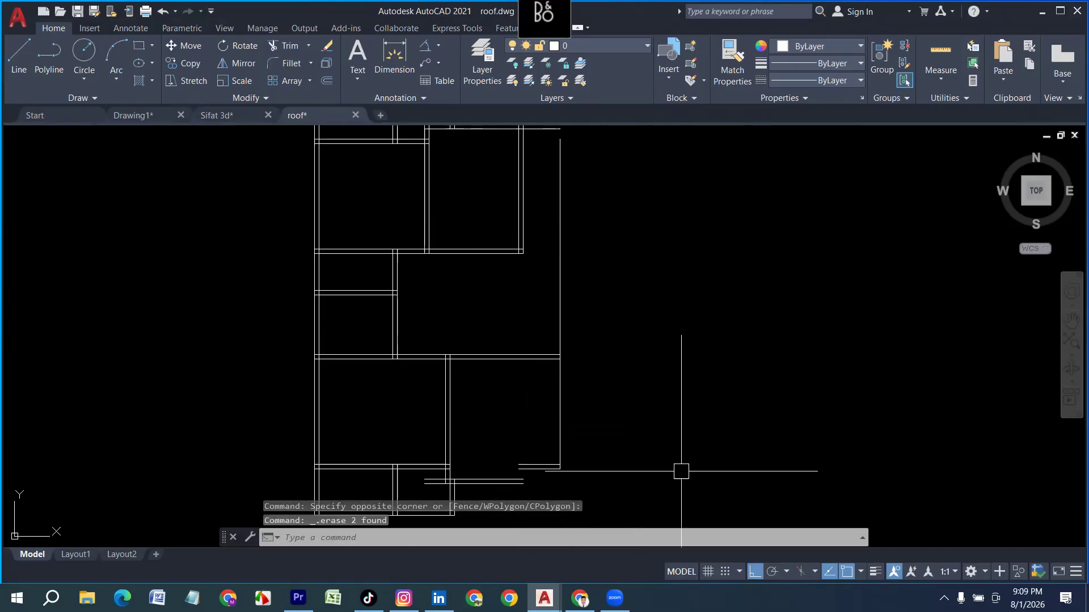
# Step: Move the lower-left room's right-hand vertical wall further right, in line with the lower projection's right wall
pyautogui.moveTo(681, 471); pyautogui.dragTo(646, 384, button='middle')
pyautogui.scroll(5, 453, 331)
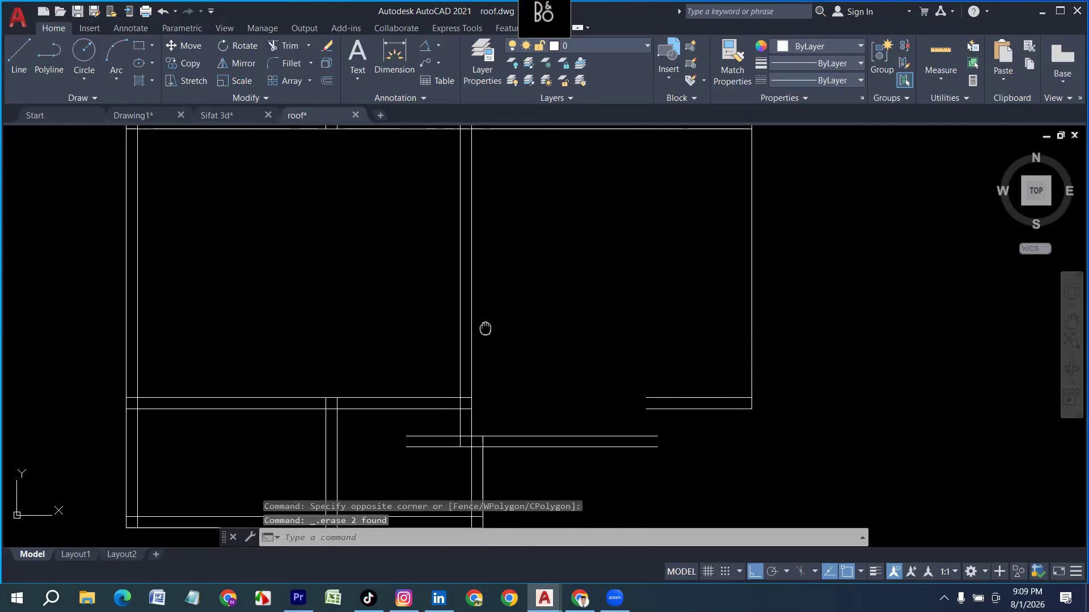
pyautogui.scroll(2, 497, 441)
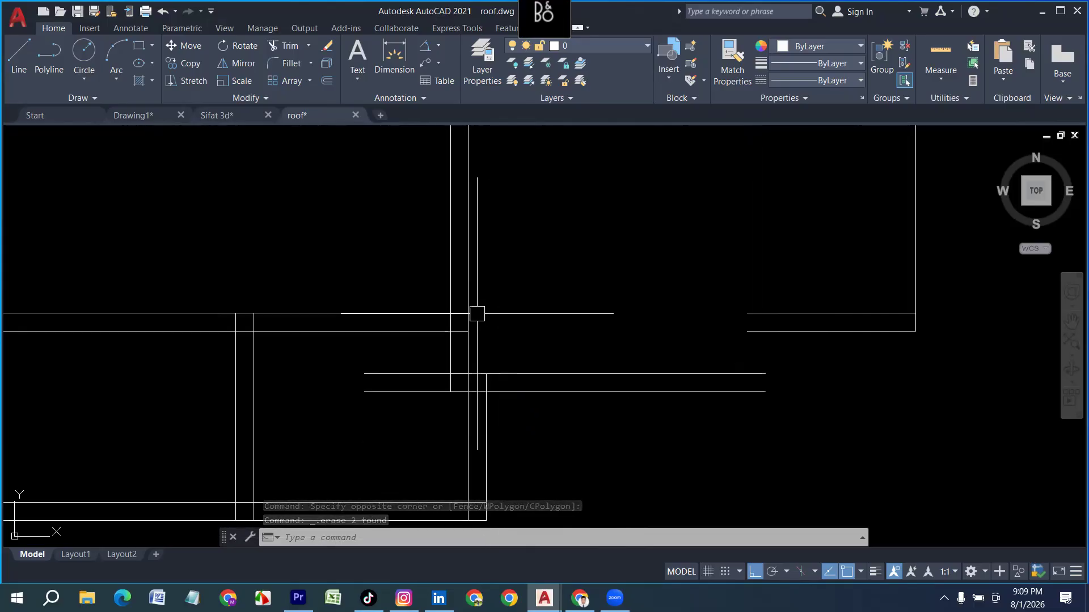
pyautogui.click(477, 313)
pyautogui.click(410, 253)
pyautogui.press('Return')
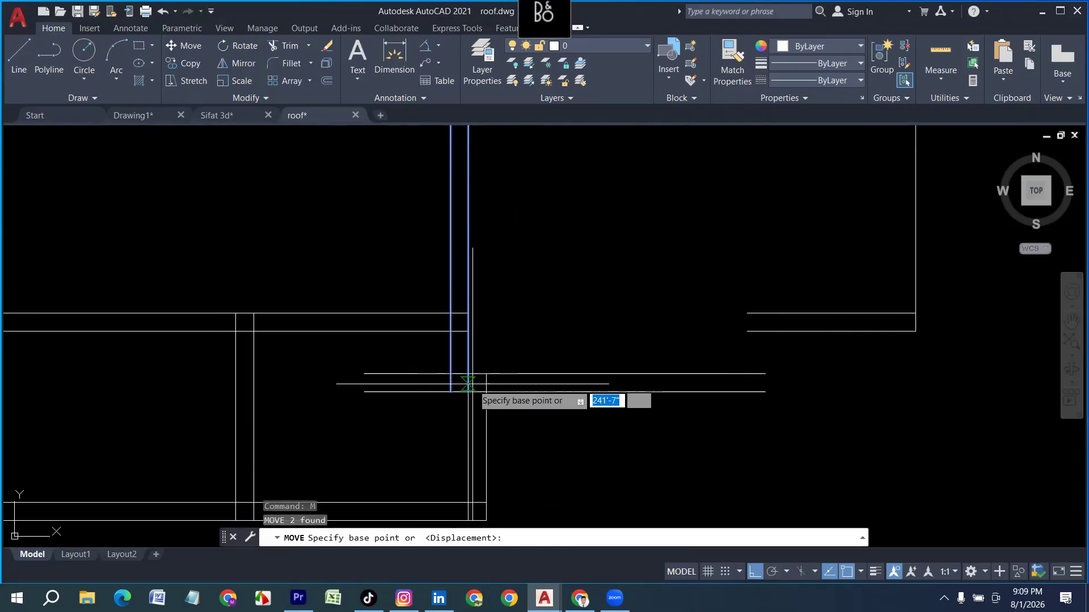
pyautogui.click(468, 392)
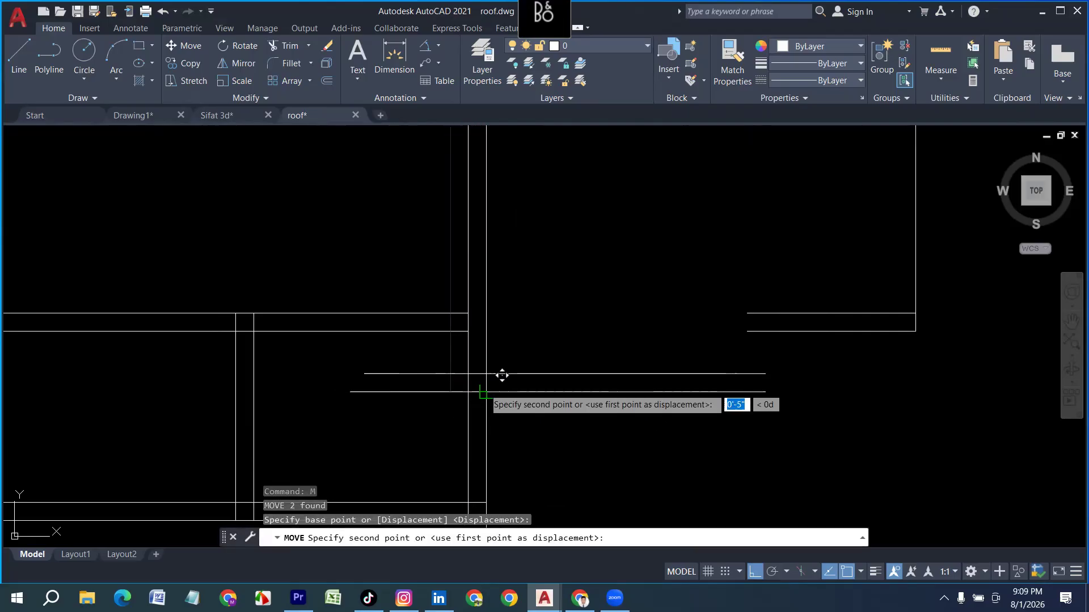
pyautogui.click(269, 420)
pyautogui.scroll(-3, 616, 358)
pyautogui.moveTo(630, 410); pyautogui.dragTo(533, 450, button='middle')
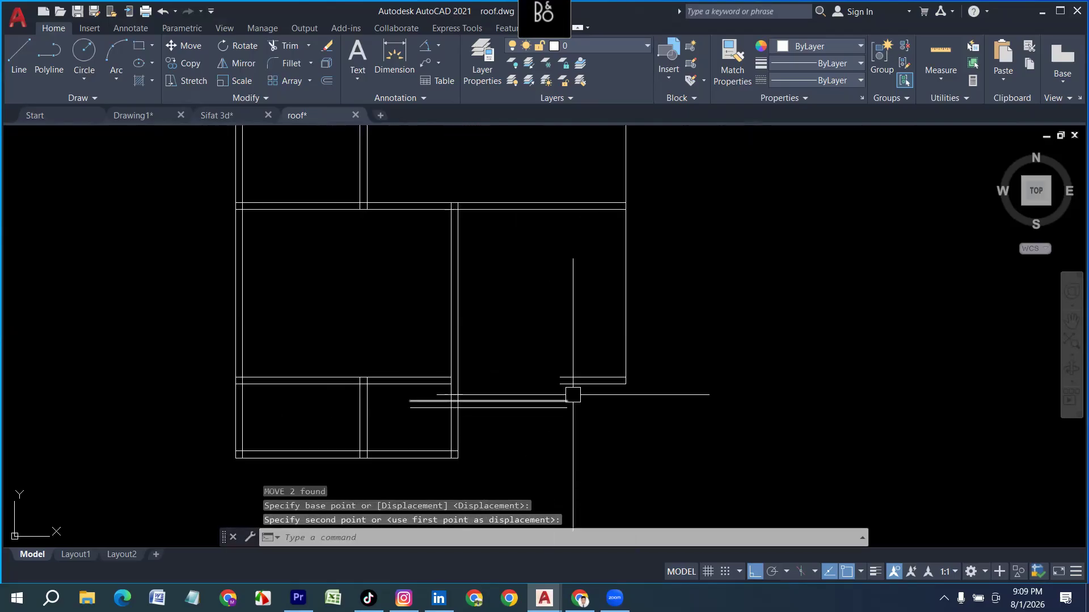
# Step: Offset the right face of the moved vertical wall 10' to the right to set the lower-right room's width
pyautogui.scroll(-2, 536, 407)
pyautogui.moveTo(623, 381); pyautogui.dragTo(573, 450, button='middle')
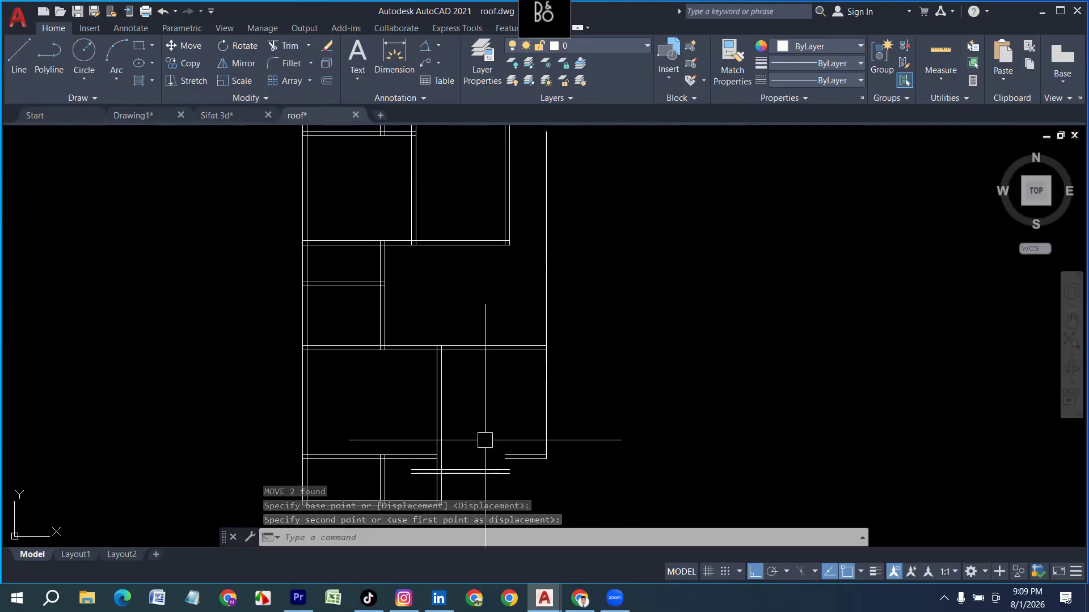
pyautogui.press('Escape')
pyautogui.press('Escape')
pyautogui.press('Escape')
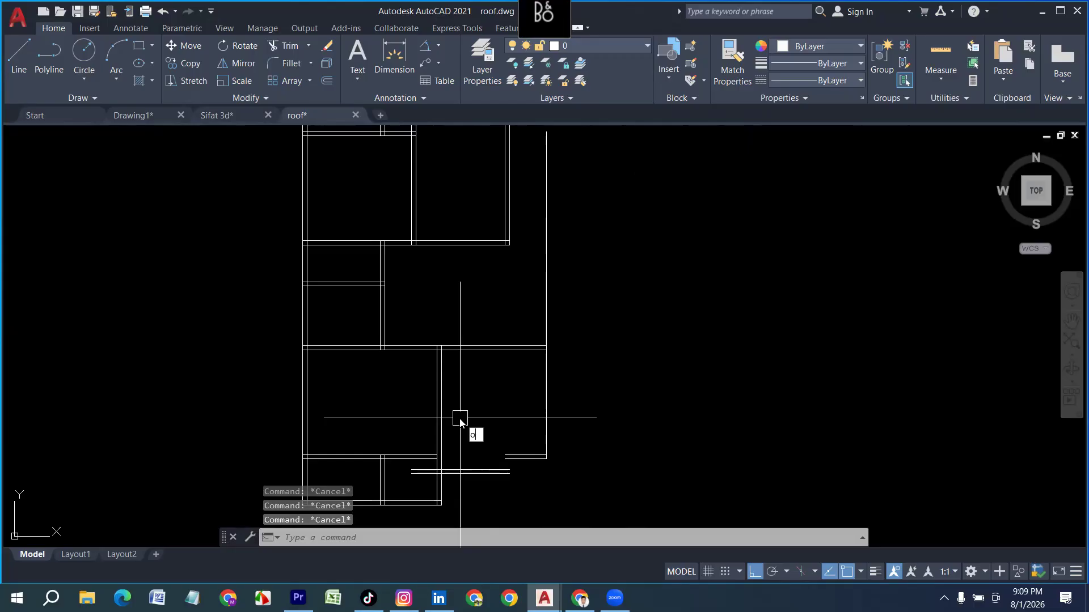
pyautogui.press('Return')
pyautogui.write('10')
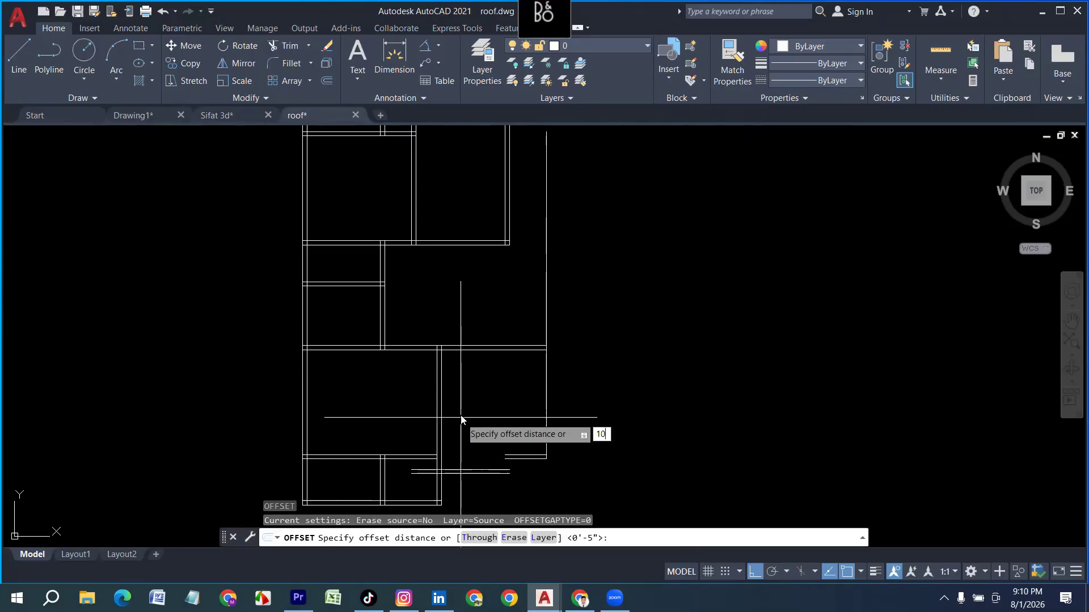
pyautogui.write("'")
pyautogui.press('Return')
pyautogui.click(444, 400)
pyautogui.click(714, 403)
pyautogui.scroll(-4, 591, 395)
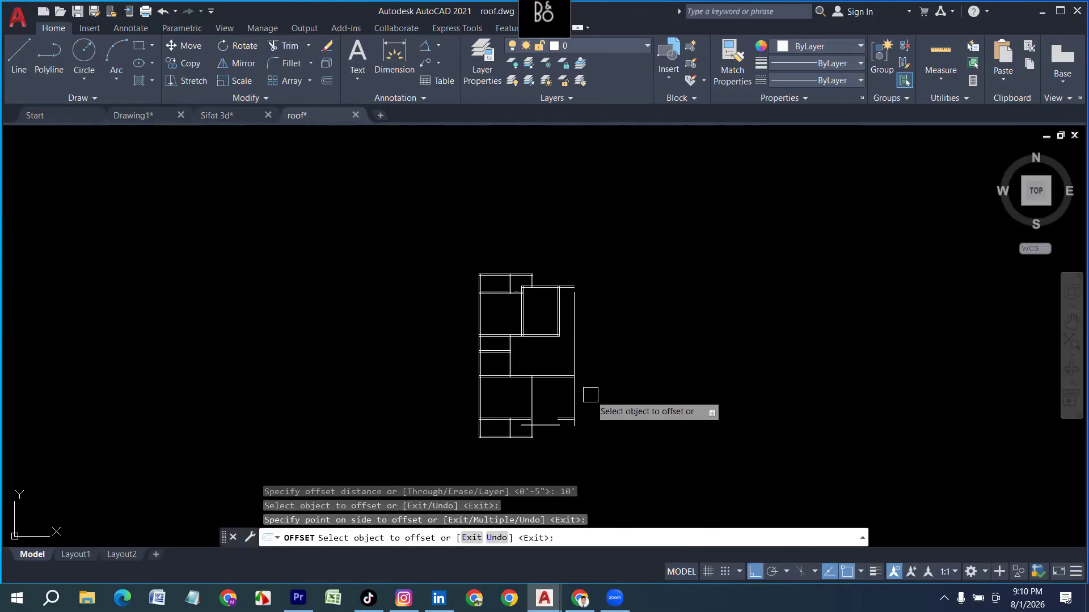
pyautogui.scroll(4, 590, 395)
# Step: Offset the lower-right room's right boundary line 5" outward to form the double-line outer wall
pyautogui.press('Return')
pyautogui.press('Return')
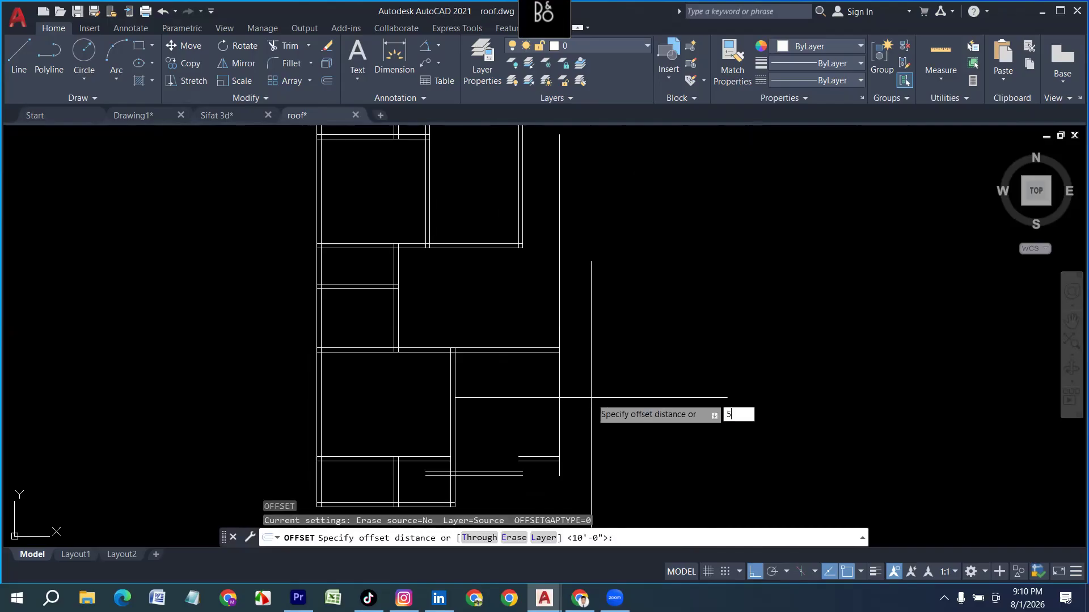
pyautogui.press('Return')
pyautogui.click(564, 406)
pyautogui.click(618, 413)
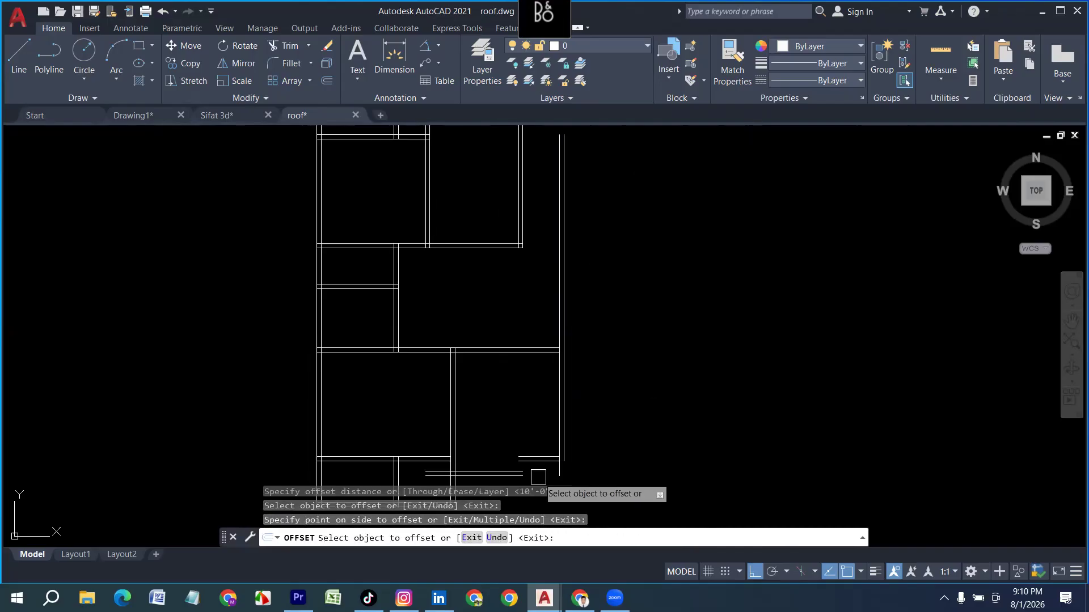
pyautogui.press('Escape')
pyautogui.scroll(-3, 537, 359)
pyautogui.scroll(5, 475, 361)
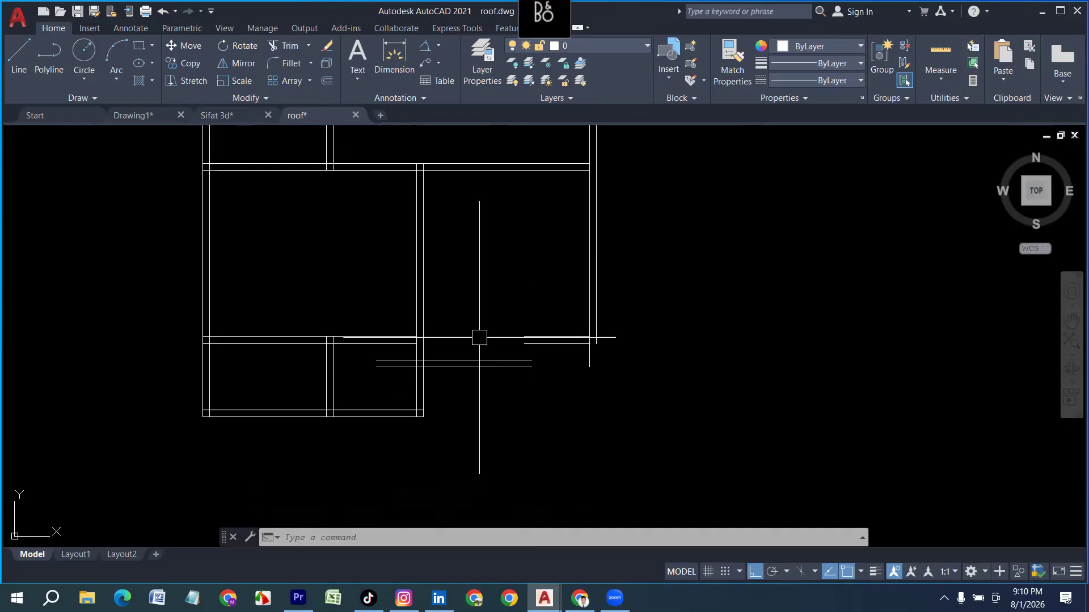
# Step: Measure the clear height of the lower-right room along its left wall with a linear dimension
pyautogui.press('Escape')
pyautogui.write('dli')
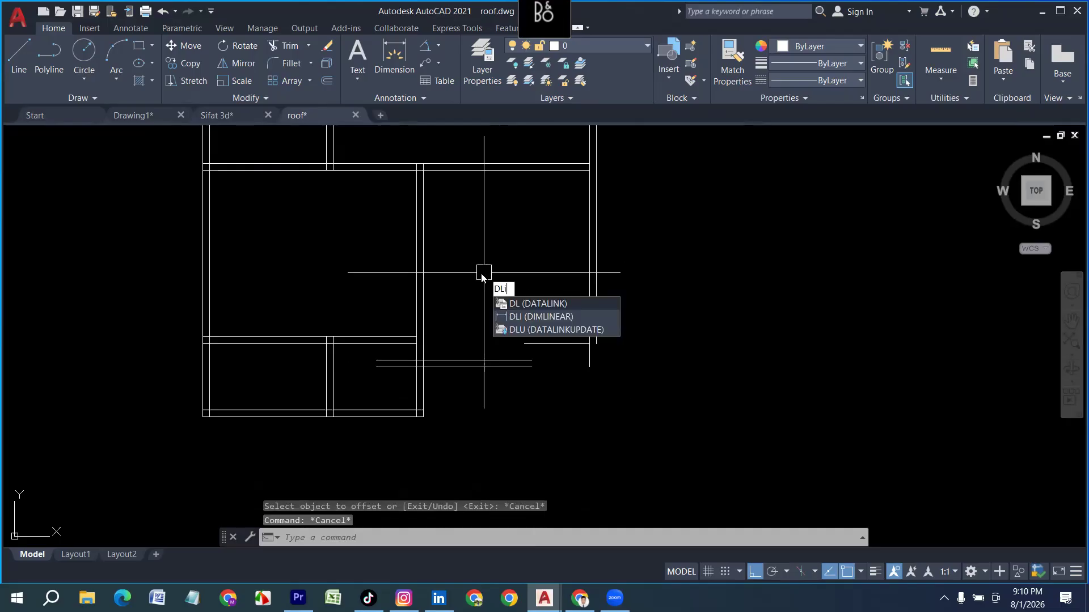
pyautogui.press('Return')
pyautogui.click(423, 360)
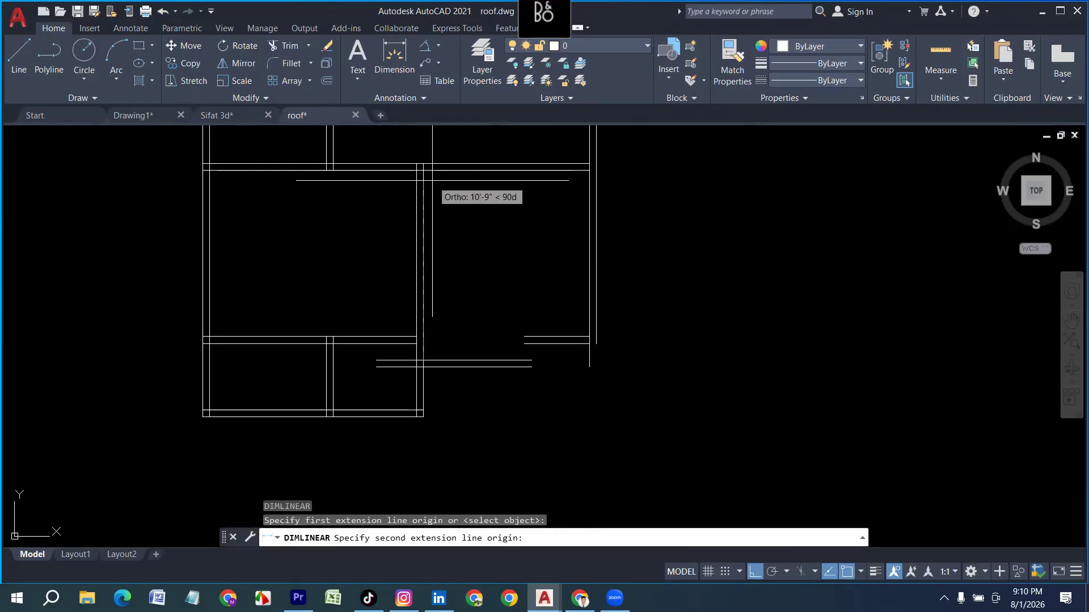
pyautogui.click(423, 169)
pyautogui.scroll(3, 450, 196)
pyautogui.scroll(-1, 447, 201)
pyautogui.press('Escape')
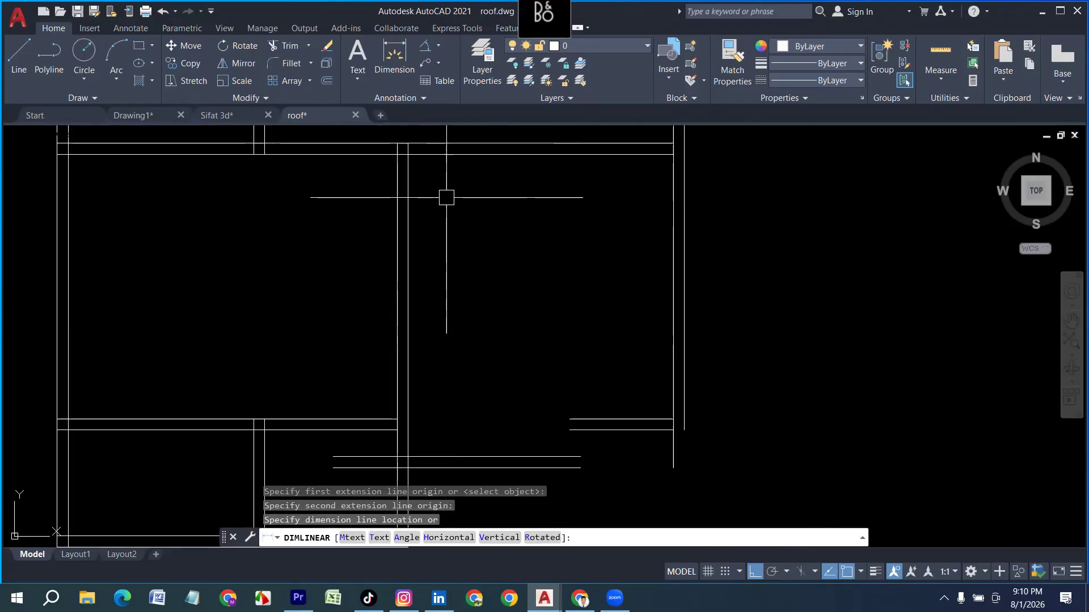
# Step: Move the lower-right room's double-line bottom wall right so it starts at the left face of the vertical wall
pyautogui.scroll(-5, 444, 195)
pyautogui.scroll(5, 455, 224)
pyautogui.click(474, 382)
pyautogui.click(439, 318)
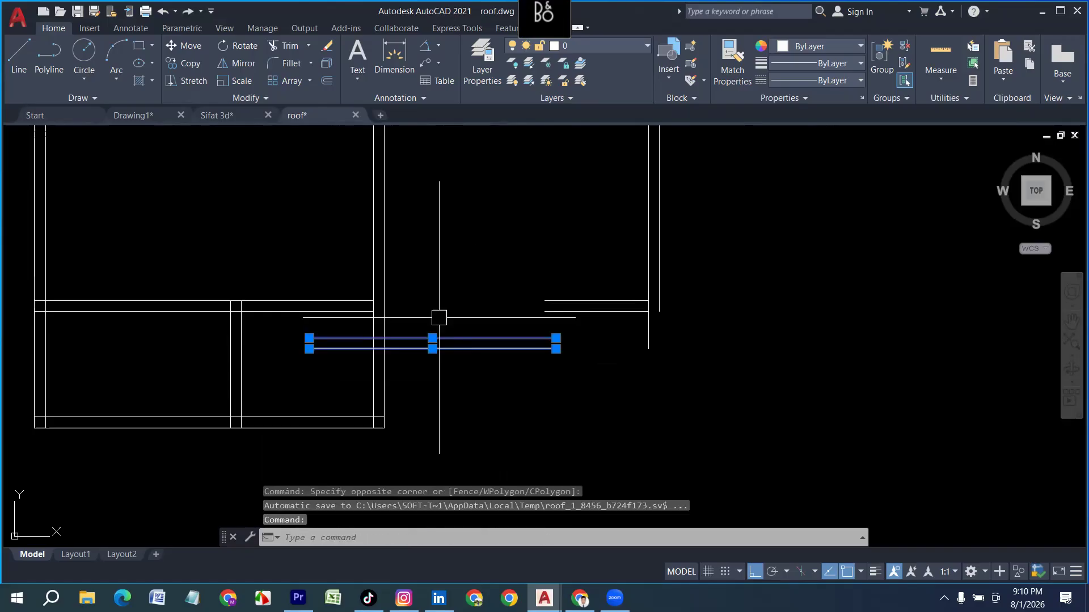
pyautogui.press('Return')
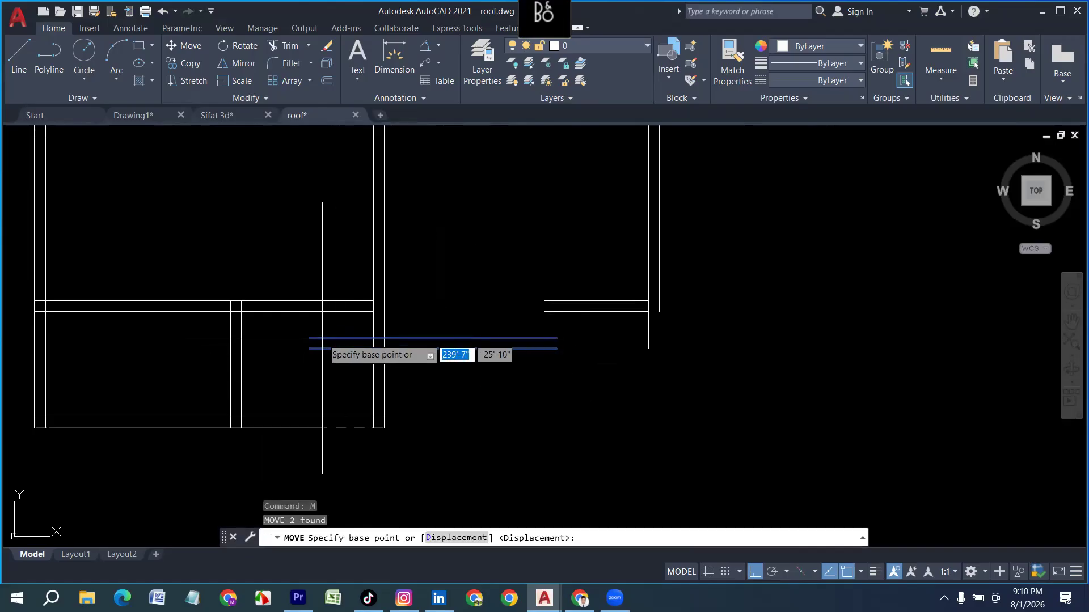
pyautogui.click(309, 338)
pyautogui.click(346, 355)
pyautogui.scroll(-3, 396, 351)
pyautogui.scroll(2, 500, 359)
pyautogui.scroll(3, 486, 352)
# Step: Stretch the right ends of both bottom wall lines past the lower-right room's outer wall
pyautogui.click(467, 355)
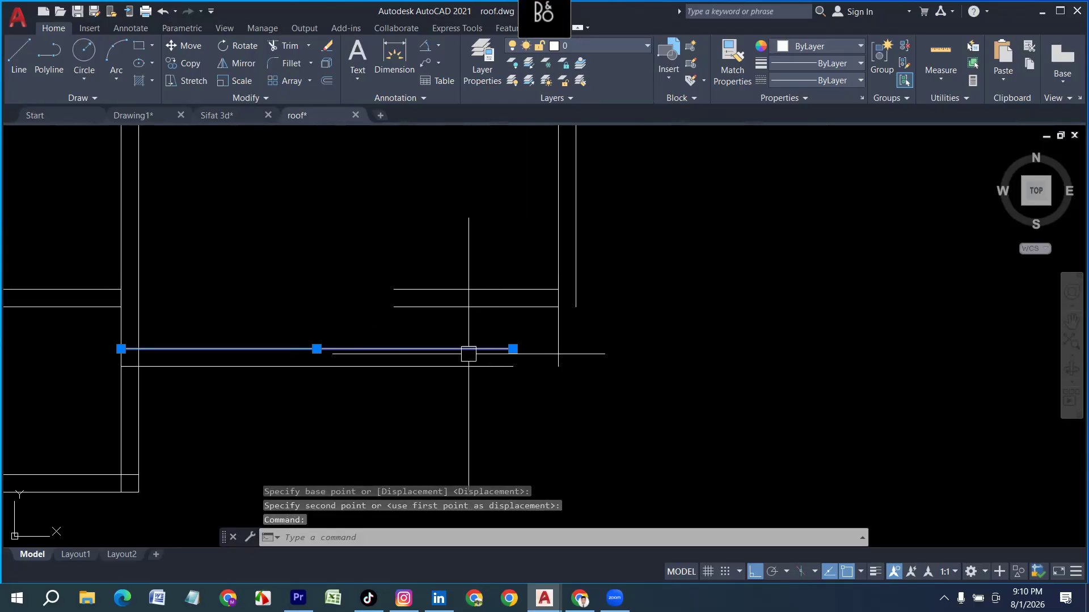
pyautogui.scroll(-2, 481, 361)
pyautogui.click(468, 354)
pyautogui.click(583, 354)
pyautogui.press('Escape')
pyautogui.click(468, 368)
pyautogui.click(468, 366)
pyautogui.click(618, 365)
pyautogui.press('Escape')
pyautogui.click(497, 338)
pyautogui.press('Escape')
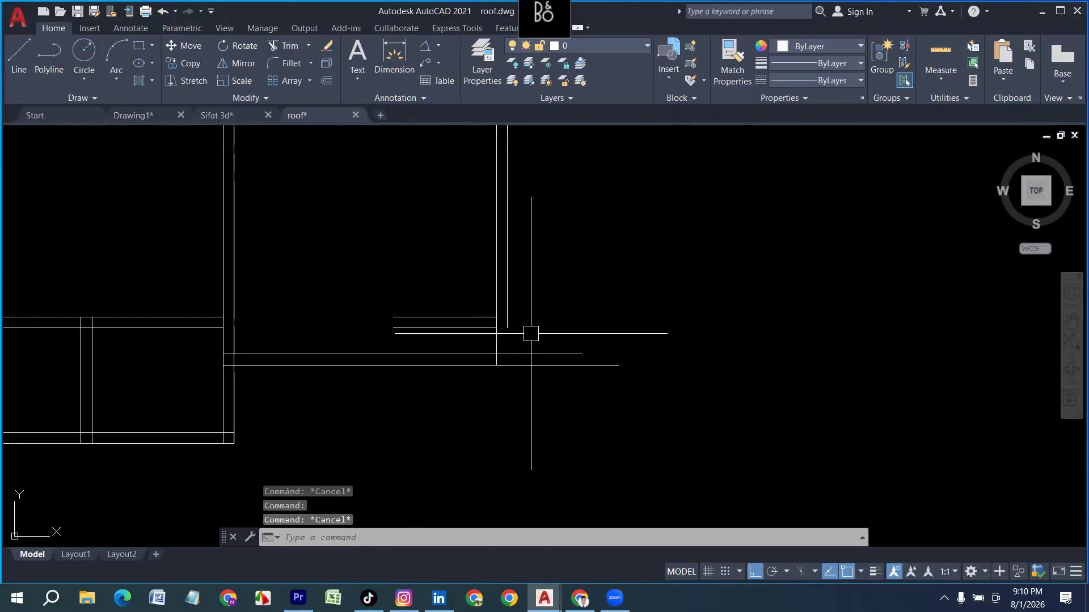
# Step: Erase the two short horizontal wall lines just above the bottom wall at the right boundary
pyautogui.click(444, 317)
pyautogui.click(444, 328)
pyautogui.press('Delete')
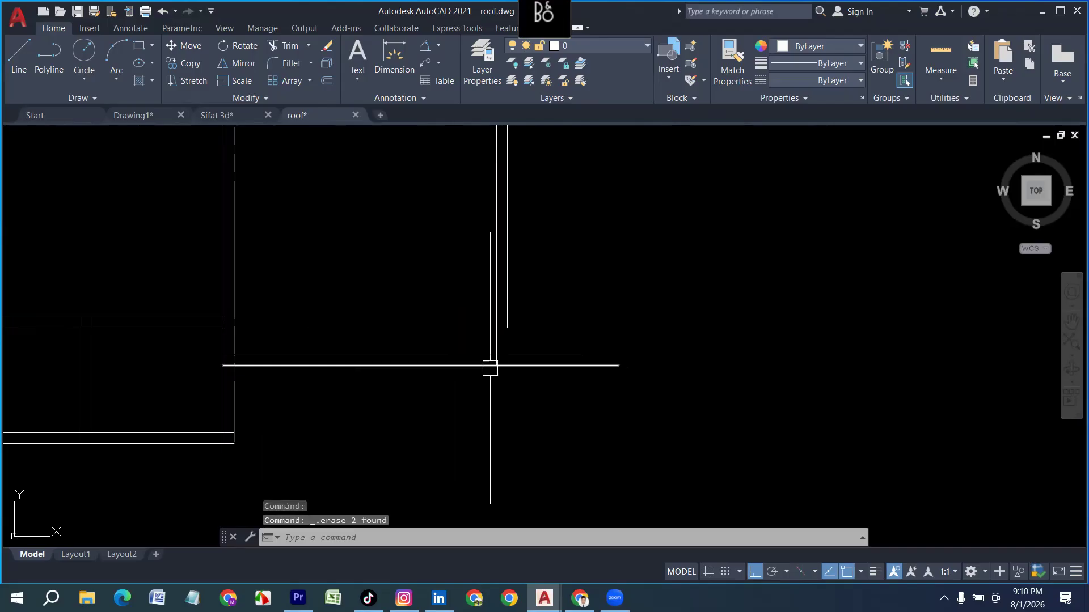
# Step: Extend the right outer wall's outer line down to the lowest bottom wall line
pyautogui.press('Return')
pyautogui.click(511, 311)
pyautogui.click(509, 308)
pyautogui.press('Escape')
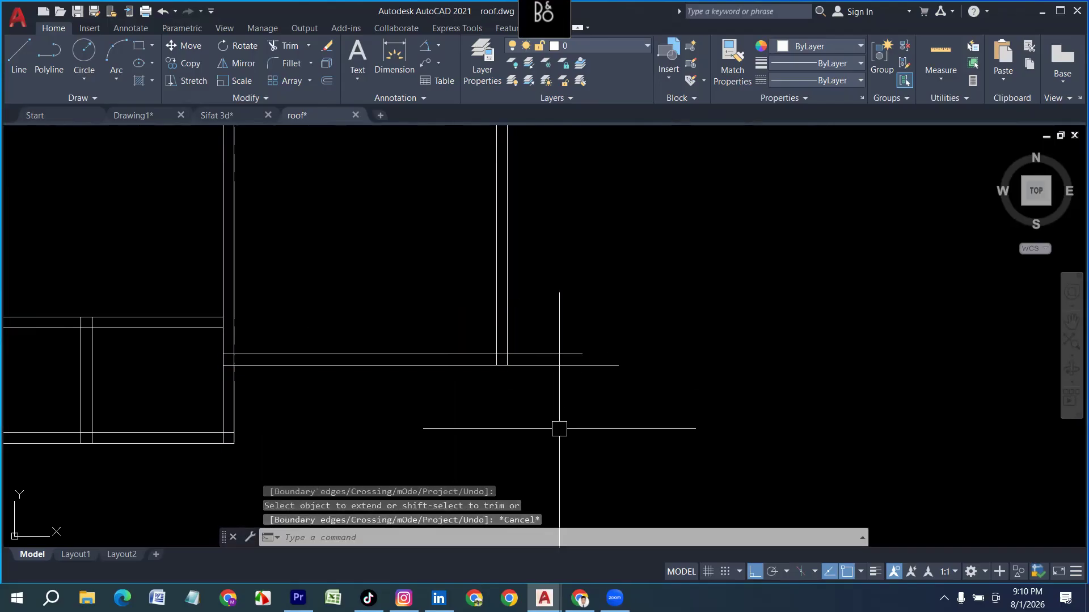
# Step: Trim the two bottom wall lines where they overhang the right outer wall
pyautogui.write('tr')
pyautogui.press('Return')
pyautogui.click(560, 422)
pyautogui.click(561, 283)
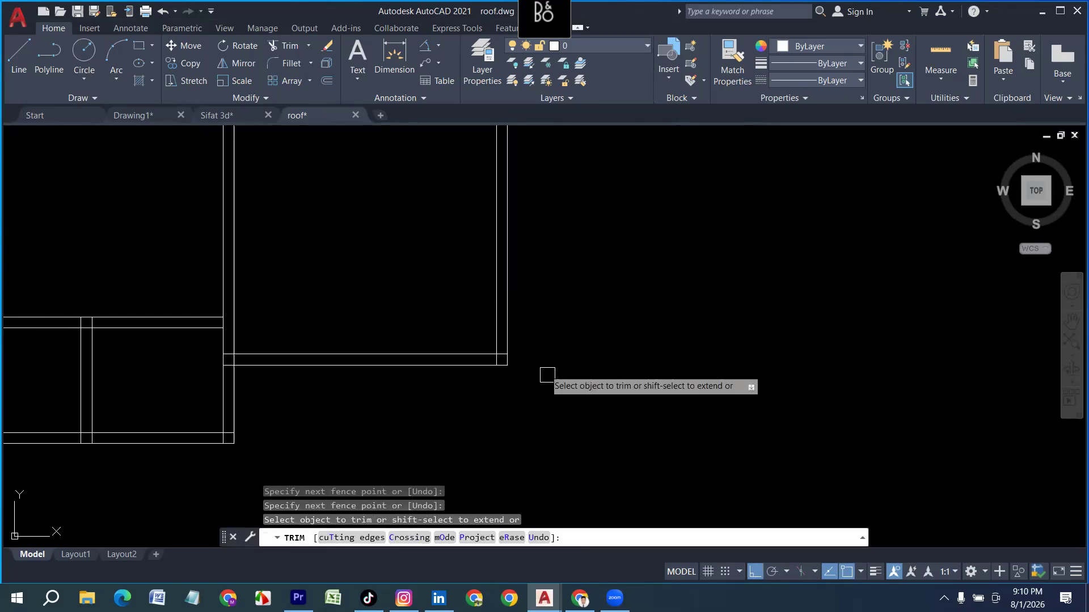
# Step: Trim away the right outer wall's lines above the lower-right room
pyautogui.scroll(-6, 567, 411)
pyautogui.press('Escape')
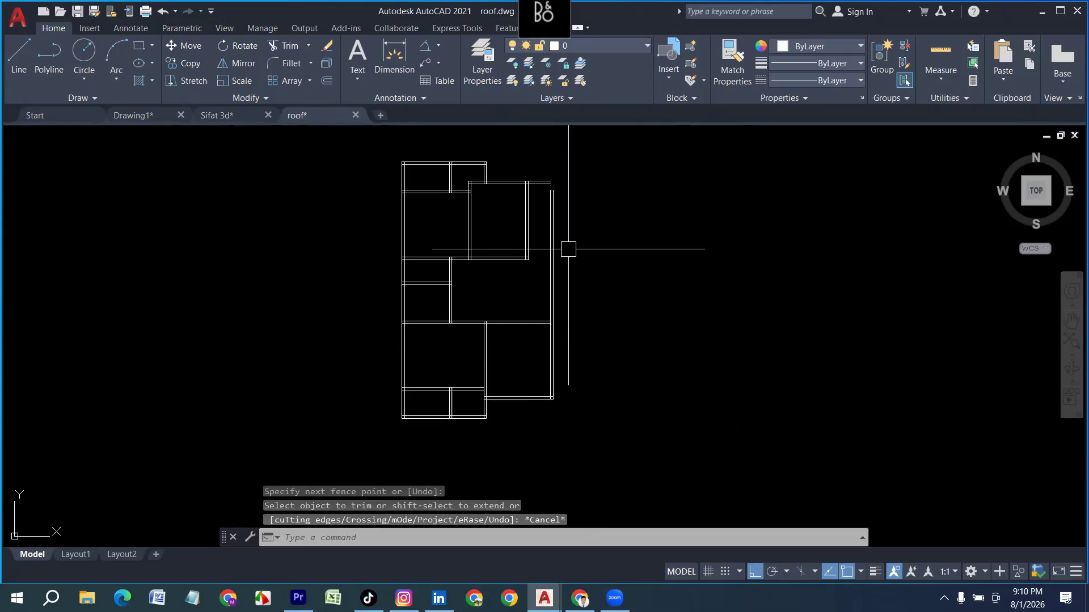
pyautogui.moveTo(569, 248); pyautogui.dragTo(589, 334, button='middle')
pyautogui.press('Escape')
pyautogui.press('Escape')
pyautogui.press('Escape')
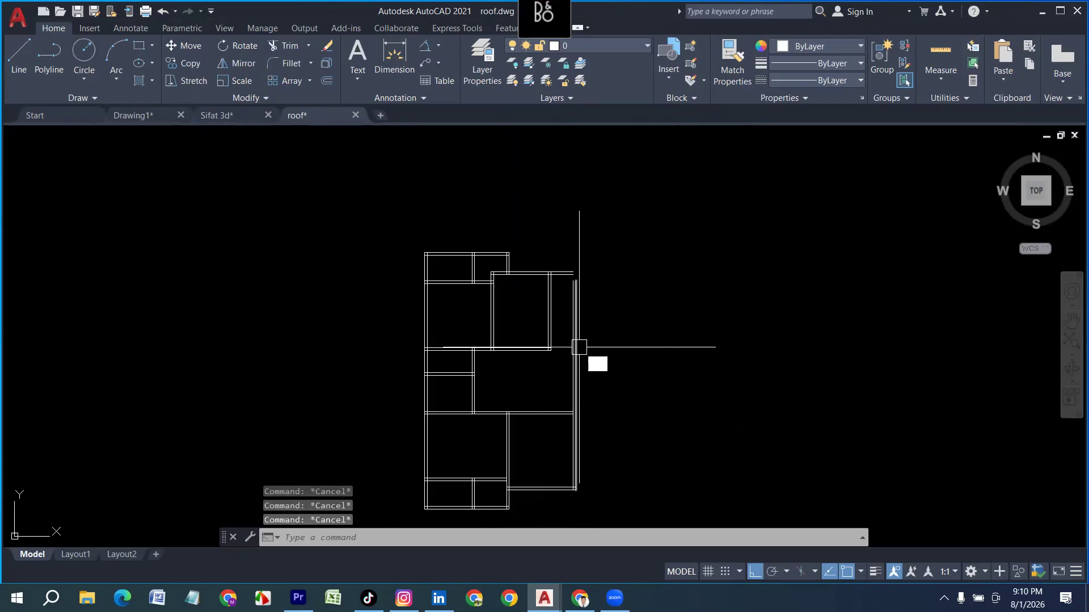
pyautogui.write('tr')
pyautogui.press('space')
pyautogui.click(594, 363)
pyautogui.click(539, 375)
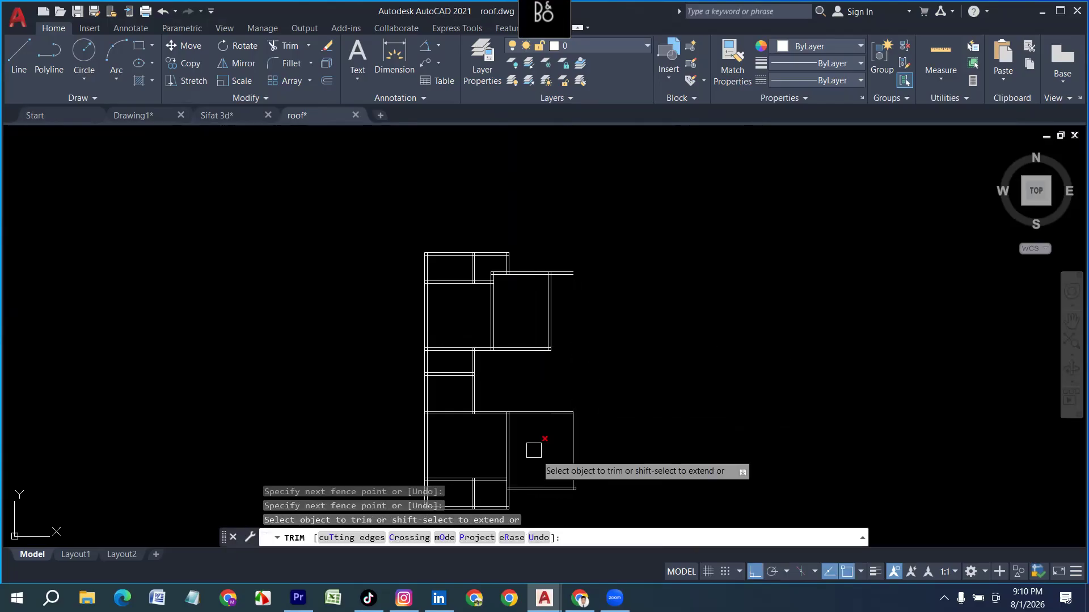
pyautogui.scroll(5, 533, 450)
pyautogui.press('Escape')
pyautogui.press('Escape')
# Step: Offset the lower-right room's right wall line 5" outward
pyautogui.write('op')
pyautogui.press('Escape')
pyautogui.write('o')
pyautogui.press('space')
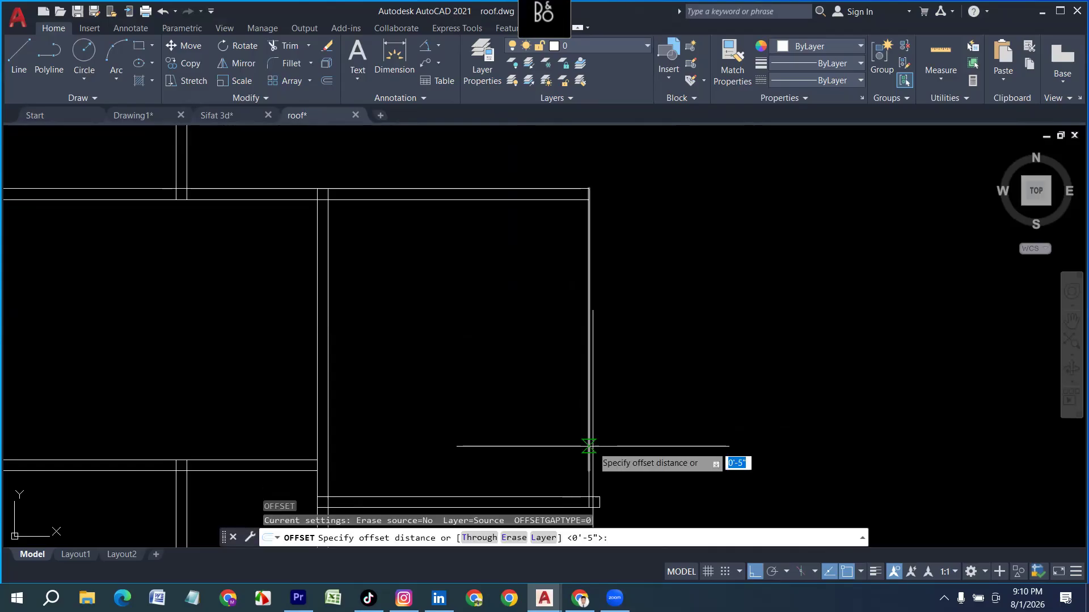
pyautogui.press('Return')
pyautogui.click(589, 434)
pyautogui.click(669, 434)
pyautogui.scroll(-2, 624, 420)
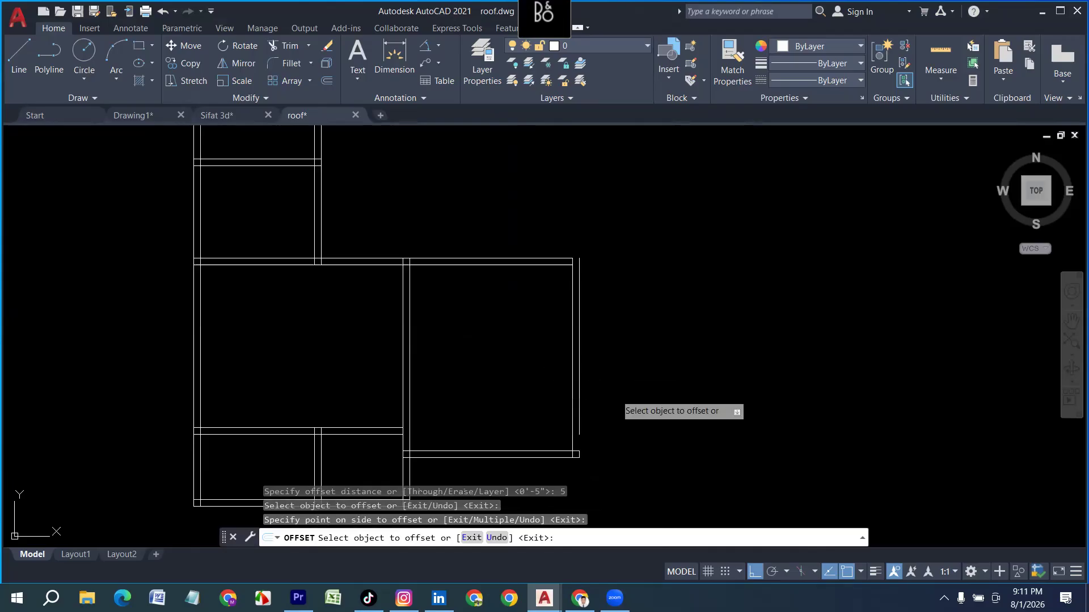
pyautogui.press('Escape')
# Step: Extend the lower-right room's two top wall lines to the new outer line, and that outer line down to the bottom wall
pyautogui.scroll(2, 574, 428)
pyautogui.write('ex')
pyautogui.press('space')
pyautogui.click(494, 200)
pyautogui.click(494, 146)
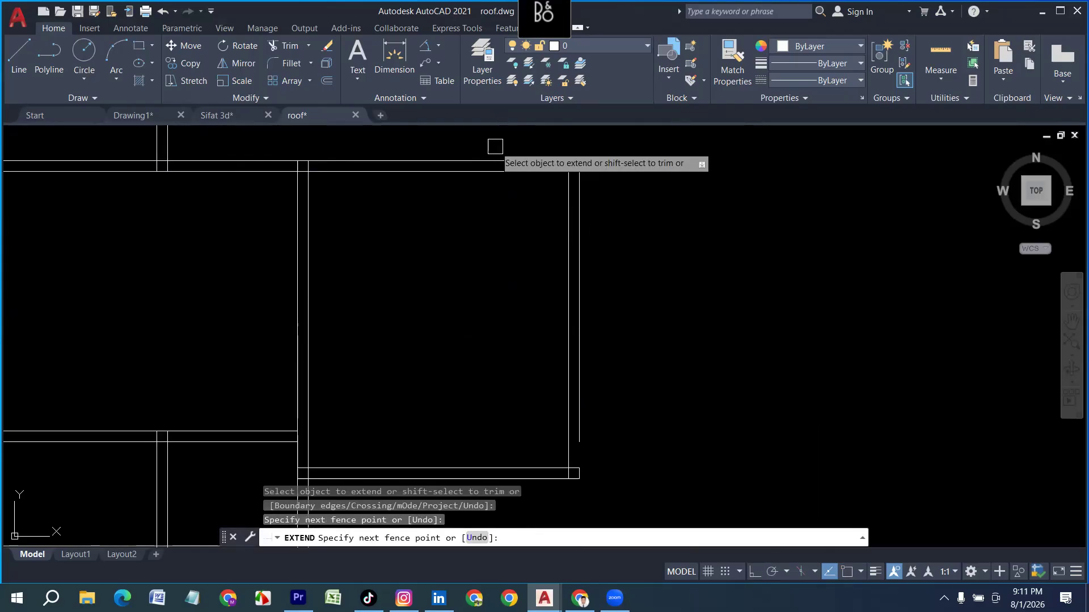
pyautogui.press('Escape')
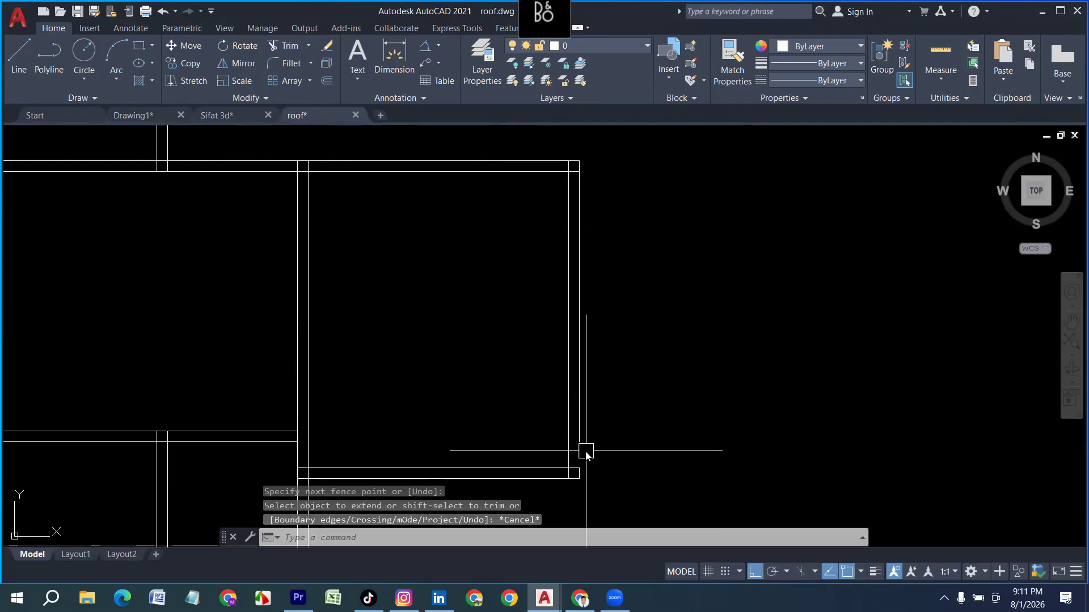
pyautogui.write('ex')
pyautogui.press('space')
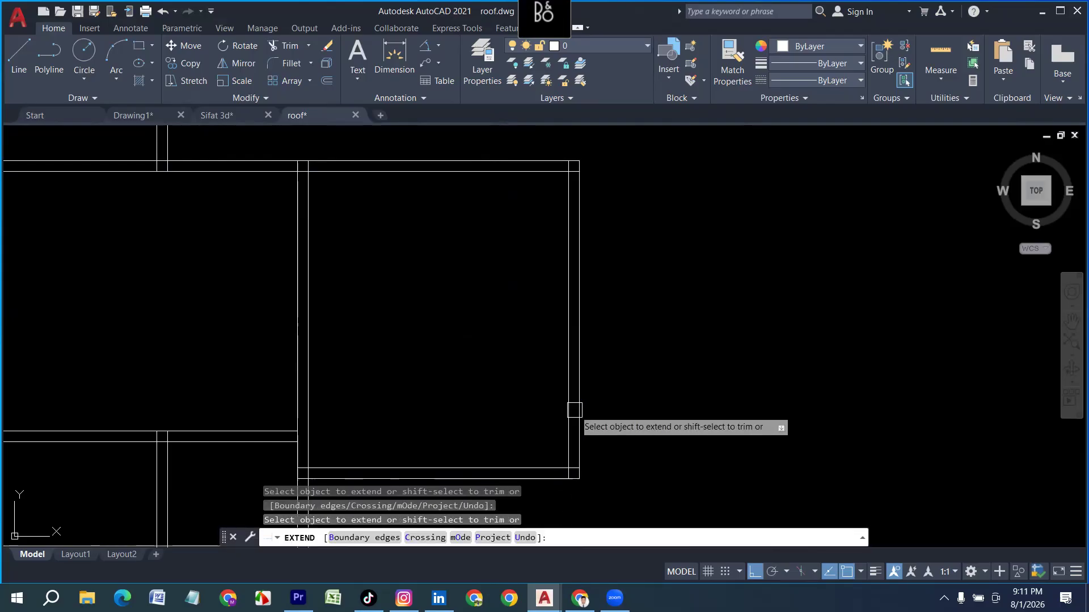
pyautogui.scroll(-4, 575, 410)
pyautogui.press('Escape')
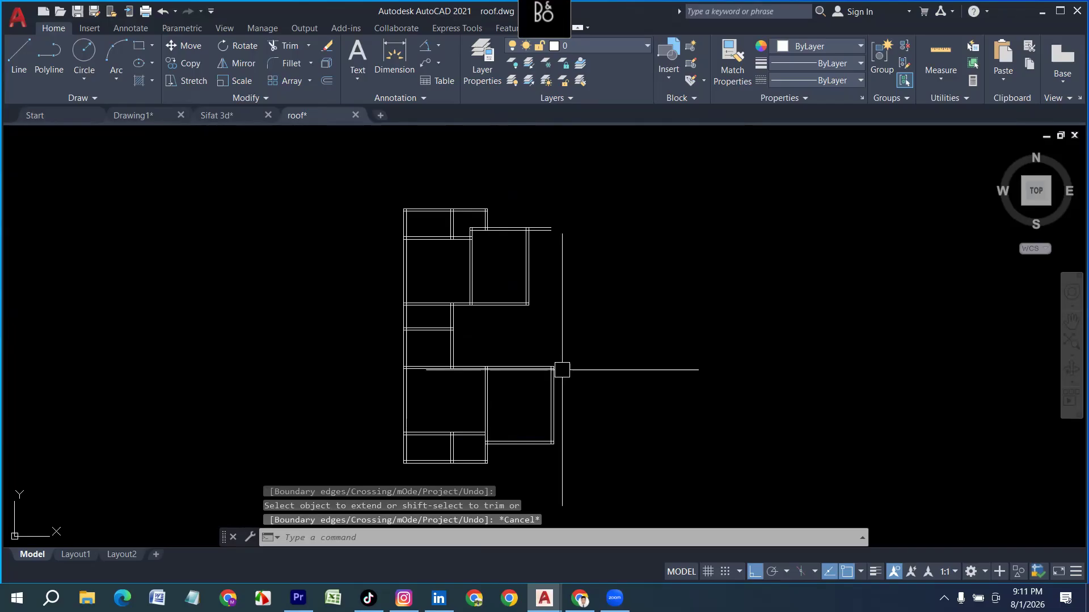
pyautogui.scroll(2, 558, 265)
pyautogui.scroll(-2, 543, 227)
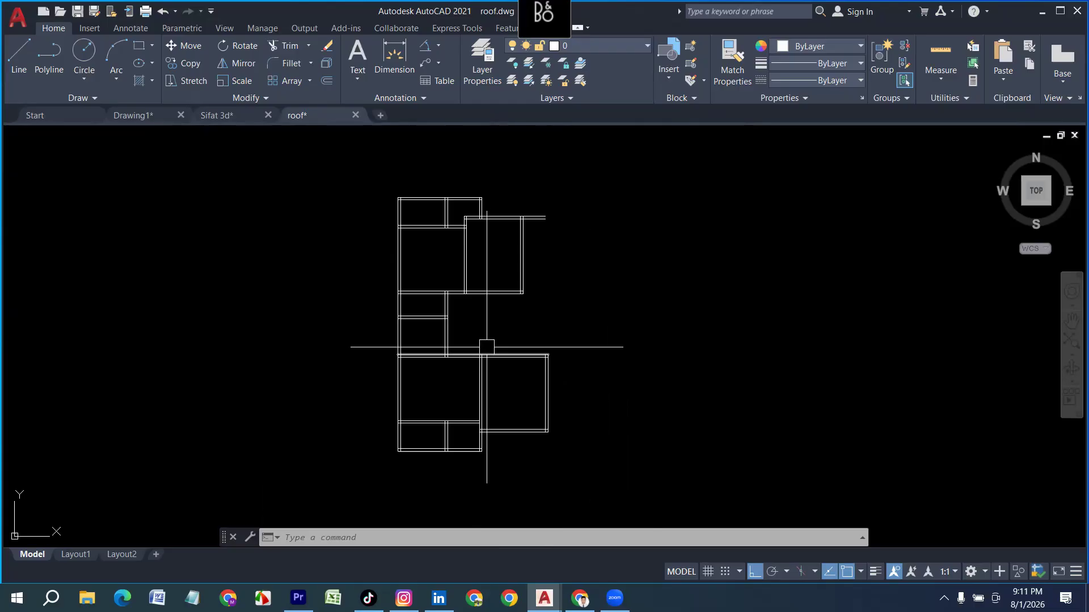
pyautogui.scroll(2, 411, 224)
pyautogui.moveTo(430, 260); pyautogui.dragTo(386, 290, button='middle')
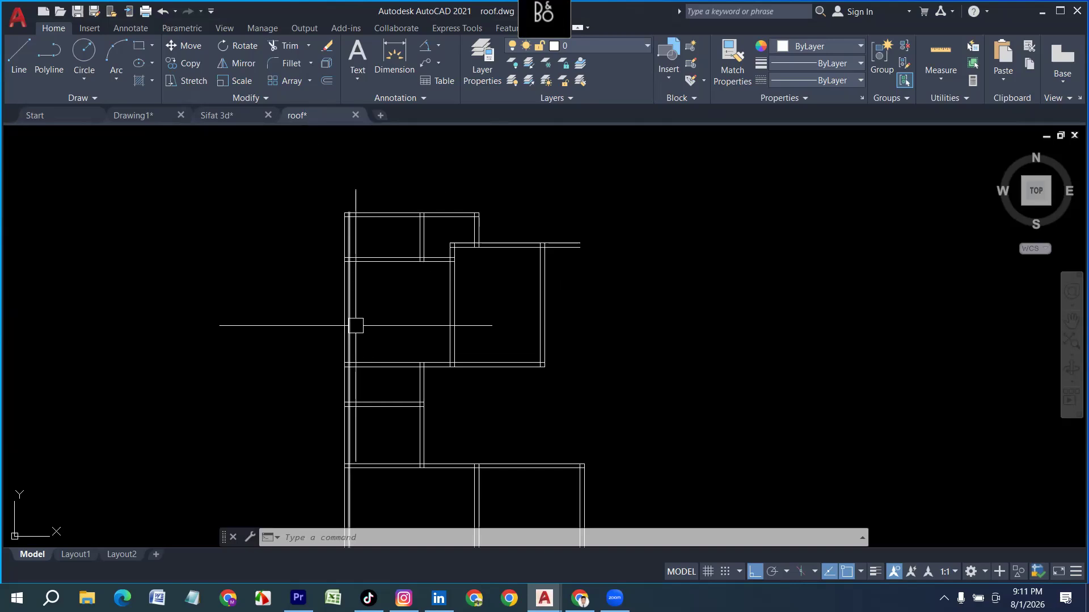
pyautogui.moveTo(496, 338); pyautogui.dragTo(351, 290, button='middle')
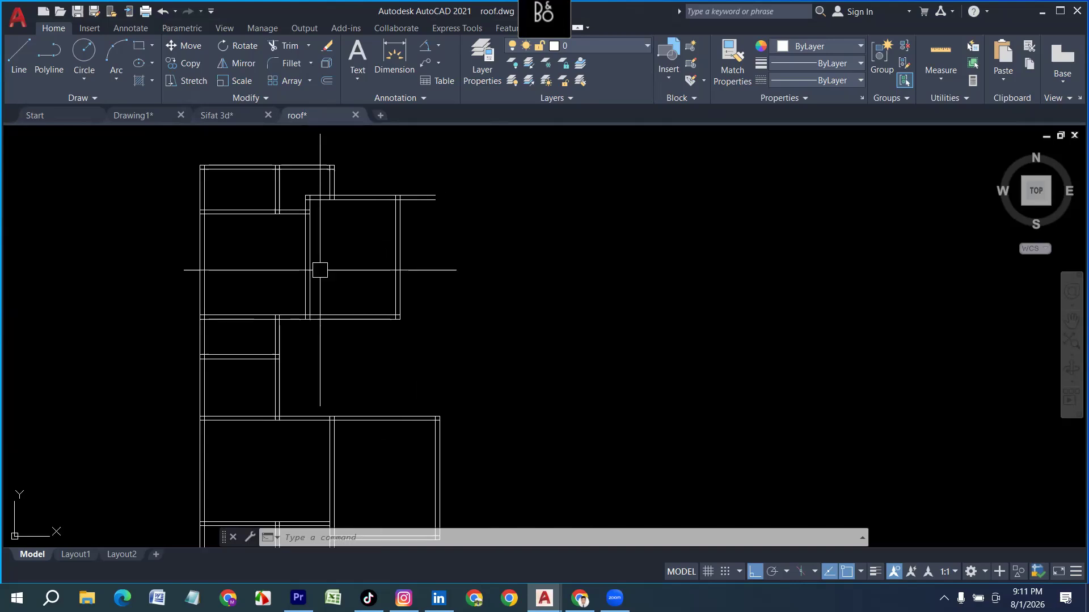
pyautogui.moveTo(543, 291); pyautogui.dragTo(535, 289, button='middle')
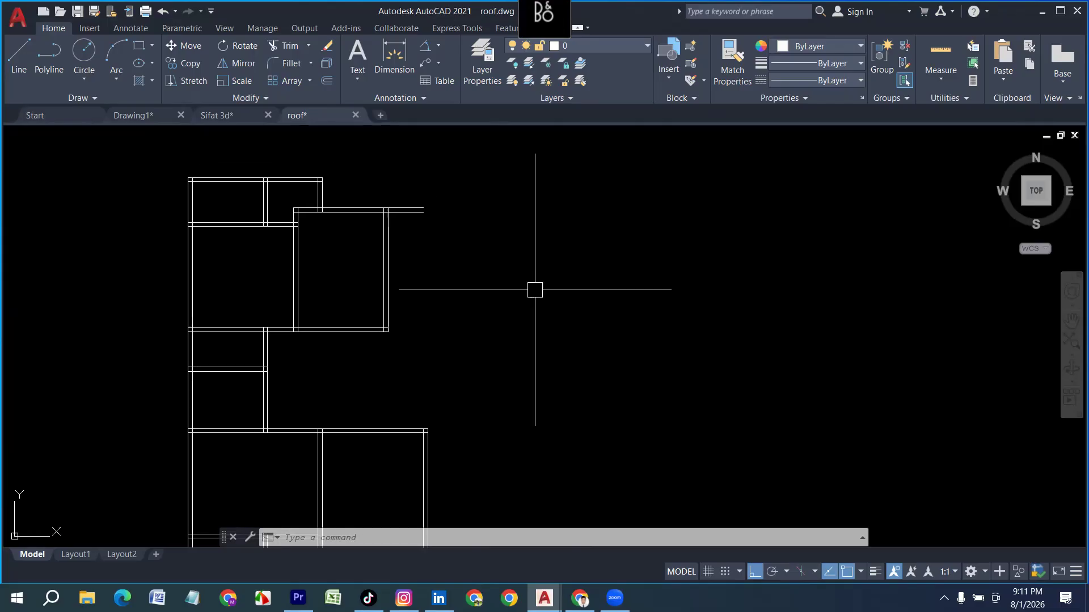
# Step: Set the current object color to Red and draw an 18 by 18 square in the empty space beside the upper rooms
pyautogui.click(860, 46)
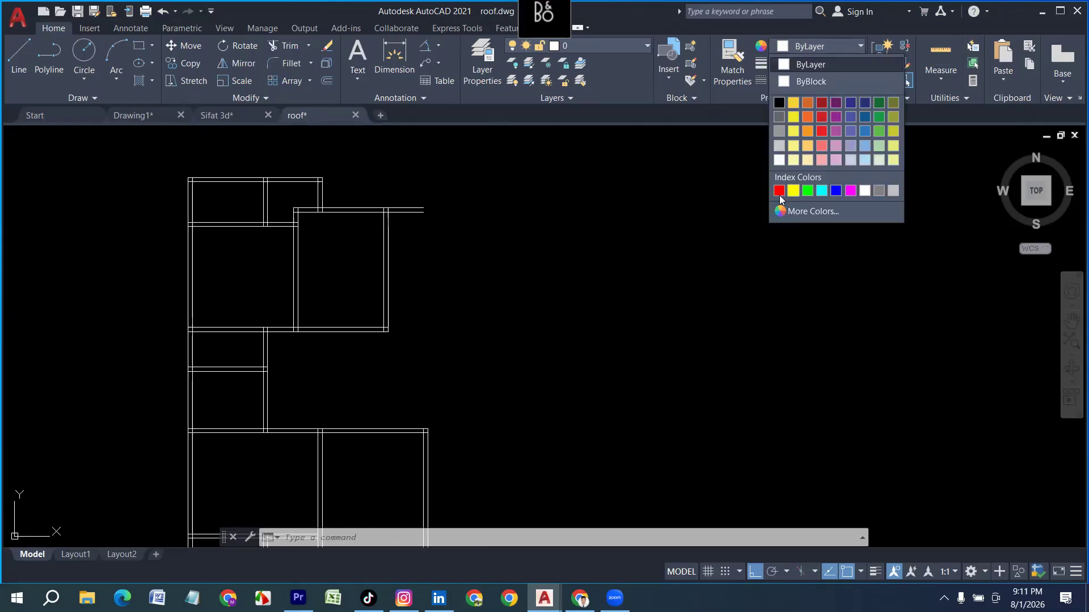
pyautogui.click(779, 193)
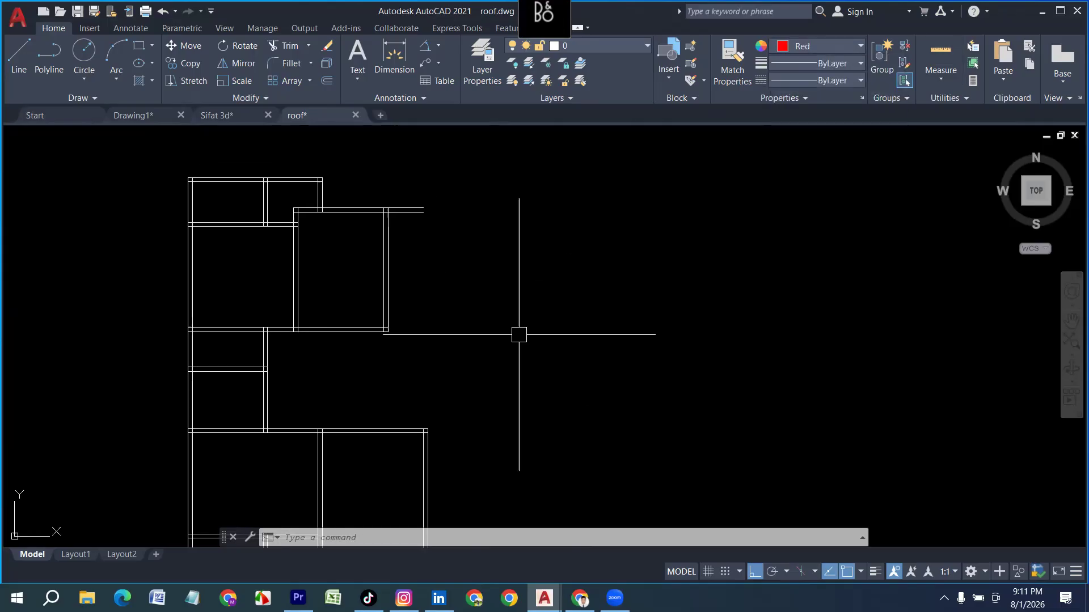
pyautogui.write('rec')
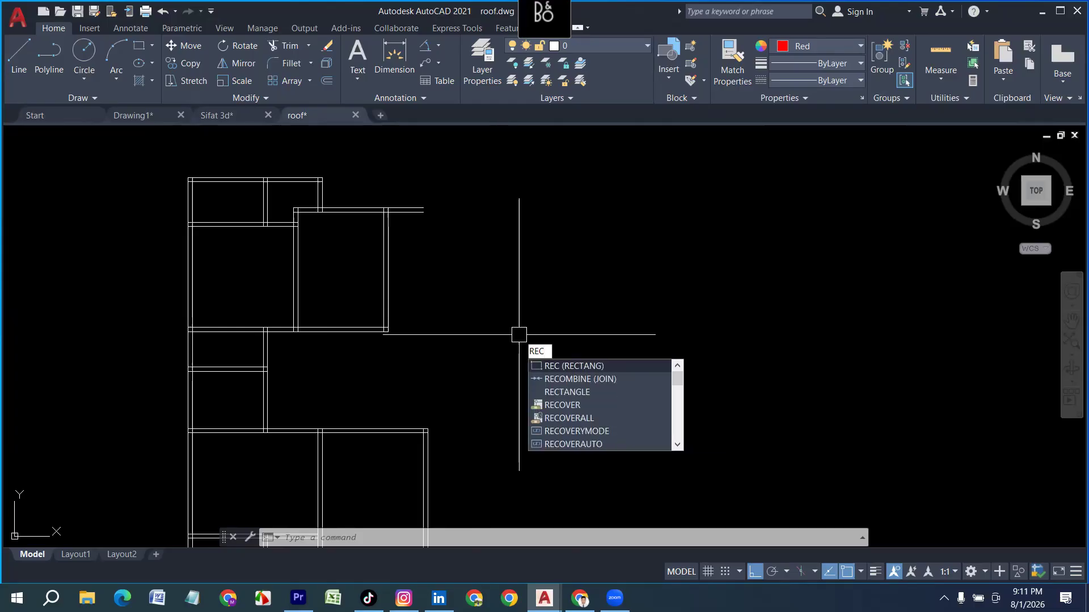
pyautogui.press('Return')
pyautogui.click(491, 261)
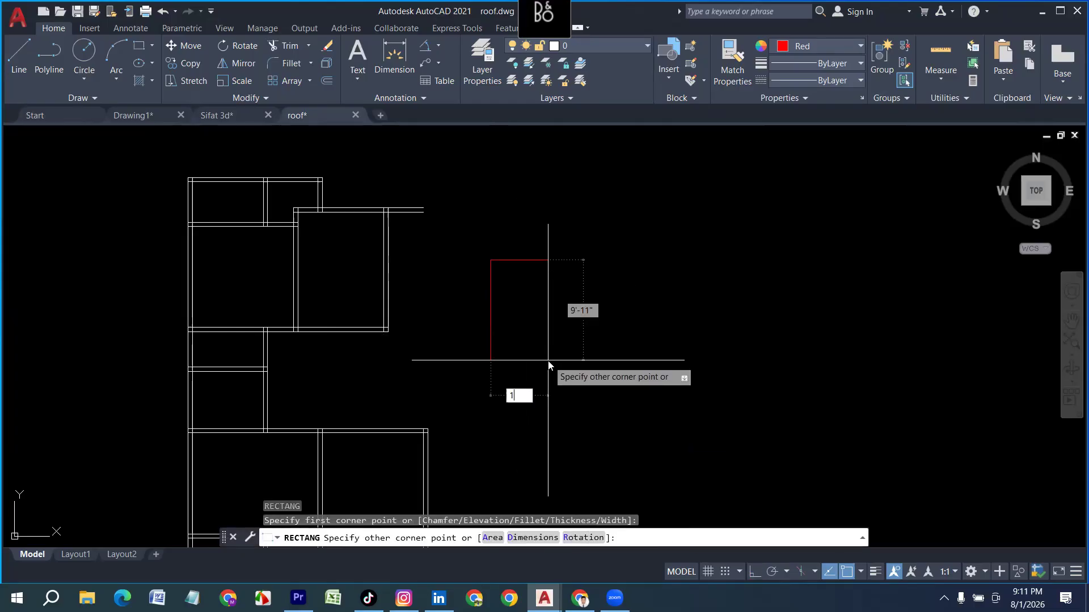
pyautogui.write('18')
pyautogui.press('Tab')
pyautogui.write('1')
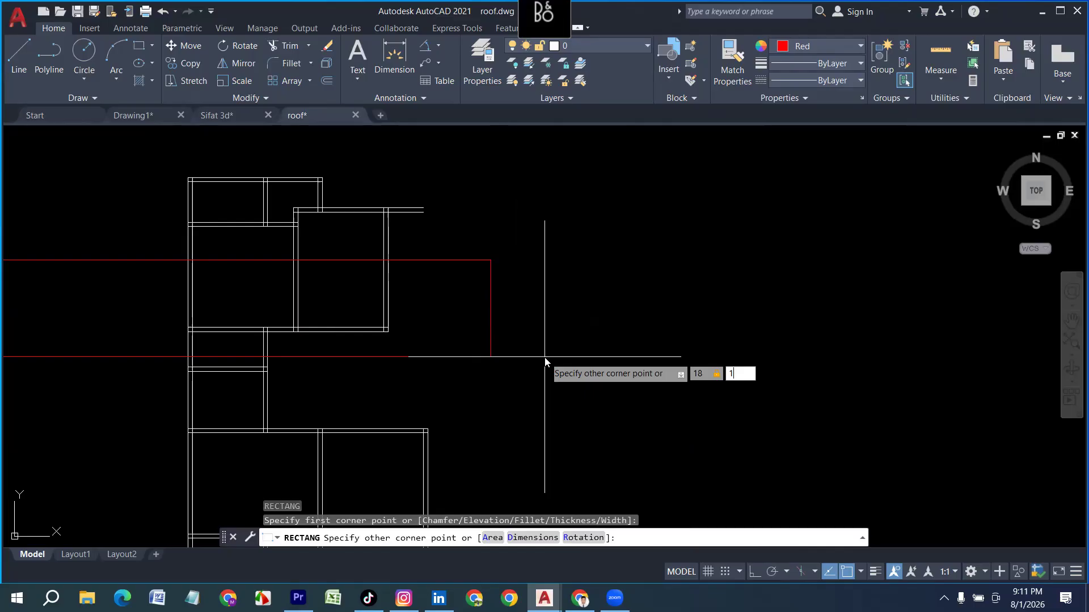
pyautogui.write('8')
pyautogui.press('Return')
pyautogui.scroll(2, 167, 196)
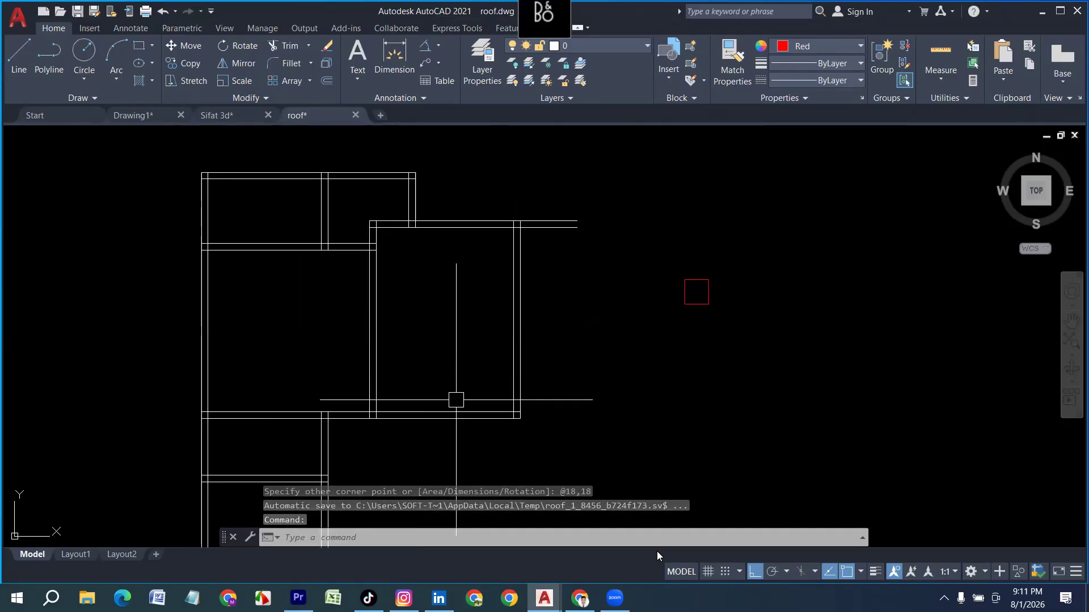
# Step: Draw a guide line from the upper-left room's inner corner below the top-left partition wall, 11" to the right and up across the wall
pyautogui.scroll(-4, 304, 352)
pyautogui.scroll(4, 266, 340)
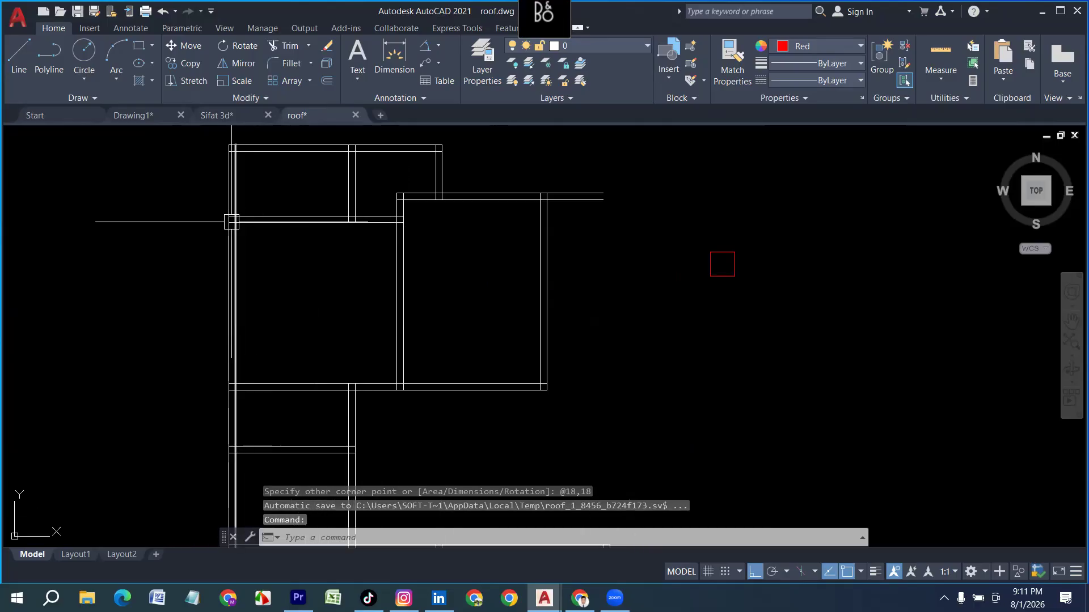
pyautogui.press('Escape')
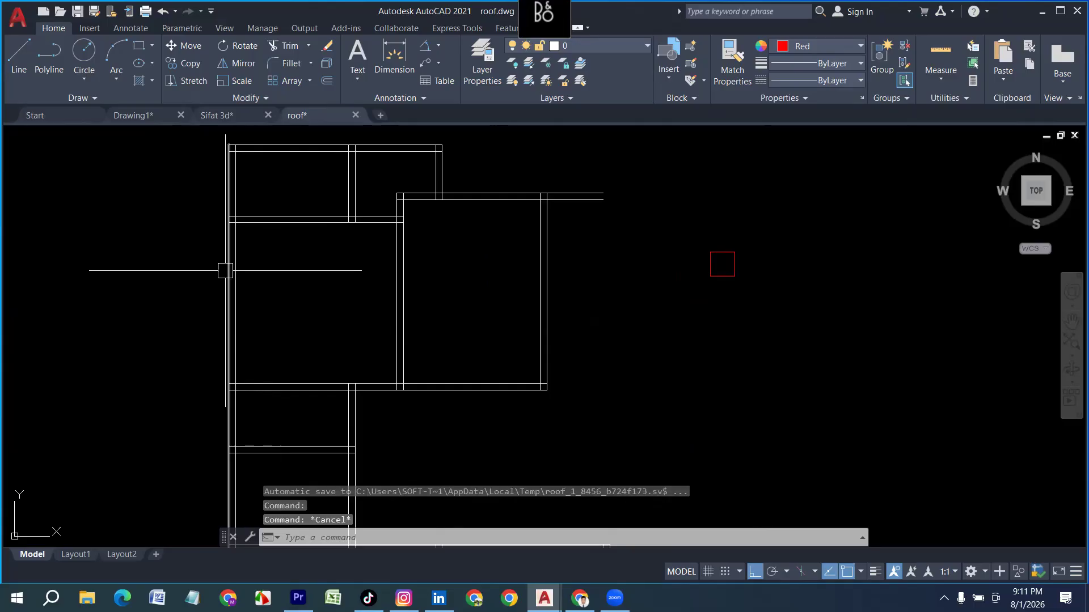
pyautogui.press('Escape')
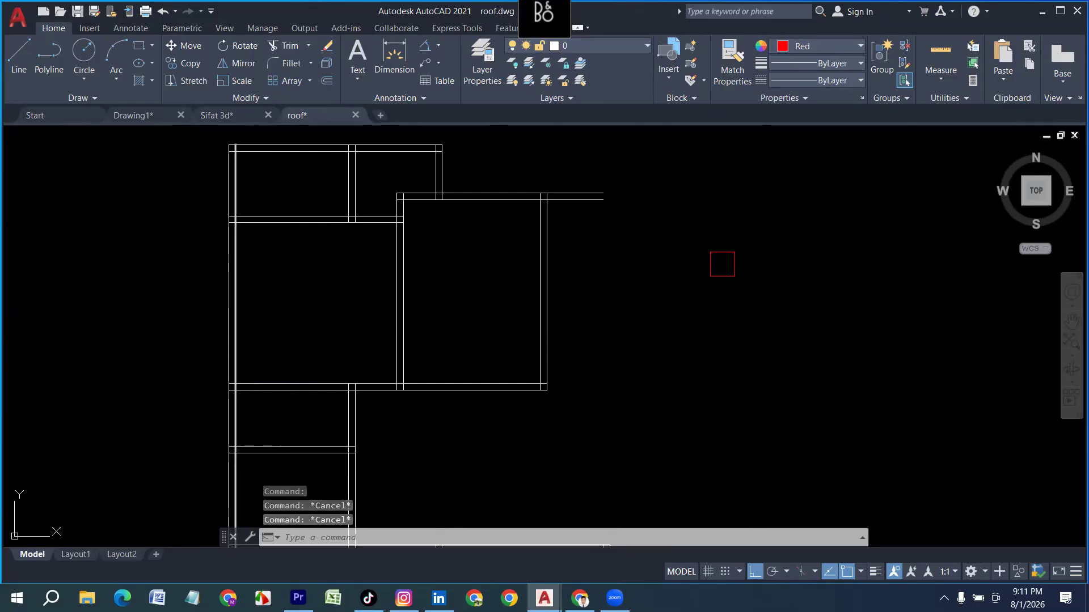
pyautogui.scroll(2, 244, 220)
pyautogui.write('l')
pyautogui.press('Return')
pyautogui.click(230, 221)
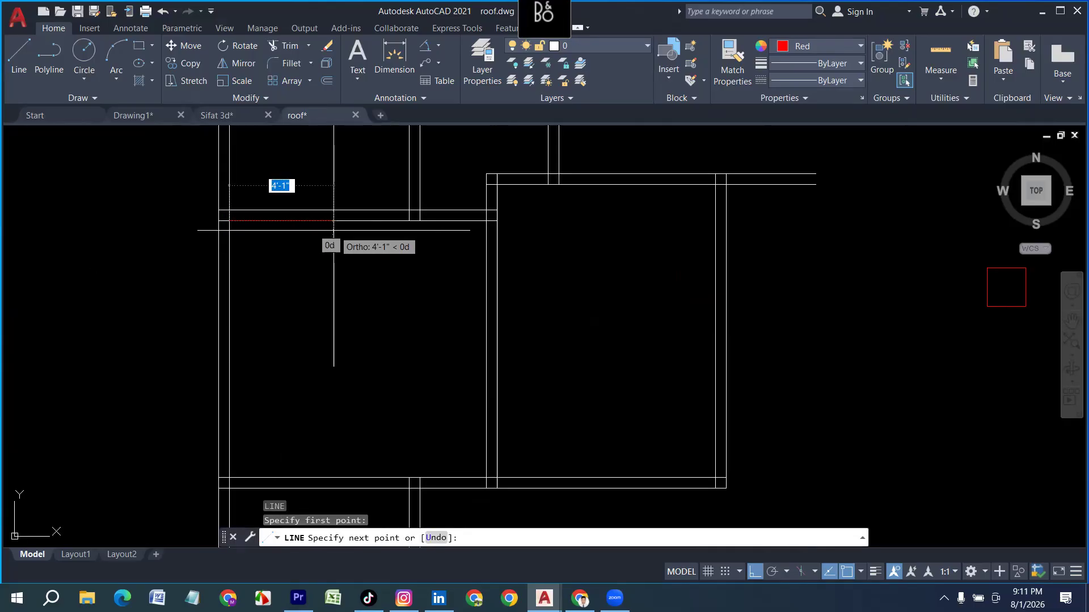
pyautogui.press('Return')
pyautogui.click(281, 154)
pyautogui.press('Return')
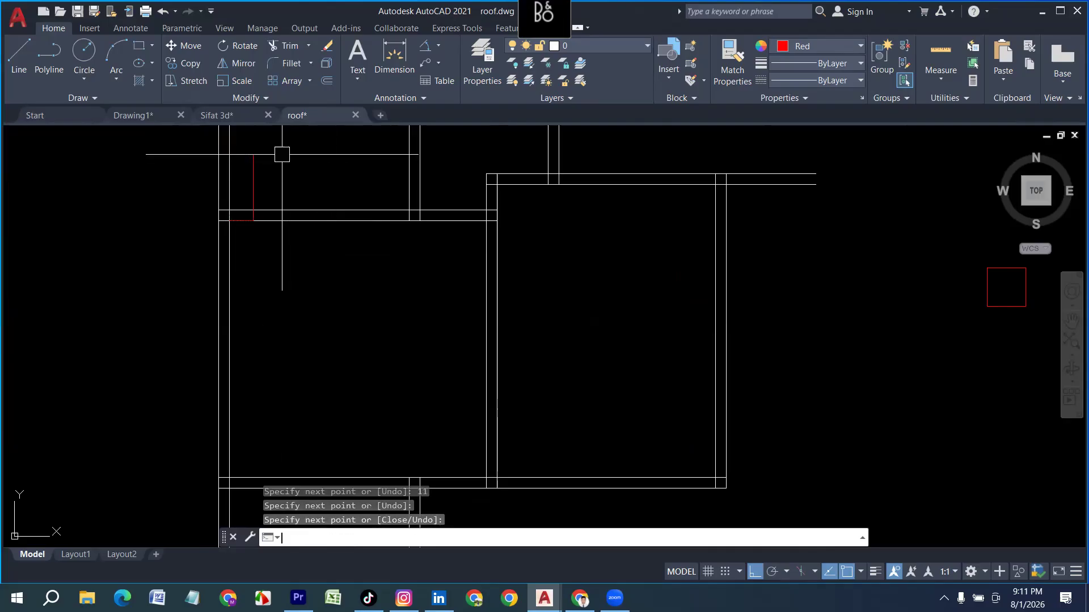
# Step: Move the red square by its lower-left corner onto the bend of the guide line
pyautogui.scroll(-2, 310, 299)
pyautogui.scroll(2, 584, 308)
pyautogui.click(615, 323)
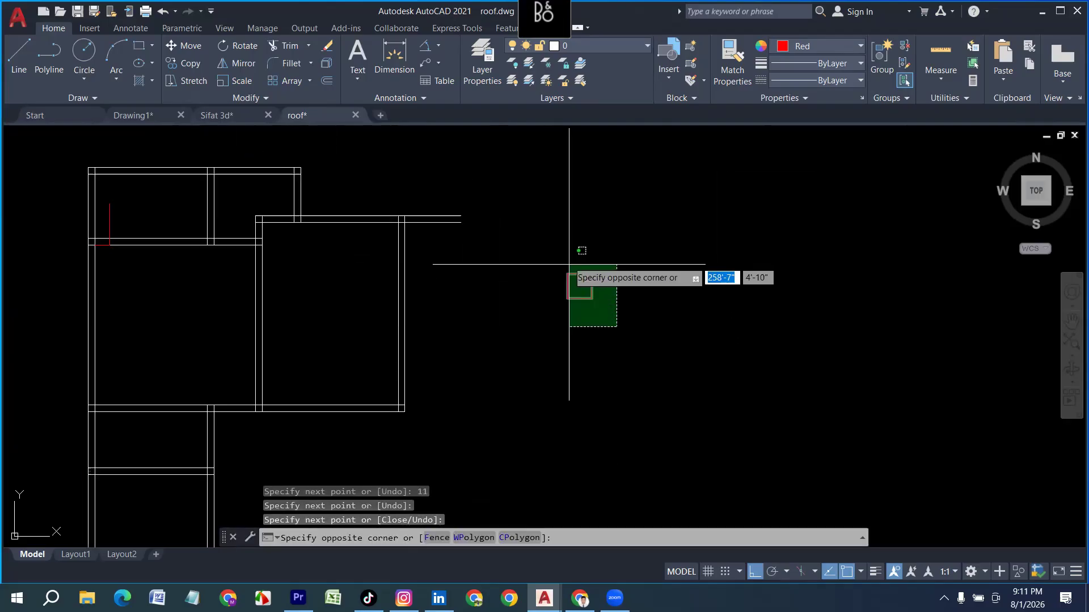
pyautogui.click(574, 273)
pyautogui.press('Return')
pyautogui.click(578, 284)
pyautogui.scroll(2, 158, 236)
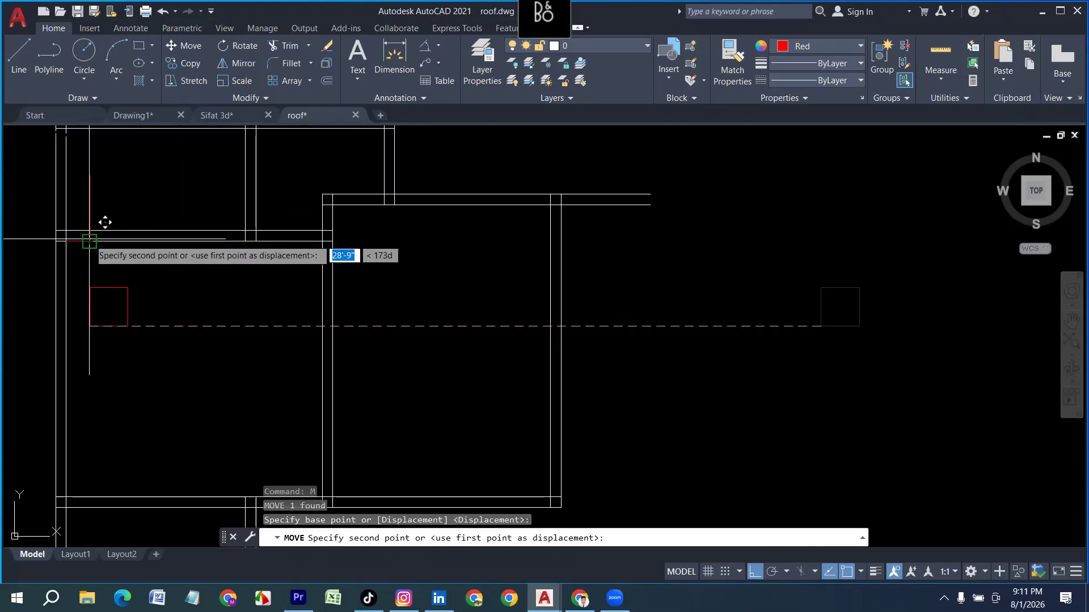
pyautogui.click(90, 241)
# Step: Erase the red guide line segments beside the placed square
pyautogui.scroll(4, 60, 240)
pyautogui.click(93, 248)
pyautogui.scroll(-10, 92, 247)
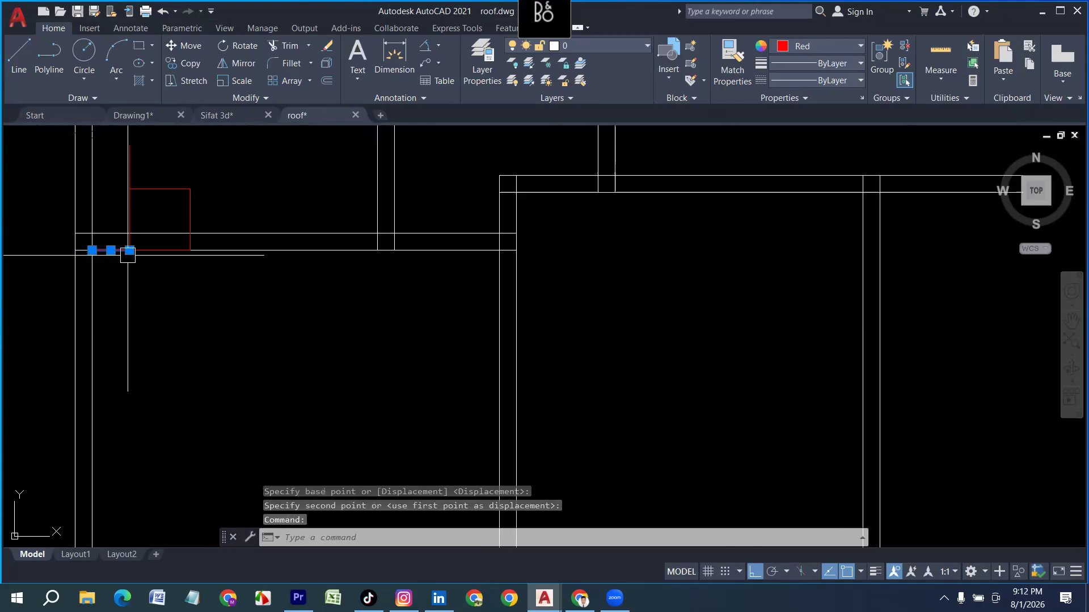
pyautogui.moveTo(158, 365); pyautogui.dragTo(178, 264, button='middle')
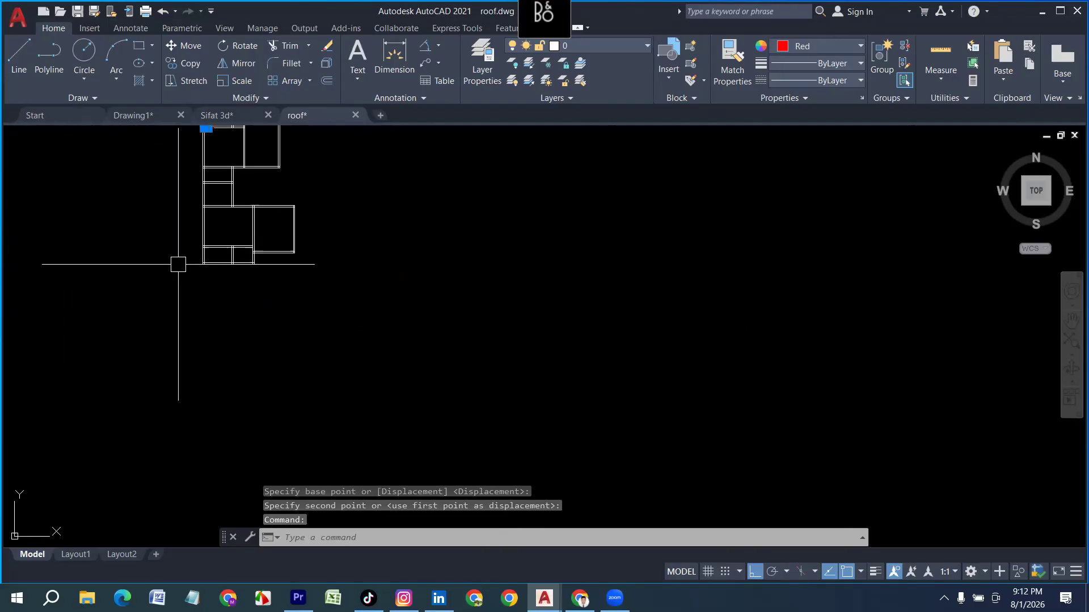
pyautogui.scroll(8, 211, 243)
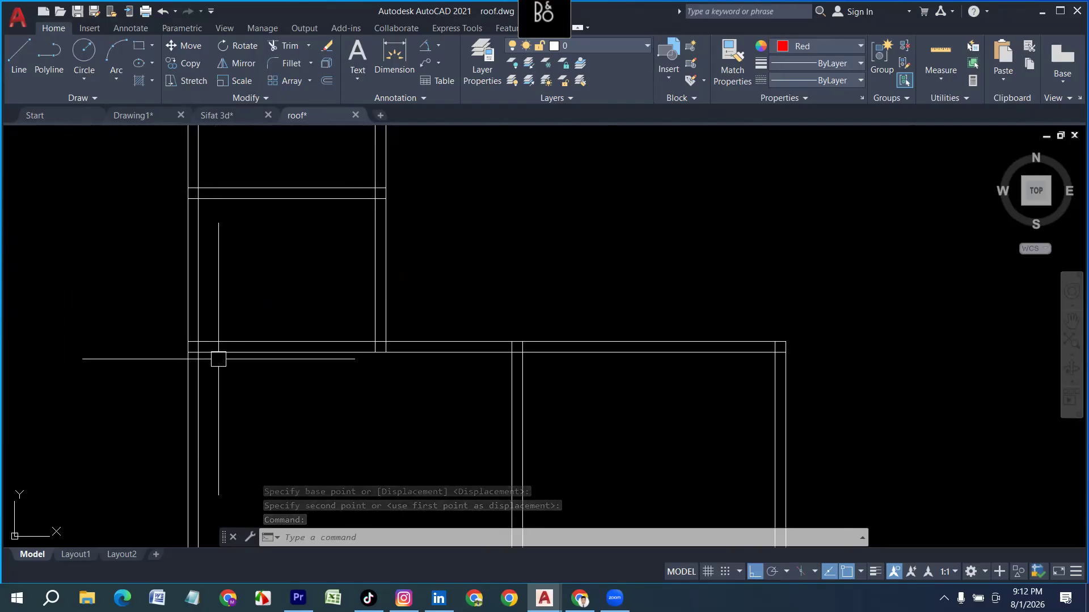
pyautogui.scroll(-3, 220, 369)
pyautogui.scroll(-2, 230, 395)
pyautogui.press('Escape')
pyautogui.press('Escape')
pyautogui.scroll(6, 211, 195)
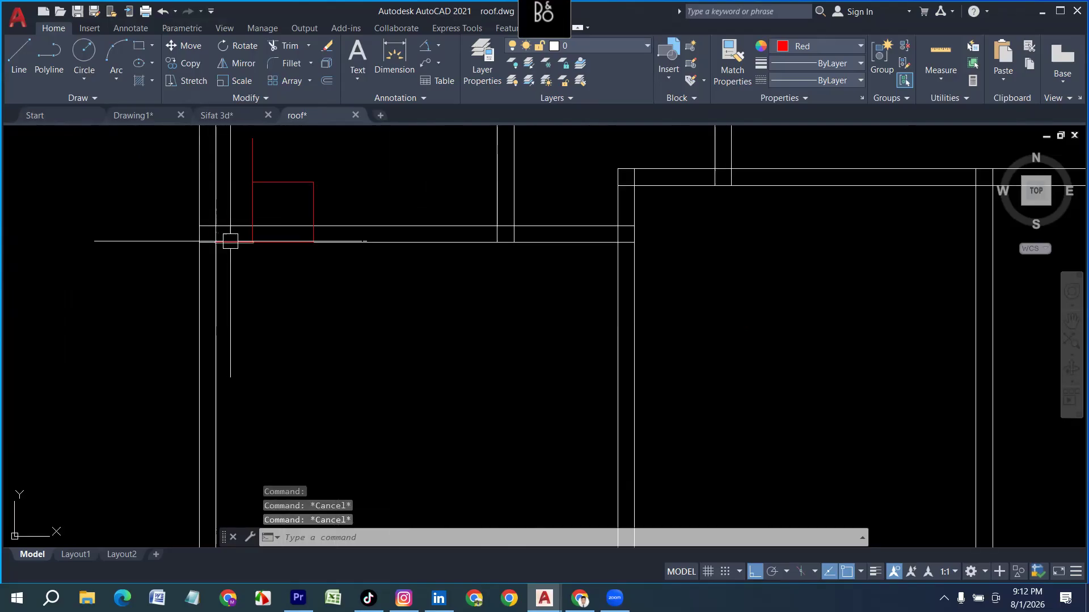
pyautogui.click(231, 242)
pyautogui.press('Delete')
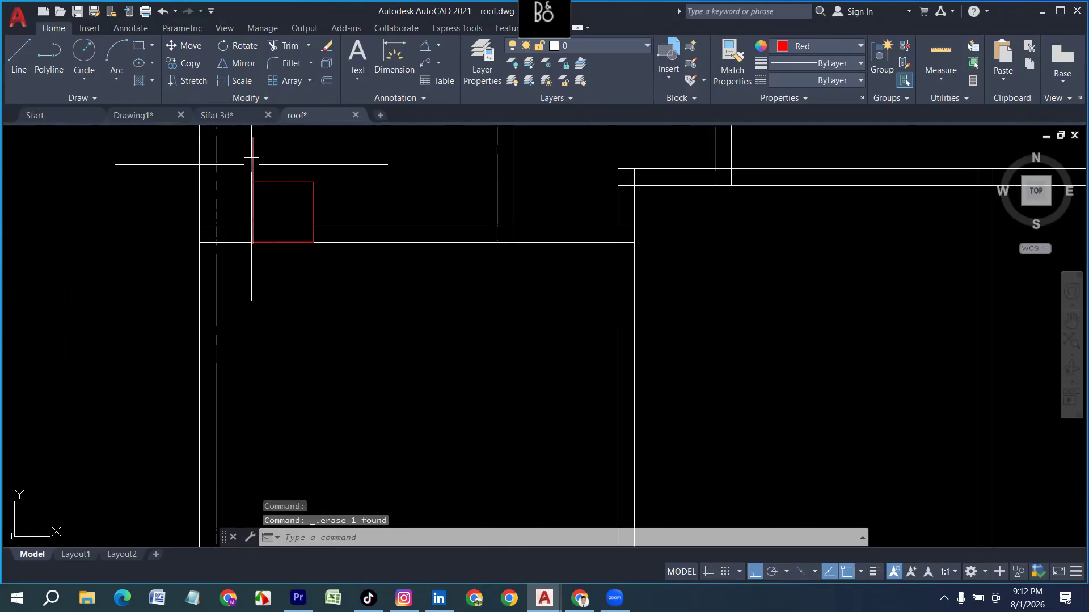
# Step: Copy the red square by its lower-left corner straight down onto the top wall of the large lower-left room
pyautogui.click(275, 182)
pyautogui.write('c')
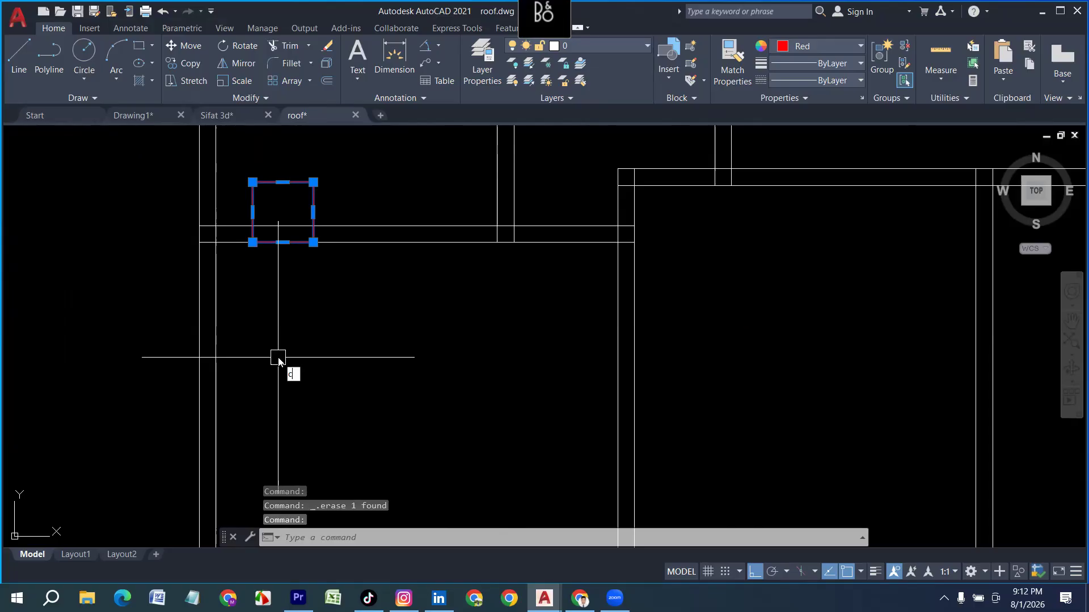
pyautogui.write('p')
pyautogui.press('Return')
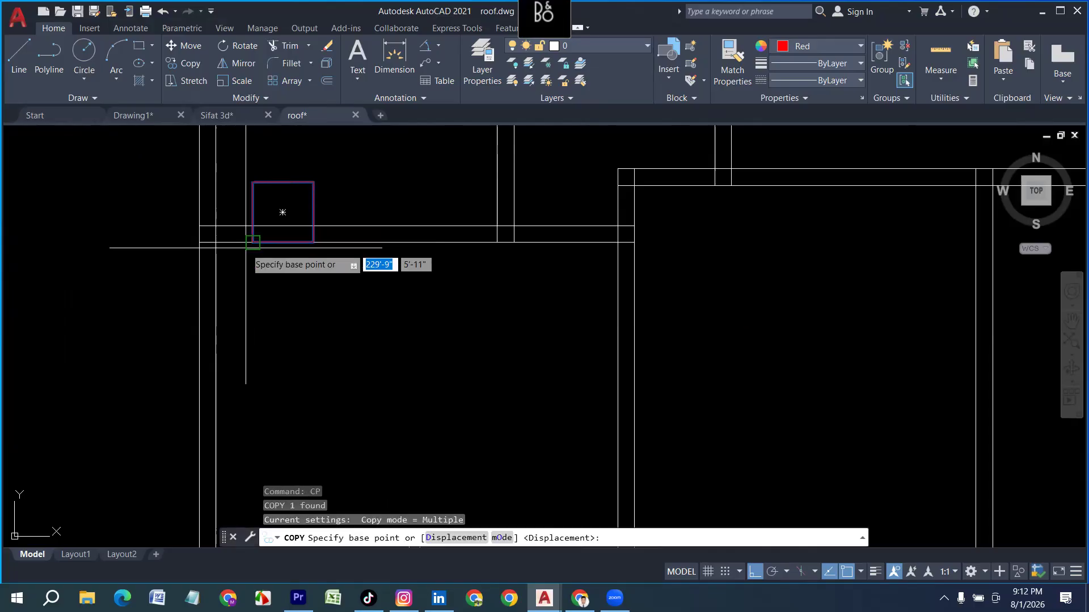
pyautogui.click(249, 244)
pyautogui.scroll(-6, 256, 211)
pyautogui.scroll(3, 277, 410)
pyautogui.scroll(4, 241, 230)
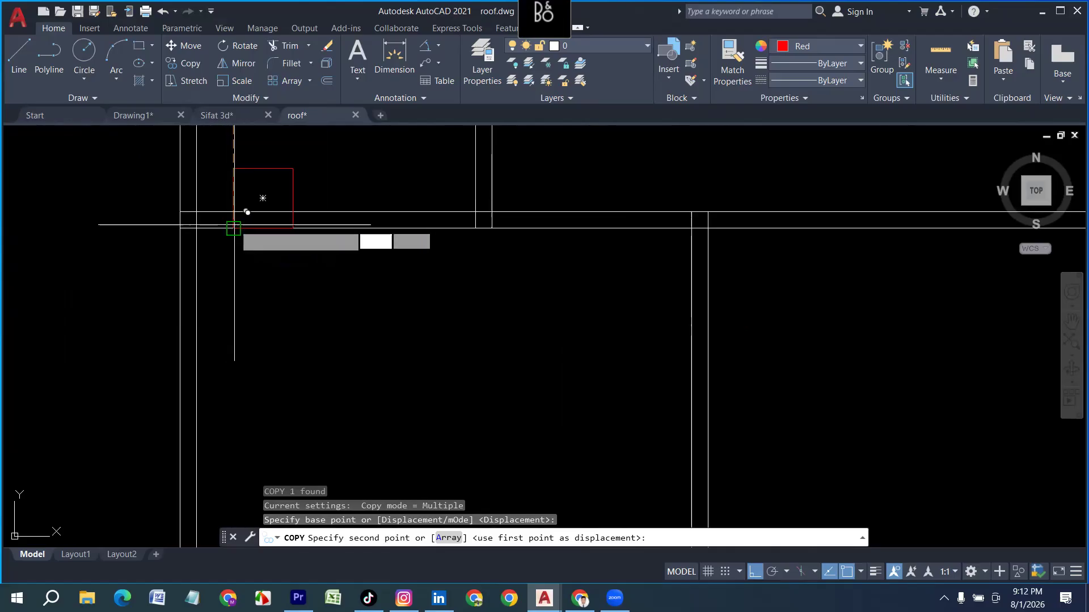
pyautogui.click(234, 226)
pyautogui.scroll(-6, 246, 305)
pyautogui.press('Escape')
pyautogui.scroll(-4, 310, 344)
pyautogui.scroll(2, 319, 345)
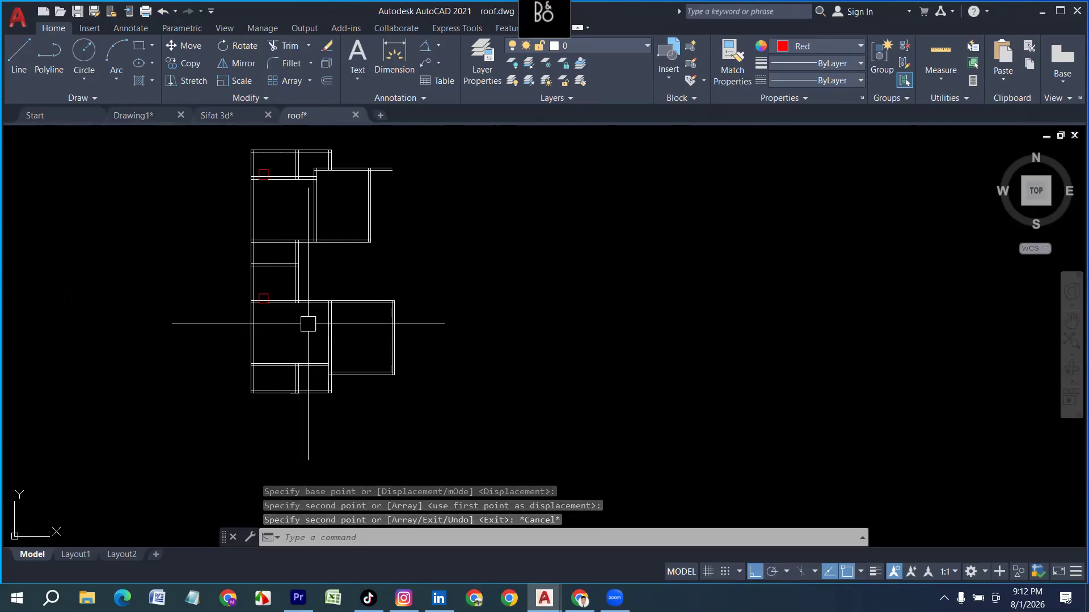
# Step: Draw a 10 by 22 red rectangle in the empty area beside the lower-right room
pyautogui.scroll(4, 277, 392)
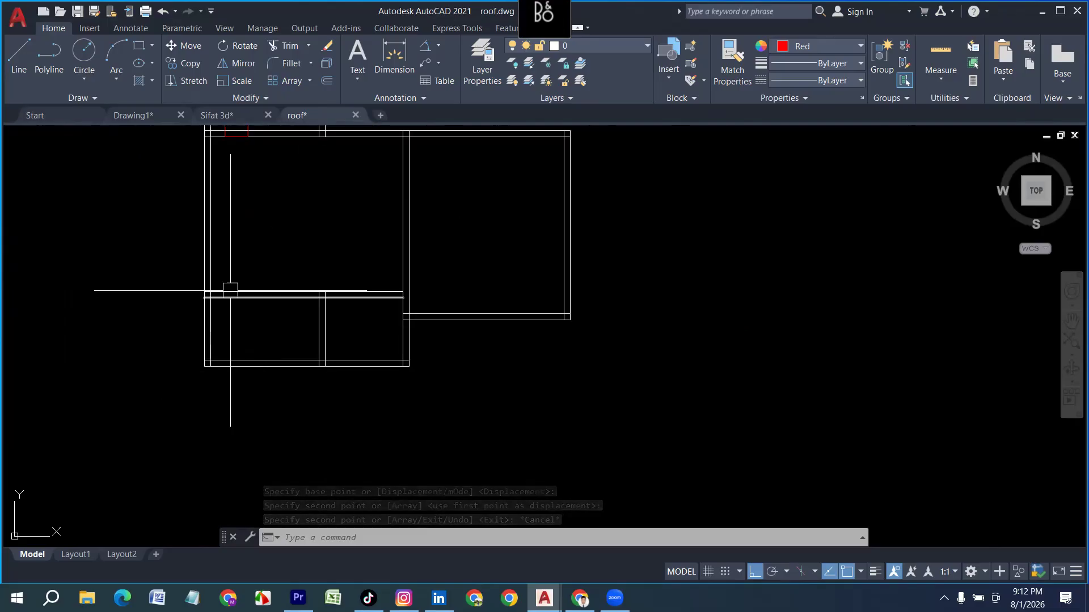
pyautogui.moveTo(324, 369); pyautogui.dragTo(187, 417, button='middle')
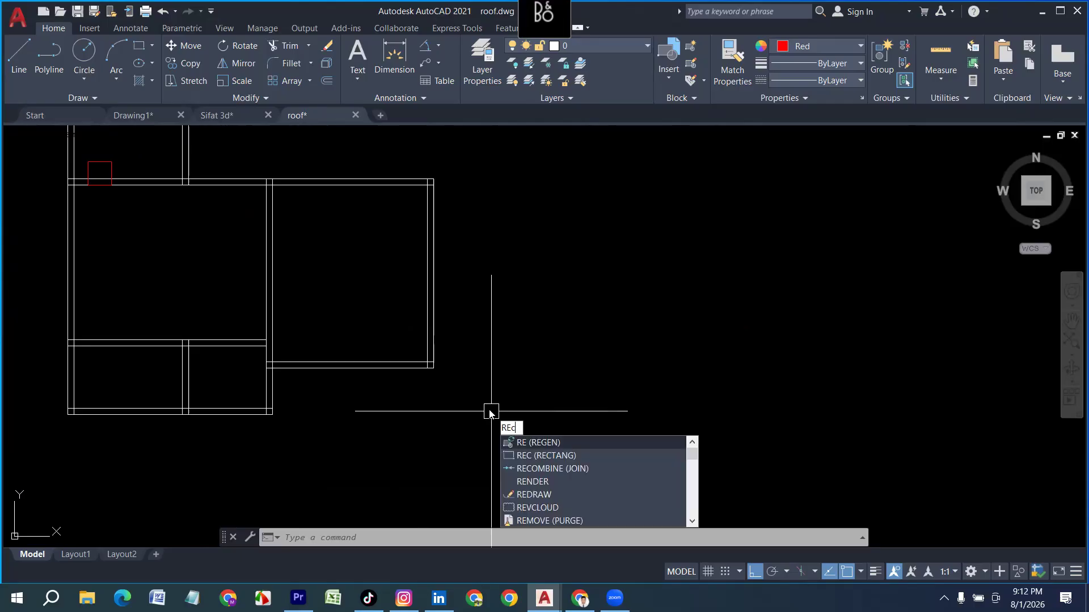
pyautogui.write('c')
pyautogui.press('Return')
pyautogui.click(492, 340)
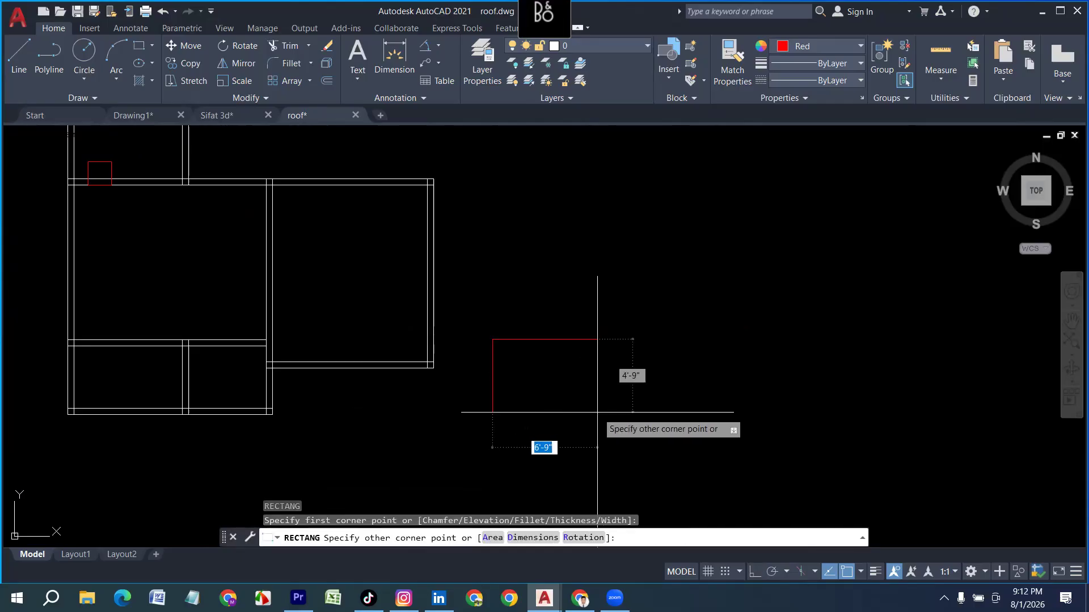
pyautogui.write('10')
pyautogui.press('Tab')
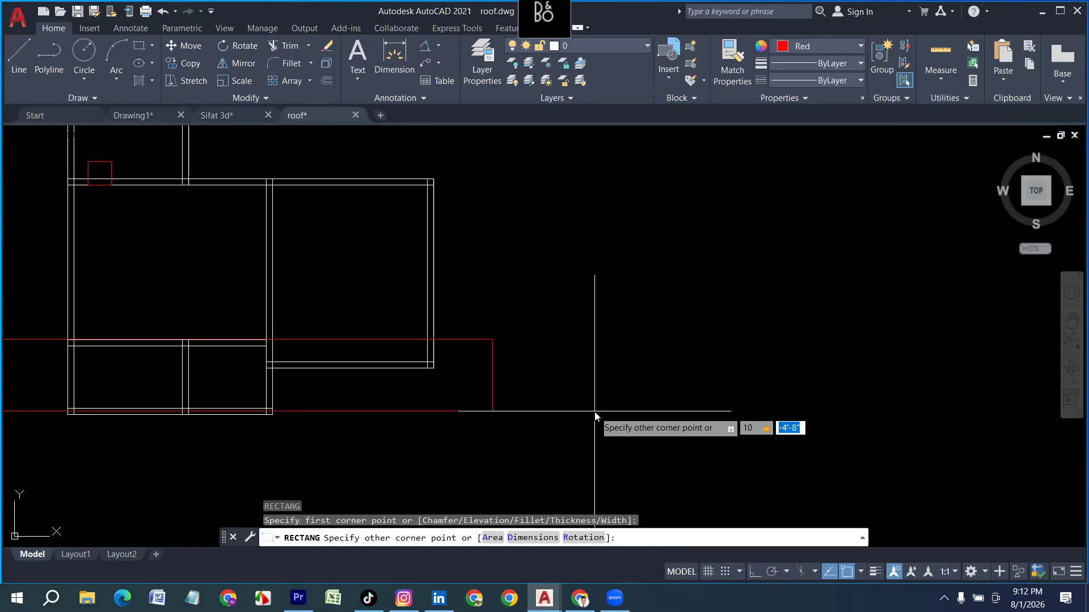
pyautogui.press('Return')
# Step: Rotate the new rectangle 90 degrees clockwise about its upper-right corner so it lies horizontally
pyautogui.click(521, 366)
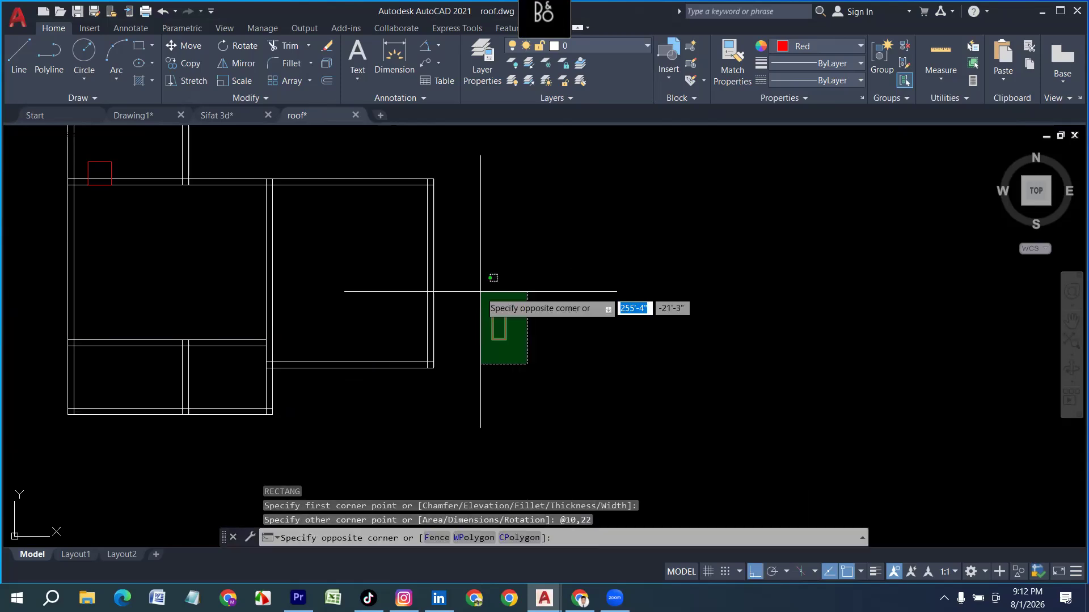
pyautogui.click(488, 296)
pyautogui.write('ro')
pyautogui.press('Return')
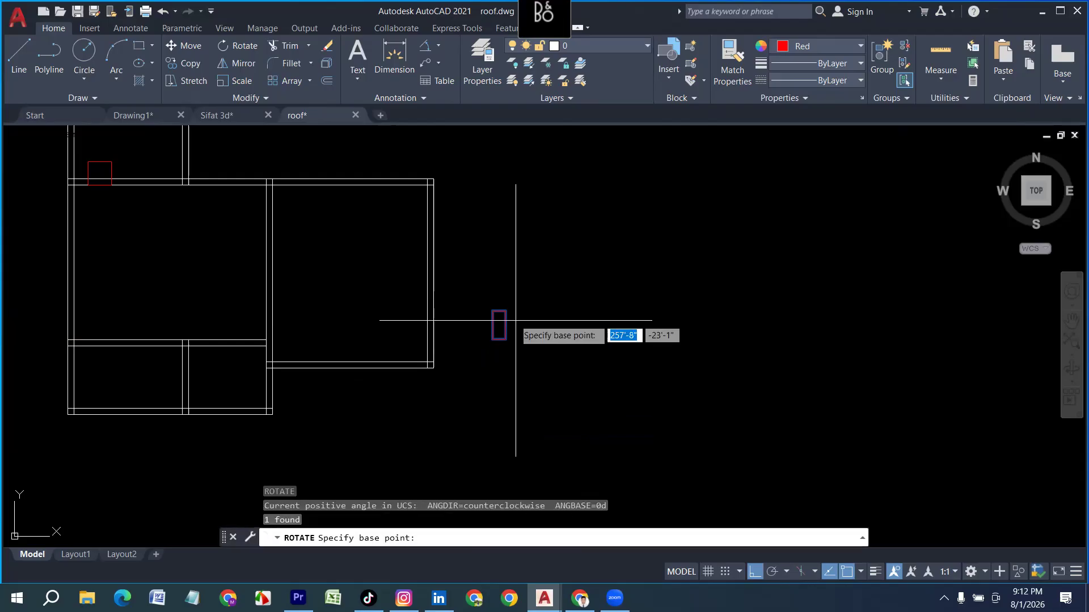
pyautogui.click(505, 311)
pyautogui.click(550, 413)
pyautogui.press('Return')
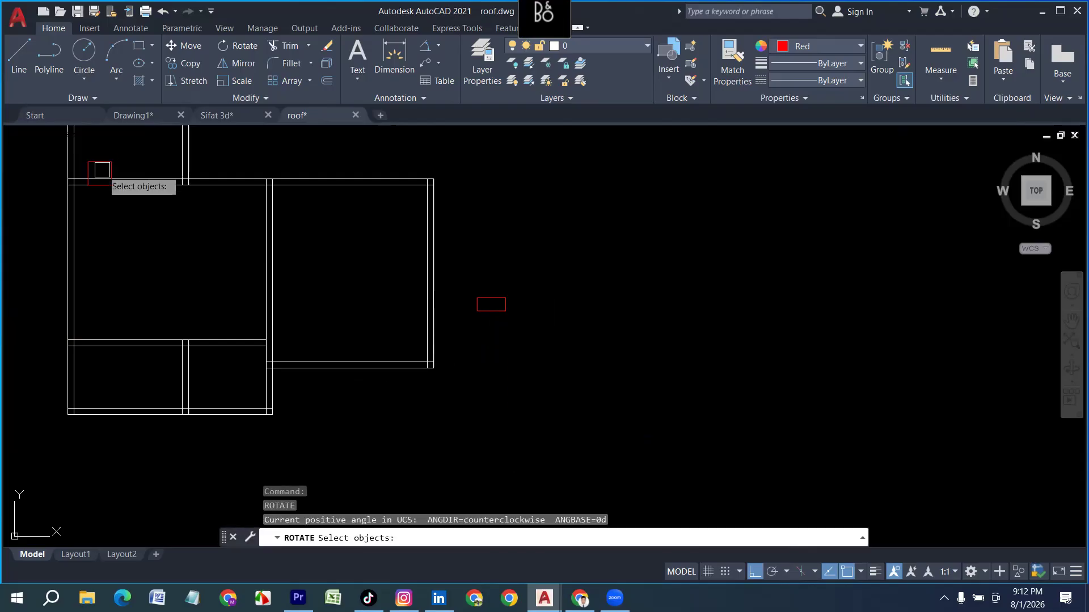
pyautogui.press('Escape')
pyautogui.press('Escape')
pyautogui.press('Escape')
pyautogui.write('xl')
pyautogui.press('Return')
pyautogui.write('v')
pyautogui.press('Return')
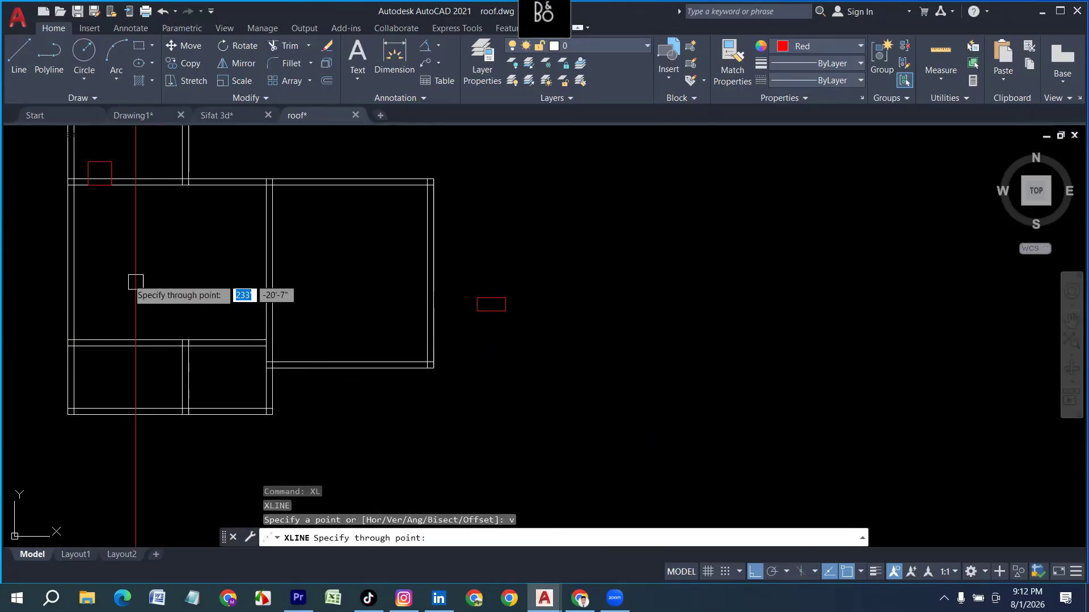
pyautogui.click(88, 184)
pyautogui.press('Return')
pyautogui.click(505, 364)
pyautogui.click(469, 291)
pyautogui.press('Escape')
pyautogui.click(92, 288)
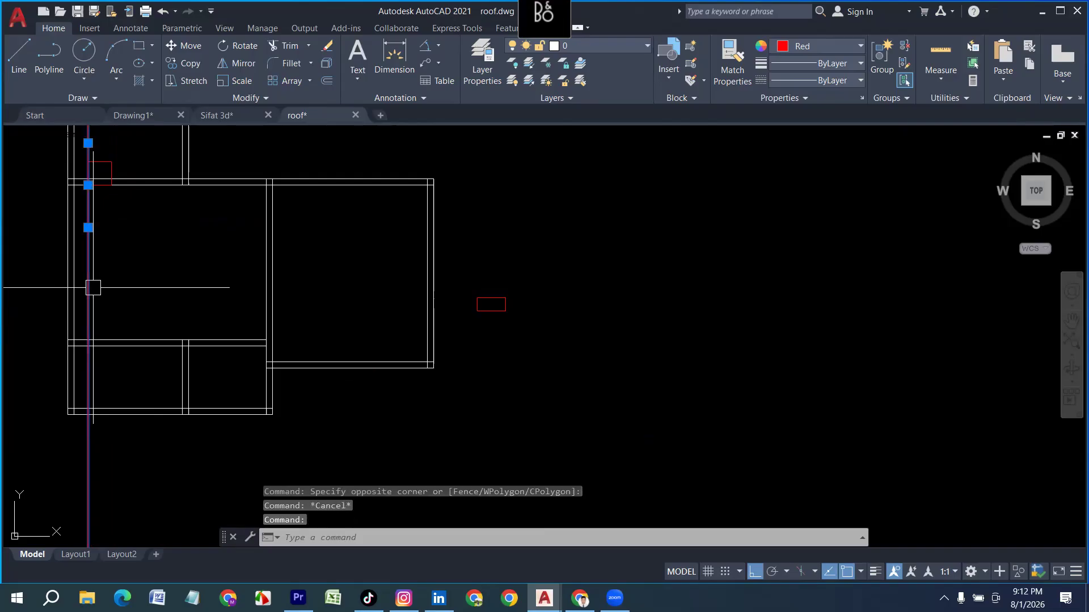
pyautogui.press('Delete')
# Step: Draw a vertical construction line along the left edge of the red square on the lower-left room's top wall
pyautogui.write('xl')
pyautogui.press('Return')
pyautogui.write('v')
pyautogui.press('Return')
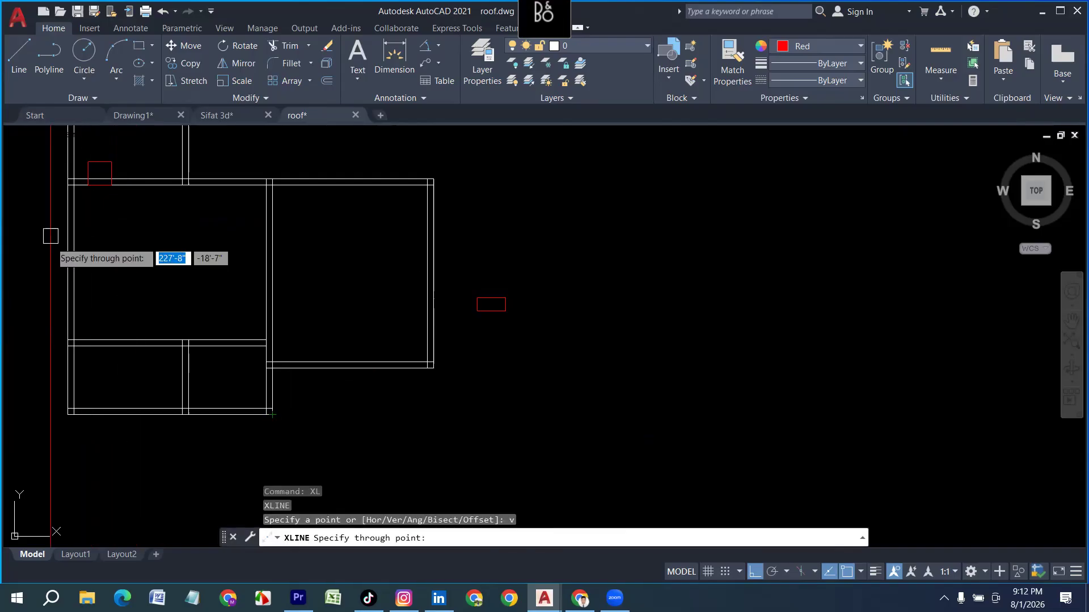
pyautogui.click(88, 179)
pyautogui.press('Return')
# Step: Move the rotated rectangle by its lower-left corner onto the intersection of the construction line and the lower partition wall's bottom line
pyautogui.click(531, 377)
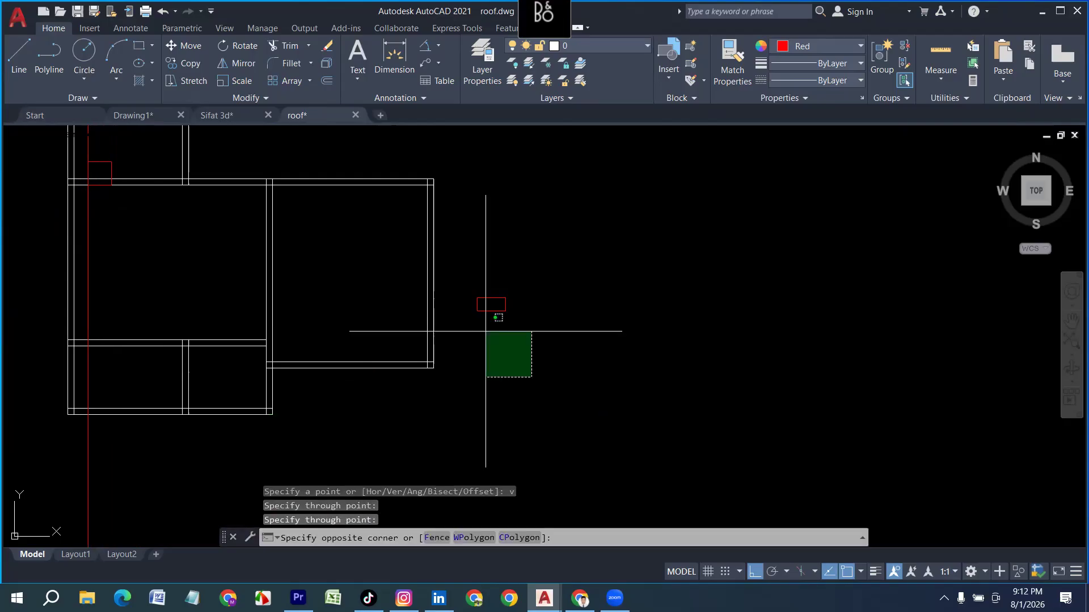
pyautogui.click(477, 290)
pyautogui.write('m')
pyautogui.press('Return')
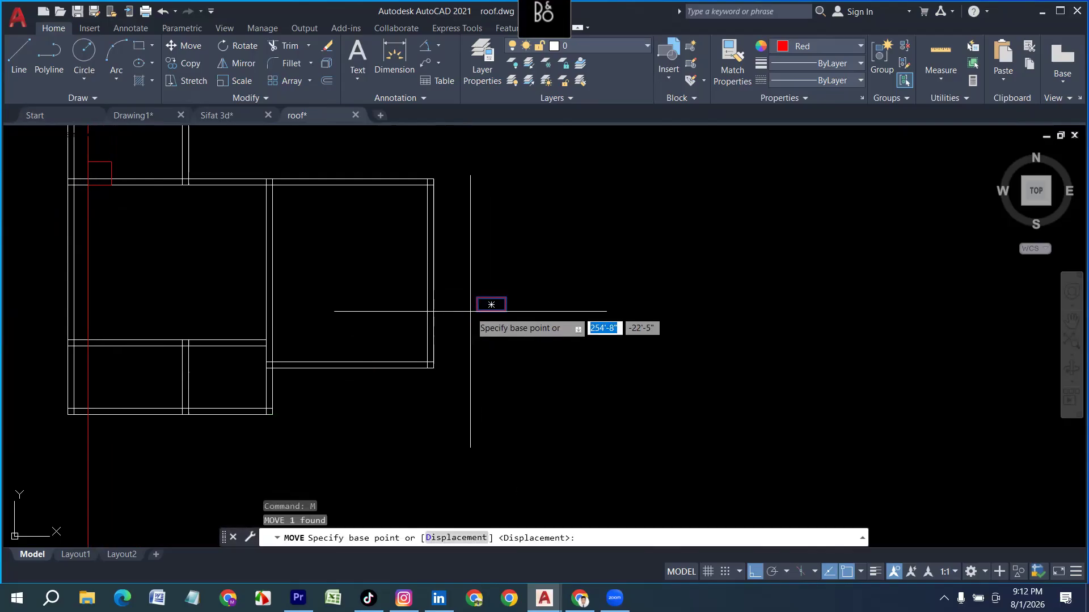
pyautogui.click(477, 310)
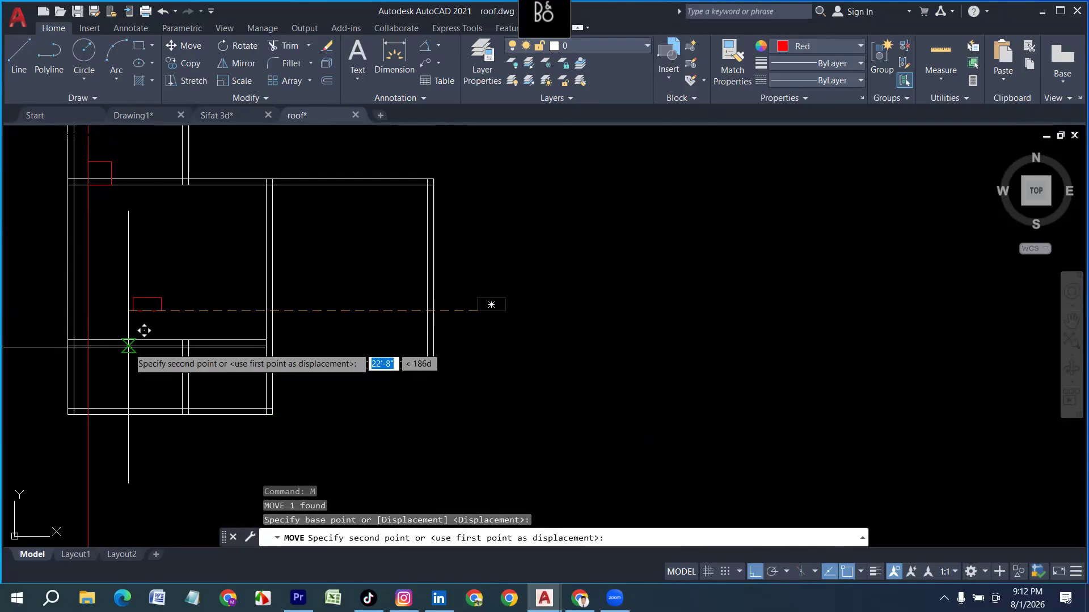
pyautogui.click(88, 345)
# Step: Erase the vertical construction line
pyautogui.click(138, 484)
pyautogui.click(53, 488)
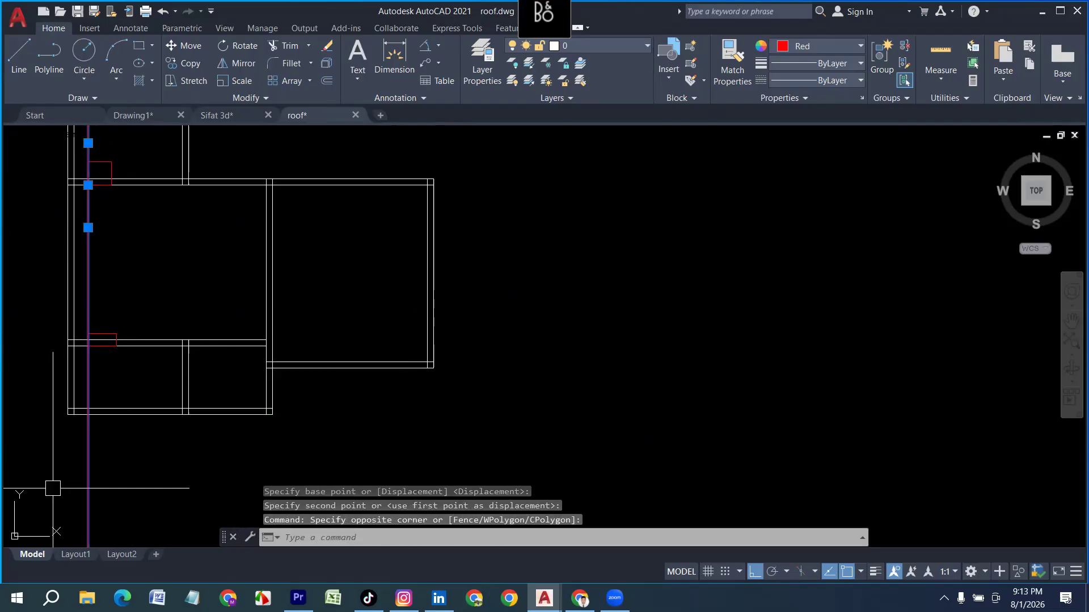
pyautogui.press('Delete')
pyautogui.scroll(-5, 287, 432)
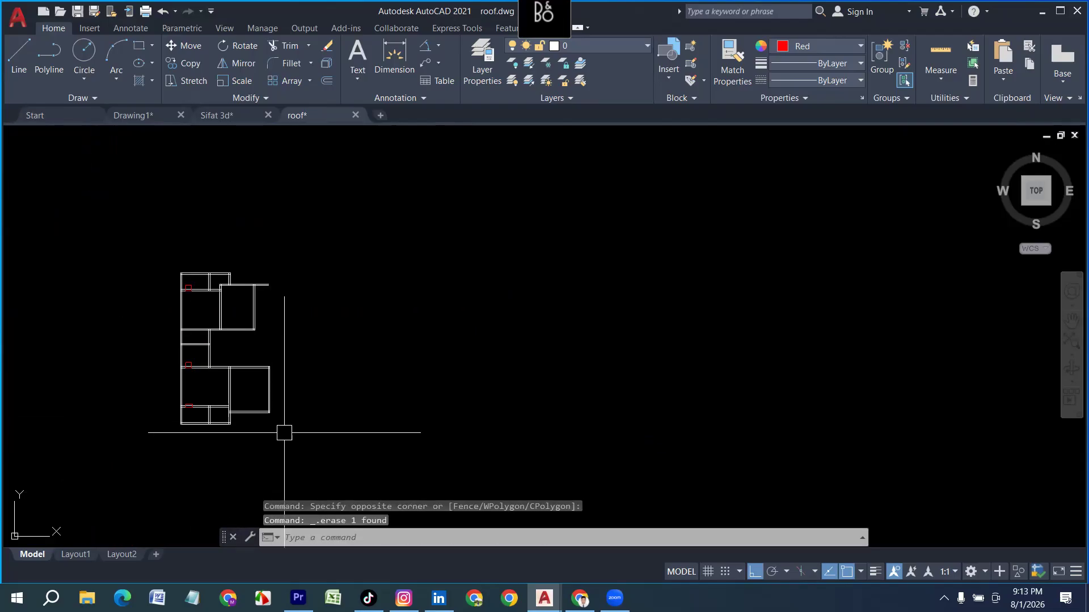
# Step: Trim the top-left partition wall between the short vertical wall and the upper-right room's left wall
pyautogui.scroll(2, 214, 384)
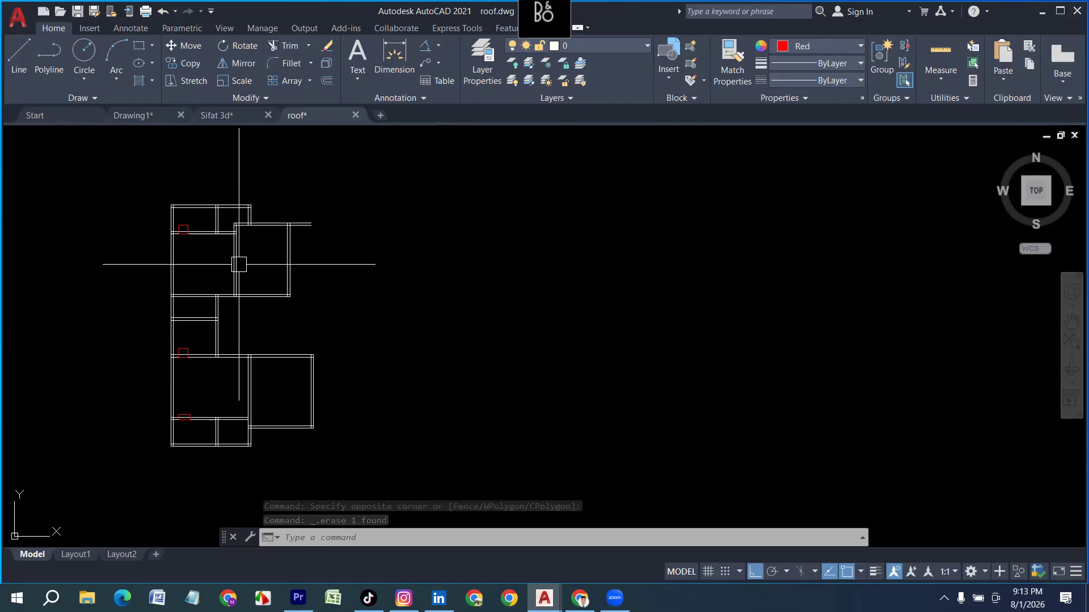
pyautogui.scroll(2, 232, 250)
pyautogui.scroll(2, 148, 254)
pyautogui.moveTo(148, 255); pyautogui.dragTo(247, 307, button='middle')
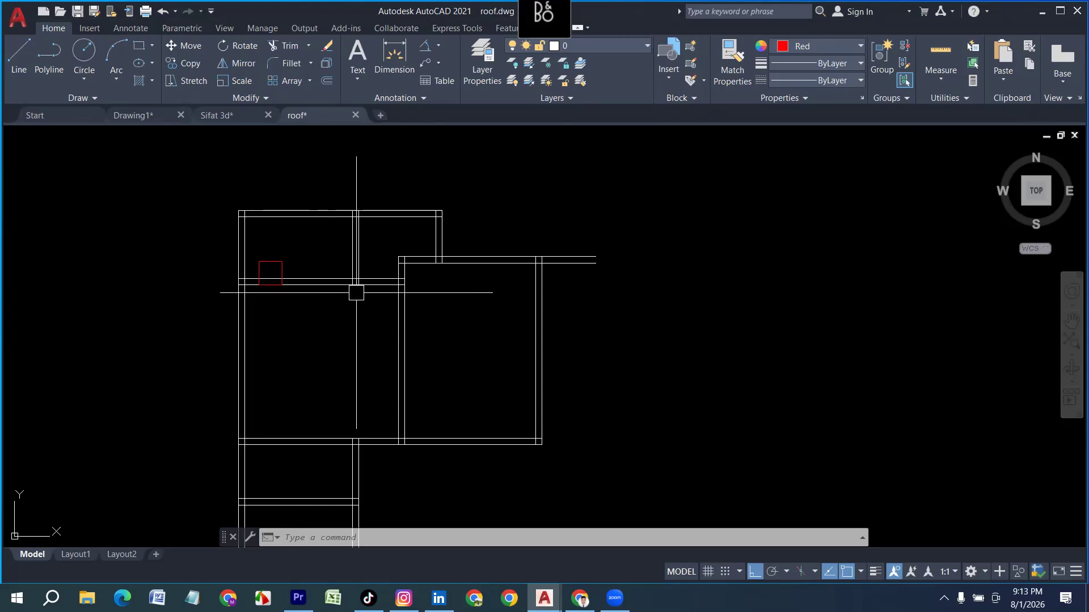
pyautogui.scroll(2, 356, 293)
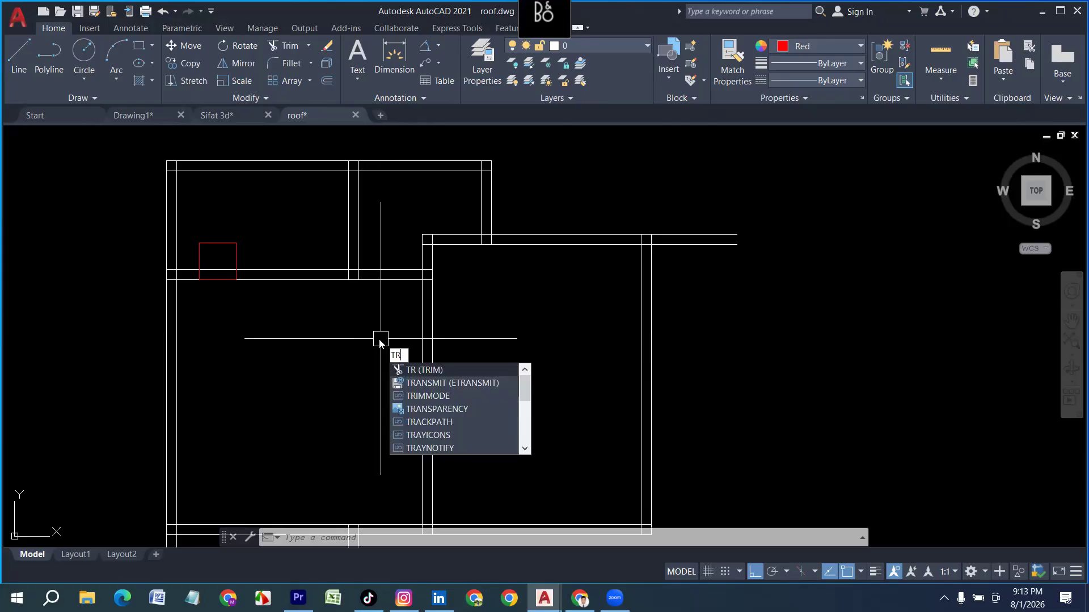
pyautogui.press('Return')
pyautogui.moveTo(380, 339)
pyautogui.mouseDown()
pyautogui.moveTo(387, 317)
pyautogui.moveTo(329, 347)
pyautogui.mouseUp()
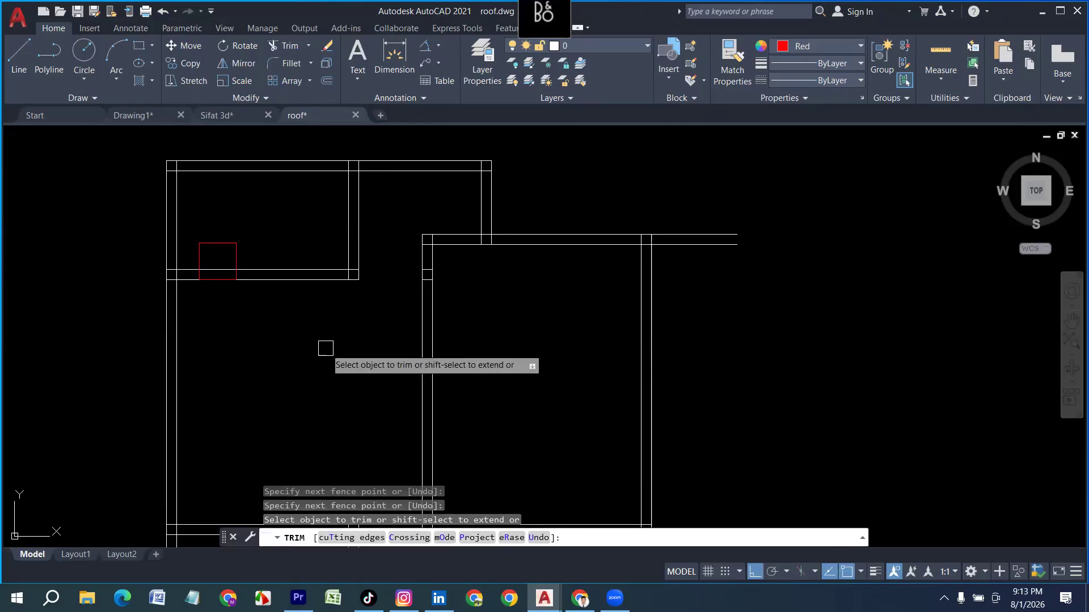
pyautogui.press('Escape')
# Step: Offset the left line of the top room's short vertical wall 30" to the left
pyautogui.write('o')
pyautogui.press('Return')
pyautogui.write('30')
pyautogui.press('Return')
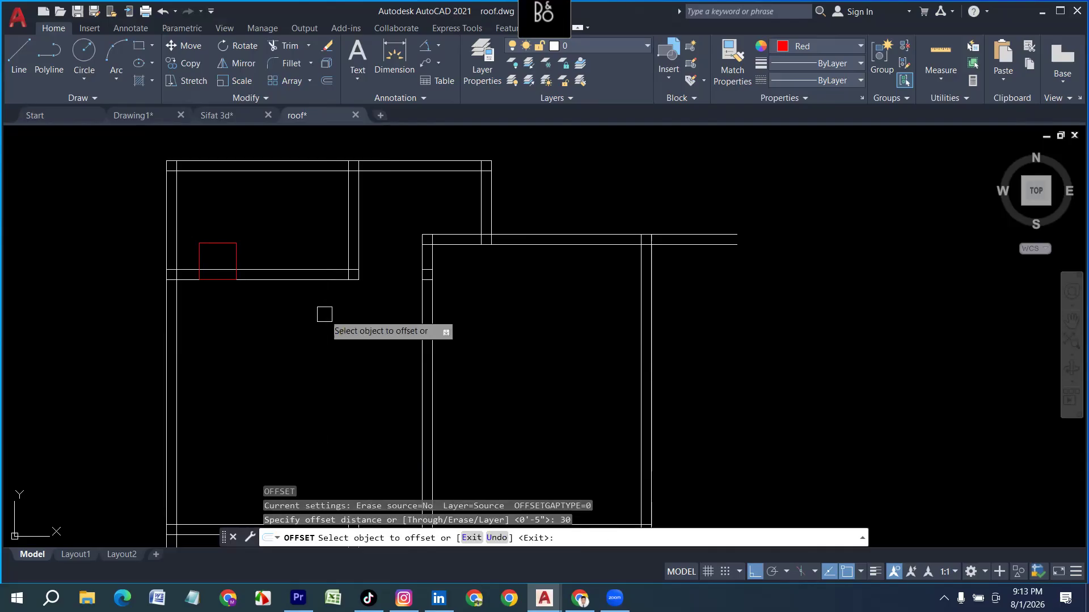
pyautogui.click(341, 222)
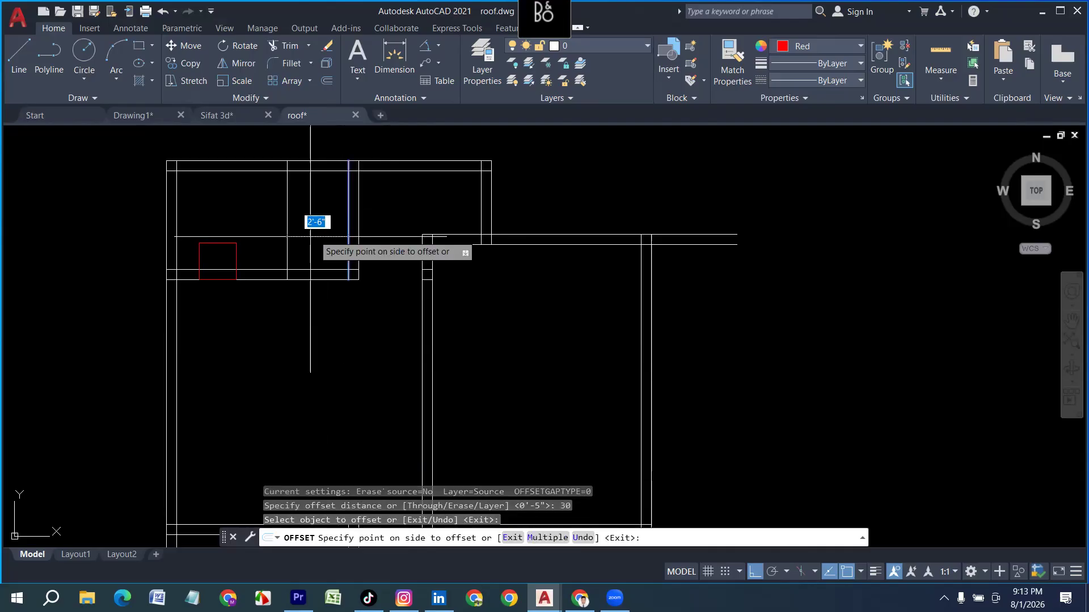
pyautogui.click(317, 224)
pyautogui.scroll(-3, 318, 196)
# Step: Offset the two lines of the partition between the small middle rooms 30" outward, one up and one down
pyautogui.scroll(5, 352, 289)
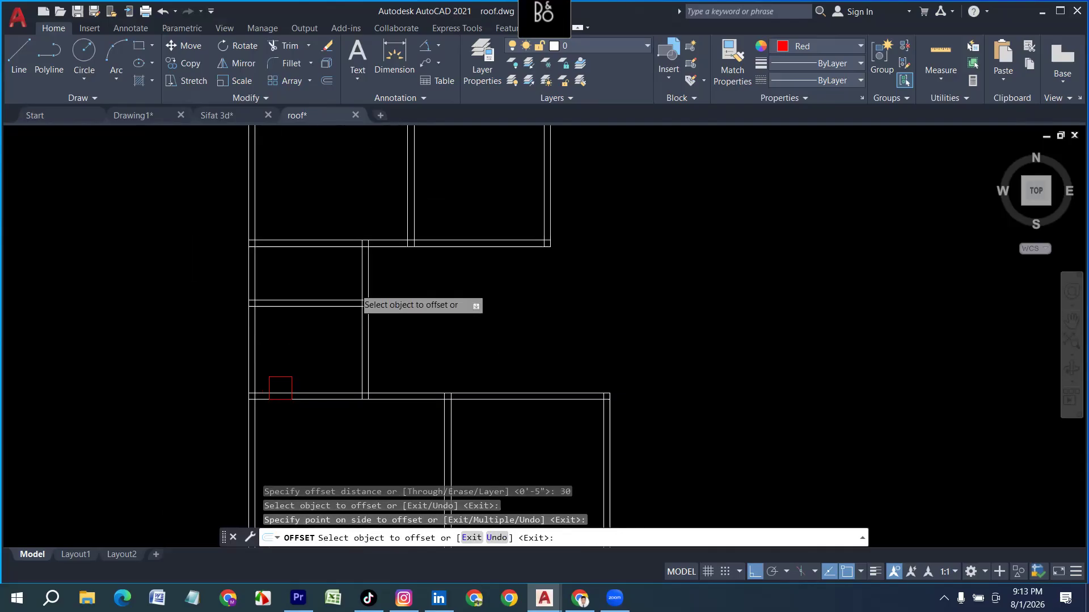
pyautogui.click(334, 306)
pyautogui.click(334, 268)
pyautogui.click(343, 320)
pyautogui.click(311, 410)
pyautogui.scroll(-3, 366, 332)
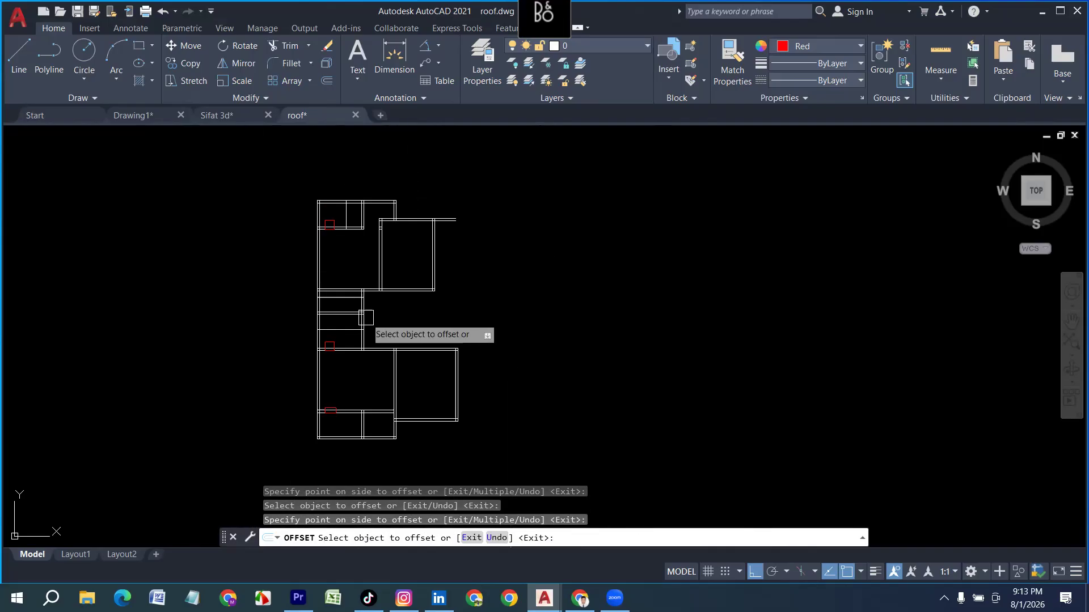
pyautogui.scroll(4, 391, 338)
pyautogui.press('Escape')
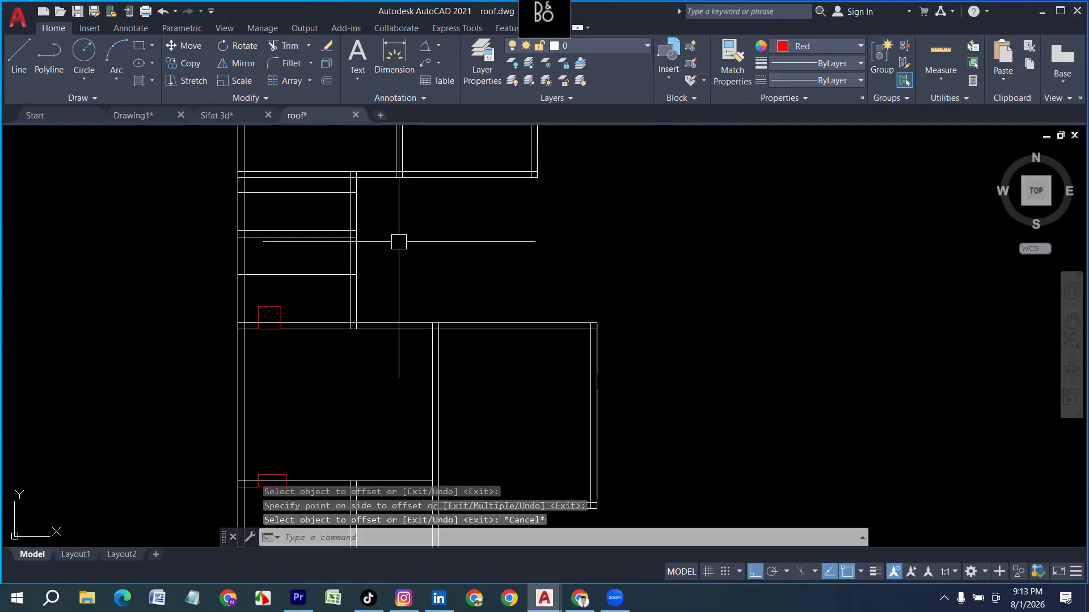
# Step: Trim the small middle rooms' right wall between the partition and each offset line to open two doorways
pyautogui.press('Return')
pyautogui.click(380, 216)
pyautogui.click(310, 215)
pyautogui.click(371, 256)
pyautogui.click(319, 254)
# Step: Trim away the two leftover offset lines inside the small middle rooms
pyautogui.click(324, 254)
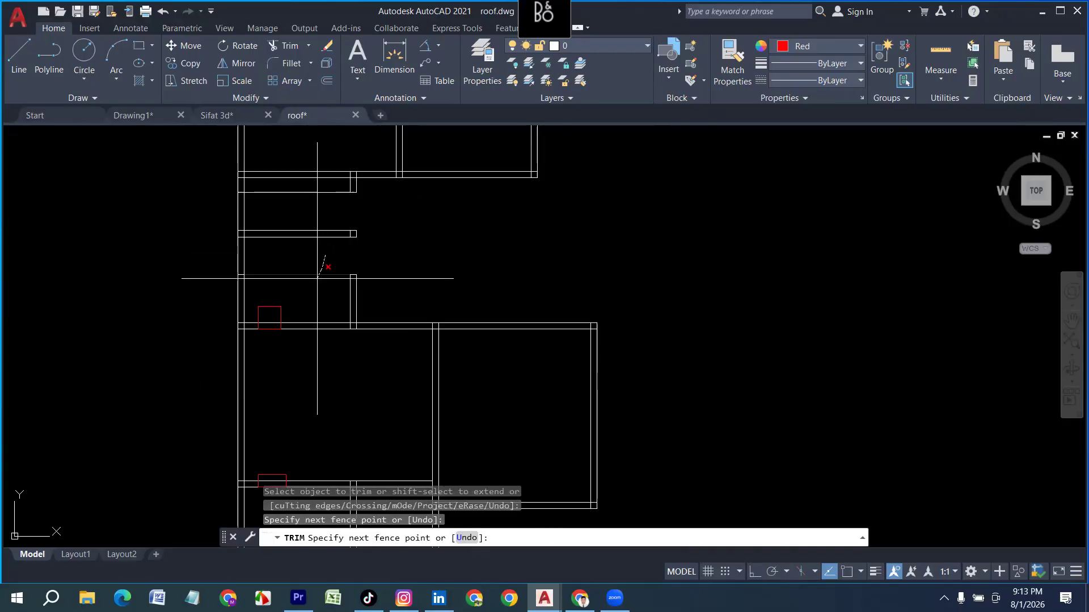
pyautogui.click(317, 279)
pyautogui.scroll(3, 322, 194)
pyautogui.click(316, 219)
pyautogui.click(321, 182)
pyautogui.scroll(-7, 315, 273)
# Step: Trim the top-left room's bottom wall between the offset line and the short vertical wall, and remove the line inside the room
pyautogui.scroll(4, 333, 212)
pyautogui.scroll(2, 275, 254)
pyautogui.click(273, 285)
pyautogui.click(275, 233)
pyautogui.click(273, 194)
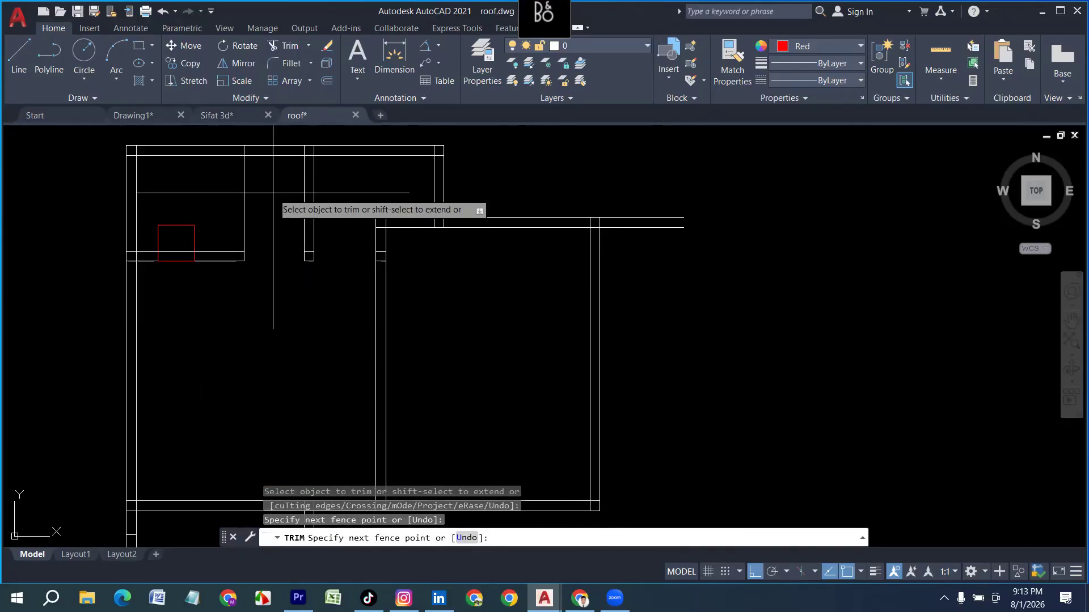
pyautogui.click(202, 194)
pyautogui.scroll(-8, 300, 227)
pyautogui.scroll(7, 376, 333)
pyautogui.moveTo(476, 255); pyautogui.dragTo(488, 350, button='middle')
pyautogui.press('Escape')
pyautogui.press('Escape')
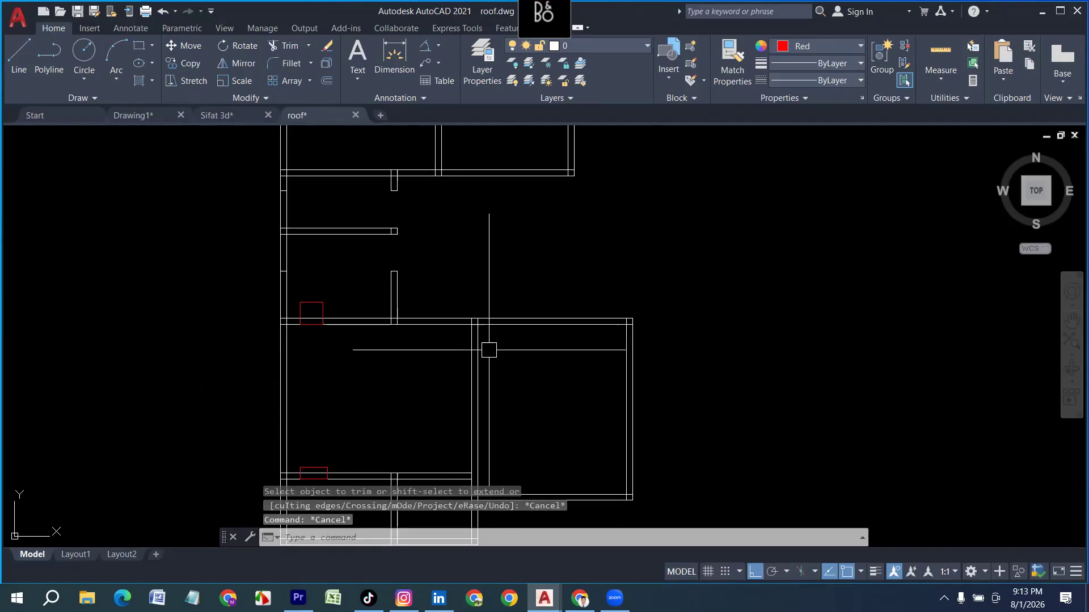
# Step: Offset the two lines of the wall between the large lower rooms 3' outward, one to each side
pyautogui.write('o')
pyautogui.press('Return')
pyautogui.write('3')
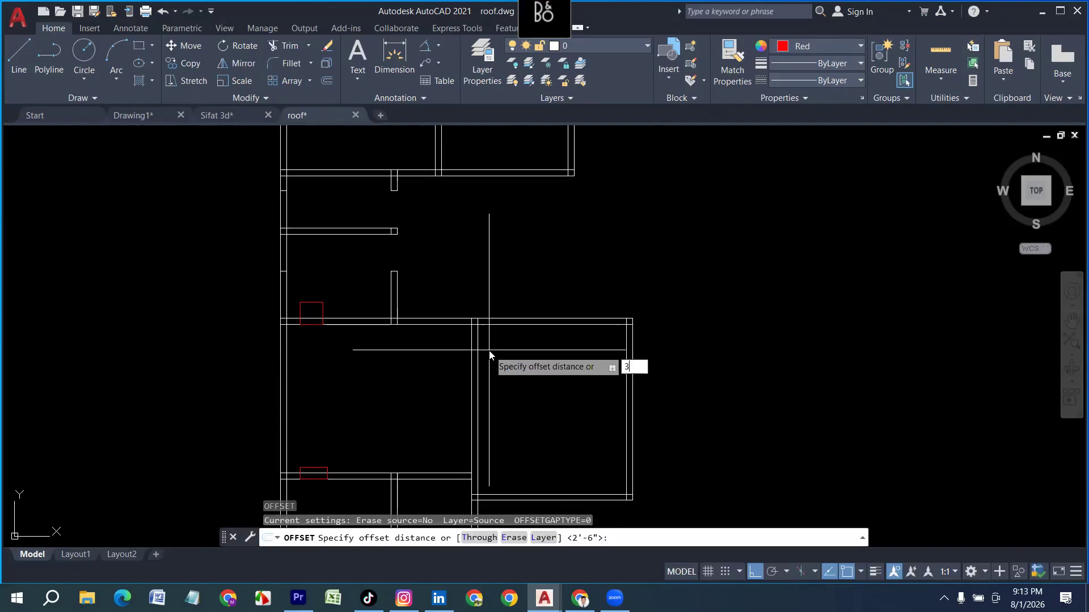
pyautogui.write("'")
pyautogui.press('Return')
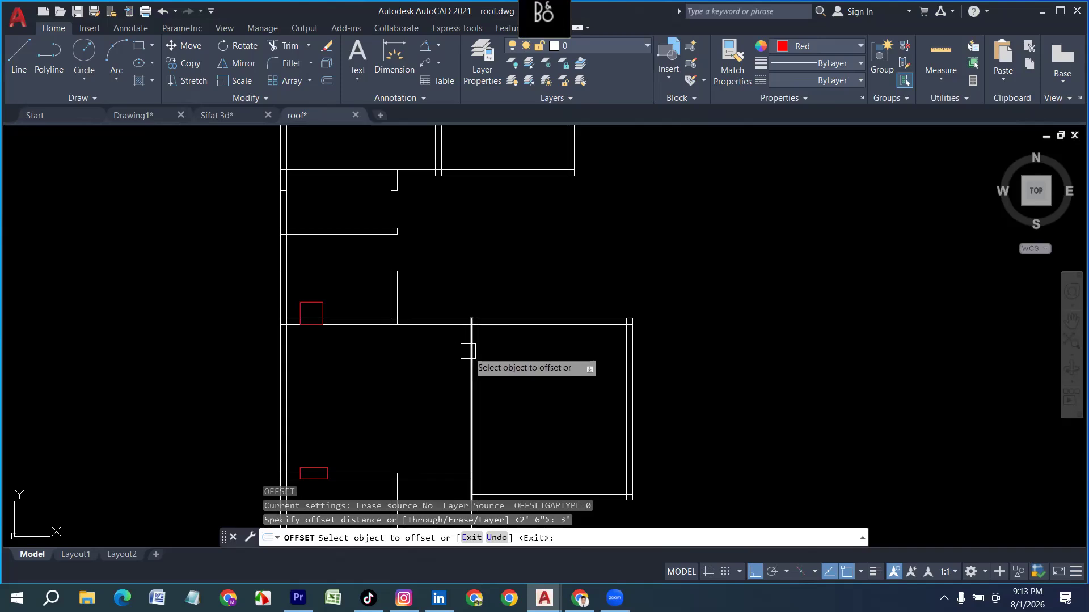
pyautogui.click(468, 351)
pyautogui.click(486, 360)
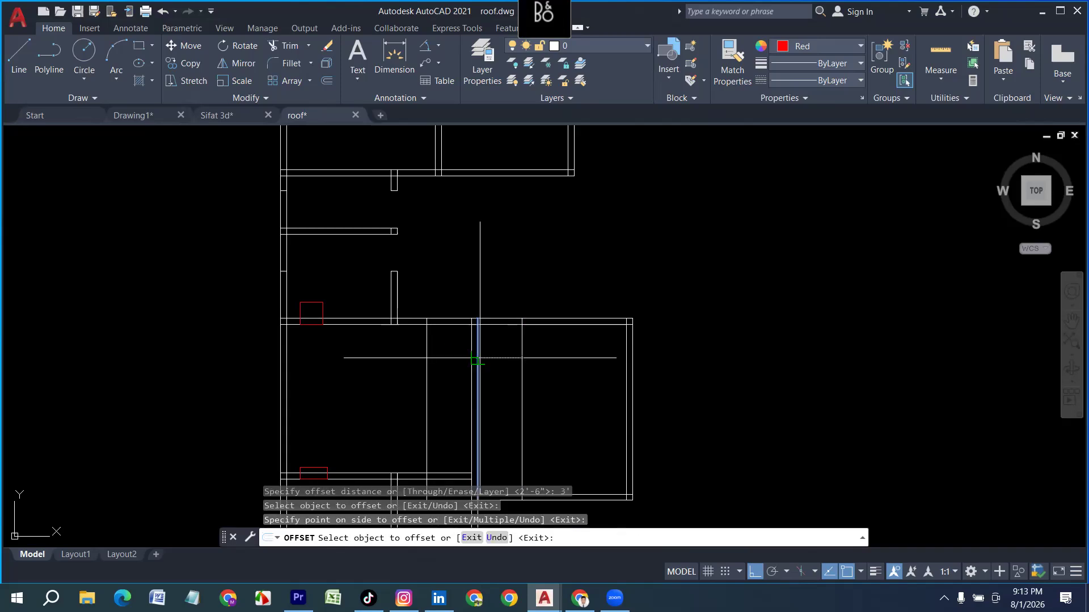
pyautogui.scroll(-4, 529, 348)
pyautogui.scroll(4, 522, 335)
pyautogui.press('Escape')
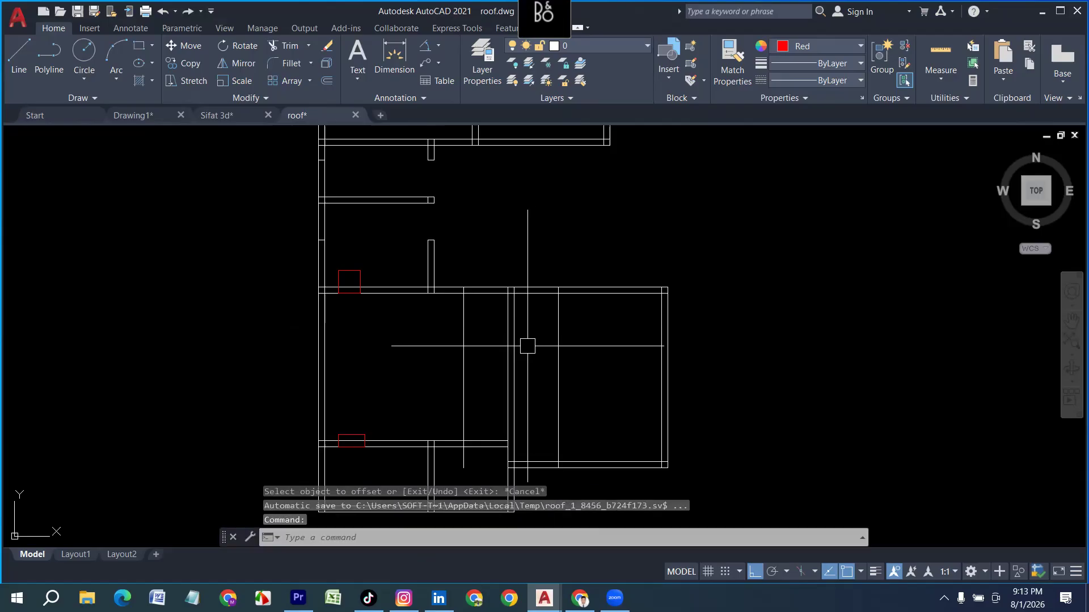
# Step: Trim the lower-right room's top wall between the dividing wall and the offset line, and remove the line inside the room
pyautogui.write('tr')
pyautogui.press('Return')
pyautogui.click(518, 345)
pyautogui.click(537, 327)
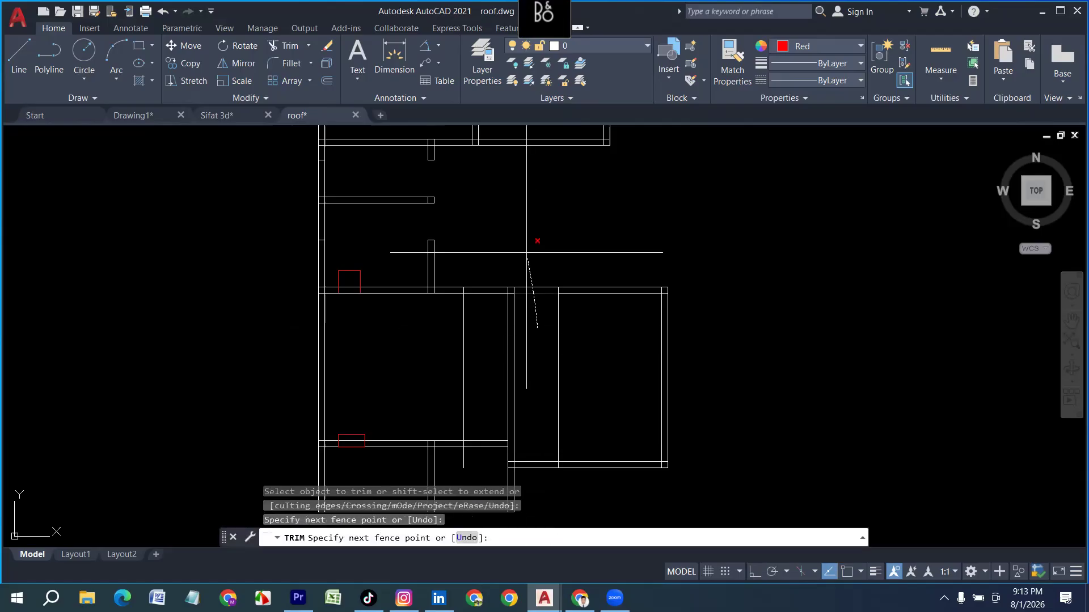
pyautogui.click(528, 252)
pyautogui.moveTo(538, 339); pyautogui.dragTo(580, 340)
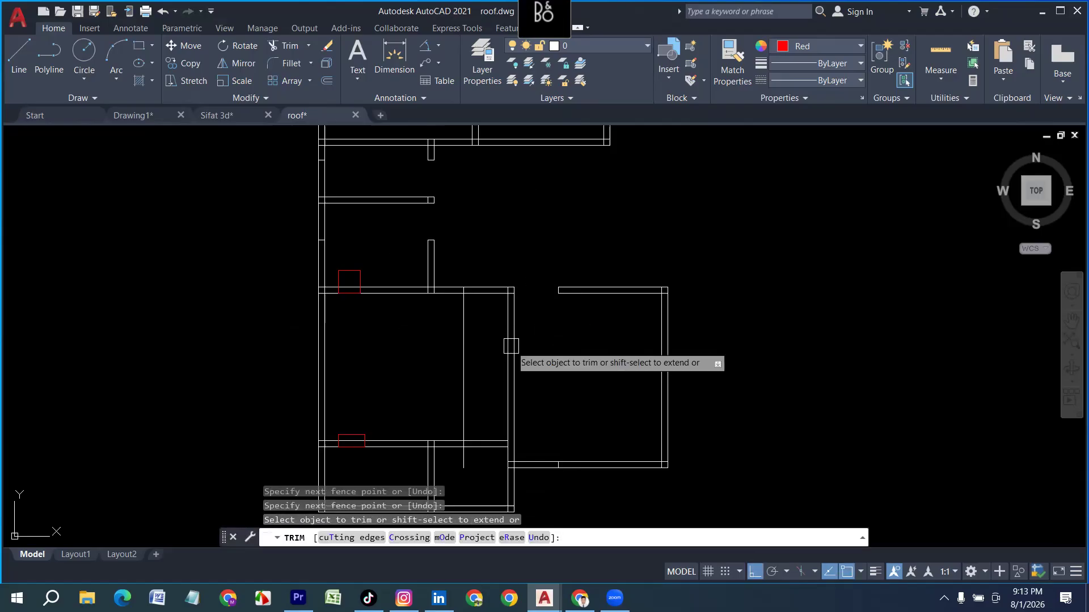
# Step: Trim the large lower-left room's top wall between the offset line and the dividing wall, along with the line inside the room
pyautogui.moveTo(485, 265)
pyautogui.mouseDown()
pyautogui.moveTo(485, 318)
pyautogui.moveTo(426, 336)
pyautogui.mouseUp()
pyautogui.scroll(-3, 425, 261)
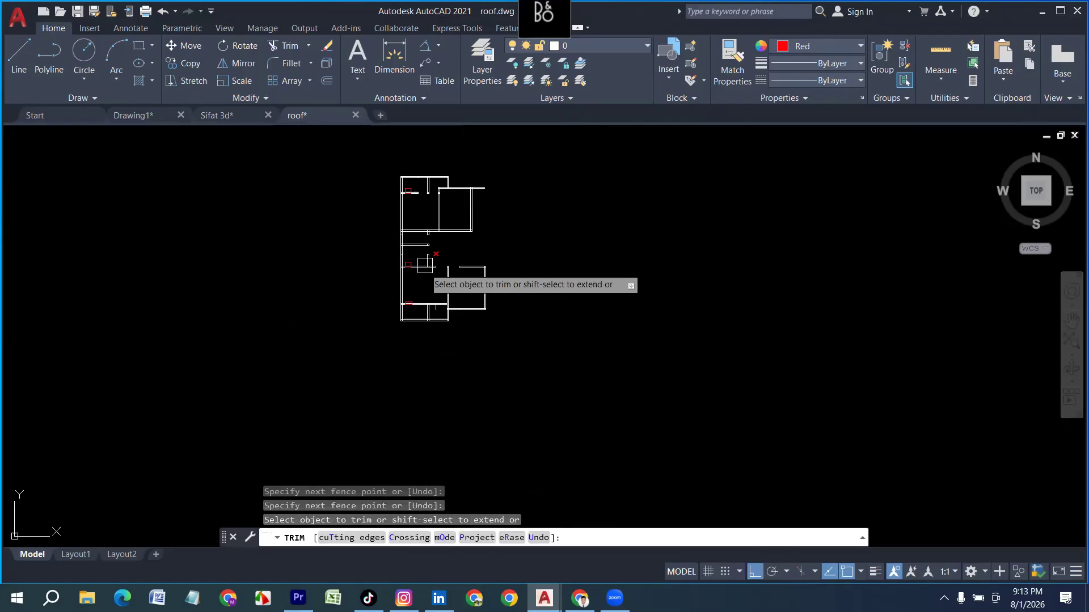
pyautogui.scroll(3, 464, 300)
pyautogui.scroll(2, 410, 343)
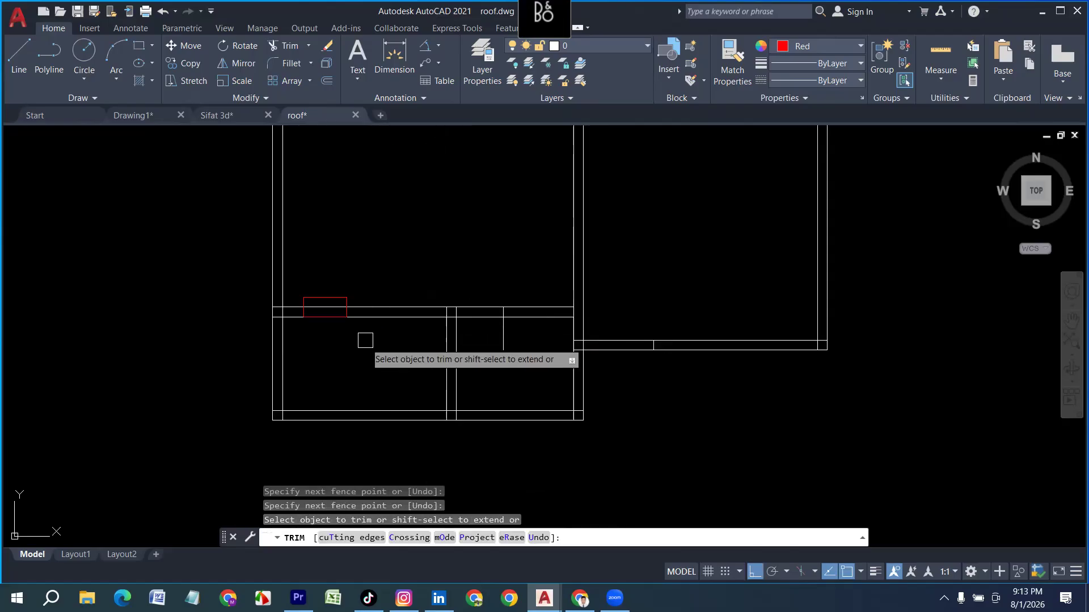
pyautogui.press('Escape')
pyautogui.press('Escape')
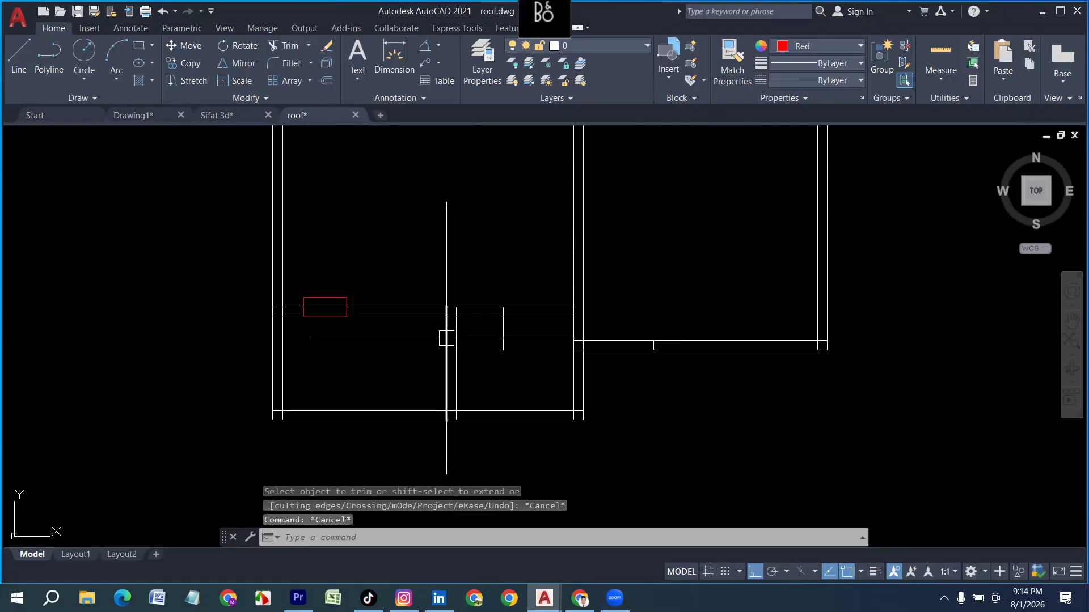
# Step: Select the leftover vertical line segment crossing the lower partition wall
pyautogui.click(503, 329)
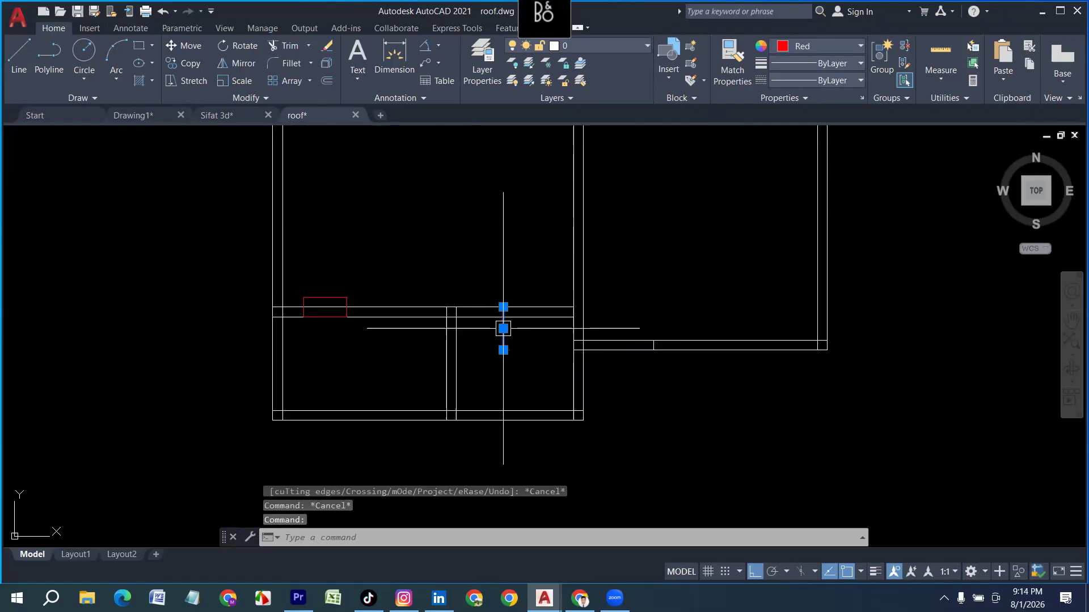
# Step: Erase the selected short line and offset both faces of the short vertical partition outward by 30 inches
pyautogui.press('Delete')
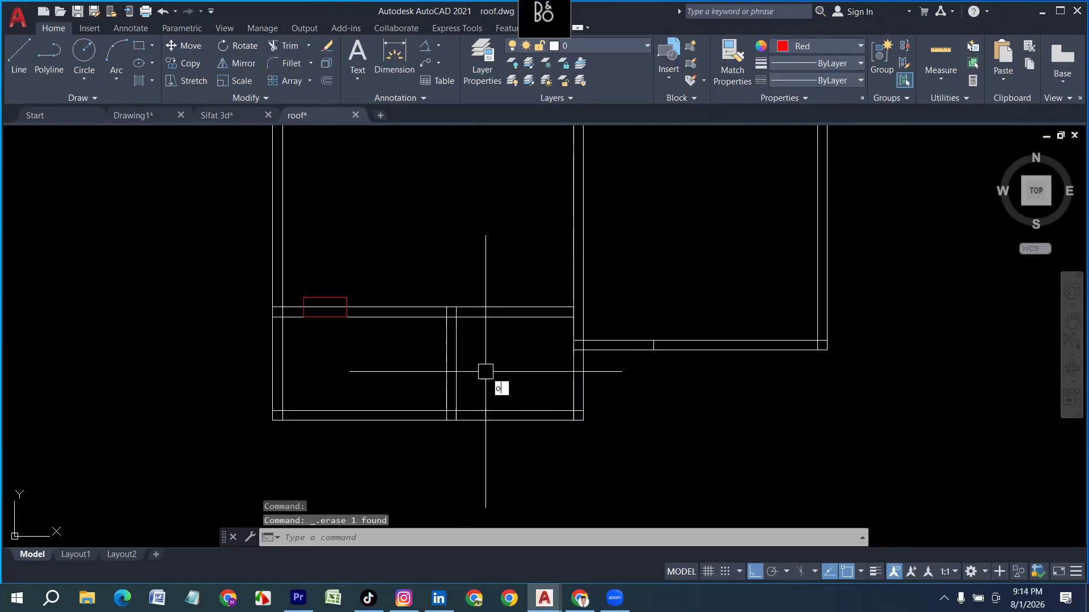
pyautogui.press('Return')
pyautogui.write('30')
pyautogui.press('Return')
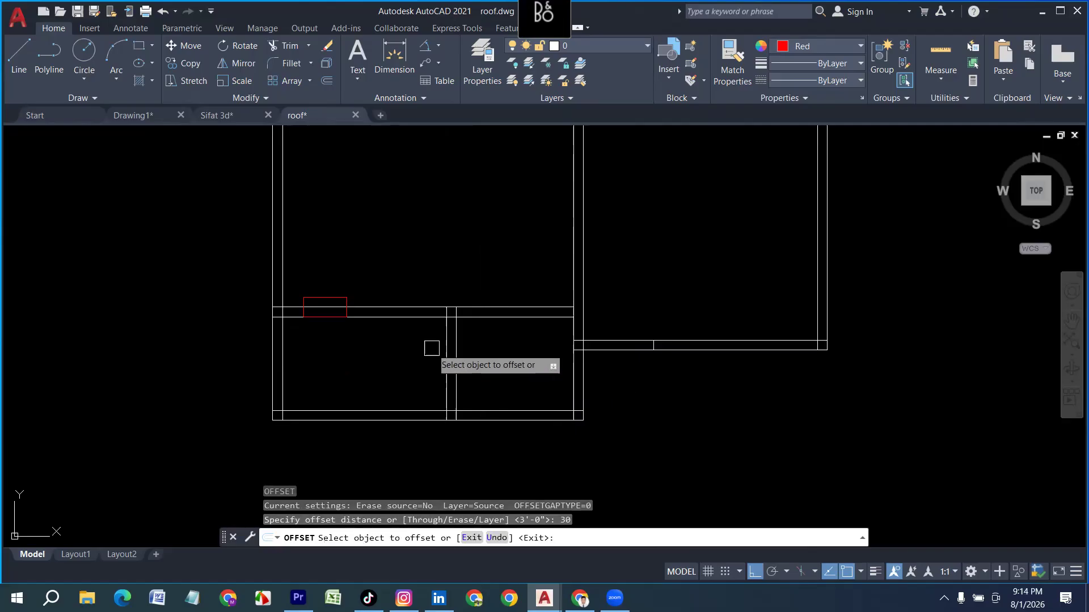
pyautogui.click(440, 338)
pyautogui.click(406, 352)
pyautogui.click(456, 351)
pyautogui.click(478, 353)
pyautogui.press('Escape')
# Step: Trim the horizontal wall and the offset lines to leave a door opening on each side of the short partition
pyautogui.press('Return')
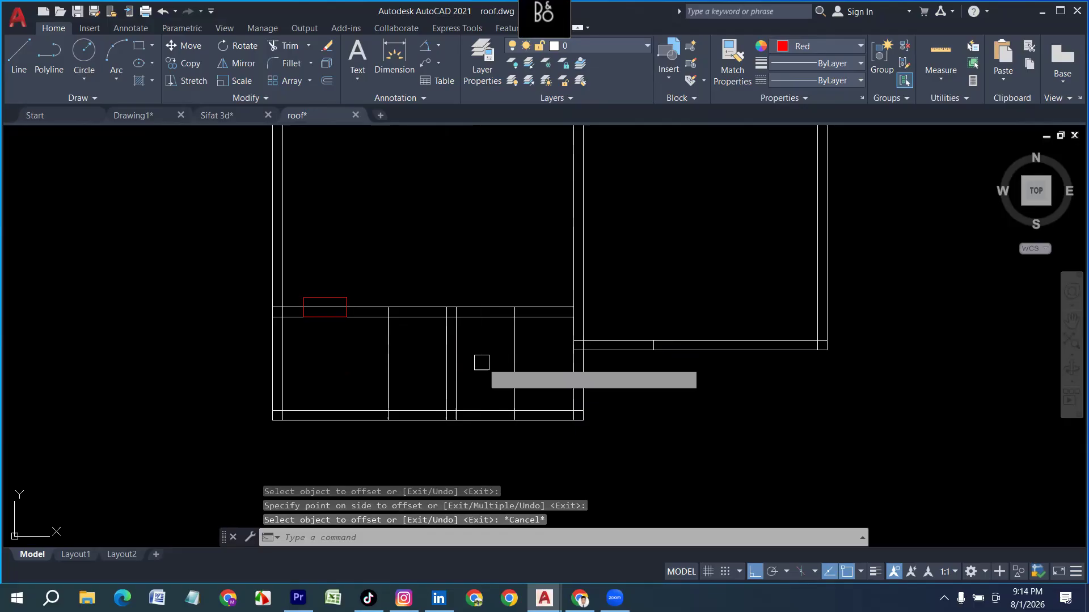
pyautogui.click(487, 346)
pyautogui.click(490, 286)
pyautogui.click(515, 349)
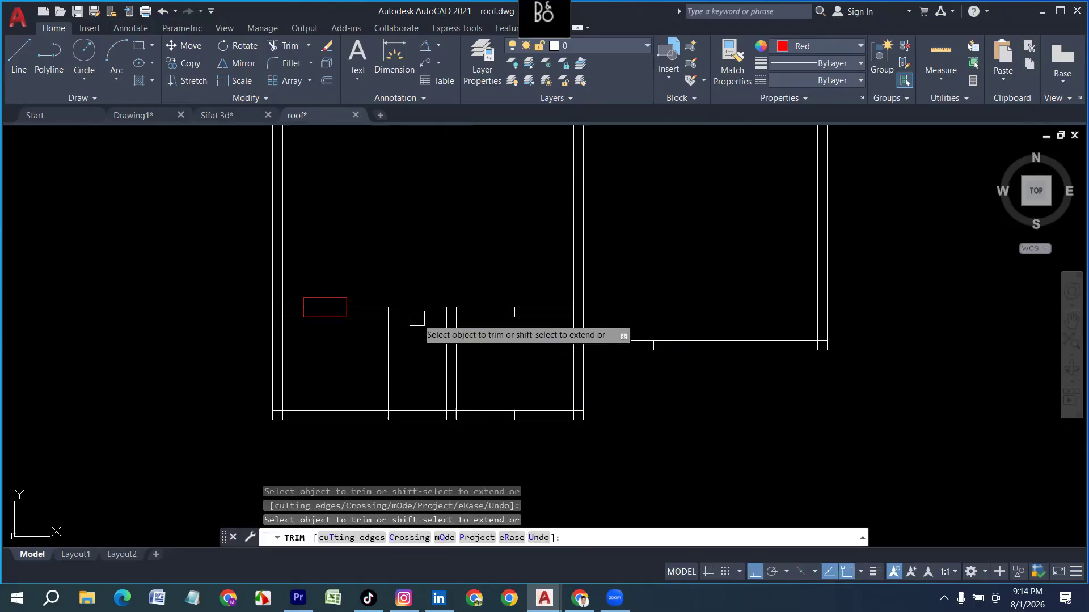
pyautogui.click(418, 272)
pyautogui.click(409, 337)
pyautogui.click(410, 337)
pyautogui.click(371, 342)
# Step: Trim the wall line segment crossing the middle red square along the plan's west side
pyautogui.scroll(-2, 386, 394)
pyautogui.scroll(6, 368, 363)
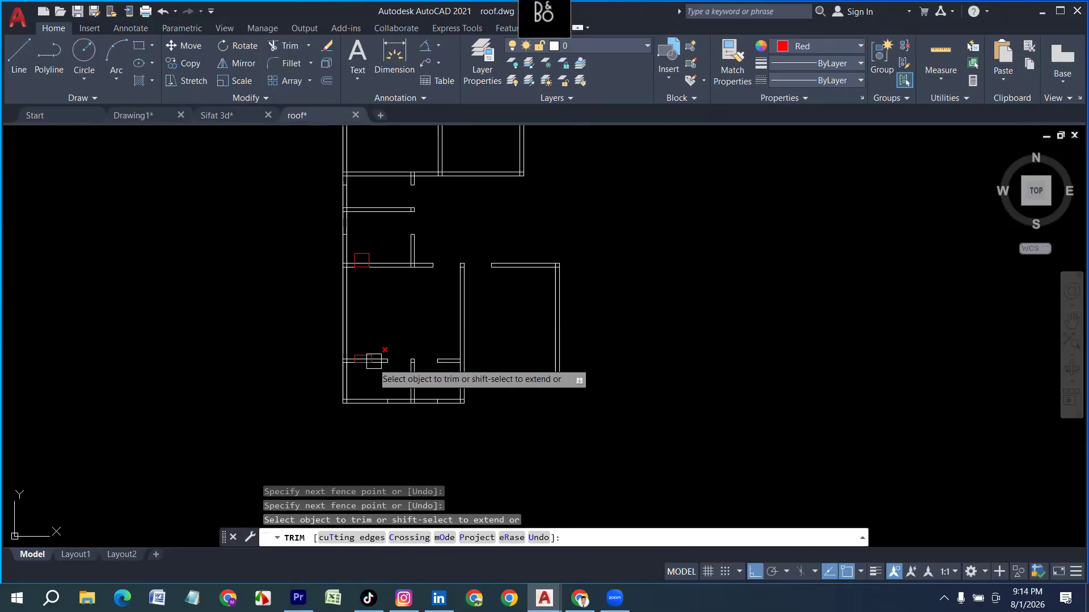
pyautogui.scroll(-5, 363, 397)
pyautogui.scroll(3, 375, 164)
pyautogui.click(364, 166)
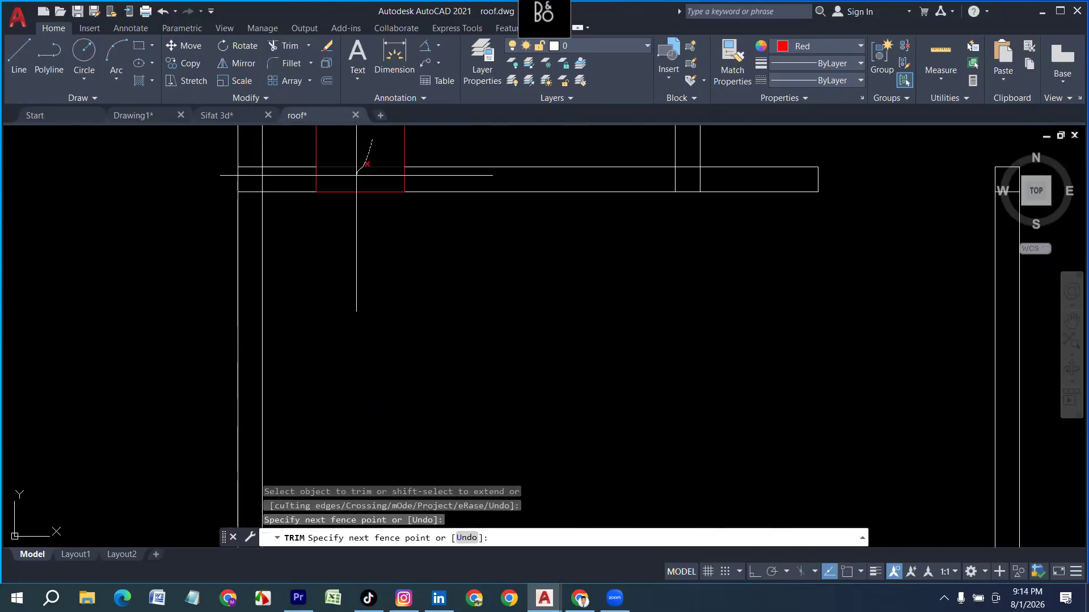
pyautogui.moveTo(356, 175); pyautogui.dragTo(357, 174)
pyautogui.scroll(-6, 347, 272)
# Step: Trim the wall line segment crossing the uppermost red square and end the trimming
pyautogui.moveTo(389, 198); pyautogui.dragTo(396, 382, button='middle')
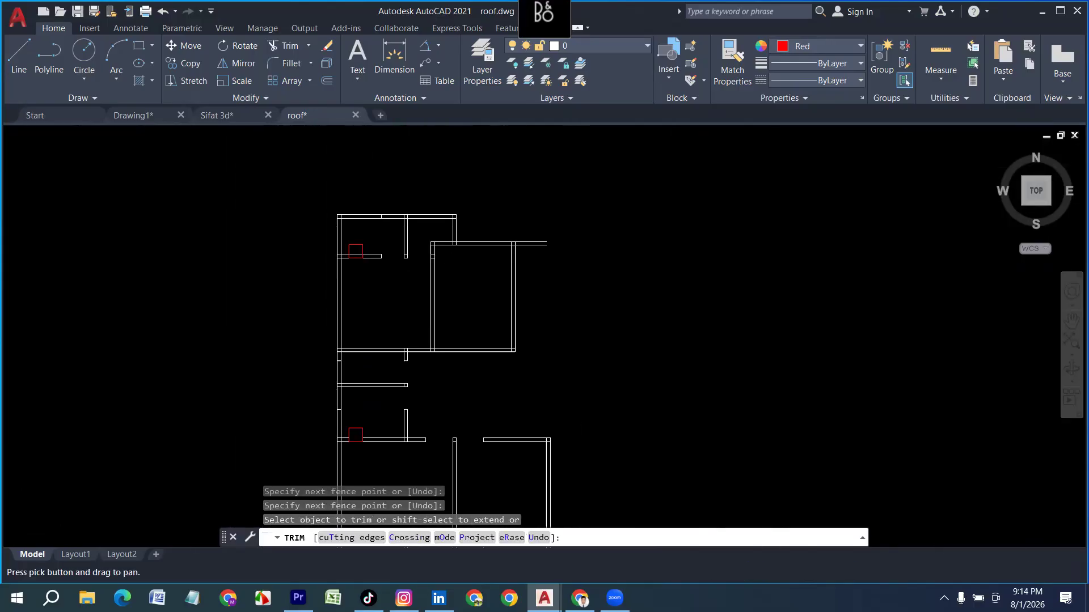
pyautogui.scroll(8, 353, 257)
pyautogui.click(356, 250)
pyautogui.click(356, 257)
pyautogui.scroll(-6, 363, 334)
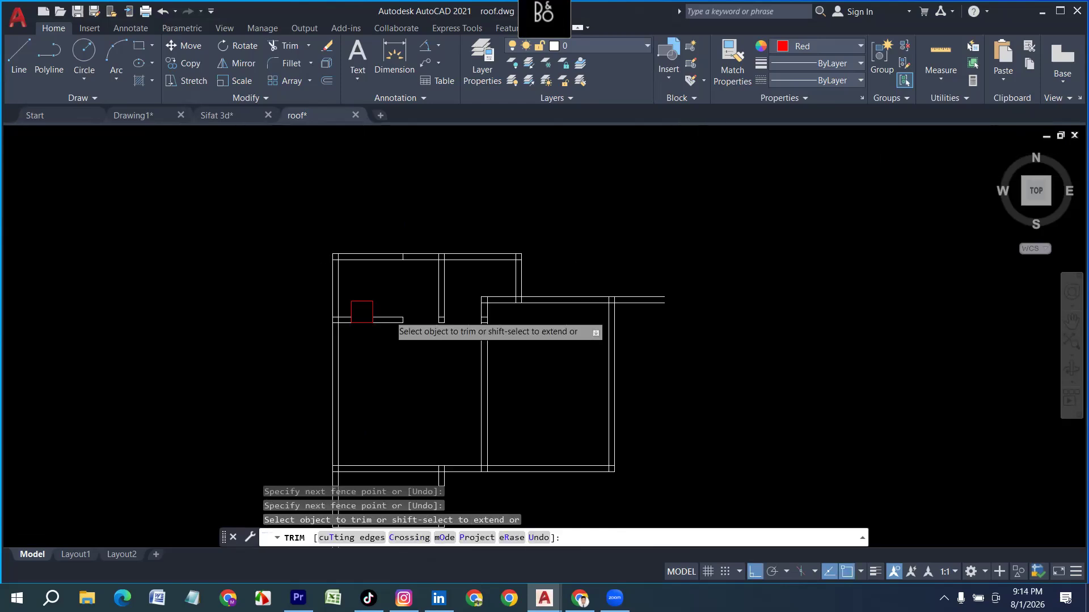
pyautogui.press('Escape')
pyautogui.scroll(-3, 455, 361)
pyautogui.scroll(3, 418, 280)
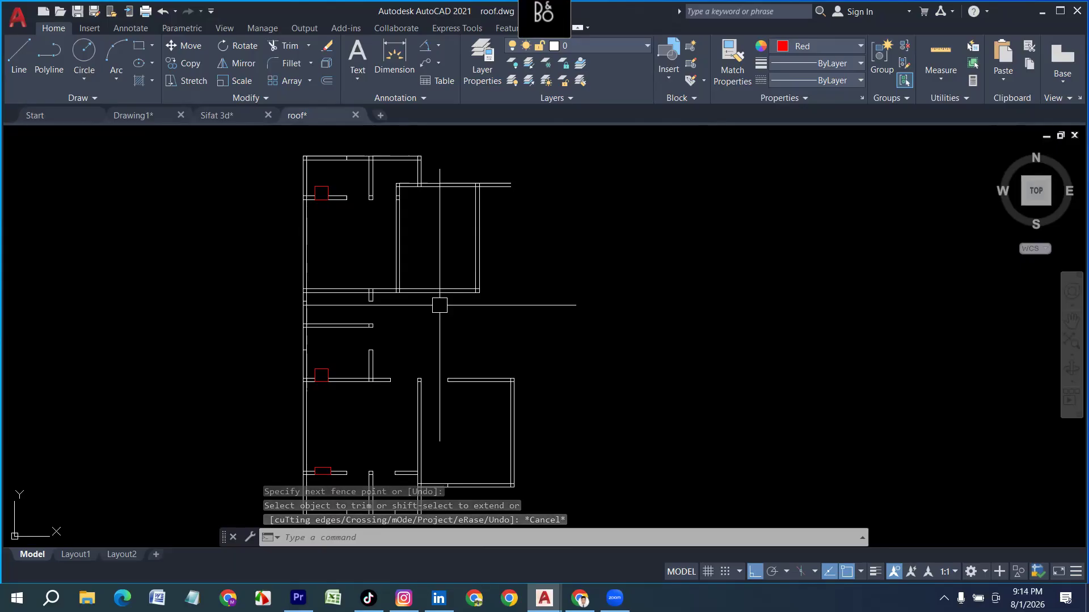
pyautogui.scroll(5, 397, 272)
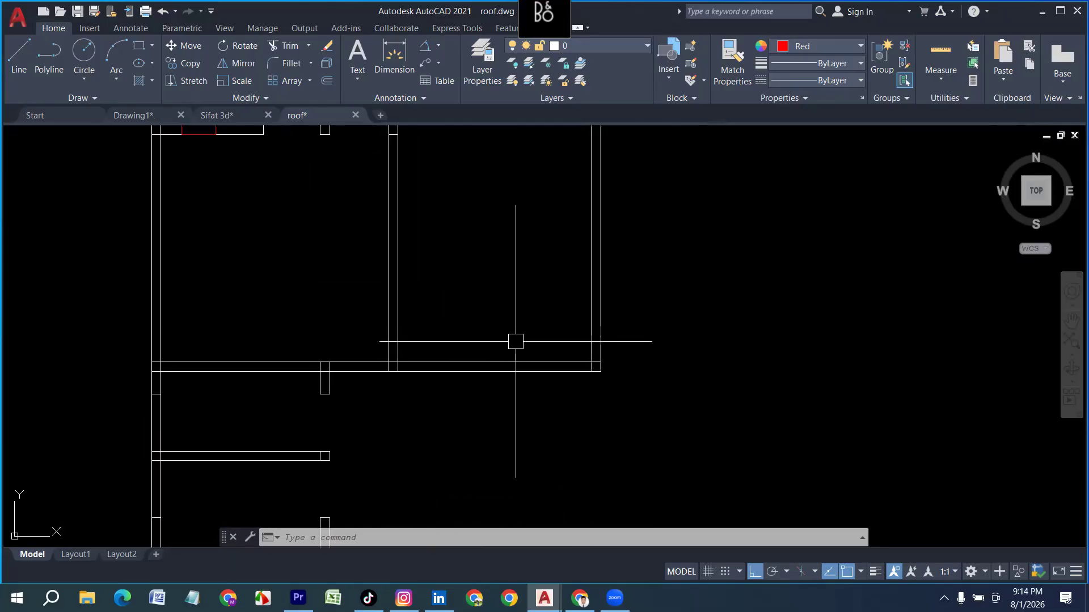
pyautogui.scroll(-5, 533, 334)
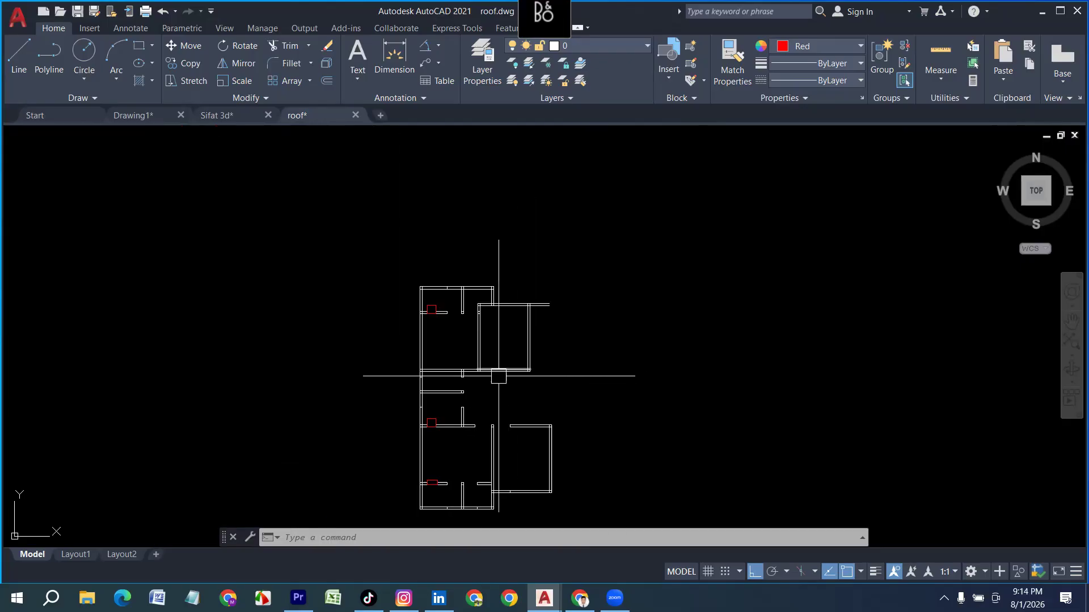
pyautogui.scroll(2, 496, 372)
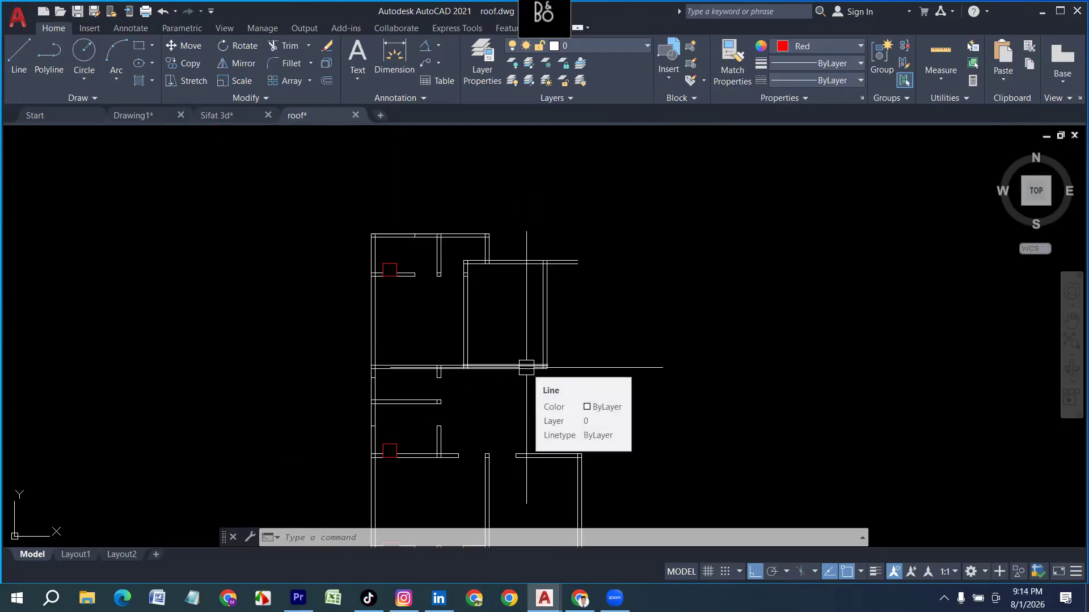
pyautogui.scroll(4, 509, 378)
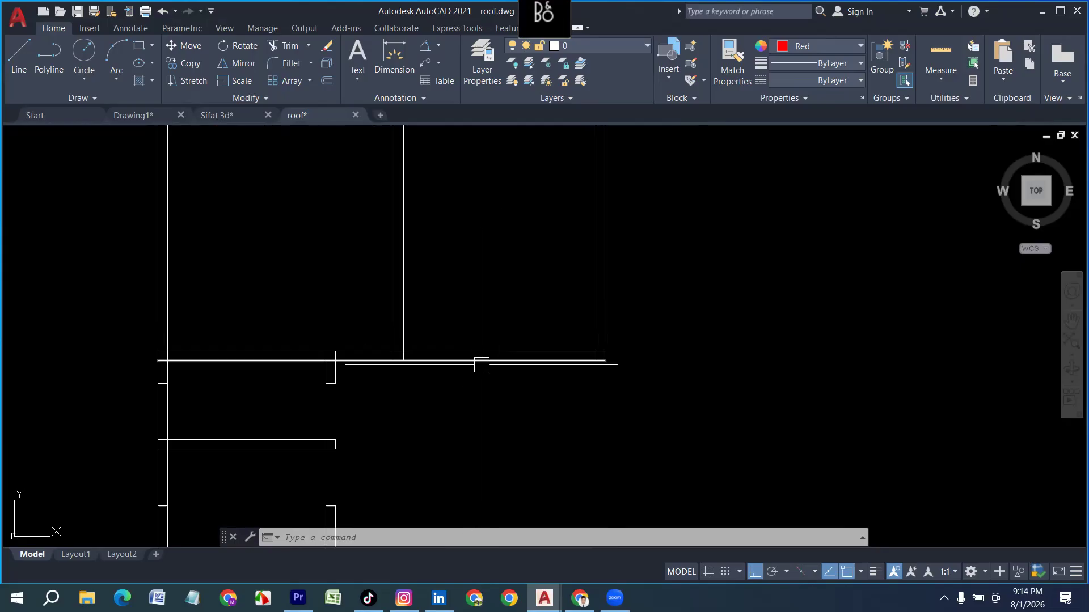
pyautogui.scroll(2, 482, 365)
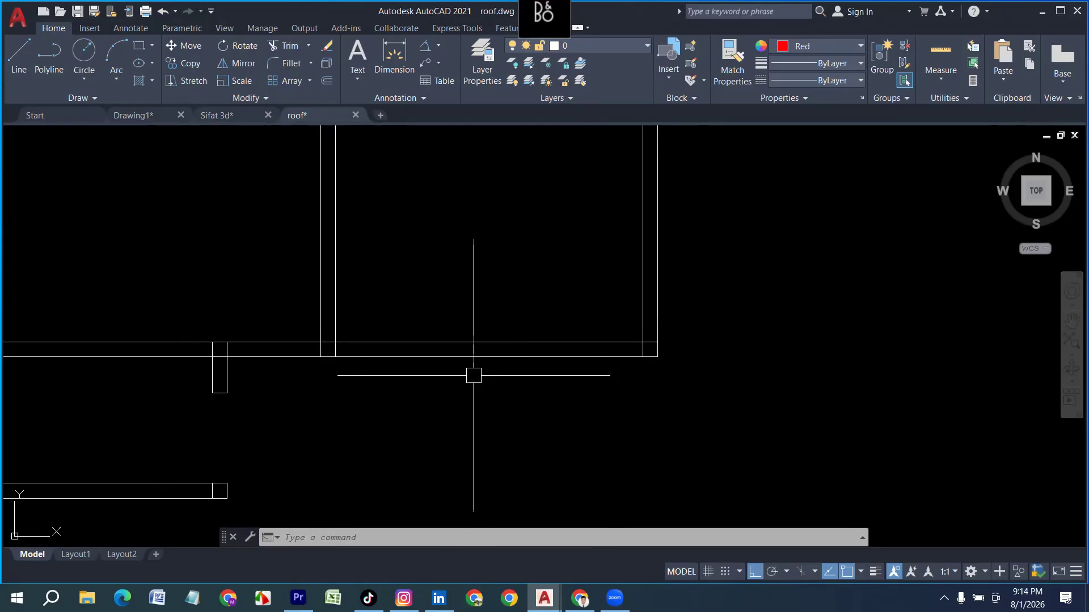
pyautogui.write('l')
pyautogui.press('Return')
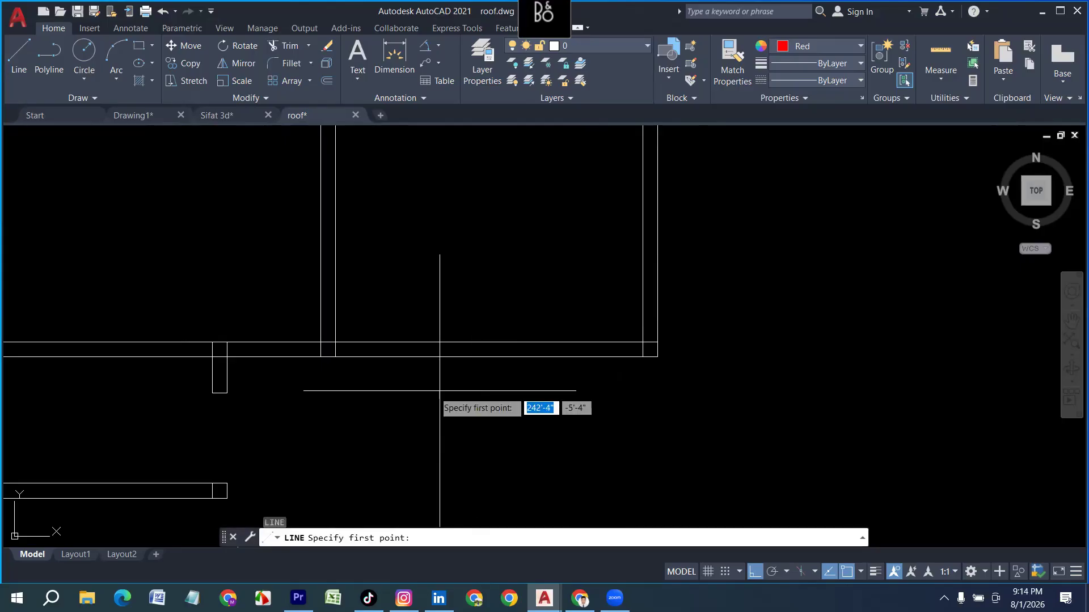
pyautogui.click(335, 356)
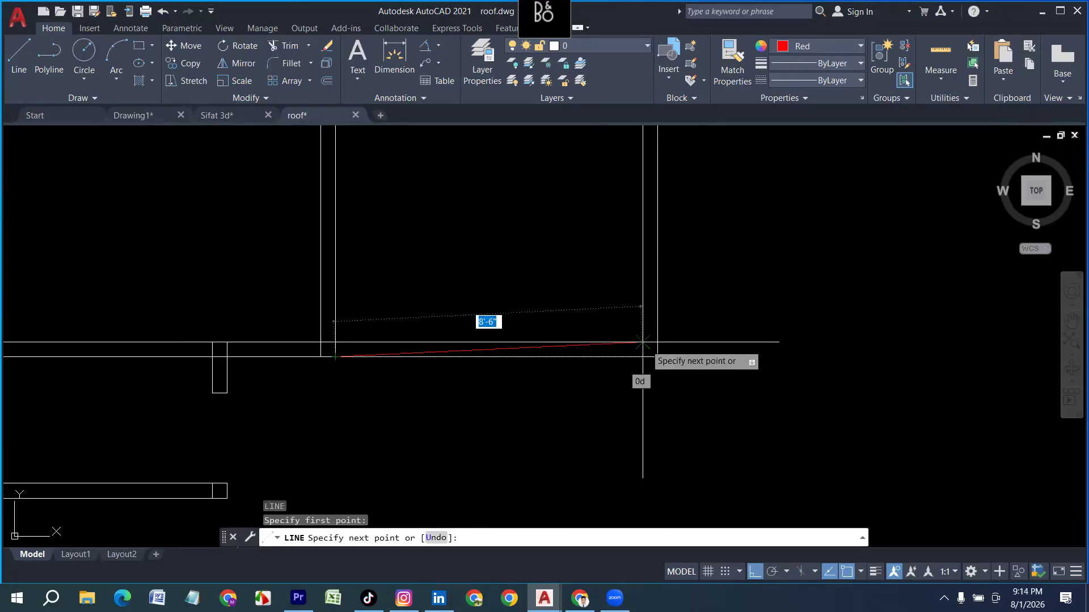
pyautogui.press('Escape')
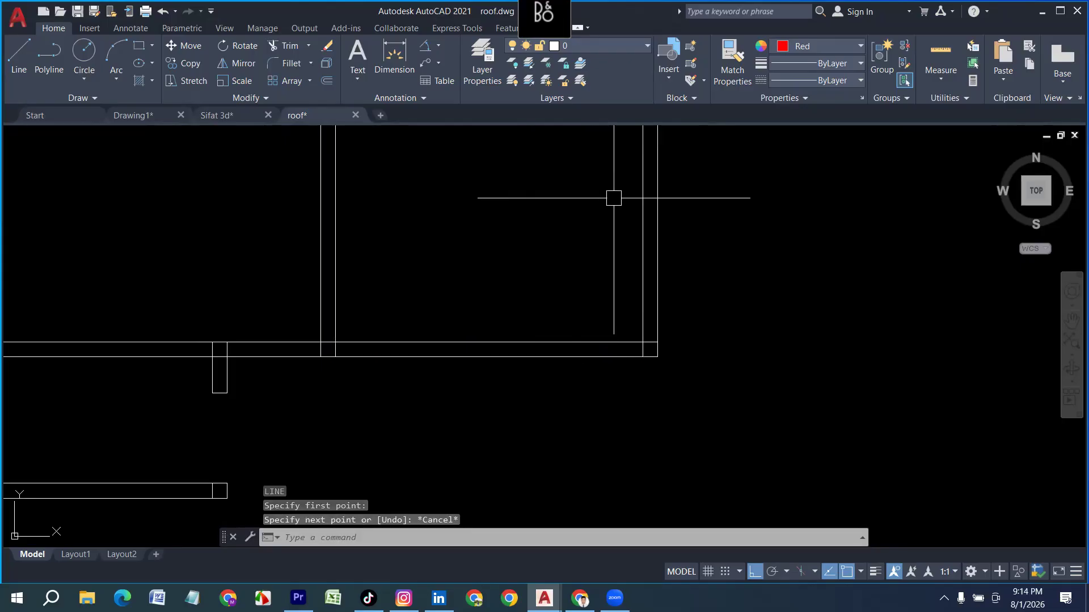
# Step: Set the current colour to ByLayer and draw a line along the east room's lower wall between the side walls' inner faces
pyautogui.click(819, 46)
pyautogui.click(797, 63)
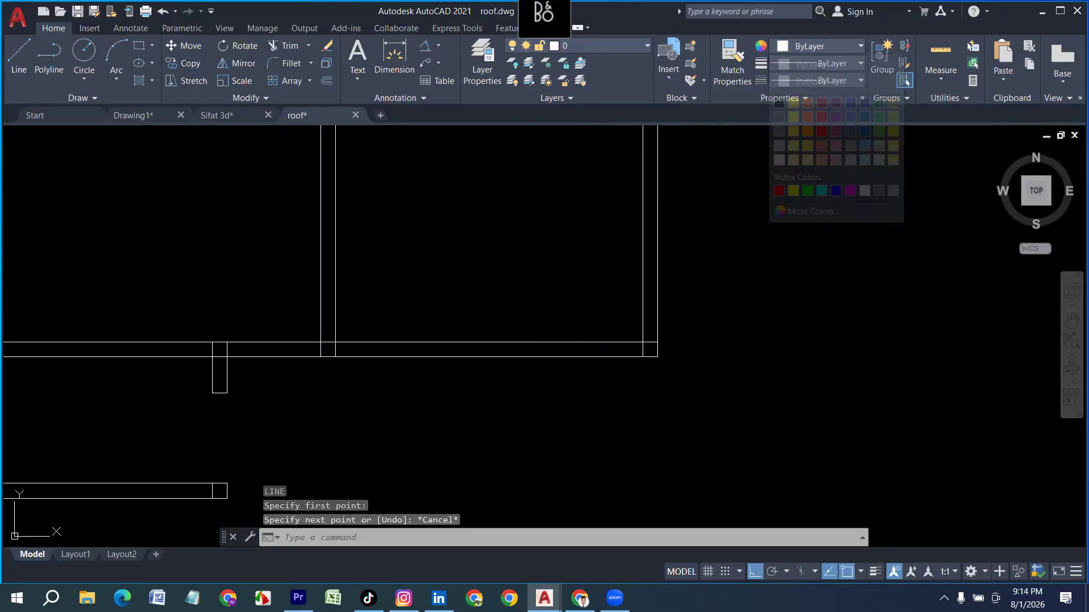
pyautogui.press('Return')
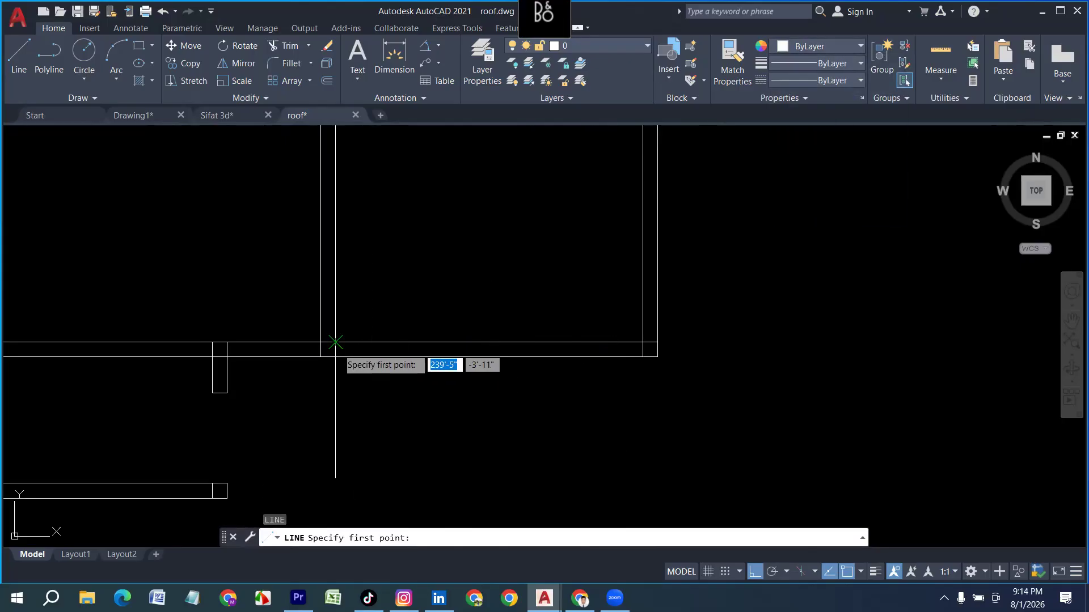
pyautogui.click(335, 356)
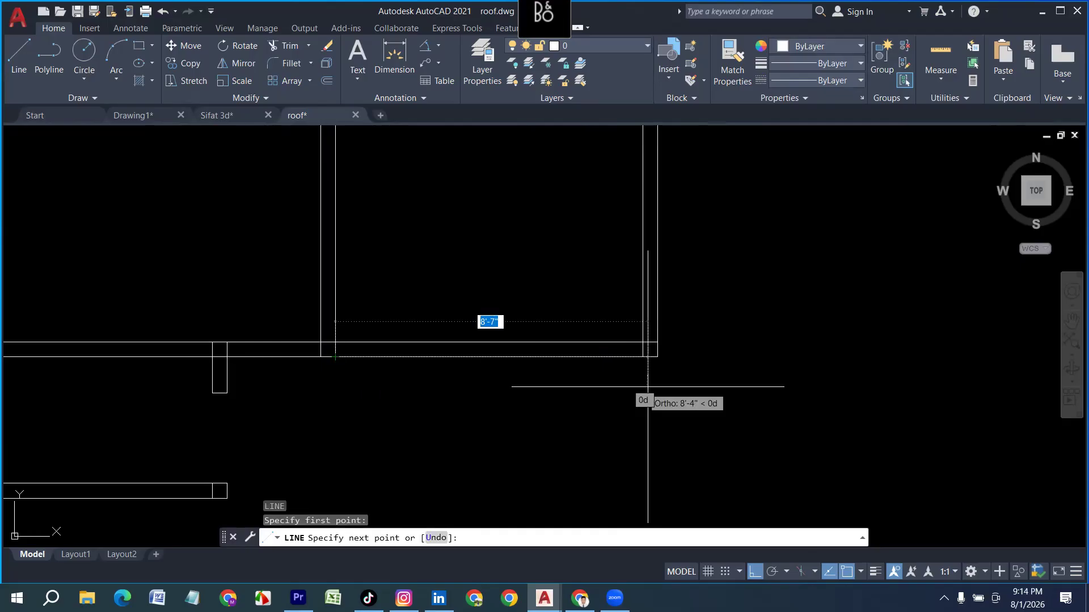
pyautogui.click(641, 357)
pyautogui.press('Return')
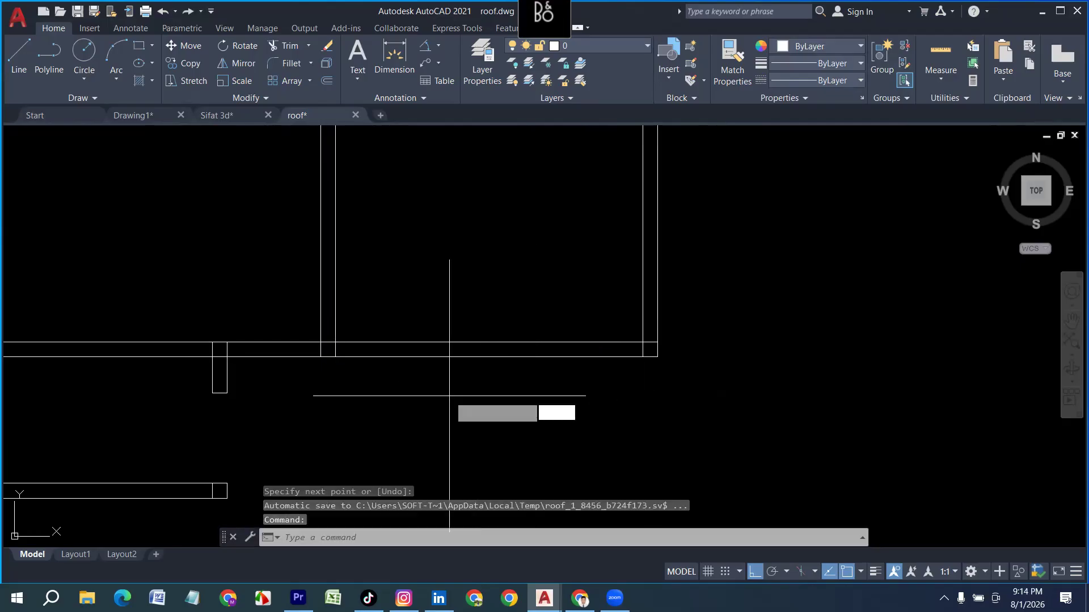
# Step: Draw a short vertical line across the wall thickness at the midpoint of the east room's lower wall
pyautogui.press('Return')
pyautogui.click(489, 356)
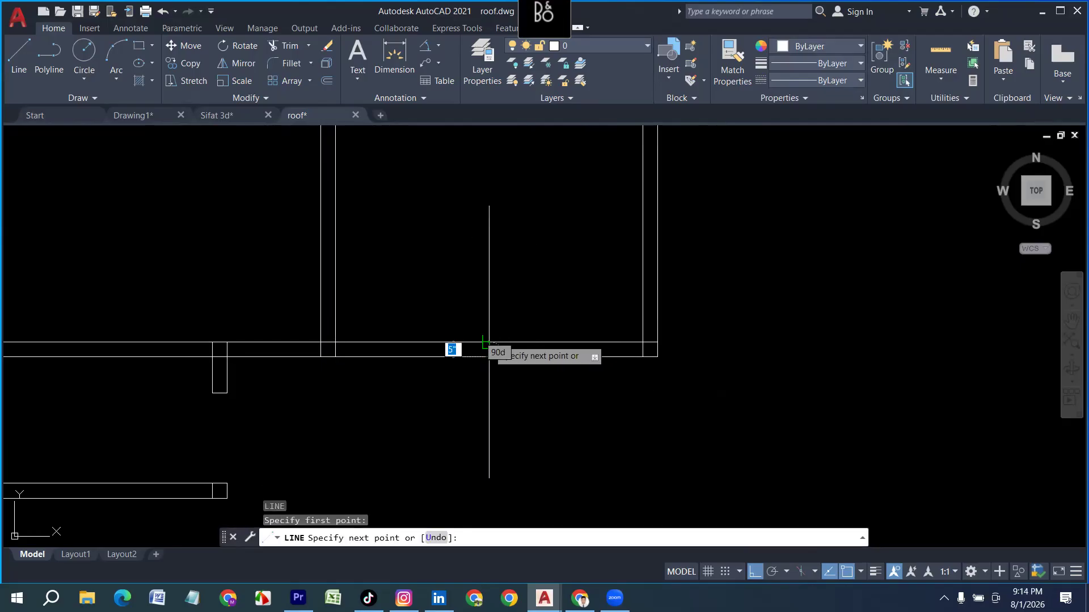
pyautogui.click(489, 342)
pyautogui.press('Return')
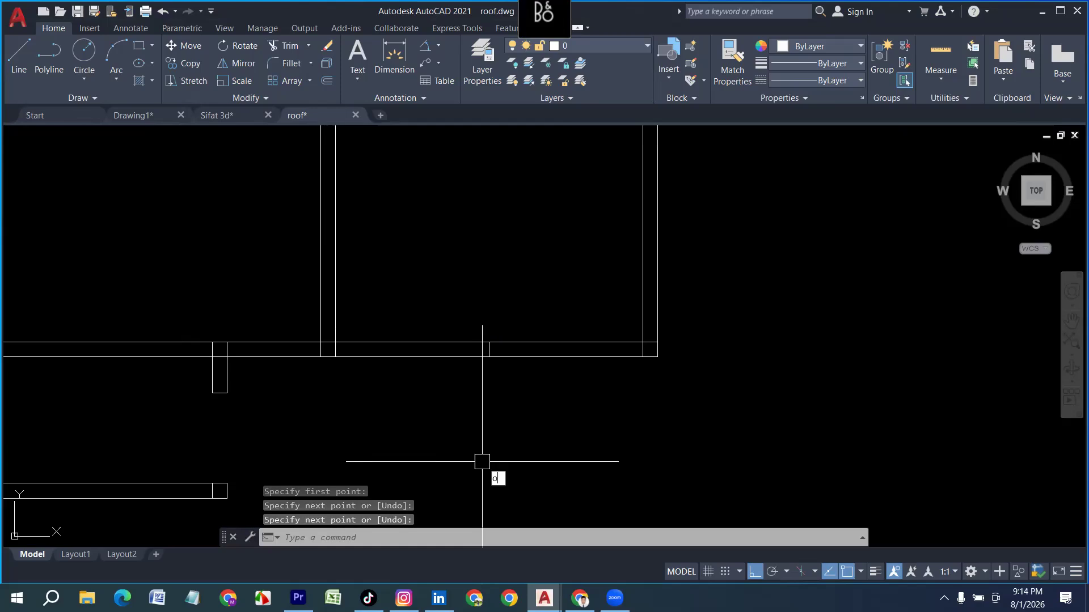
# Step: Try offsetting the short centre line in the lower wall by 4' to each side
pyautogui.press('Return')
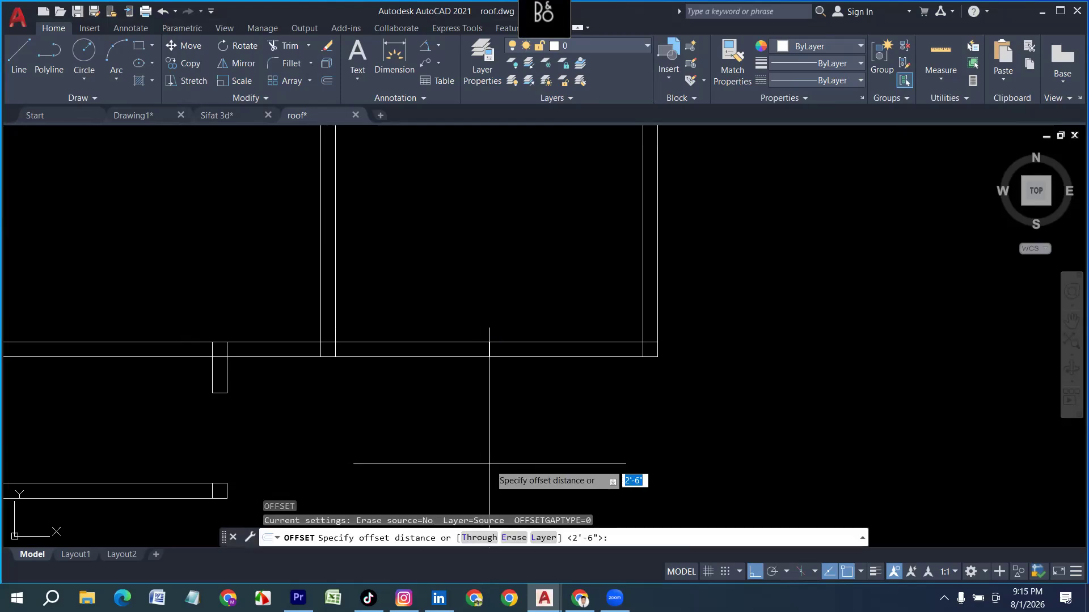
pyautogui.write("4'")
pyautogui.press('Return')
pyautogui.click(488, 349)
pyautogui.click(409, 346)
pyautogui.click(486, 350)
pyautogui.click(576, 356)
pyautogui.scroll(-4, 438, 438)
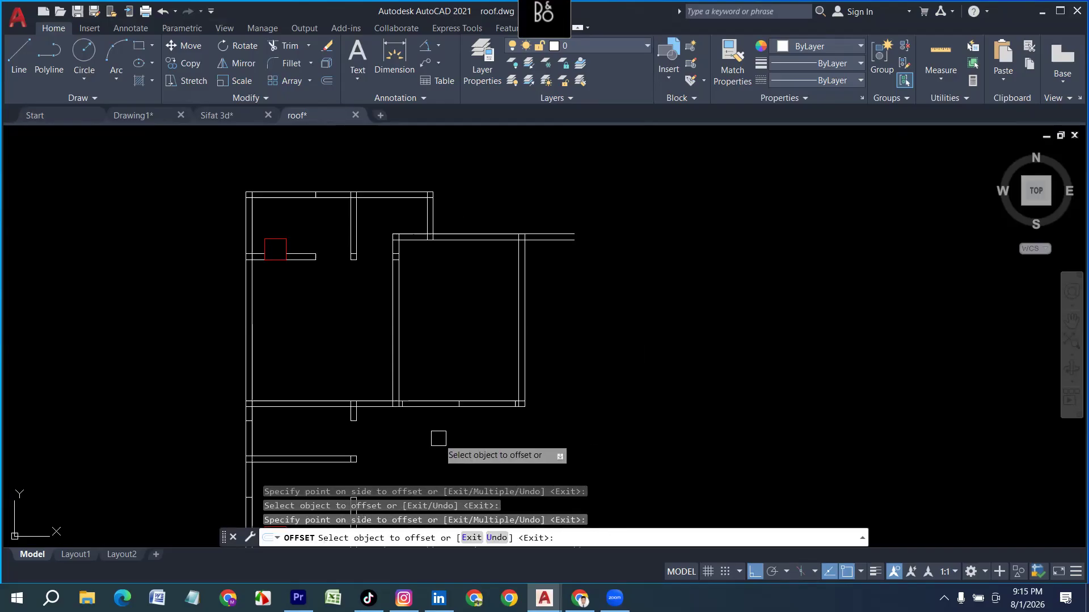
# Step: Undo the two 4' offsets of the centre line and leave the command
pyautogui.hotkey('ctrl', 'z')
pyautogui.hotkey('ctrl', 'z')
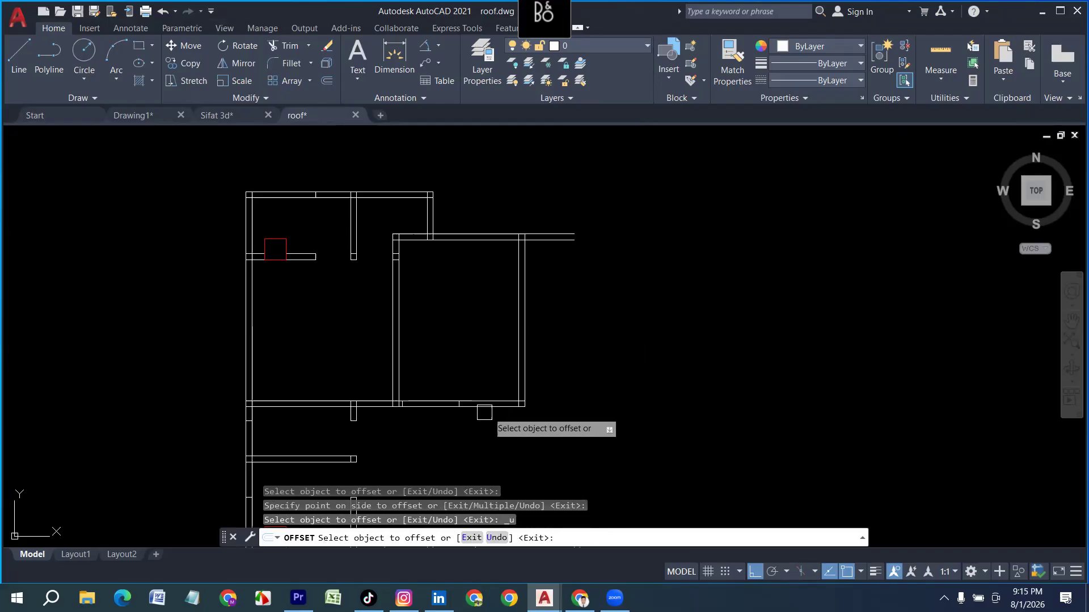
pyautogui.scroll(3, 478, 423)
pyautogui.press('Escape')
pyautogui.press('Escape')
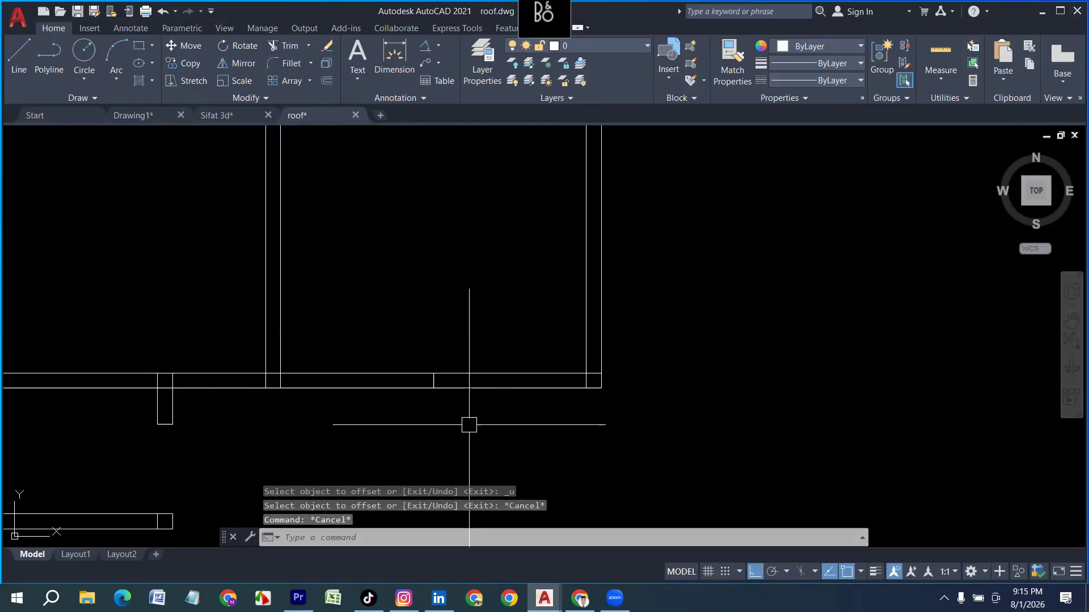
# Step: Offset the short centre line in the lower wall by 3' to each side
pyautogui.press('Return')
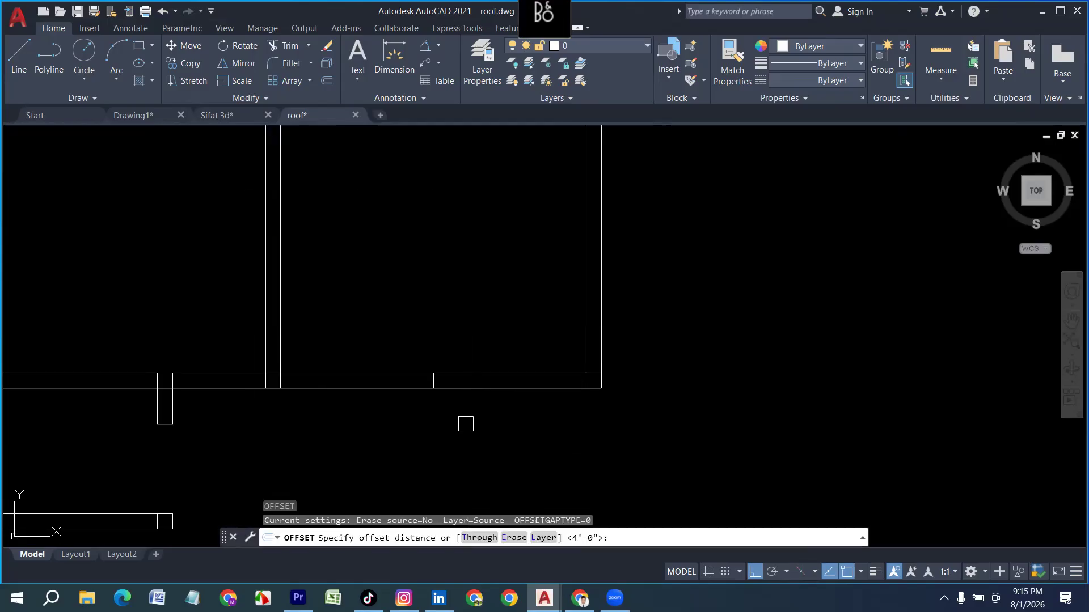
pyautogui.write("3'")
pyautogui.press('Return')
pyautogui.scroll(4, 435, 385)
pyautogui.click(433, 380)
pyautogui.click(640, 364)
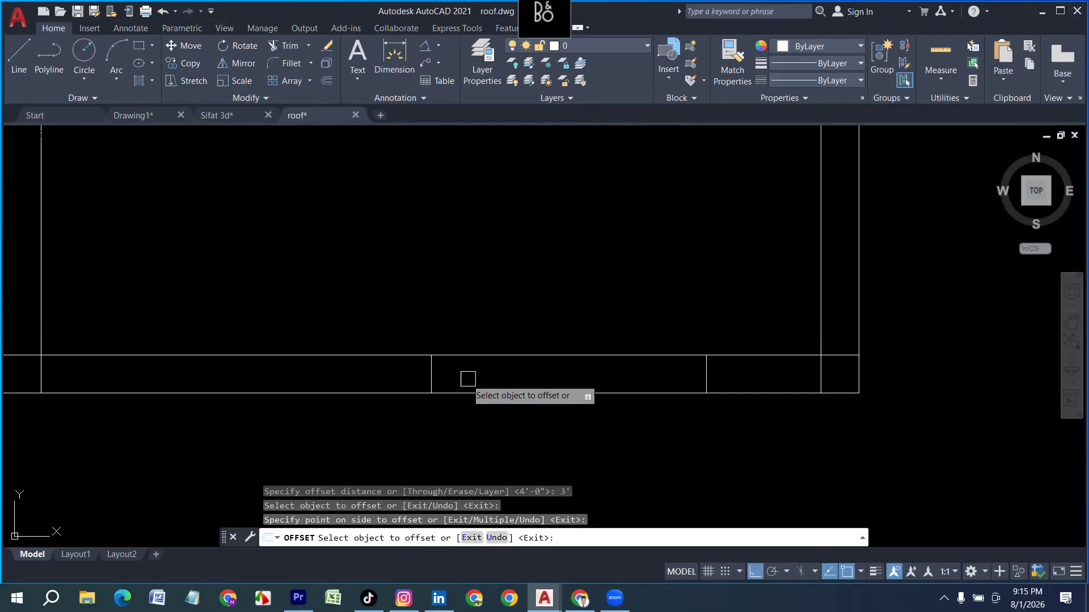
pyautogui.click(435, 371)
pyautogui.click(318, 381)
pyautogui.scroll(-4, 366, 440)
pyautogui.press('Escape')
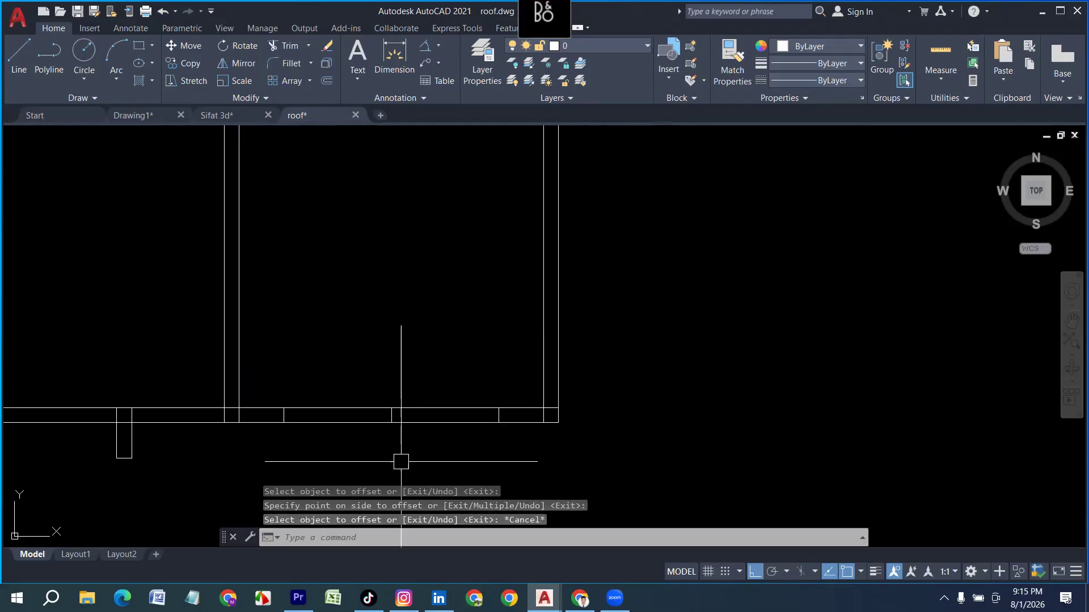
# Step: Trim the wall lines between the two 3' offset lines and erase the leftover centre line
pyautogui.press('Return')
pyautogui.moveTo(435, 450); pyautogui.dragTo(424, 357)
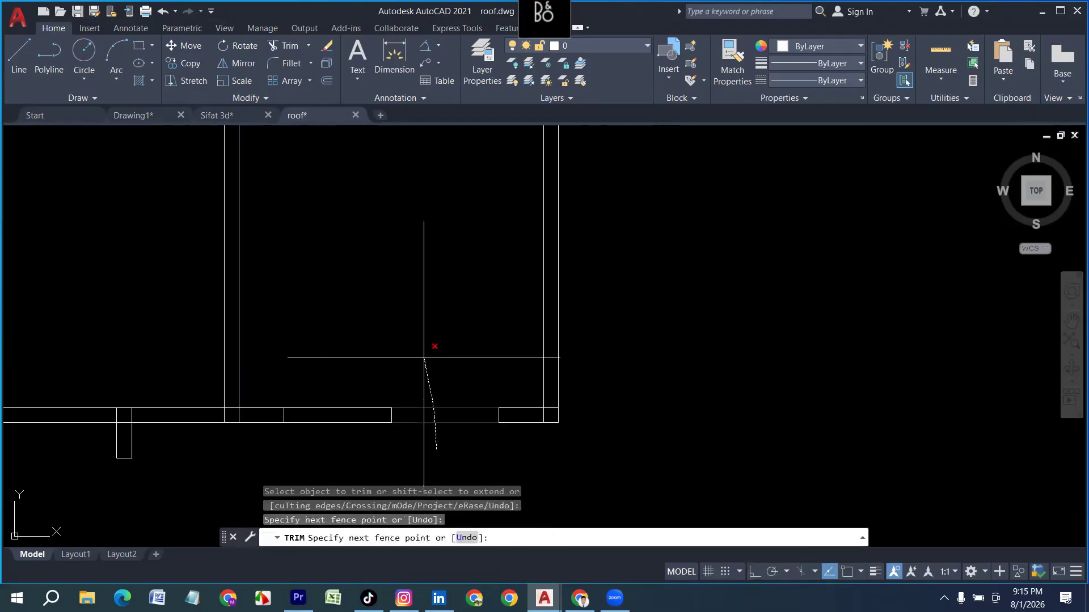
pyautogui.moveTo(360, 458); pyautogui.dragTo(366, 340)
pyautogui.press('Escape')
pyautogui.click(416, 426)
pyautogui.press('Delete')
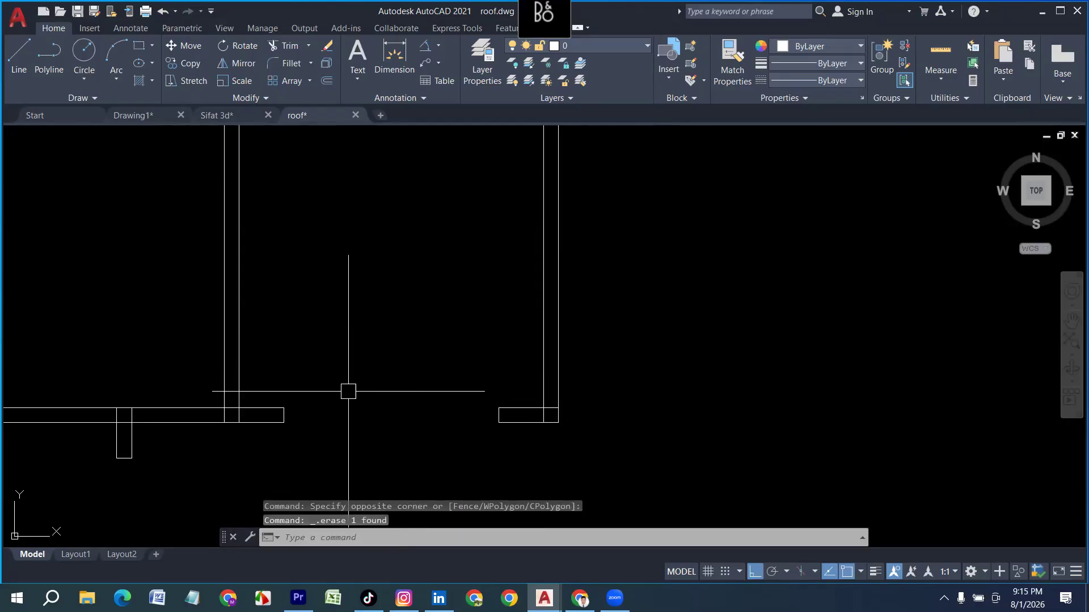
# Step: Draw a horizontal window line across the new opening between the midpoints of its two end lines
pyautogui.press('l')
pyautogui.press('Return')
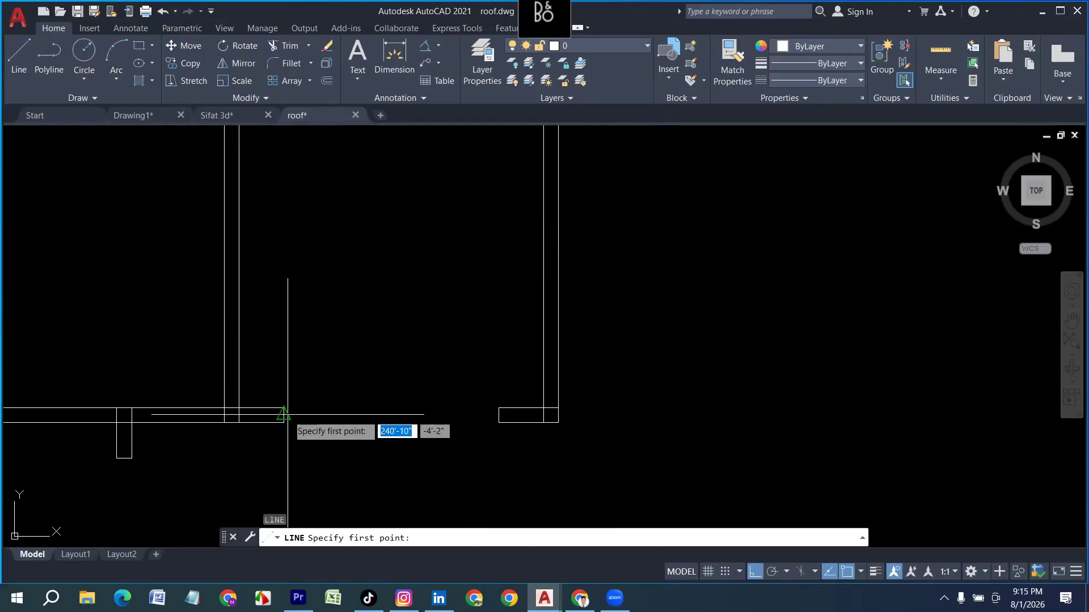
pyautogui.click(283, 415)
pyautogui.click(497, 423)
pyautogui.press('Return')
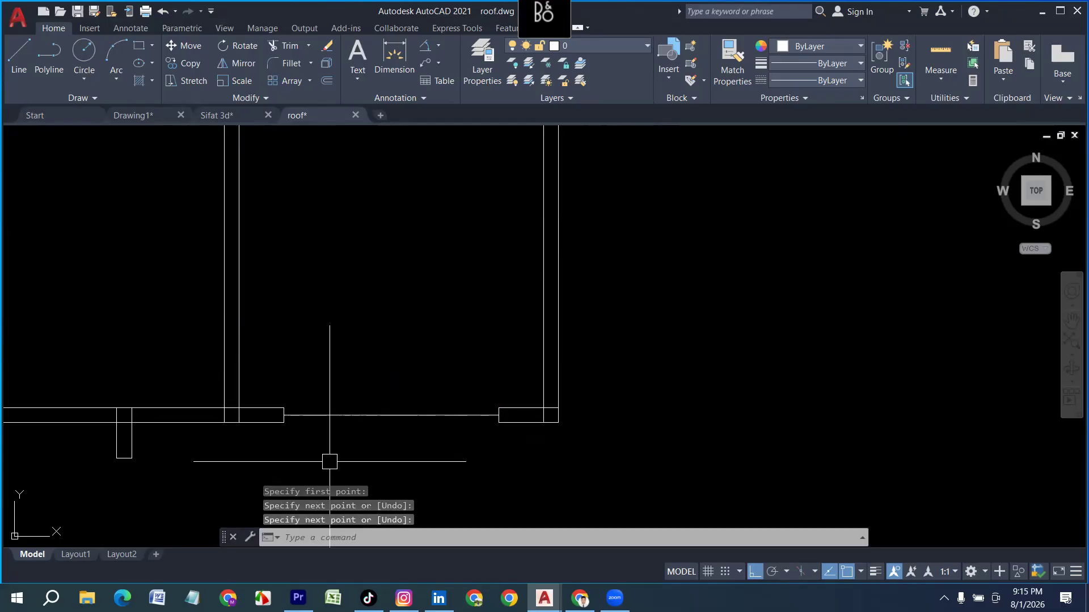
pyautogui.scroll(-5, 341, 404)
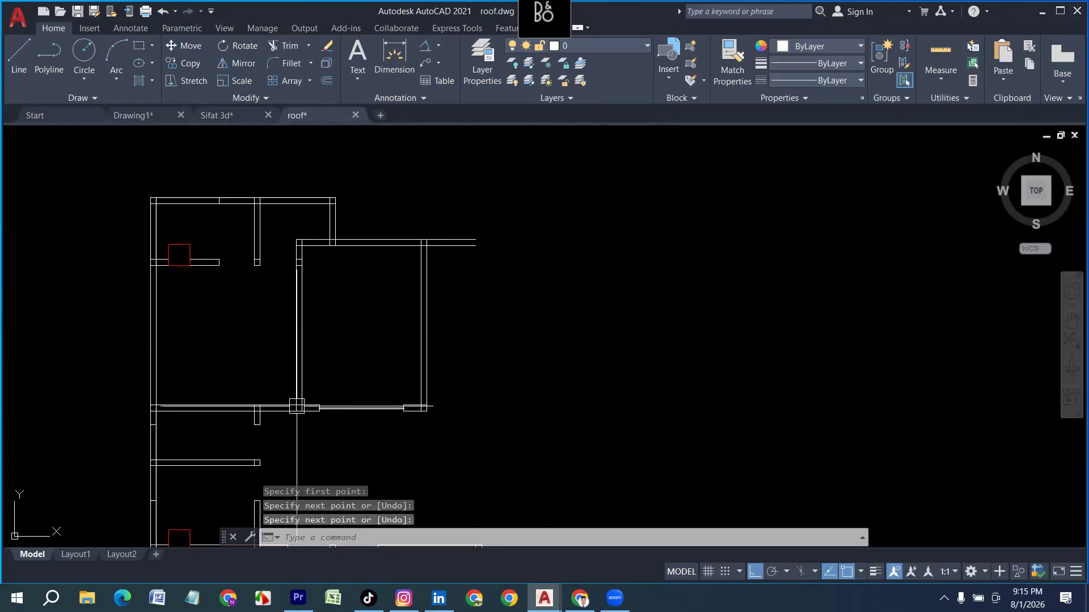
# Step: Offset the upper line of the wall below the upper rooms by 3' upward and leave the command
pyautogui.scroll(3, 295, 399)
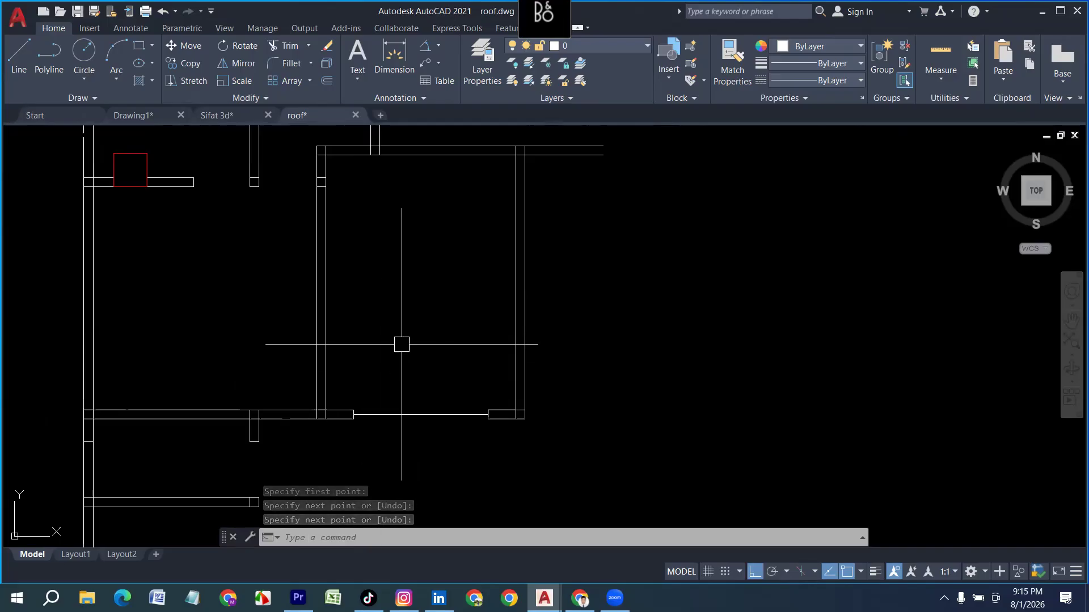
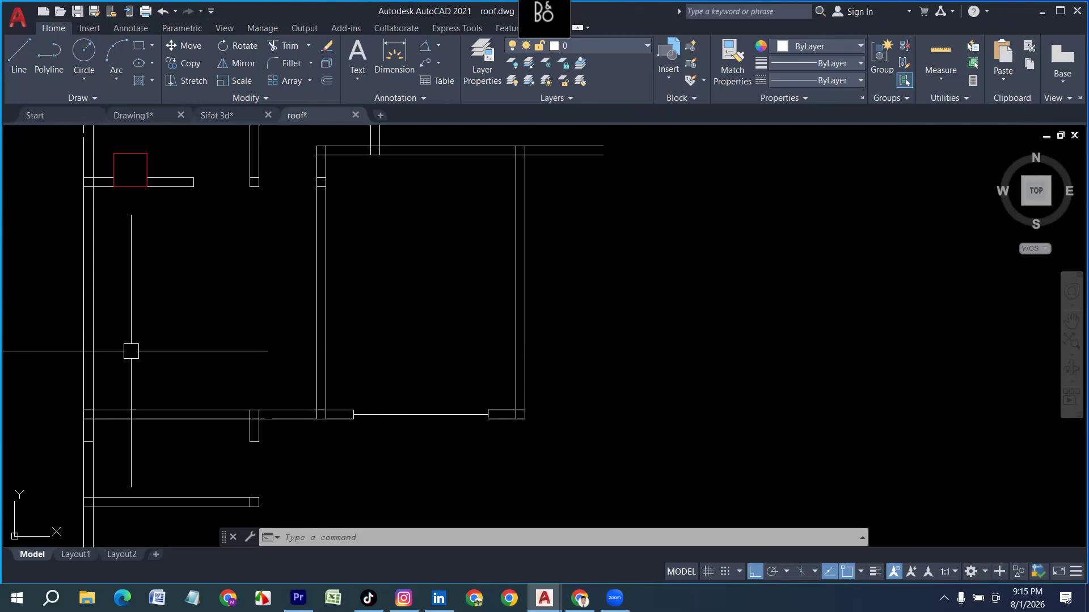
pyautogui.scroll(-4, 232, 289)
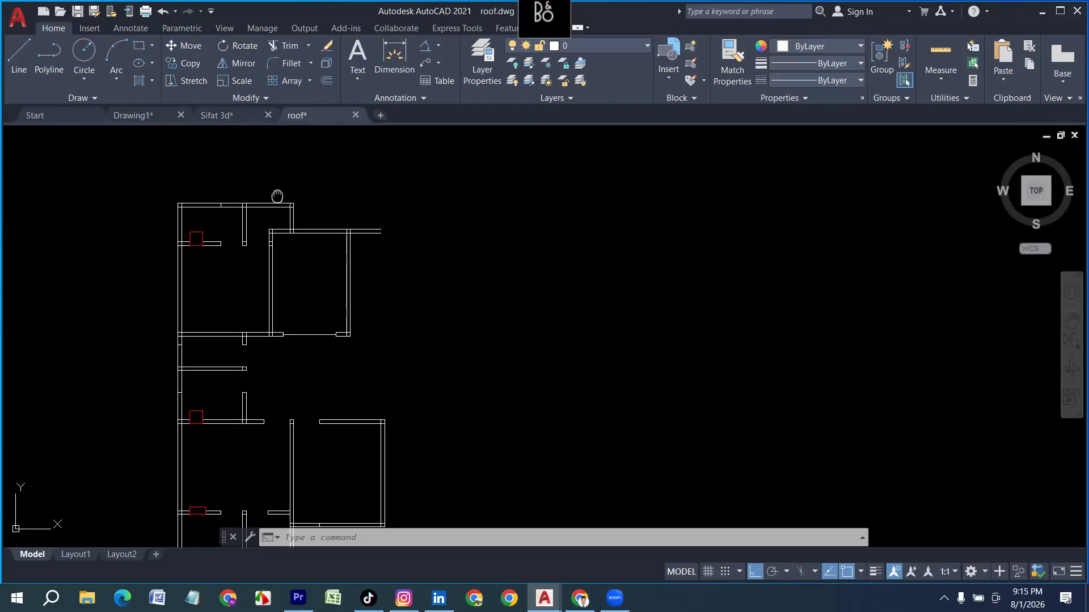
pyautogui.moveTo(280, 194); pyautogui.dragTo(289, 131, button='middle')
pyautogui.scroll(5, 323, 380)
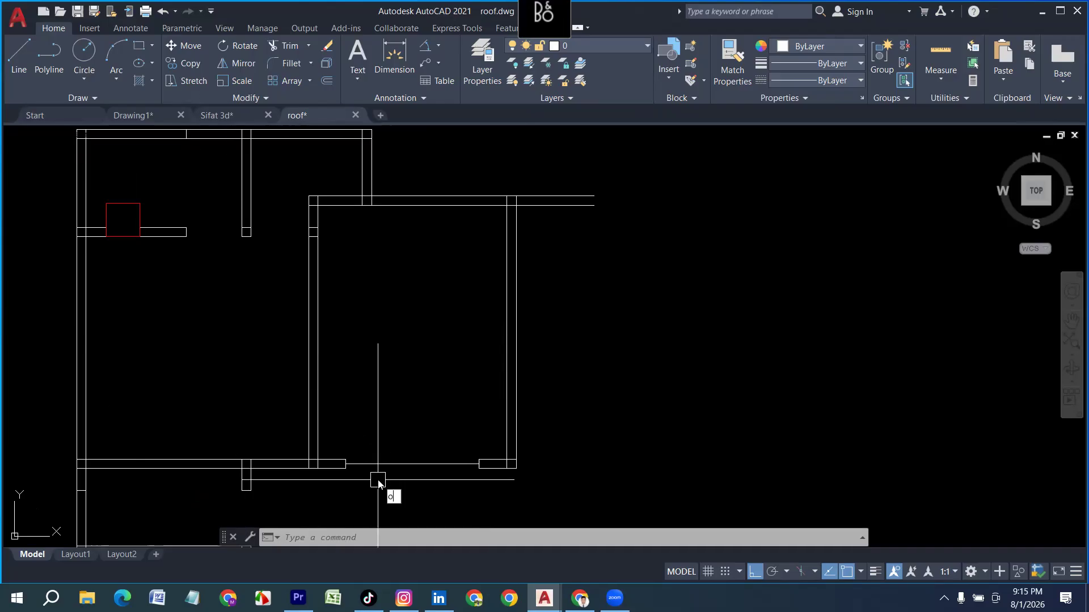
pyautogui.press('Return')
pyautogui.press('Return')
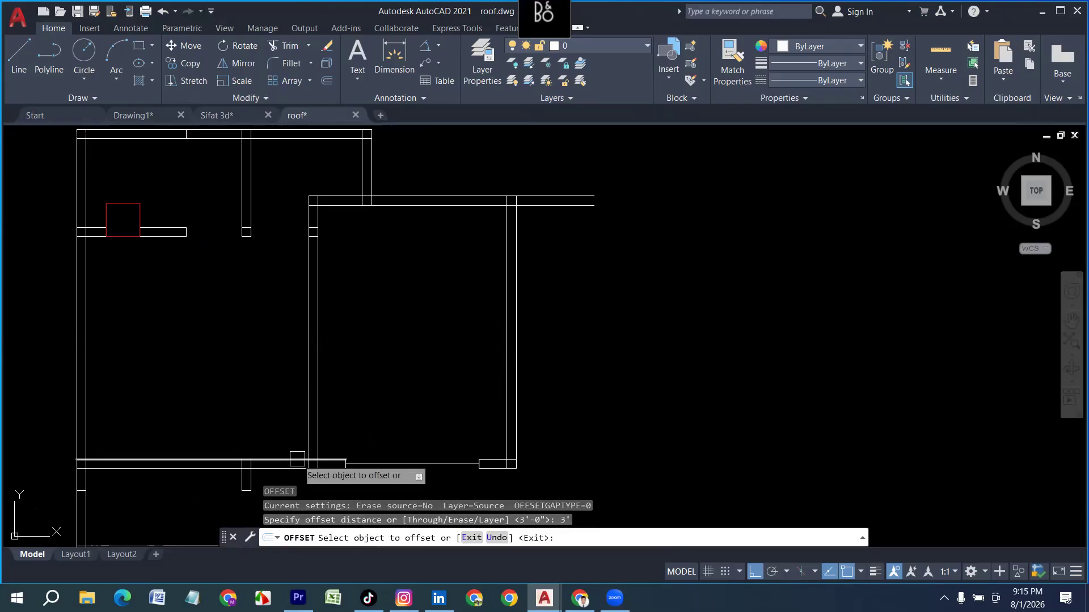
pyautogui.click(282, 460)
pyautogui.click(380, 430)
pyautogui.press('Escape')
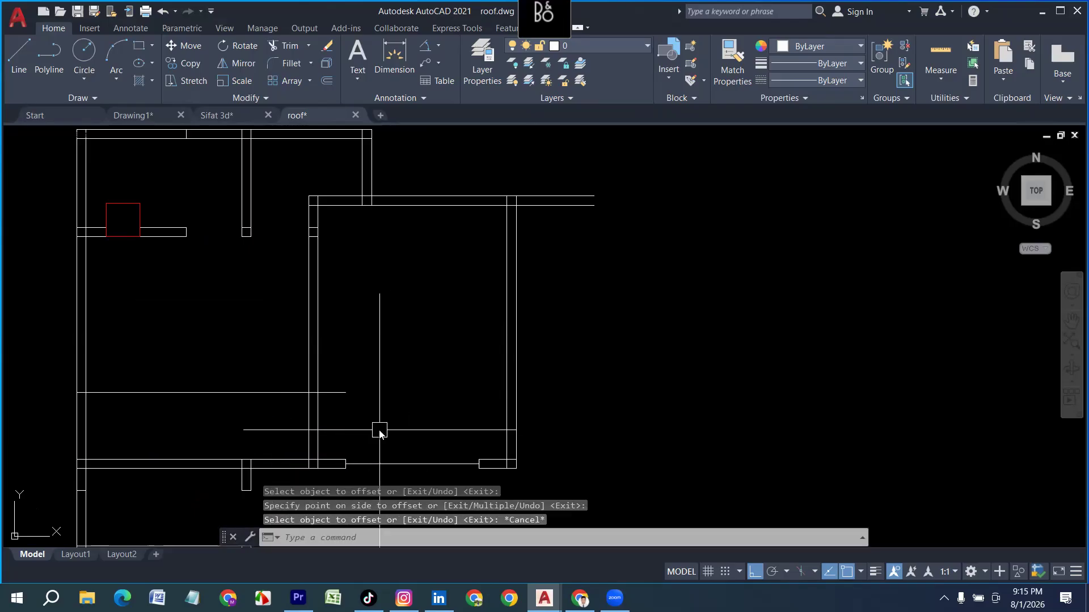
# Step: Trim a 3' door opening in the vertical wall beside the right room and remove the excess of the offset line
pyautogui.press('Return')
pyautogui.moveTo(369, 429); pyautogui.dragTo(248, 426)
pyautogui.moveTo(247, 425); pyautogui.dragTo(224, 342)
pyautogui.moveTo(348, 433); pyautogui.dragTo(313, 355)
pyautogui.scroll(-5, 400, 311)
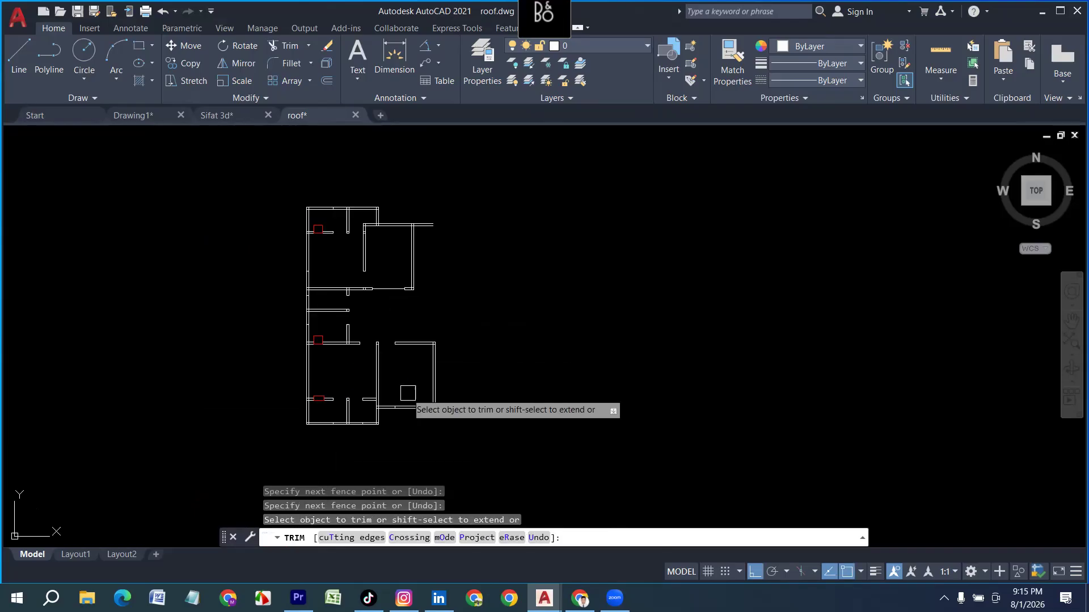
pyautogui.scroll(2, 460, 238)
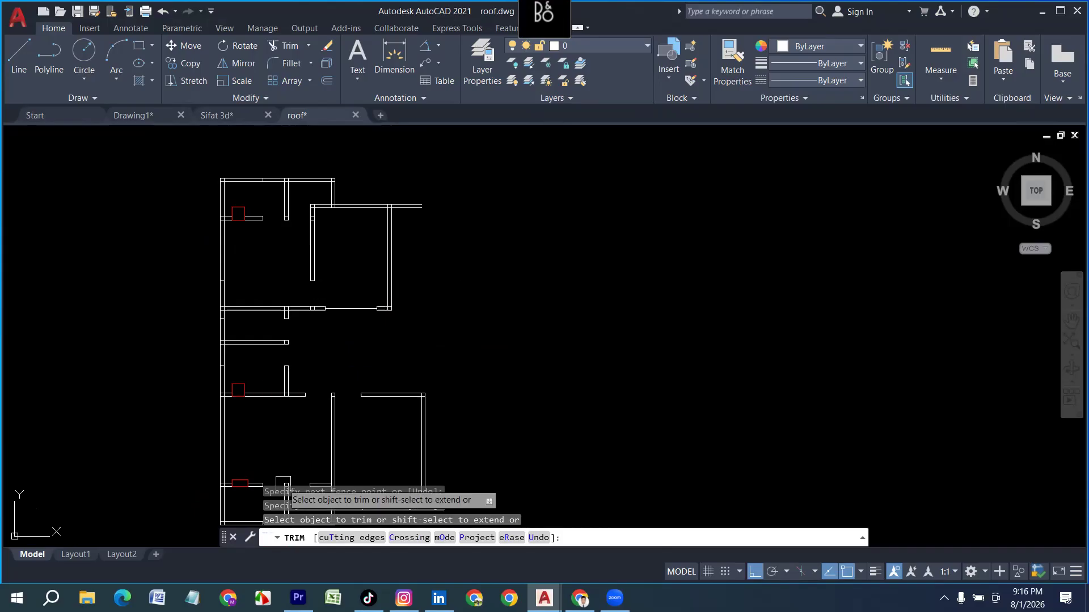
pyautogui.moveTo(387, 406); pyautogui.dragTo(443, 346, button='middle')
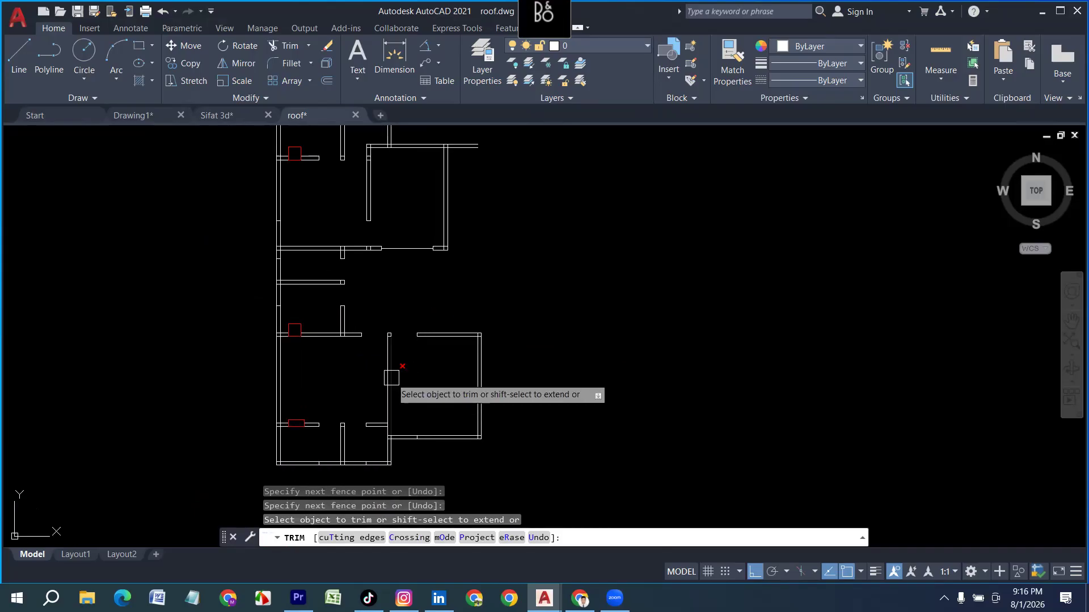
pyautogui.press('Escape')
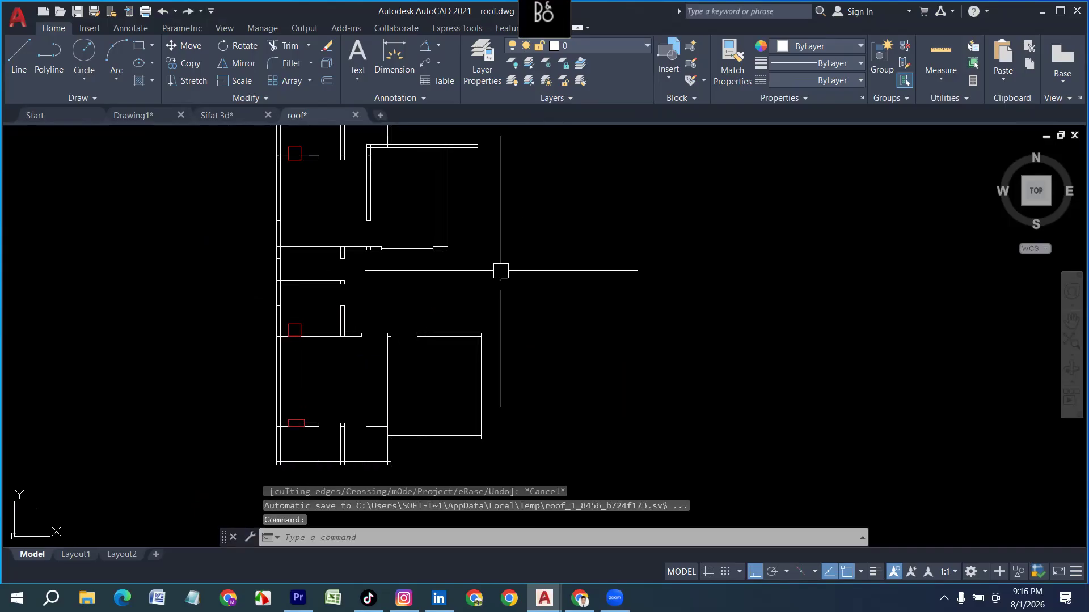
# Step: Trim the overlapping lines at the plan's top-left corner and the top wall's partition junction, and remove the short cross line in that wall
pyautogui.moveTo(434, 230); pyautogui.dragTo(453, 257, button='middle')
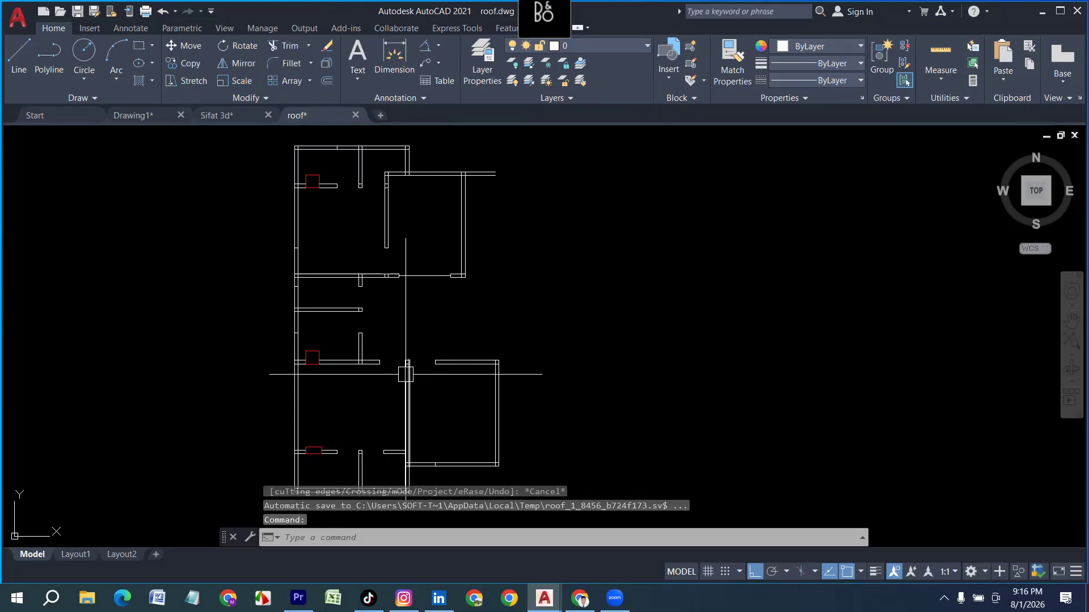
pyautogui.scroll(4, 338, 145)
pyautogui.moveTo(339, 226); pyautogui.dragTo(339, 314, button='middle')
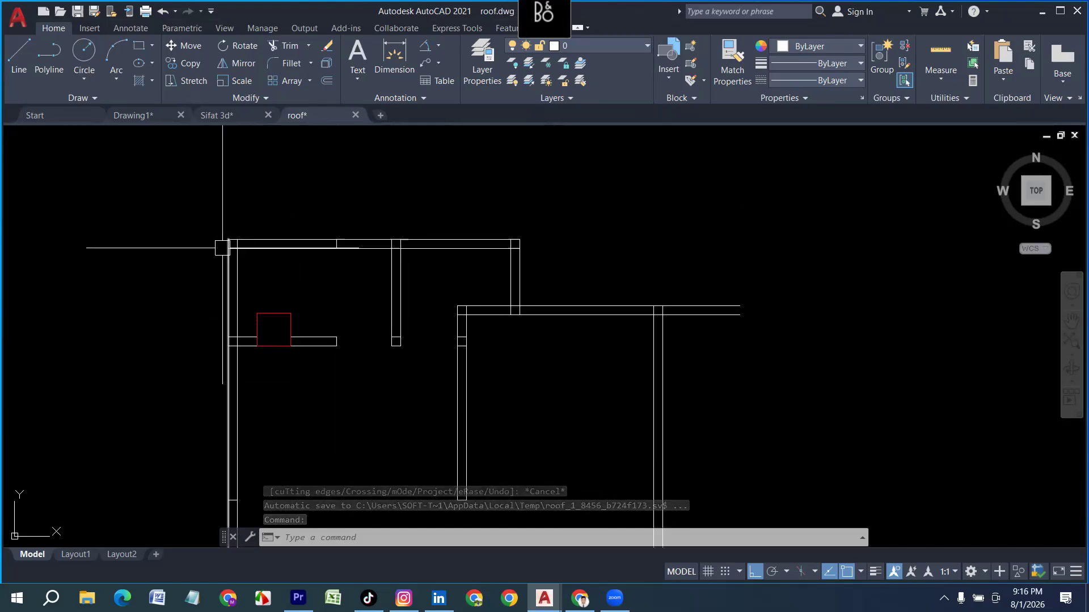
pyautogui.press('Escape')
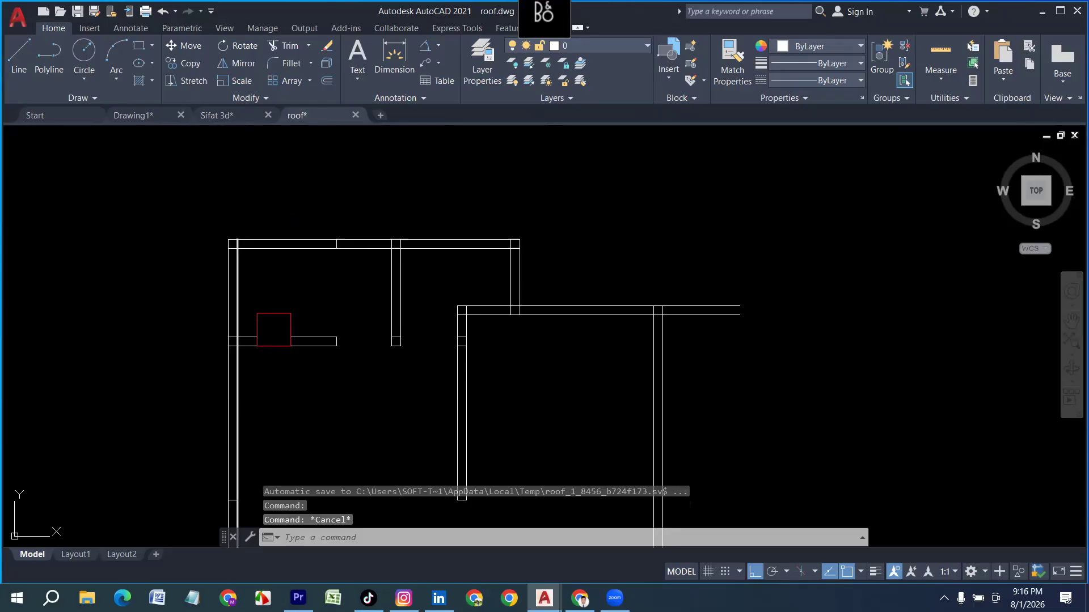
pyautogui.write('tr')
pyautogui.press('space')
pyautogui.scroll(5, 248, 231)
pyautogui.moveTo(188, 320); pyautogui.dragTo(232, 276)
pyautogui.scroll(-3, 233, 276)
pyautogui.scroll(3, 273, 314)
pyautogui.moveTo(285, 319); pyautogui.dragTo(284, 345)
pyautogui.click(40, 311)
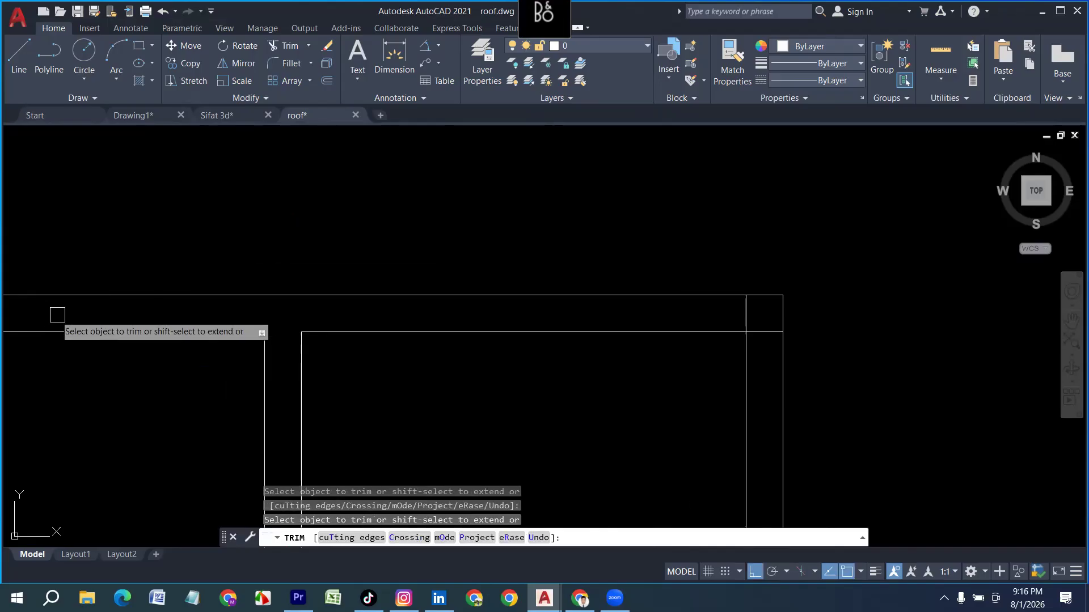
# Step: Trim the overlapping wall lines at the top rooms' upper-right corner and where the upper duct wall meets the left outer wall
pyautogui.scroll(-2, 284, 316)
pyautogui.scroll(4, 592, 317)
pyautogui.moveTo(586, 359); pyautogui.dragTo(510, 302)
pyautogui.scroll(-2, 445, 261)
pyautogui.scroll(4, 462, 395)
pyautogui.scroll(-2, 472, 341)
pyautogui.scroll(4, 352, 397)
pyautogui.moveTo(334, 447); pyautogui.dragTo(311, 282)
pyautogui.scroll(-2, 256, 297)
pyautogui.scroll(4, 230, 236)
pyautogui.scroll(-3, 312, 282)
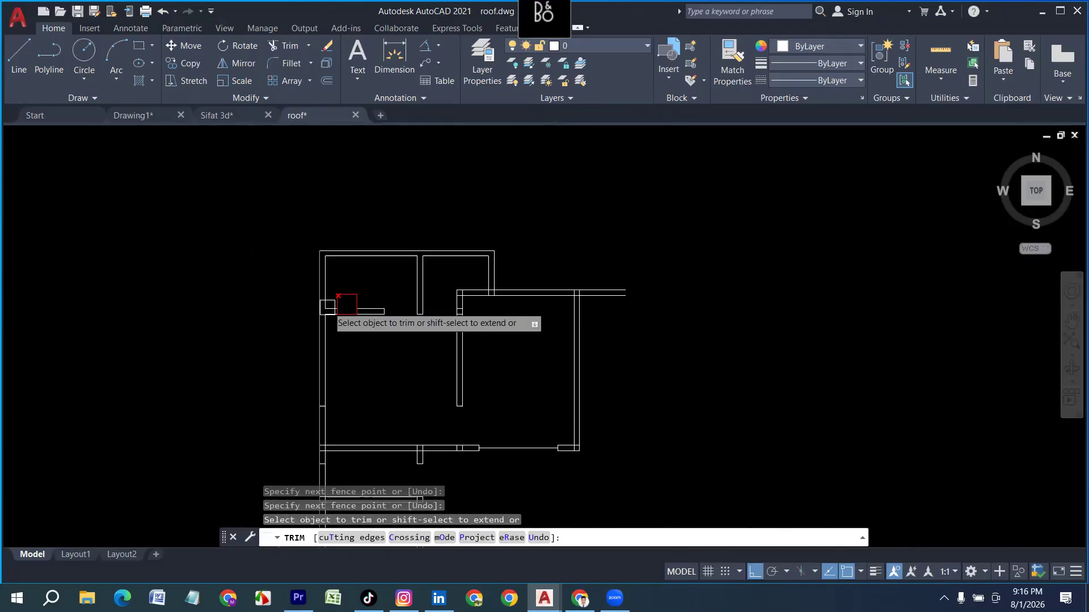
# Step: Trim the overlapping lines where the short wall meets the upper-right room and at that room's upper-left corner
pyautogui.scroll(2, 540, 298)
pyautogui.moveTo(586, 304)
pyautogui.mouseDown()
pyautogui.moveTo(442, 305)
pyautogui.moveTo(490, 262)
pyautogui.mouseUp()
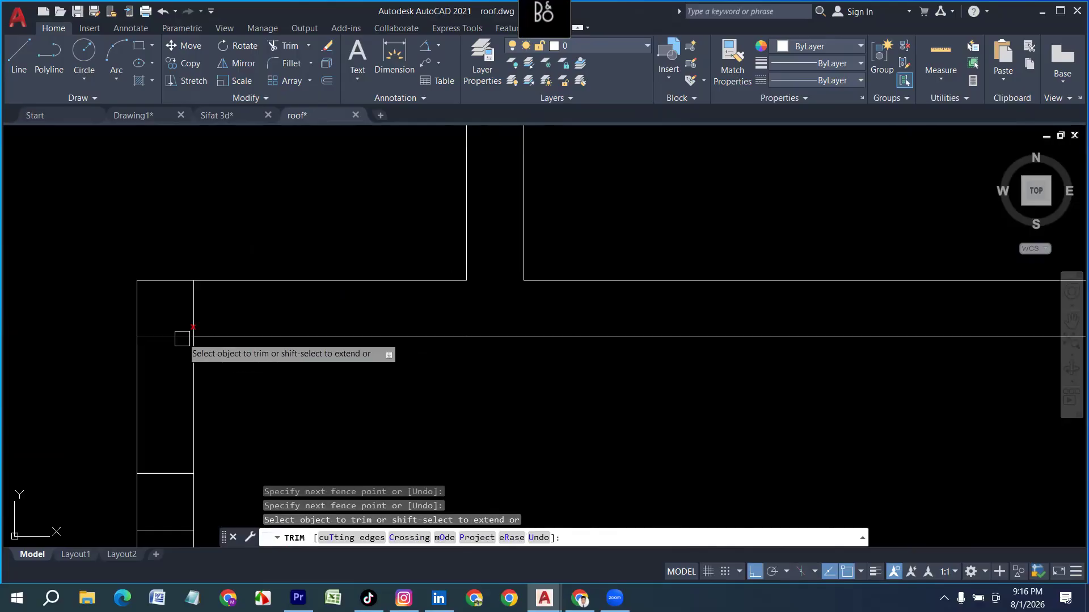
pyautogui.moveTo(163, 369)
pyautogui.mouseDown()
pyautogui.moveTo(179, 324)
pyautogui.moveTo(224, 306)
pyautogui.mouseUp()
pyautogui.scroll(-6, 210, 274)
pyautogui.scroll(4, 210, 323)
pyautogui.moveTo(228, 223); pyautogui.dragTo(223, 282)
pyautogui.scroll(-4, 245, 308)
# Step: Trim the overlapping lines at the upper and lower ends of the upper-right room's right wall
pyautogui.scroll(3, 238, 365)
pyautogui.scroll(2, 225, 458)
pyautogui.scroll(-6, 226, 458)
pyautogui.scroll(4, 314, 357)
pyautogui.scroll(4, 372, 355)
pyautogui.moveTo(485, 355)
pyautogui.mouseDown()
pyautogui.moveTo(295, 352)
pyautogui.moveTo(355, 408)
pyautogui.mouseUp()
pyautogui.scroll(-6, 422, 216)
pyautogui.scroll(-4, 434, 217)
pyautogui.scroll(3, 408, 267)
pyautogui.scroll(4, 452, 346)
pyautogui.scroll(2, 518, 277)
pyautogui.moveTo(518, 277); pyautogui.dragTo(494, 323)
pyautogui.scroll(-5, 562, 358)
# Step: Trim the overlapping lines where the wall below the upper rooms meets the vertical wall stub and the short partition
pyautogui.scroll(4, 493, 369)
pyautogui.scroll(2, 544, 354)
pyautogui.moveTo(563, 358); pyautogui.dragTo(419, 365)
pyautogui.scroll(-6, 505, 372)
pyautogui.scroll(4, 446, 376)
pyautogui.scroll(2, 465, 376)
pyautogui.moveTo(496, 334)
pyautogui.mouseDown()
pyautogui.moveTo(614, 341)
pyautogui.moveTo(578, 387)
pyautogui.mouseUp()
pyautogui.scroll(-5, 514, 399)
# Step: Trim the junction of the wall below the upper rooms with the left outer wall and remove the cross line above it
pyautogui.scroll(4, 295, 421)
pyautogui.moveTo(260, 457)
pyautogui.mouseDown()
pyautogui.moveTo(267, 384)
pyautogui.moveTo(341, 428)
pyautogui.mouseUp()
pyautogui.scroll(-5, 351, 227)
pyautogui.scroll(6, 341, 364)
pyautogui.moveTo(350, 386); pyautogui.dragTo(340, 340)
pyautogui.scroll(-5, 340, 340)
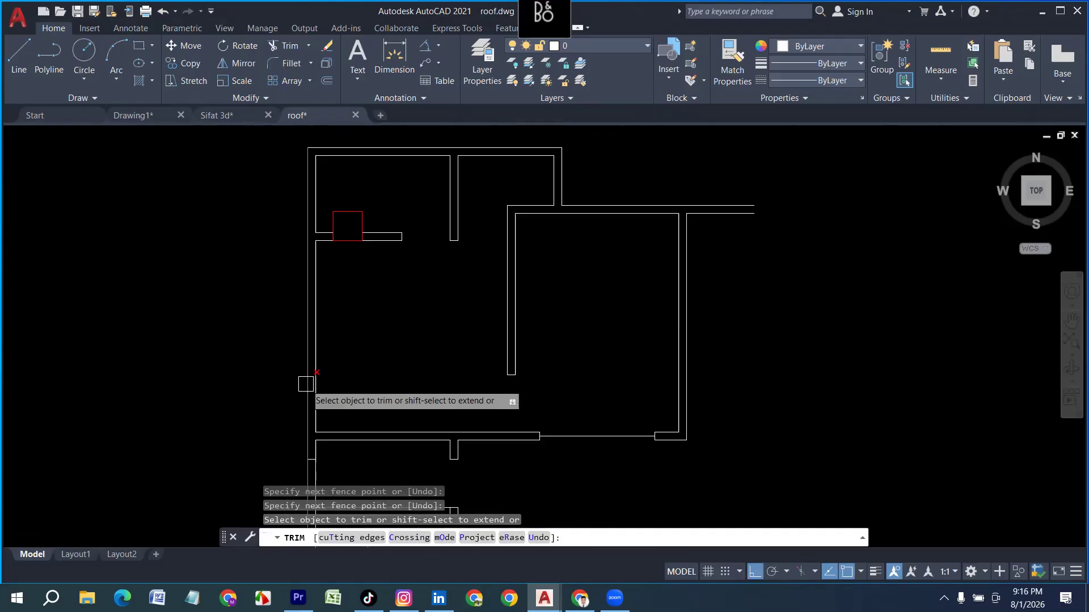
# Step: Remove the next cross line in the left outer wall and trim its junction with the middle horizontal partition
pyautogui.scroll(-5, 315, 238)
pyautogui.scroll(6, 302, 354)
pyautogui.moveTo(363, 204); pyautogui.dragTo(334, 437, button='middle')
pyautogui.moveTo(337, 227); pyautogui.dragTo(332, 352, button='middle')
pyautogui.scroll(6, 322, 325)
pyautogui.moveTo(344, 294); pyautogui.dragTo(341, 359)
pyautogui.scroll(-8, 257, 245)
pyautogui.scroll(4, 266, 314)
pyautogui.moveTo(278, 330); pyautogui.dragTo(284, 254)
pyautogui.moveTo(275, 293); pyautogui.dragTo(304, 293)
pyautogui.scroll(-8, 215, 308)
# Step: Trim the extra line at the middle partition's free end and the remaining cross line in the left outer wall
pyautogui.scroll(6, 258, 303)
pyautogui.scroll(4, 434, 340)
pyautogui.moveTo(443, 326); pyautogui.dragTo(460, 307)
pyautogui.scroll(-8, 263, 250)
pyautogui.scroll(5, 205, 258)
pyautogui.scroll(4, 134, 279)
pyautogui.moveTo(137, 304); pyautogui.dragTo(151, 227)
pyautogui.scroll(-9, 171, 233)
# Step: Trim the overlapping wall lines where the middle duct wall meets the left outer wall
pyautogui.scroll(2, 164, 282)
pyautogui.scroll(4, 164, 282)
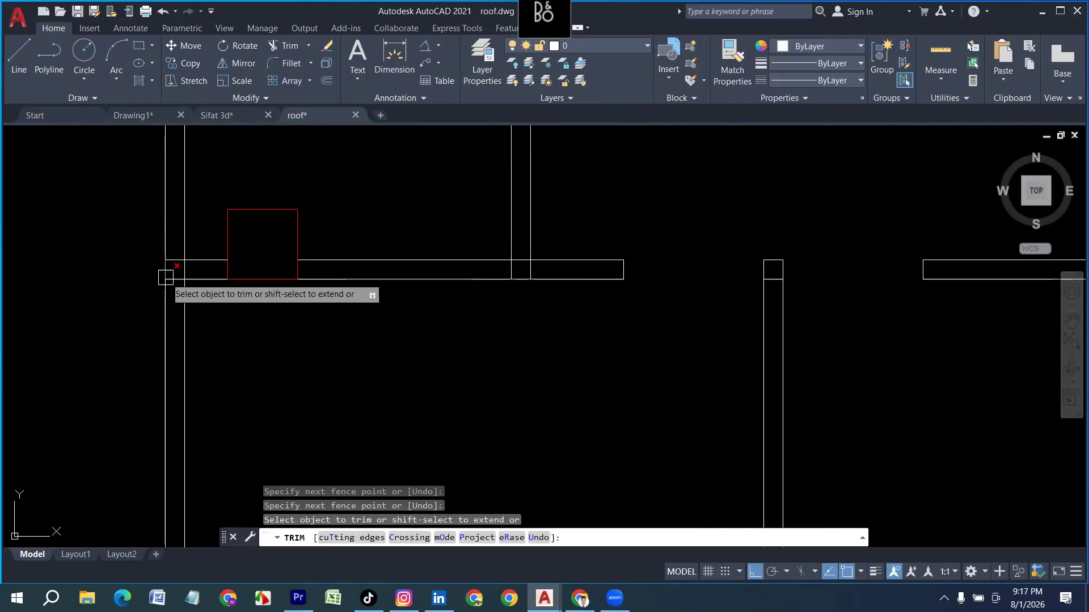
pyautogui.scroll(2, 164, 282)
pyautogui.moveTo(182, 288)
pyautogui.mouseDown()
pyautogui.moveTo(178, 241)
pyautogui.moveTo(194, 265)
pyautogui.mouseUp()
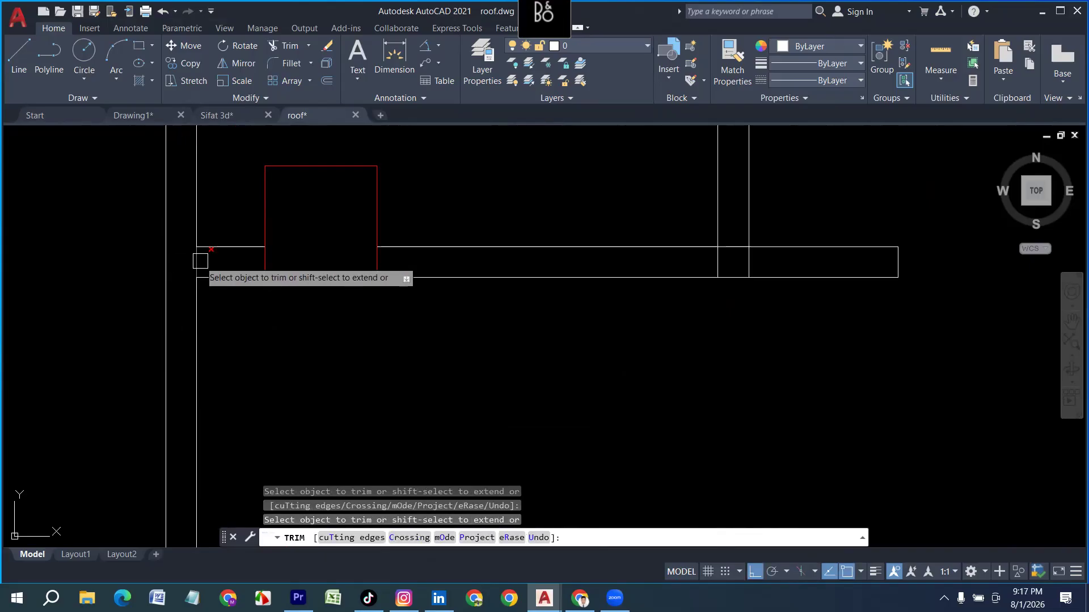
pyautogui.scroll(2, 198, 257)
pyautogui.moveTo(227, 263); pyautogui.dragTo(159, 261)
pyautogui.scroll(-4, 174, 268)
# Step: Trim the overlapping lines where the vertical partition joins the middle duct wall
pyautogui.moveTo(273, 406); pyautogui.dragTo(260, 250, button='middle')
pyautogui.moveTo(357, 152); pyautogui.dragTo(352, 396, button='middle')
pyautogui.scroll(5, 381, 351)
pyautogui.moveTo(348, 405); pyautogui.dragTo(219, 398)
pyautogui.moveTo(269, 395); pyautogui.dragTo(292, 320)
pyautogui.scroll(-6, 325, 223)
# Step: Trim the overlapping wall lines at the upper-right and lower-right corners of the lower-right room
pyautogui.scroll(2, 457, 247)
pyautogui.scroll(2, 582, 205)
pyautogui.scroll(1, 580, 203)
pyautogui.moveTo(502, 271)
pyautogui.mouseDown()
pyautogui.moveTo(474, 228)
pyautogui.moveTo(464, 238)
pyautogui.mouseUp()
pyautogui.scroll(-5, 475, 211)
pyautogui.scroll(5, 510, 261)
pyautogui.moveTo(528, 291)
pyautogui.mouseDown()
pyautogui.moveTo(485, 348)
pyautogui.moveTo(466, 348)
pyautogui.mouseUp()
pyautogui.scroll(-5, 389, 397)
# Step: Remove the cross line in the lower-right room's bottom wall and trim that wall's junction with the vertical wall
pyautogui.scroll(5, 511, 374)
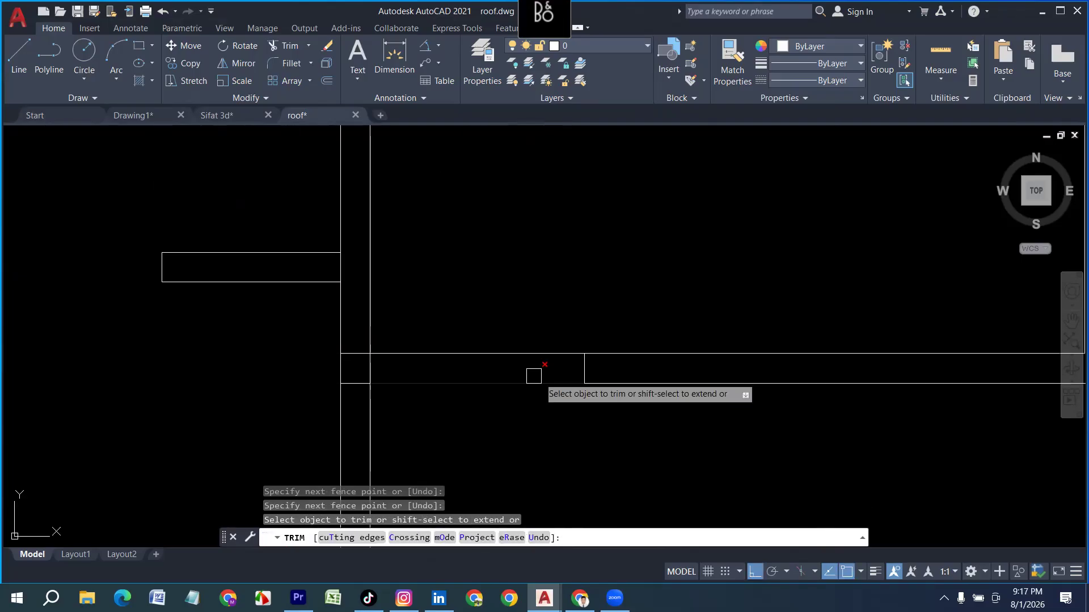
pyautogui.moveTo(615, 370); pyautogui.dragTo(528, 365)
pyautogui.moveTo(356, 379)
pyautogui.mouseDown()
pyautogui.moveTo(355, 394)
pyautogui.moveTo(377, 365)
pyautogui.mouseUp()
pyautogui.scroll(4, 328, 258)
pyautogui.moveTo(396, 277); pyautogui.dragTo(312, 275)
pyautogui.scroll(-7, 322, 271)
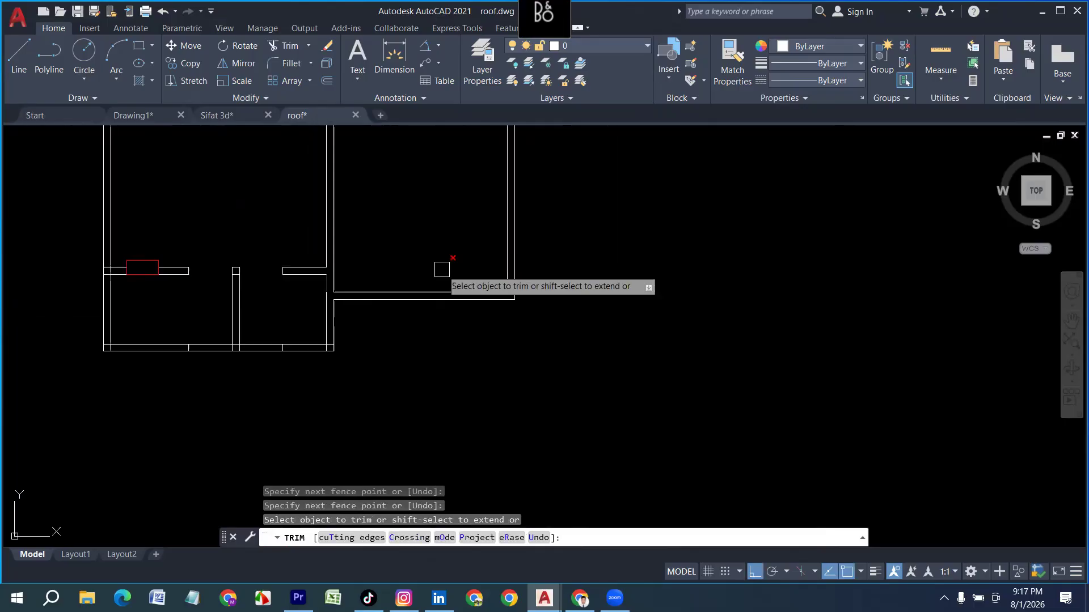
# Step: Trim the bottom rooms' lower-right corner and remove the nearby cross line in the bottom wall
pyautogui.scroll(4, 322, 342)
pyautogui.scroll(2, 352, 333)
pyautogui.moveTo(366, 319)
pyautogui.mouseDown()
pyautogui.moveTo(338, 354)
pyautogui.moveTo(321, 356)
pyautogui.mouseUp()
pyautogui.scroll(-6, 425, 352)
pyautogui.scroll(4, 330, 355)
pyautogui.moveTo(433, 355); pyautogui.dragTo(313, 352)
pyautogui.scroll(-5, 484, 360)
# Step: Trim the bottom partition's junction with the bottom wall and remove the extra line across its upper end
pyautogui.scroll(4, 415, 357)
pyautogui.moveTo(576, 377); pyautogui.dragTo(488, 376)
pyautogui.moveTo(513, 335); pyautogui.dragTo(514, 381)
pyautogui.scroll(-5, 512, 385)
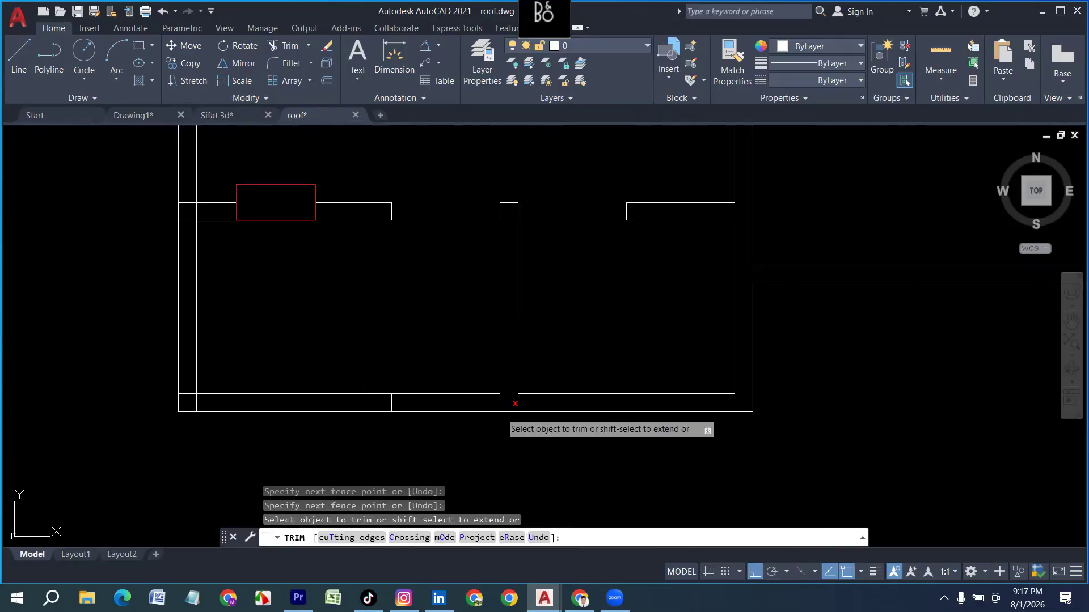
pyautogui.scroll(5, 482, 422)
pyautogui.moveTo(471, 410); pyautogui.dragTo(479, 363)
pyautogui.scroll(-5, 487, 311)
# Step: Remove the remaining cross line in the bottom wall and trim the plan's lower-left corner
pyautogui.scroll(6, 520, 347)
pyautogui.moveTo(586, 336); pyautogui.dragTo(502, 330)
pyautogui.scroll(-6, 554, 338)
pyautogui.scroll(7, 510, 333)
pyautogui.moveTo(461, 375); pyautogui.dragTo(389, 279)
pyautogui.scroll(-6, 369, 380)
# Step: Trim the overlapping lines where the lower duct wall meets the left outer wall and leave the Trim command
pyautogui.scroll(5, 378, 260)
pyautogui.moveTo(318, 349); pyautogui.dragTo(316, 236)
pyautogui.moveTo(319, 277); pyautogui.dragTo(358, 280)
pyautogui.scroll(-6, 303, 306)
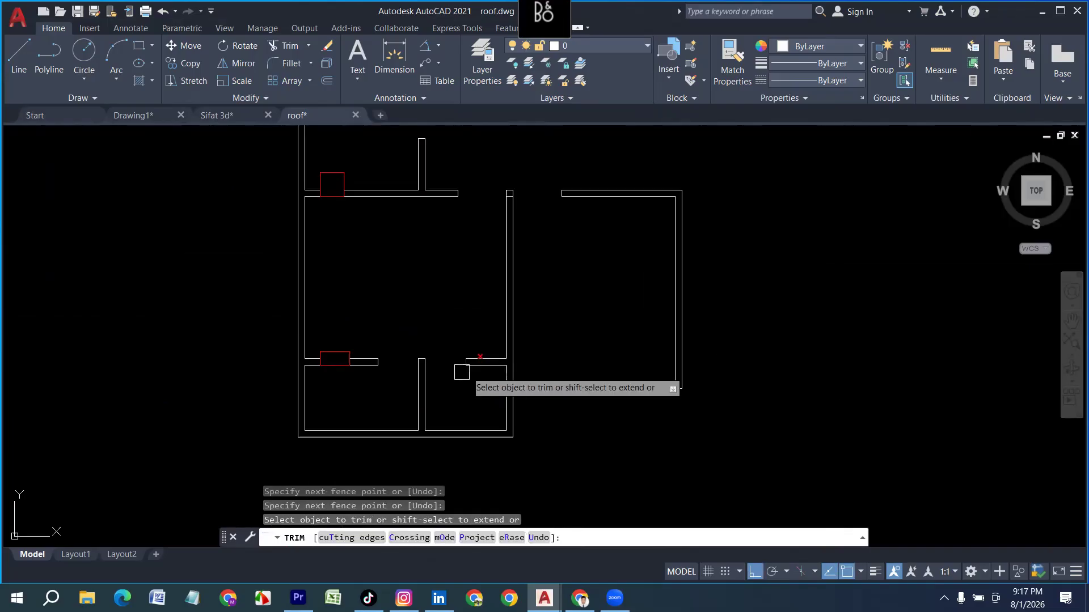
pyautogui.moveTo(348, 239); pyautogui.dragTo(372, 342, button='middle')
pyautogui.scroll(-4, 355, 308)
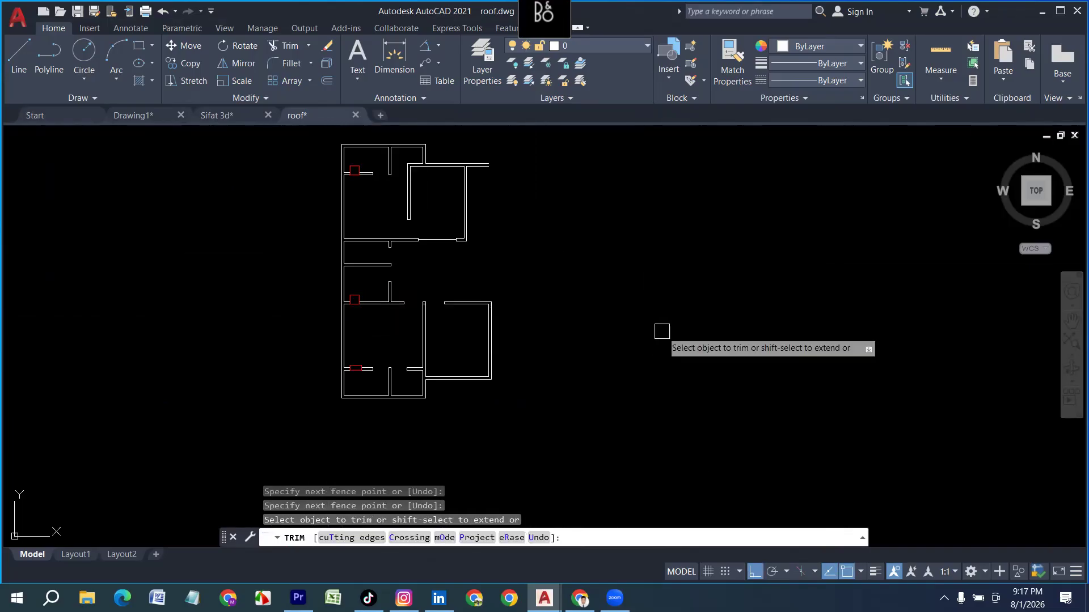
pyautogui.press('Escape')
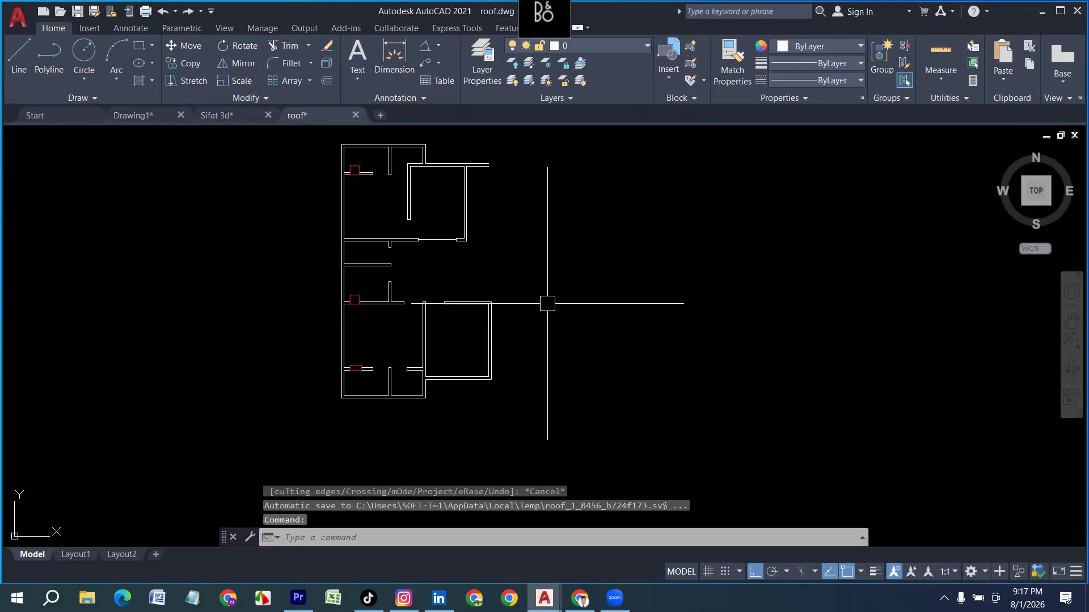
# Step: Set the object colour to Blue and draw a horizontal line outward from the midpoint of the upper-left room's inner left wall line
pyautogui.scroll(4, 382, 221)
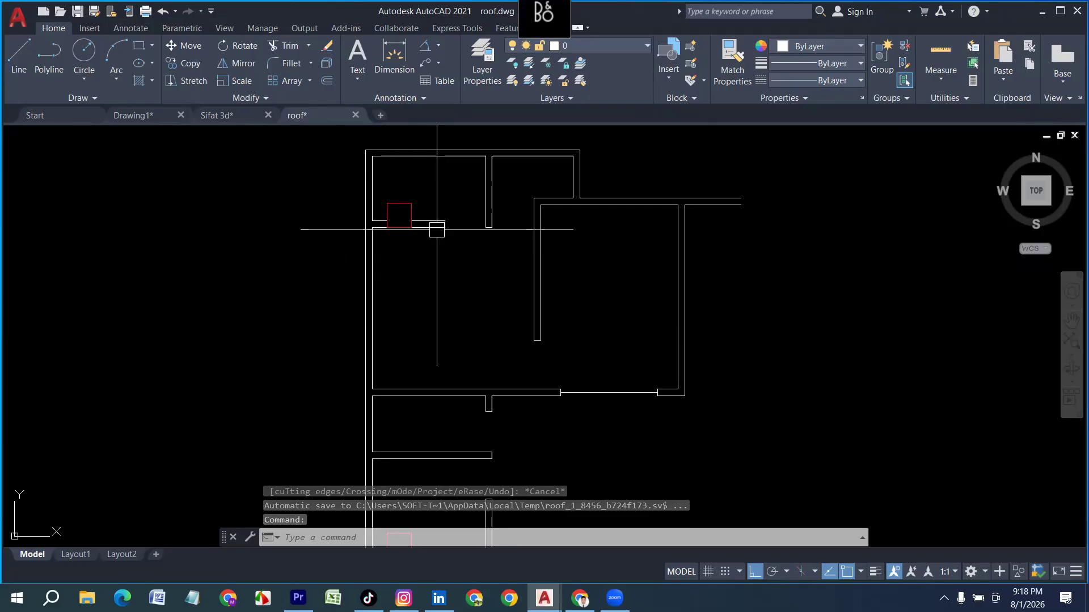
pyautogui.click(822, 46)
pyautogui.click(835, 187)
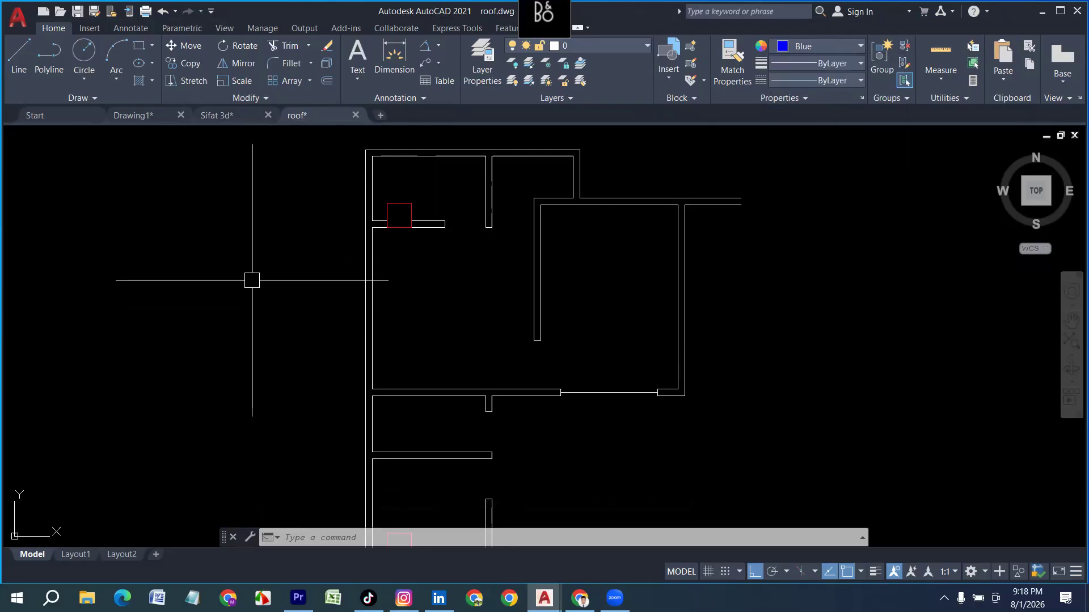
pyautogui.write('l')
pyautogui.press('Return')
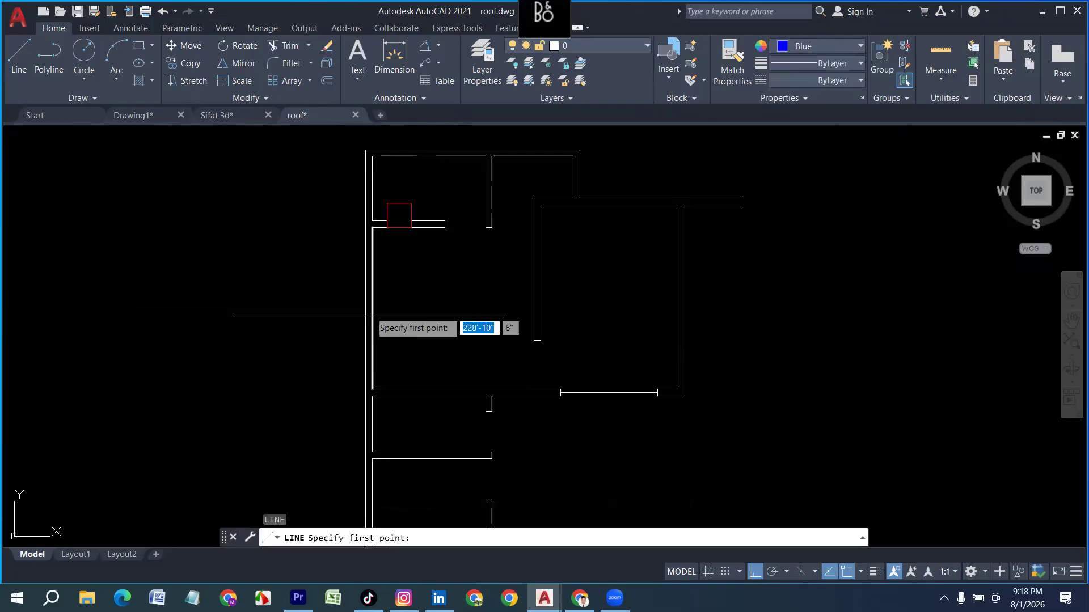
pyautogui.click(373, 308)
pyautogui.click(268, 327)
pyautogui.press('Return')
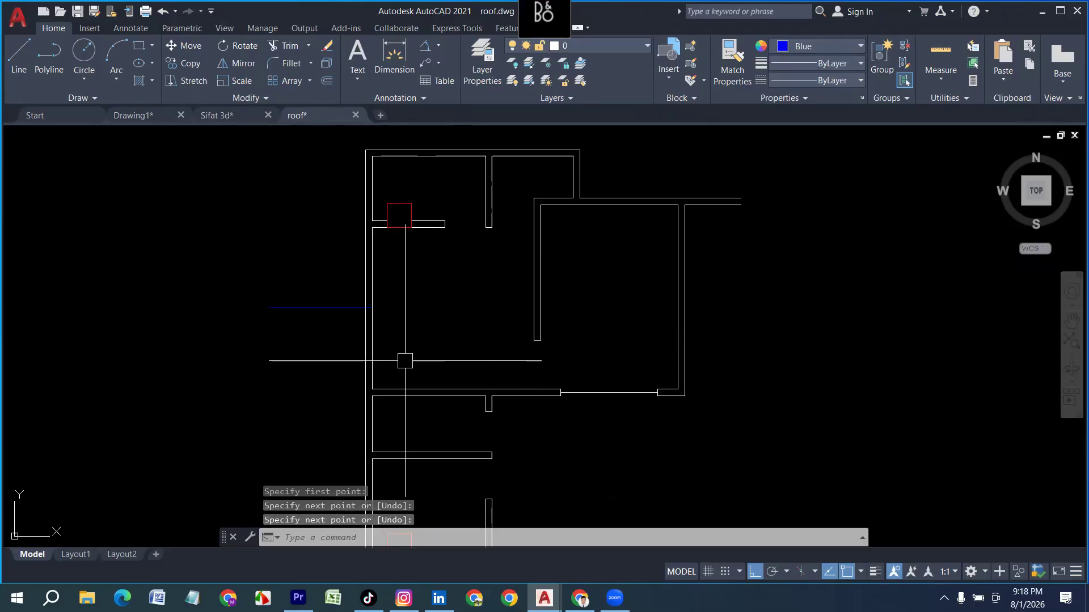
# Step: Offset the blue guide line at the upper-left room's outer wall by 2'6 to both sides
pyautogui.write('o')
pyautogui.press('Return')
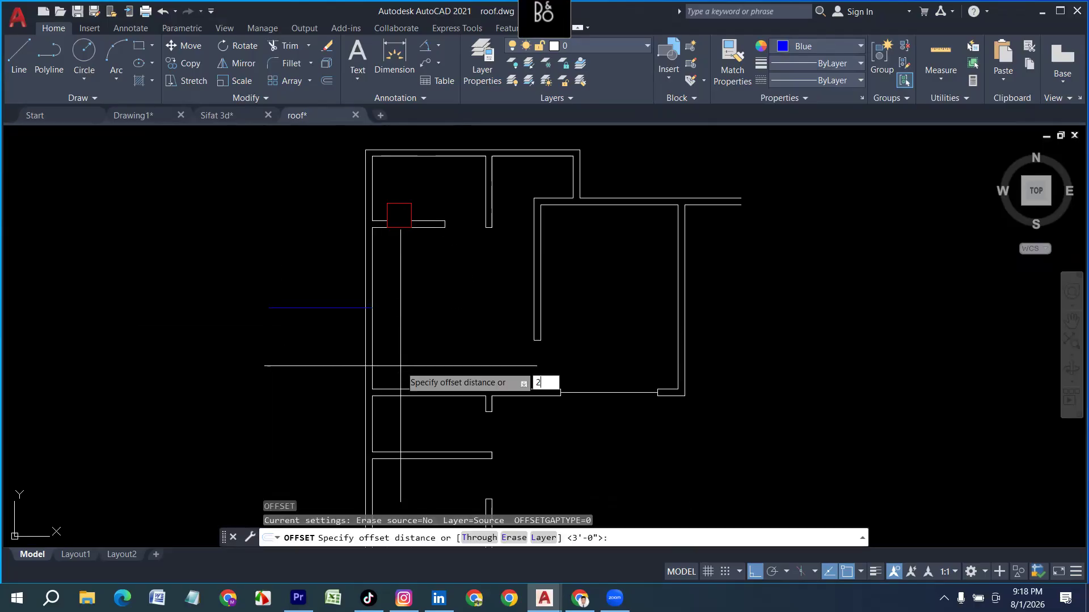
pyautogui.write("2'6")
pyautogui.press('Return')
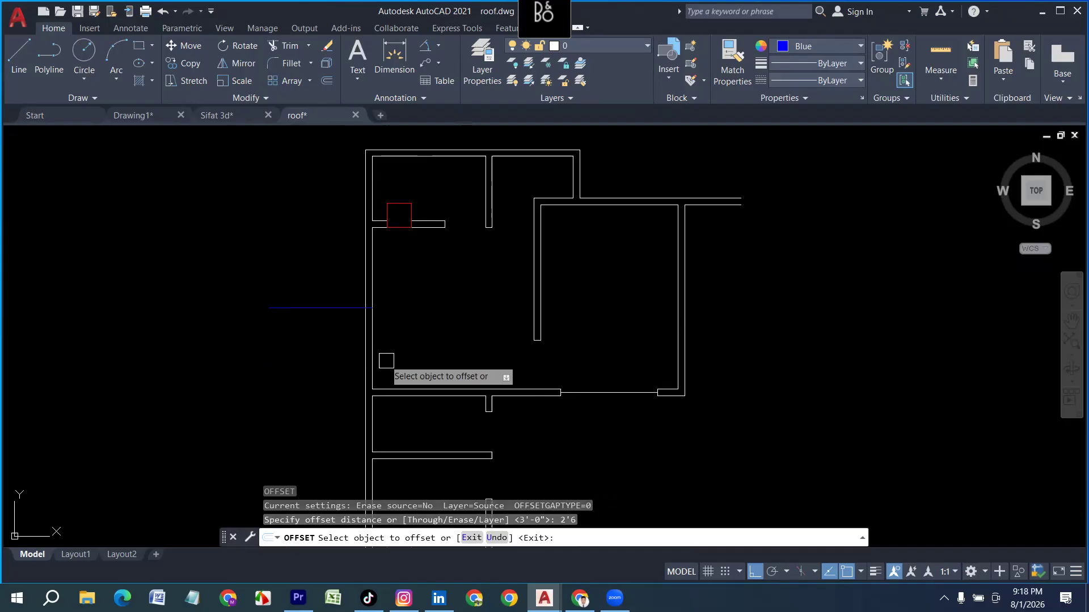
pyautogui.click(294, 309)
pyautogui.click(306, 287)
pyautogui.click(309, 308)
pyautogui.click(295, 386)
pyautogui.press('Escape')
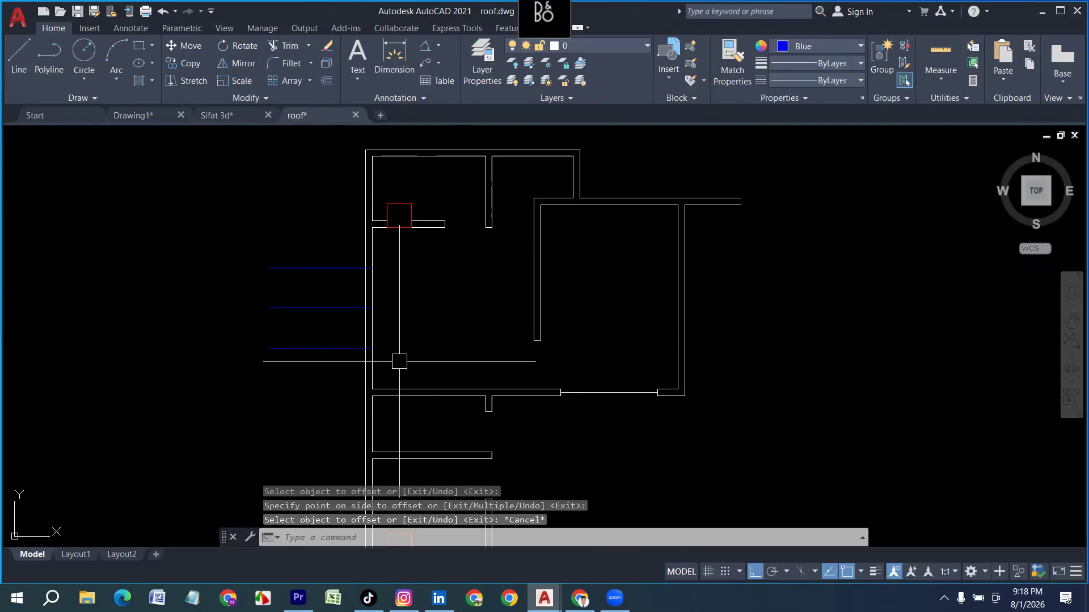
# Step: Trim the left outer wall between the offset guides and cut off the guides' outer parts to form the window opening
pyautogui.write('tr')
pyautogui.press('Return')
pyautogui.click(399, 319)
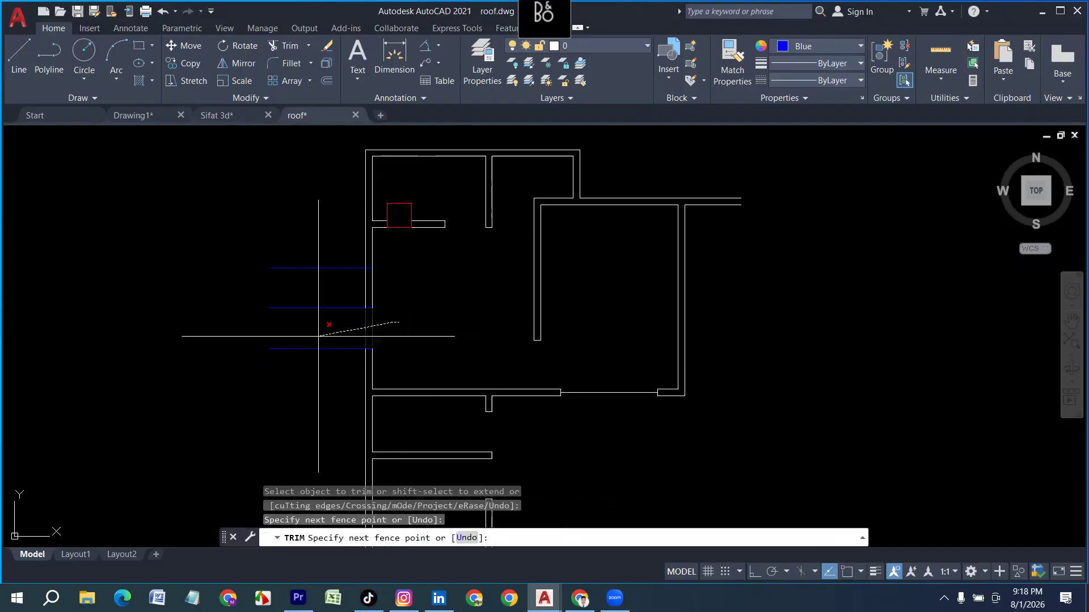
pyautogui.click(318, 335)
pyautogui.click(388, 305)
pyautogui.click(325, 305)
pyautogui.click(318, 245)
pyautogui.click(316, 370)
pyautogui.scroll(2, 413, 341)
pyautogui.press('Escape')
# Step: Draw a blue rectangle filling the window opening from its upper-left corner to its lower-right corner
pyautogui.write('rec')
pyautogui.press('Return')
pyautogui.scroll(4, 337, 192)
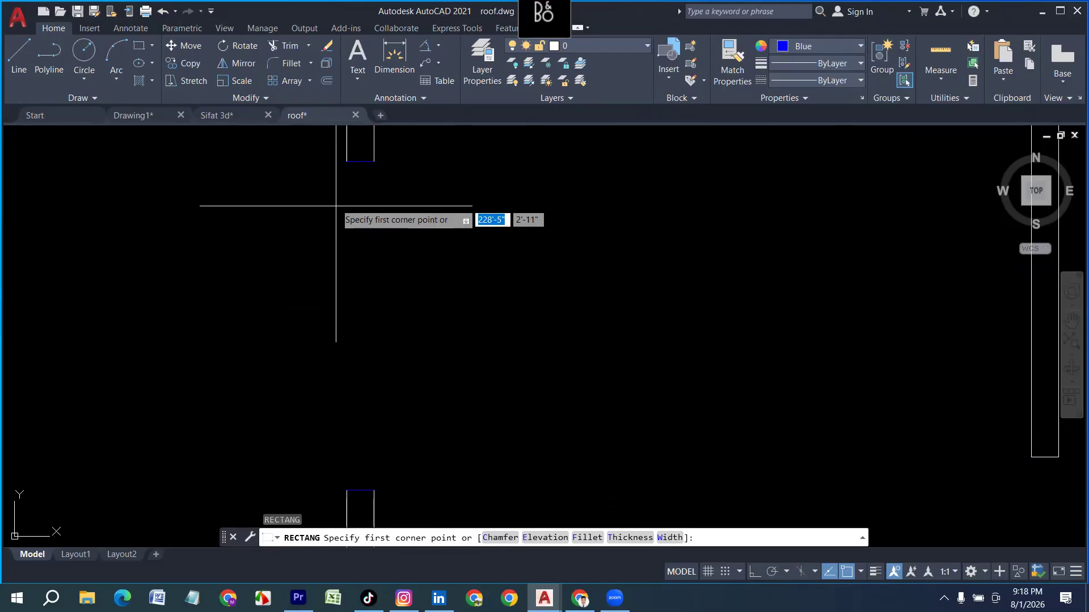
pyautogui.click(346, 162)
pyautogui.click(374, 489)
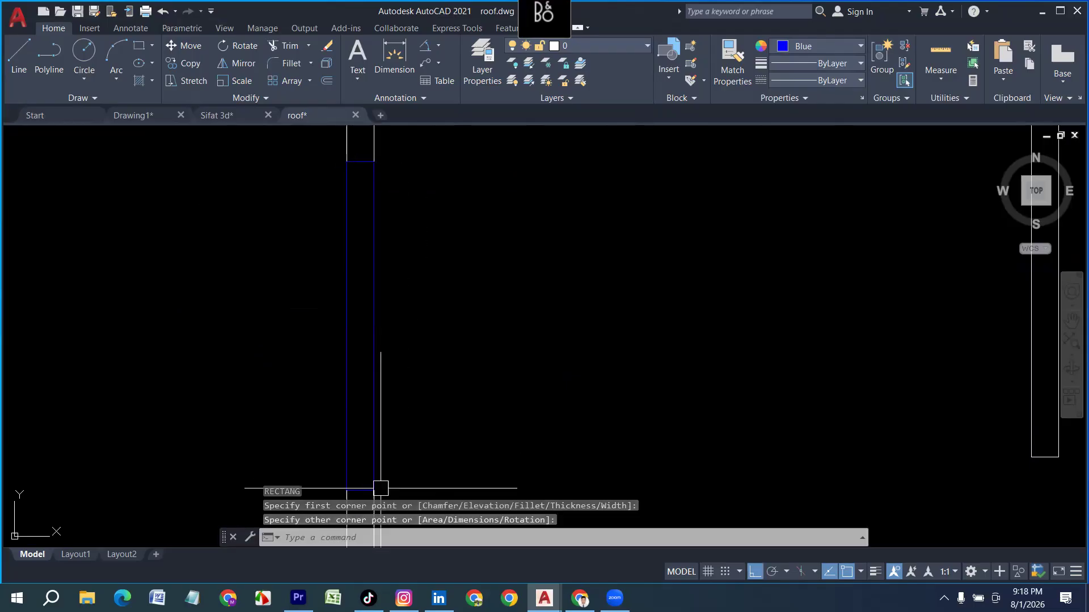
# Step: Offset the blue window rectangle inward by 2 inches and leave the Offset command
pyautogui.write('o')
pyautogui.press('Return')
pyautogui.write('2')
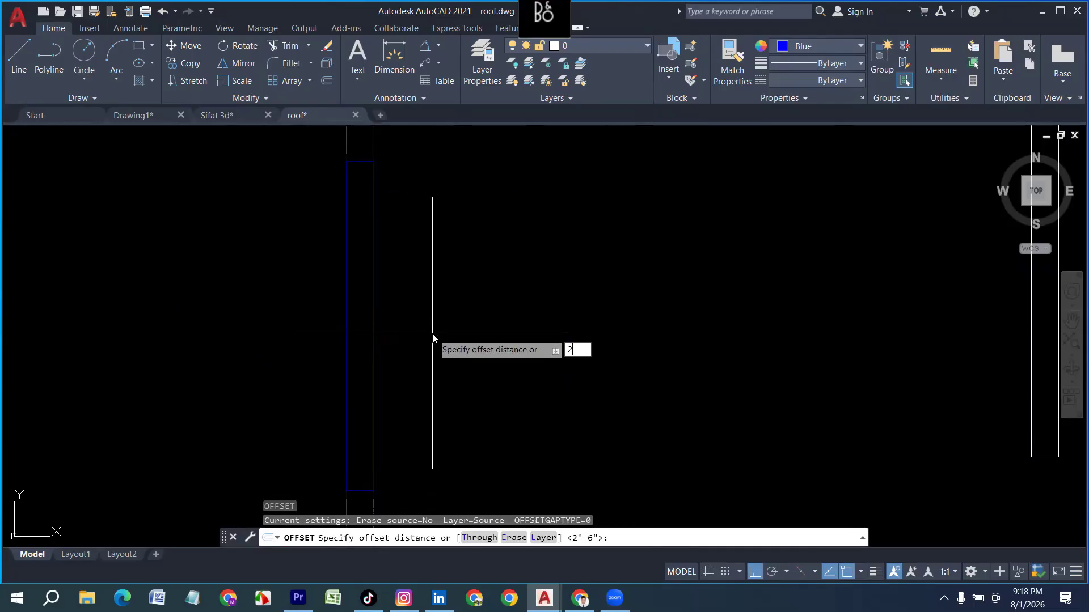
pyautogui.press('Return')
pyautogui.scroll(4, 378, 302)
pyautogui.click(373, 301)
pyautogui.click(332, 297)
pyautogui.scroll(-10, 325, 332)
pyautogui.press('Escape')
pyautogui.moveTo(435, 258); pyautogui.dragTo(370, 349, button='middle')
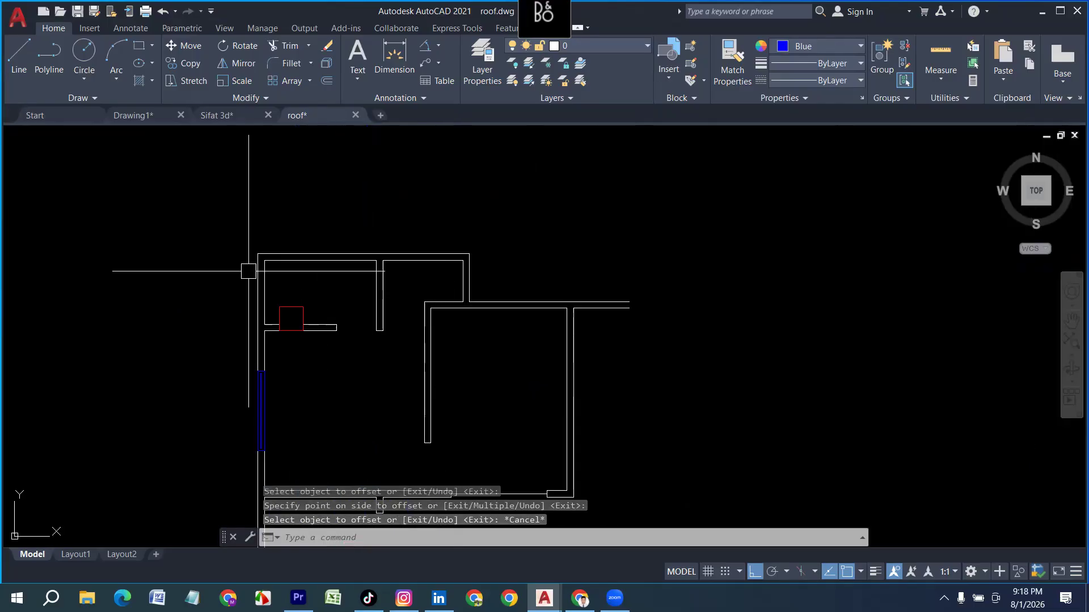
pyautogui.scroll(-4, 250, 270)
pyautogui.scroll(2, 271, 391)
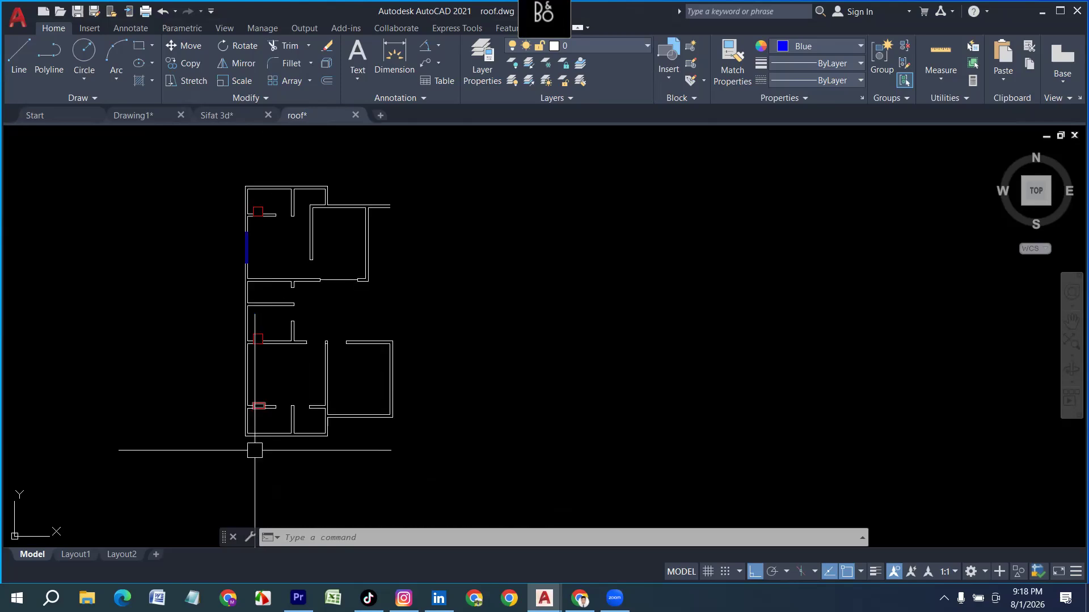
pyautogui.scroll(5, 353, 173)
pyautogui.write('li')
pyautogui.press('Return')
pyautogui.click(443, 358)
pyautogui.click(531, 358)
pyautogui.press('Escape')
# Step: Mirror the whole plan about a vertical line through the open right end of its top wall, keeping the source objects
pyautogui.scroll(-6, 526, 197)
pyautogui.click(521, 163)
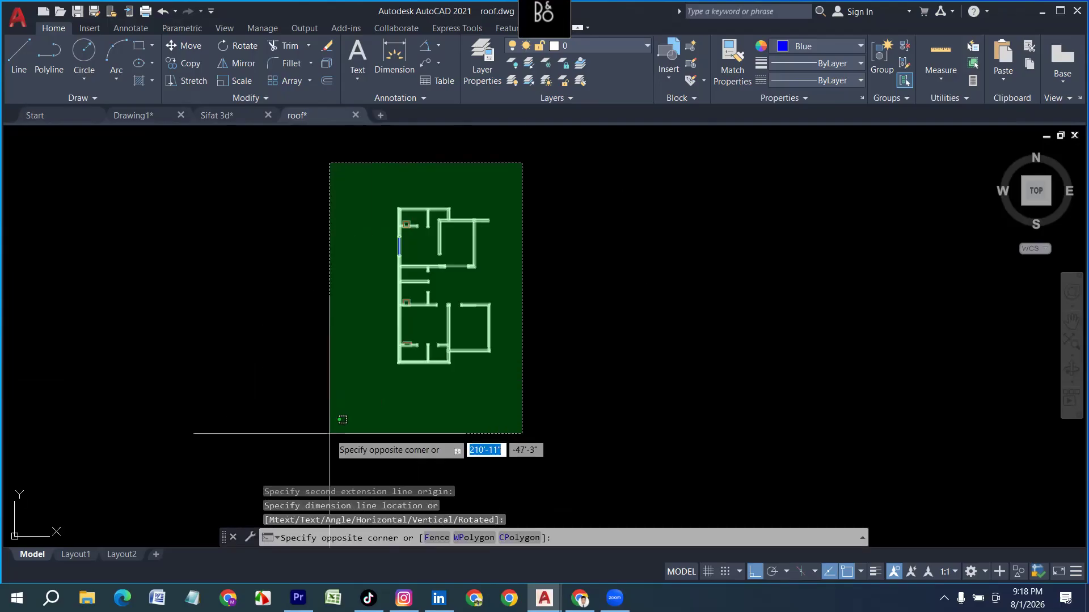
pyautogui.click(330, 434)
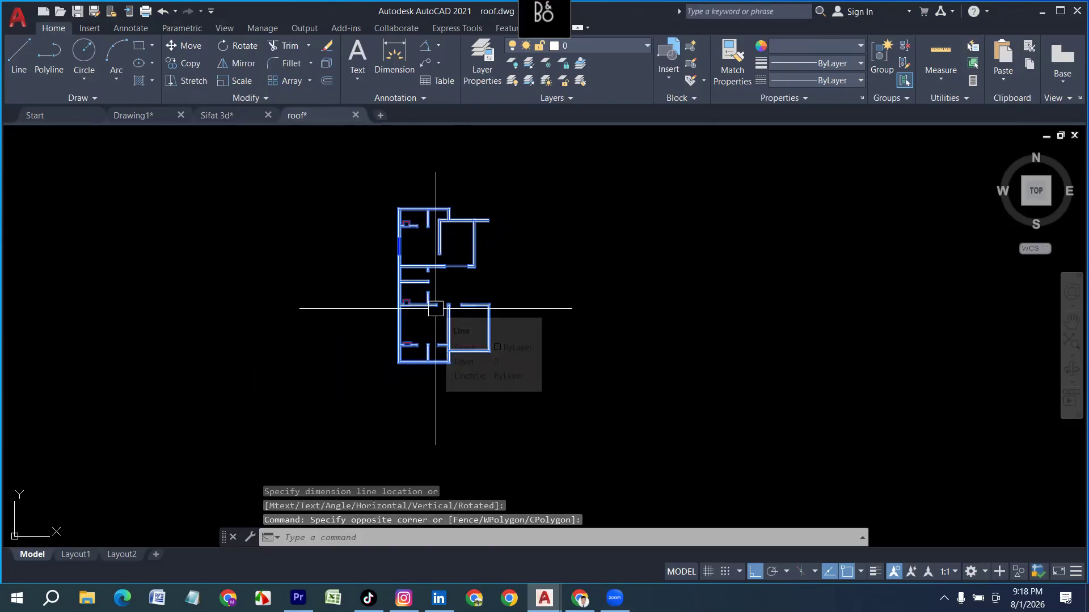
pyautogui.scroll(4, 395, 226)
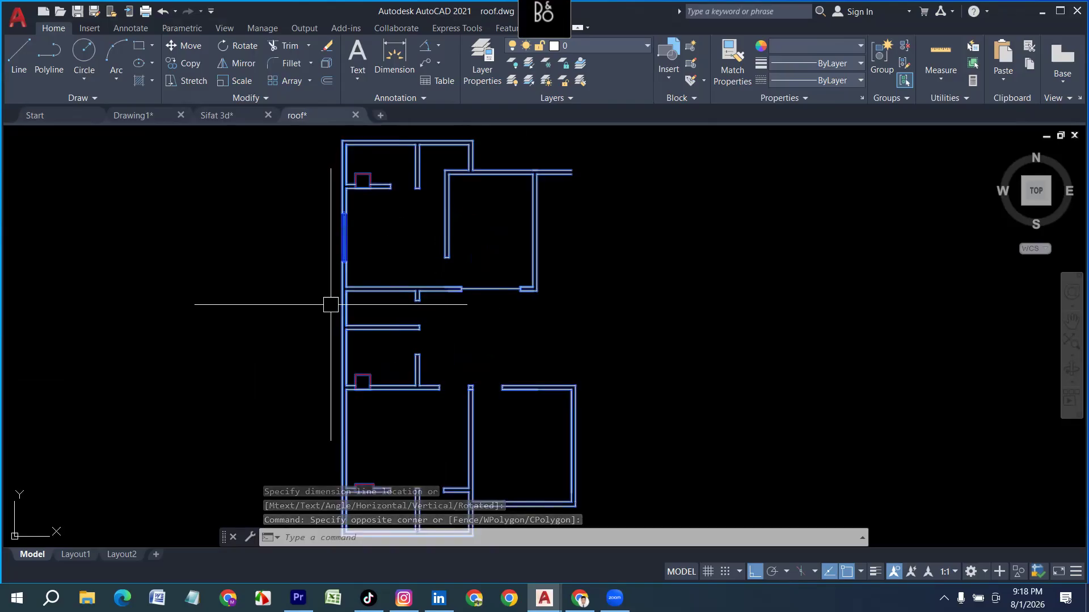
pyautogui.moveTo(497, 346); pyautogui.dragTo(381, 390, button='middle')
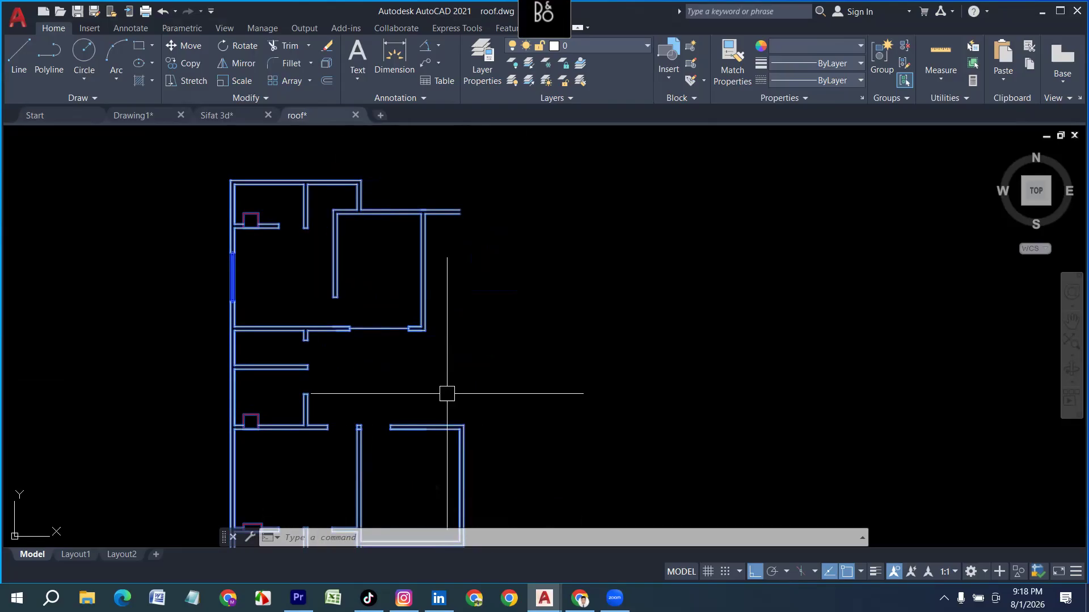
pyautogui.press('Return')
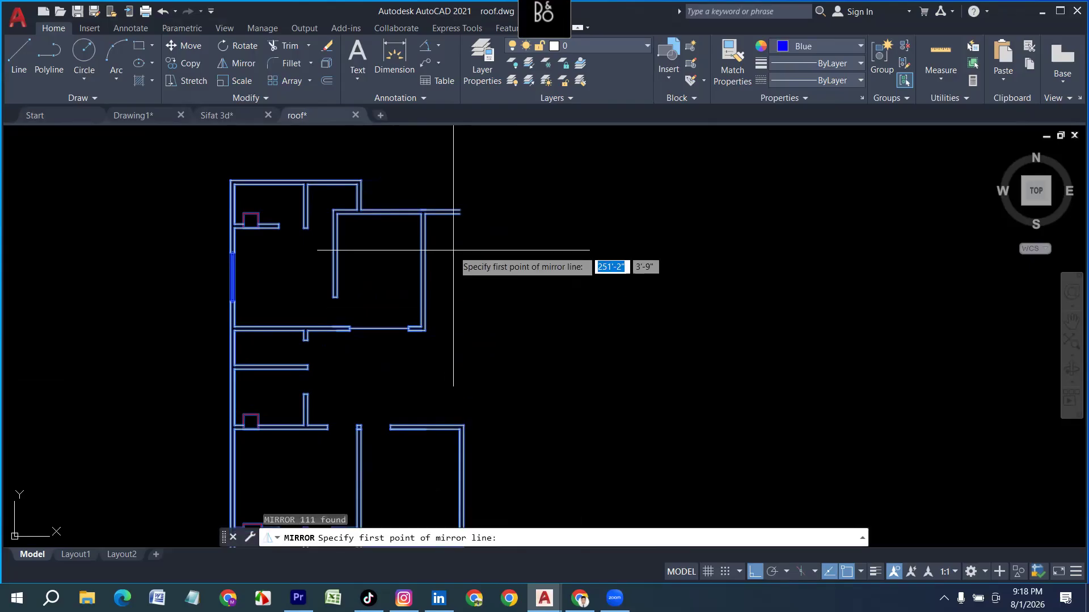
pyautogui.click(460, 213)
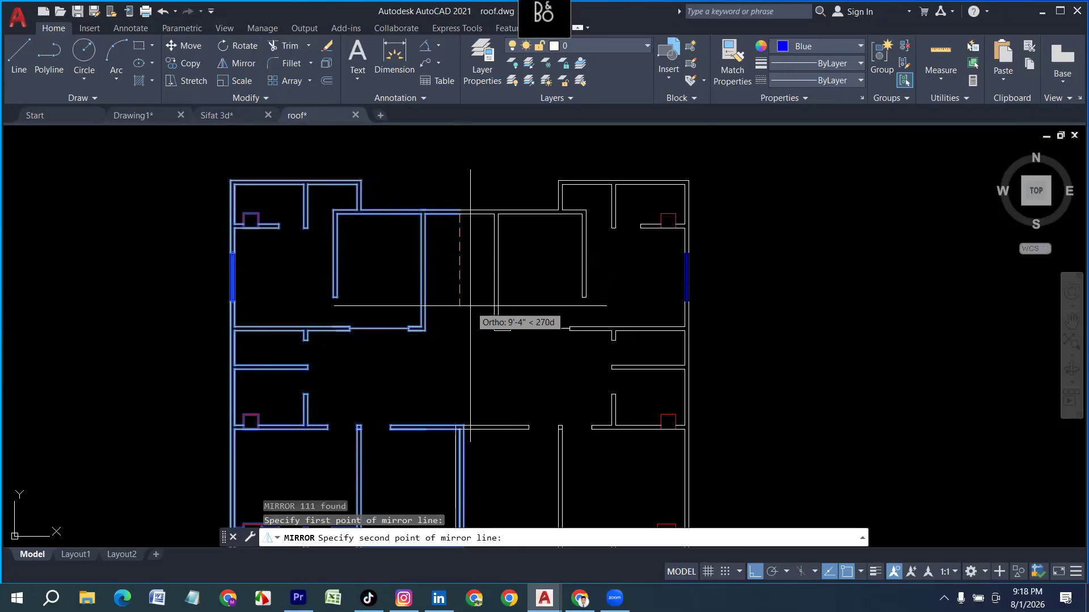
pyautogui.click(470, 306)
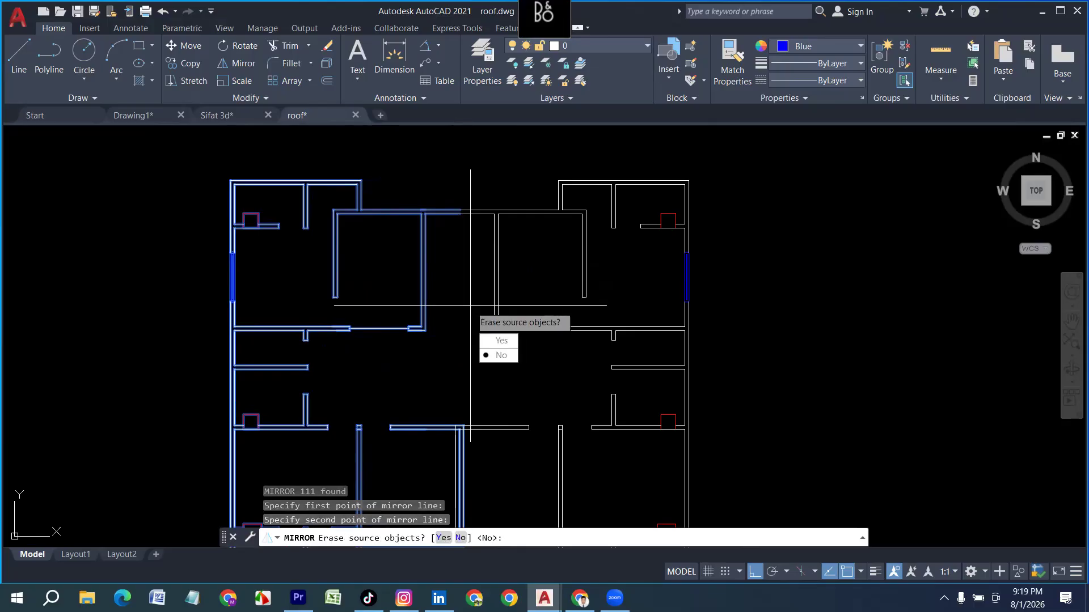
pyautogui.press('Return')
pyautogui.scroll(-4, 498, 365)
pyautogui.scroll(4, 643, 343)
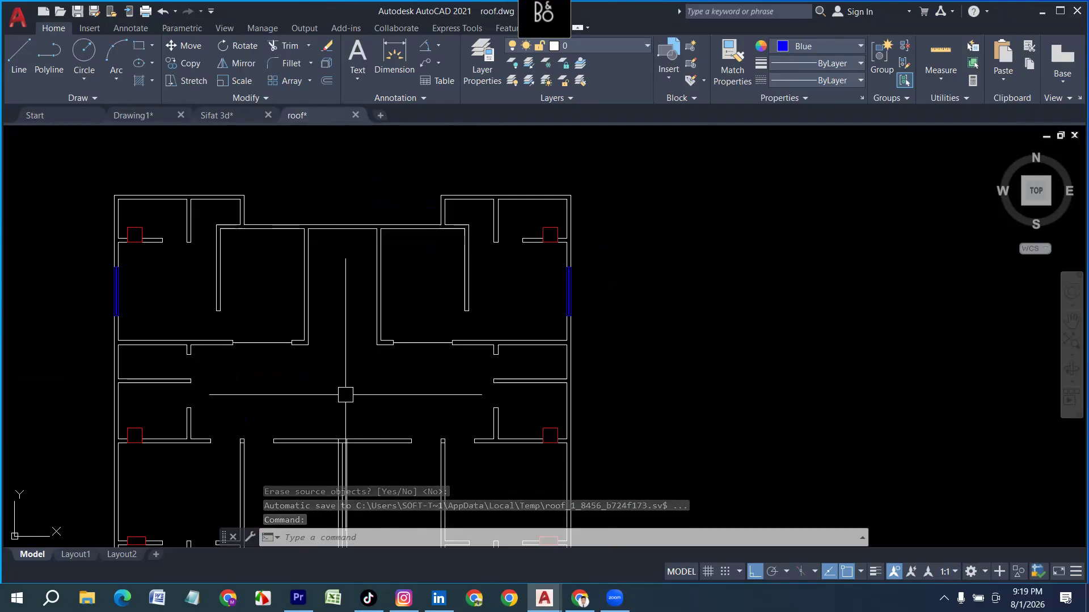
# Step: Erase the overlapping partition lines in the middle of the mirrored plan and the short leftover lines across the bottom wall
pyautogui.scroll(4, 377, 253)
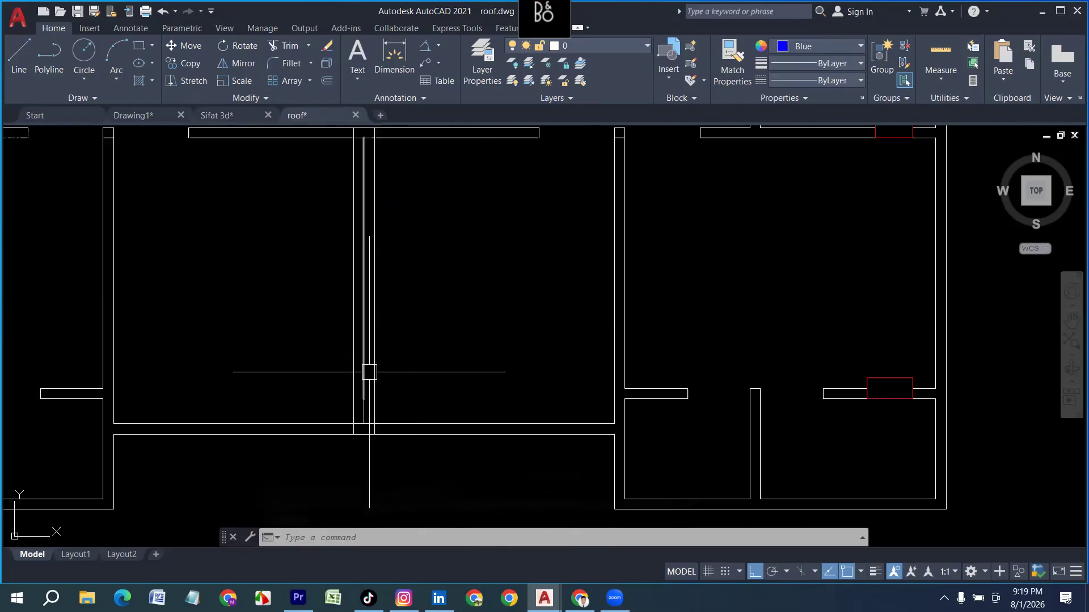
pyautogui.press('Delete')
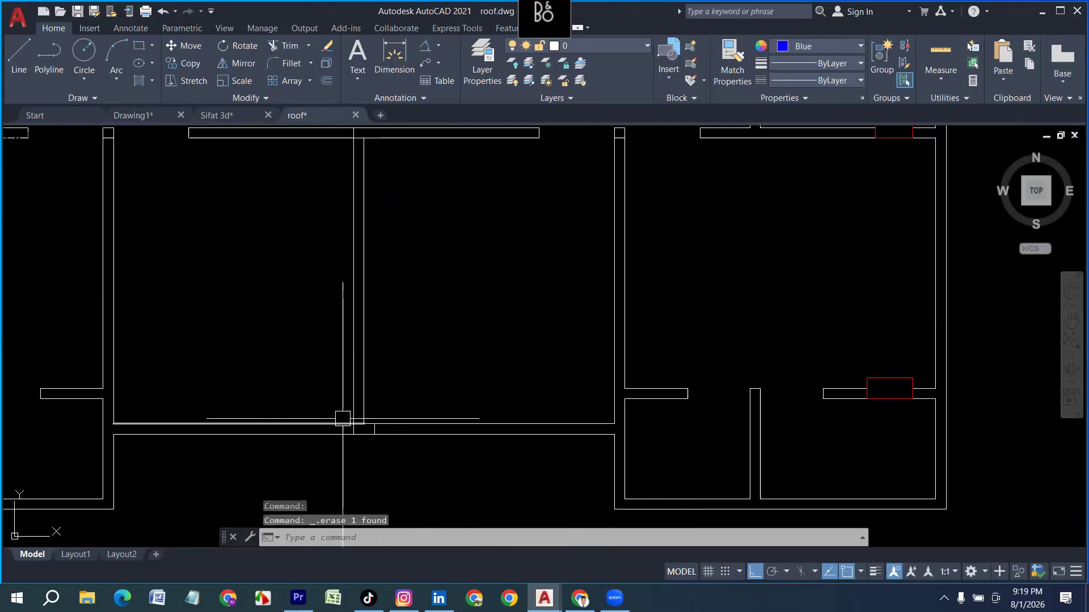
pyautogui.click(381, 383)
pyautogui.click(299, 316)
pyautogui.press('Delete')
pyautogui.scroll(3, 375, 436)
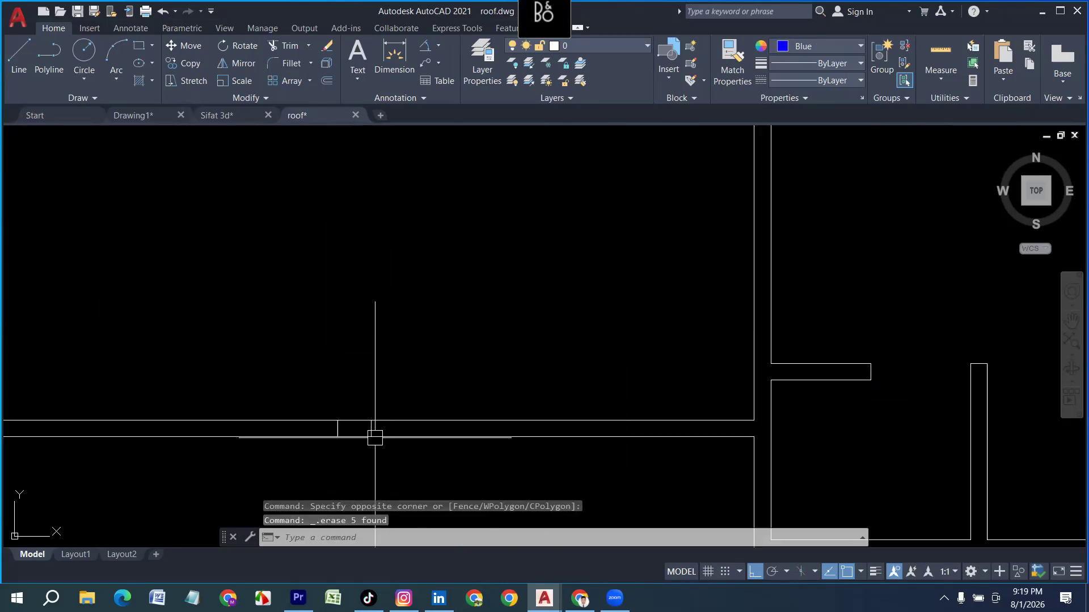
pyautogui.click(292, 424)
pyautogui.press('Delete')
pyautogui.scroll(-3, 432, 434)
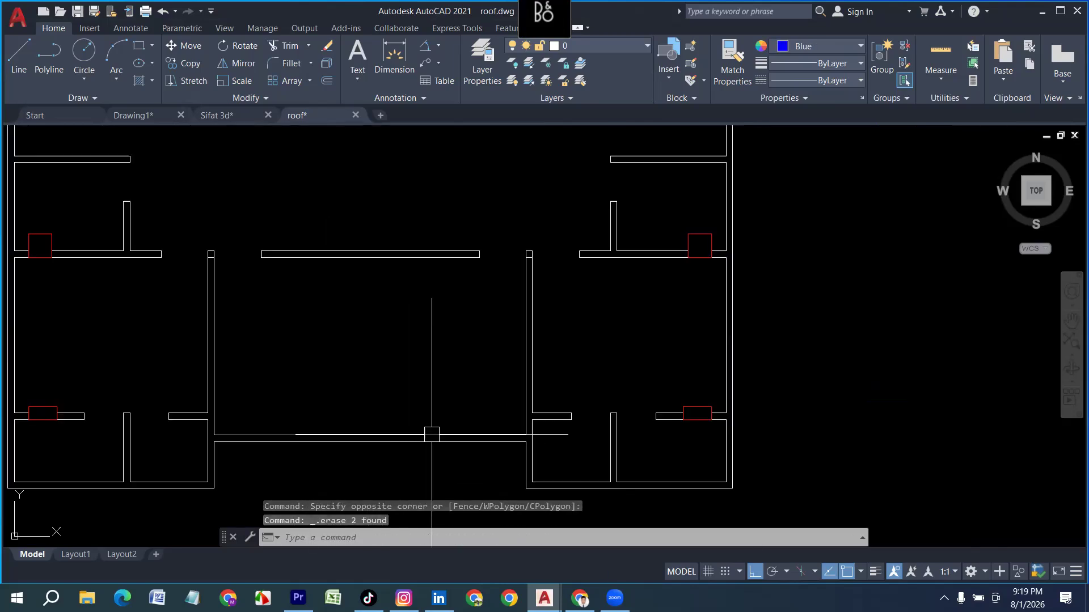
# Step: Draw a vertical line from near the middle of the central bottom wall up to the upper edge of the wall above
pyautogui.write('l')
pyautogui.press('Return')
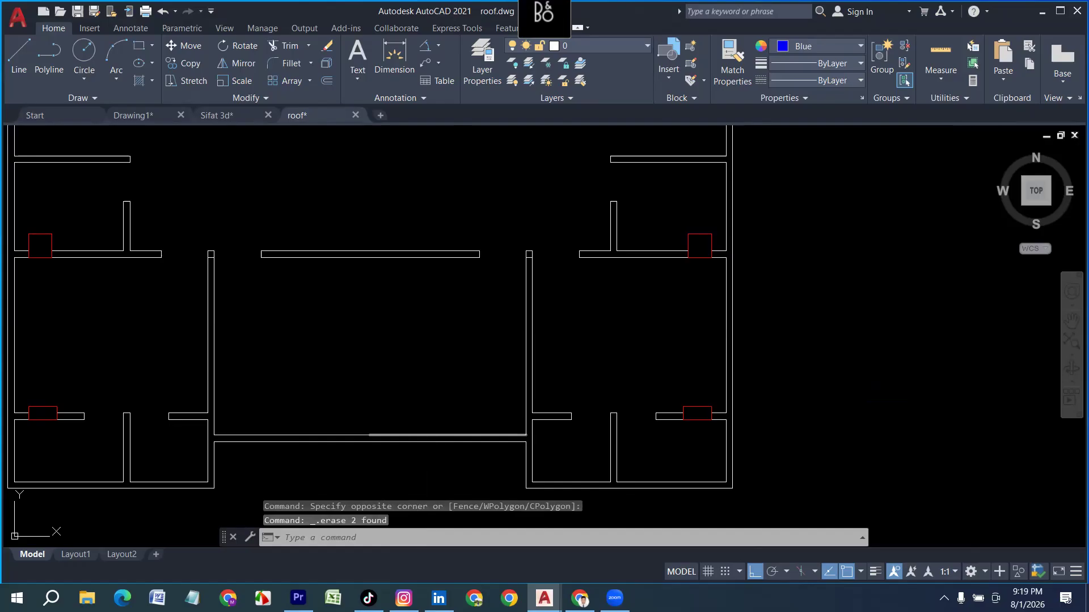
pyautogui.click(364, 442)
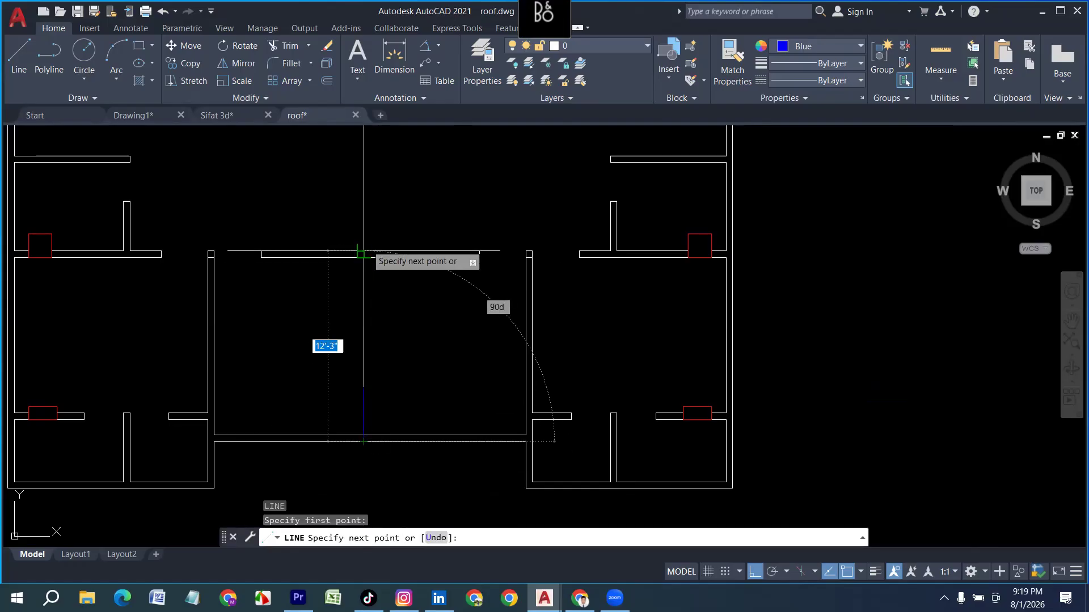
pyautogui.click(363, 251)
pyautogui.press('Return')
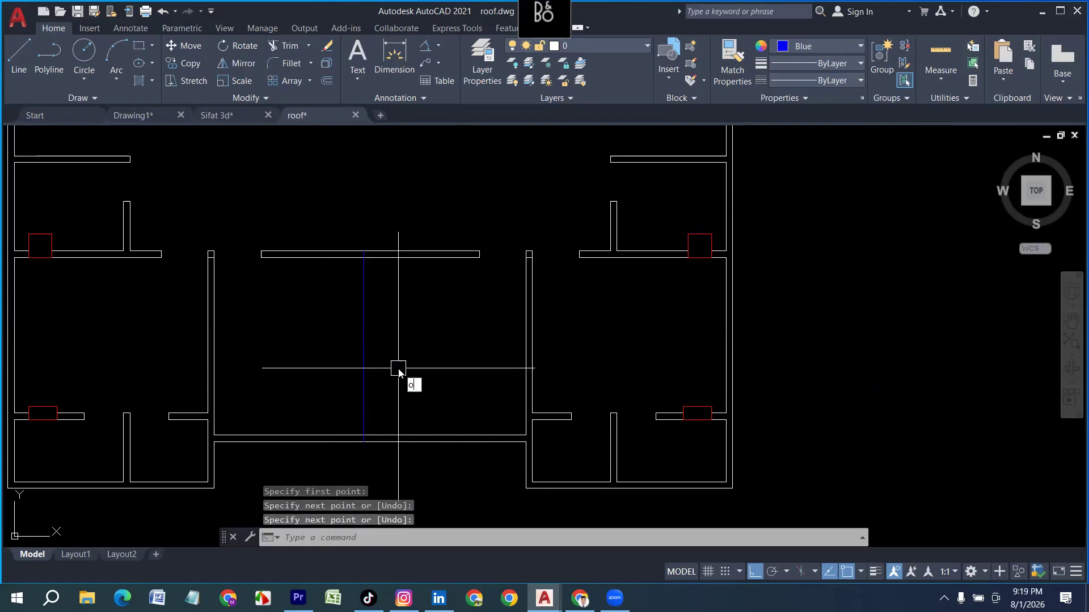
# Step: Offset the vertical centre line by 2.5 to both sides and erase the original line
pyautogui.write('o')
pyautogui.press('Return')
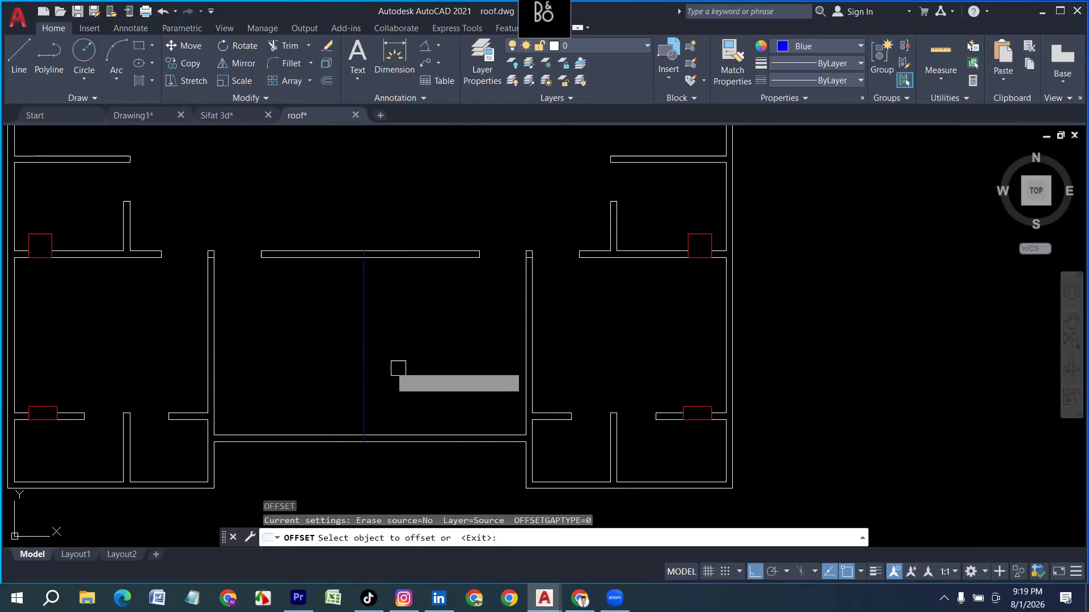
pyautogui.click(362, 319)
pyautogui.click(355, 319)
pyautogui.scroll(5, 371, 335)
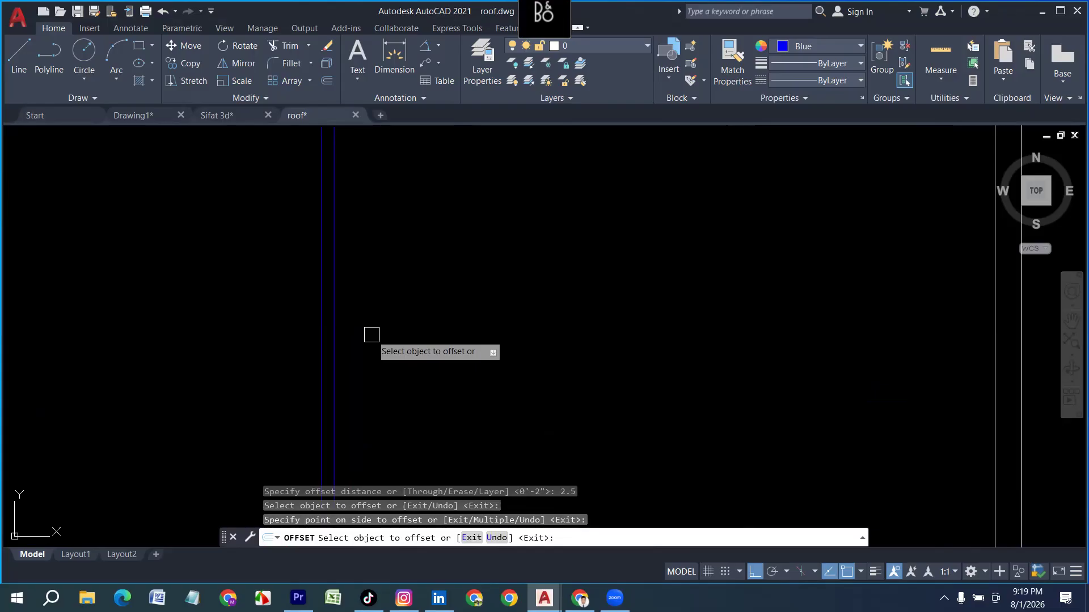
pyautogui.press('Escape')
pyautogui.click(330, 325)
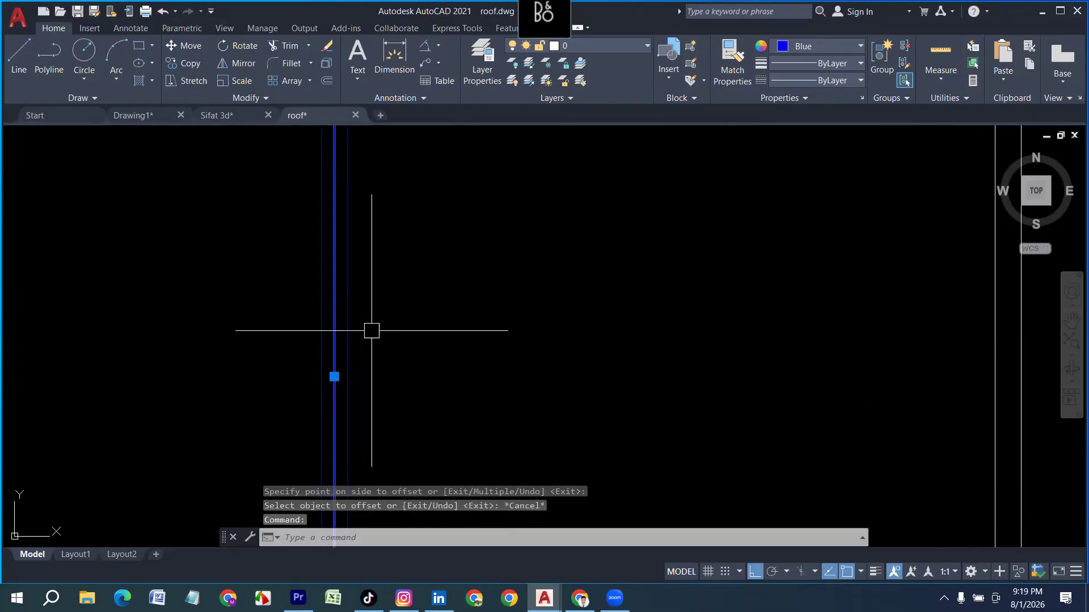
pyautogui.press('Delete')
pyautogui.scroll(-5, 385, 357)
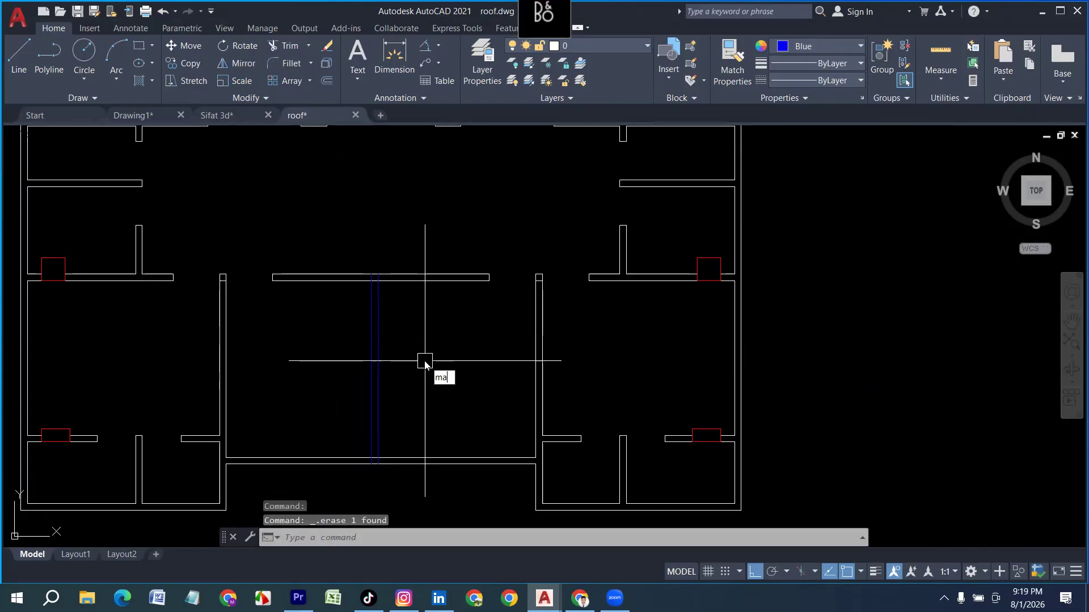
# Step: Match the properties of the upper wall line to the two blue partition lines
pyautogui.write('ma')
pyautogui.press('Return')
pyautogui.click(421, 286)
pyautogui.moveTo(448, 365); pyautogui.dragTo(317, 327)
pyautogui.scroll(5, 369, 340)
pyautogui.press('Escape')
pyautogui.scroll(-5, 343, 349)
pyautogui.scroll(6, 389, 334)
pyautogui.press('Escape')
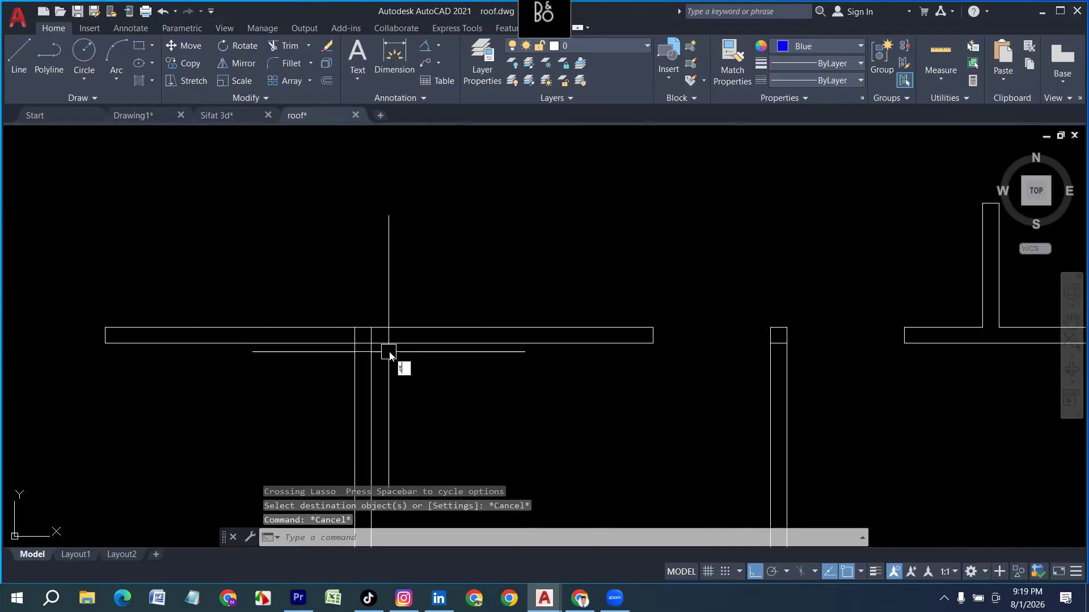
# Step: Trim the junction of the new central partition with the wall above it
pyautogui.press('Return')
pyautogui.scroll(5, 371, 335)
pyautogui.moveTo(395, 341)
pyautogui.mouseDown()
pyautogui.moveTo(308, 333)
pyautogui.moveTo(350, 375)
pyautogui.mouseUp()
pyautogui.scroll(-8, 389, 256)
pyautogui.press('Escape')
pyautogui.scroll(-2, 413, 375)
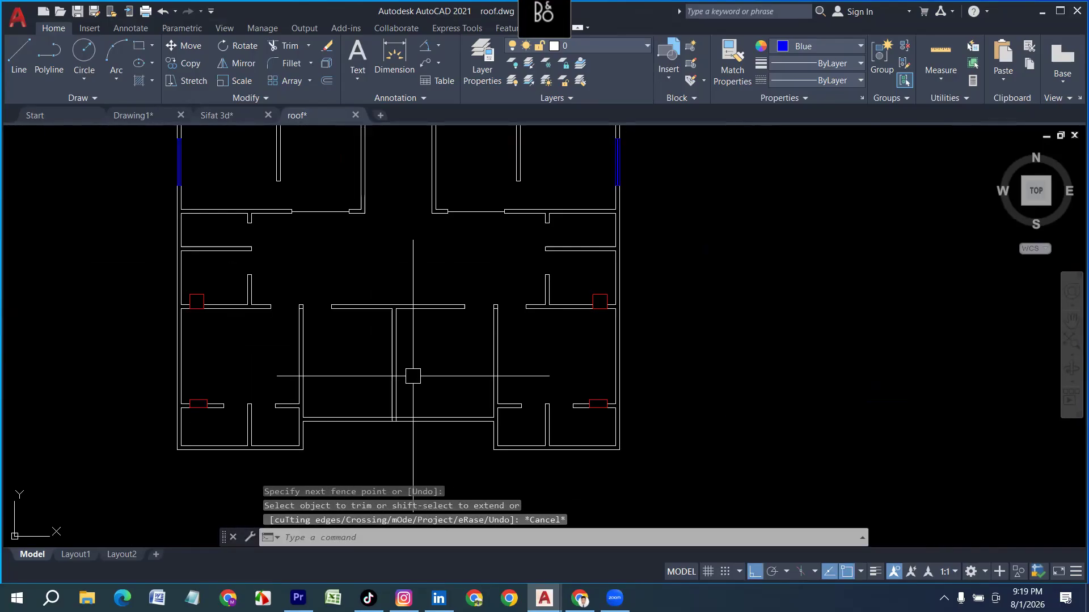
# Step: Trim the central partition's junction with the bottom wall and save the drawing
pyautogui.scroll(6, 392, 412)
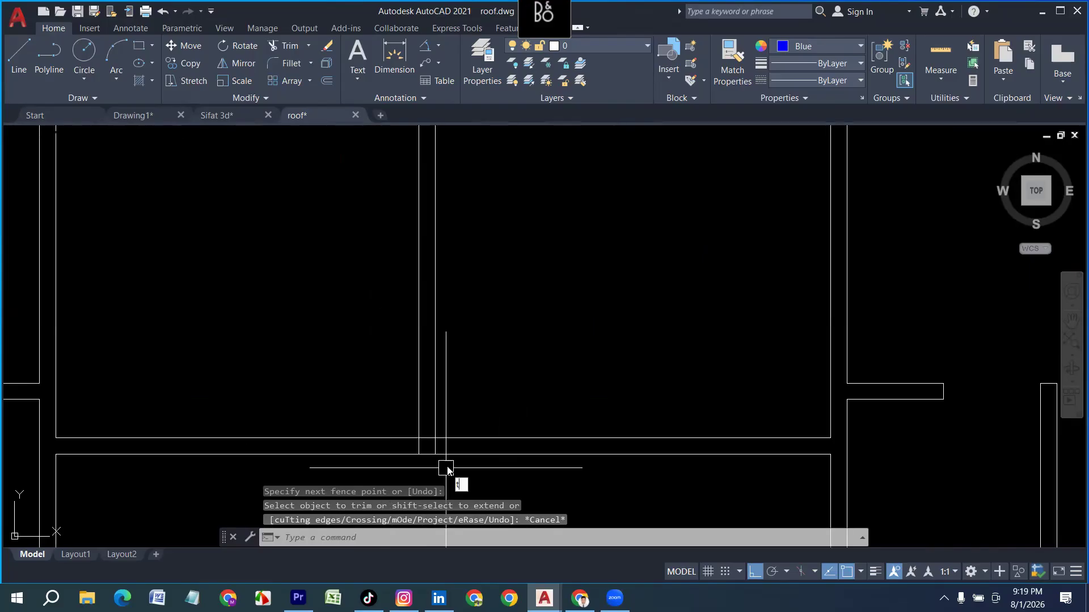
pyautogui.press('Return')
pyautogui.scroll(4, 454, 456)
pyautogui.click(441, 424)
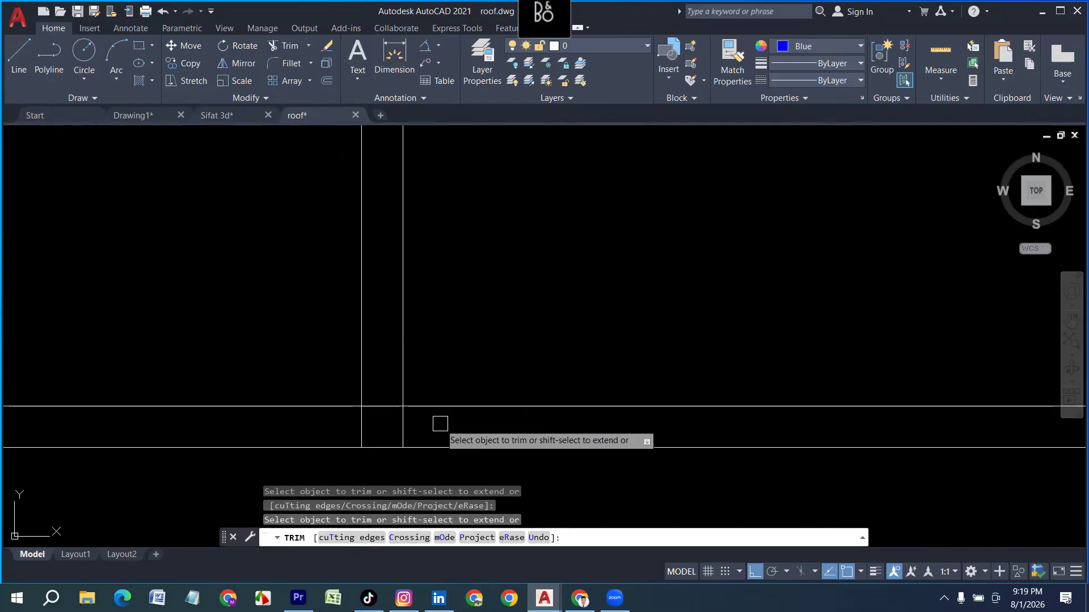
pyautogui.press('Return')
pyautogui.click(372, 405)
pyautogui.press('Return')
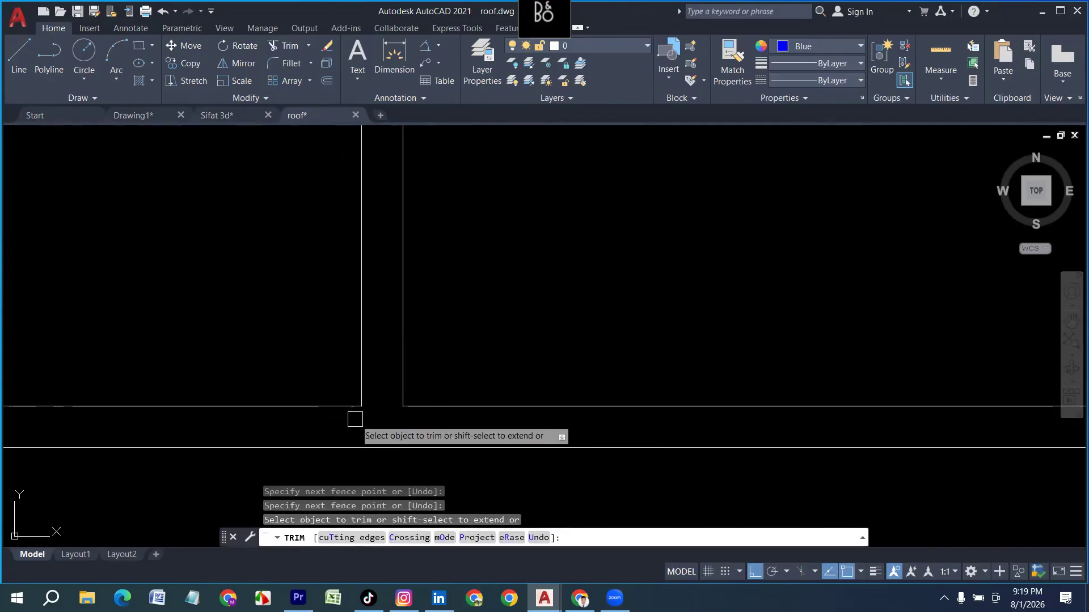
pyautogui.press('Escape')
pyautogui.scroll(-4, 448, 393)
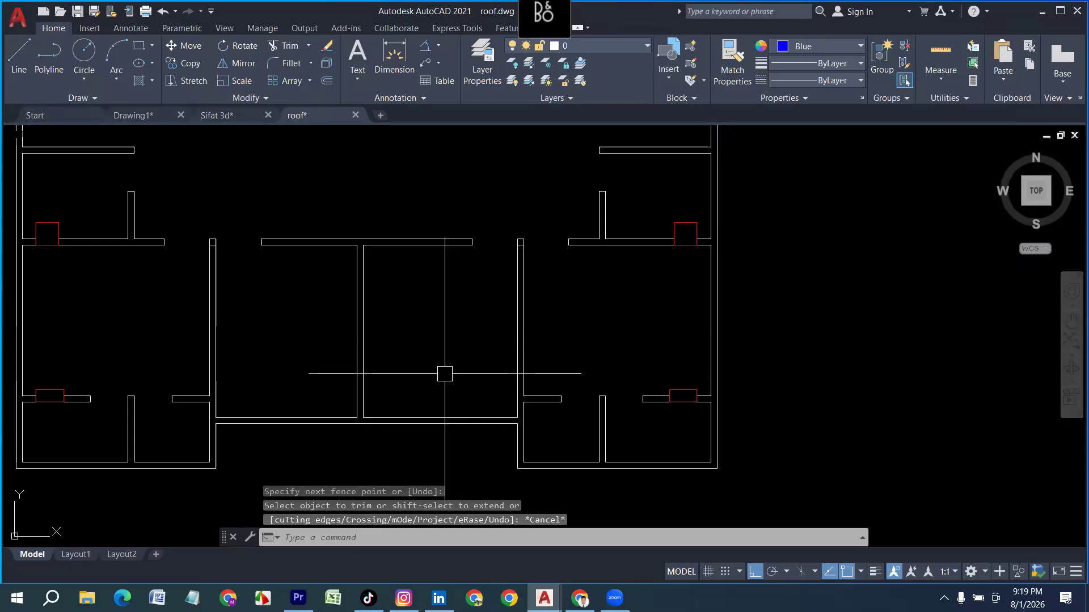
pyautogui.scroll(-4, 407, 293)
pyautogui.hotkey('ctrl', 's')
# Step: Trim the leftover line across the upper end of the vertical wall west of the central partition rooms
pyautogui.scroll(-2, 418, 382)
pyautogui.scroll(8, 418, 338)
pyautogui.scroll(4, 226, 371)
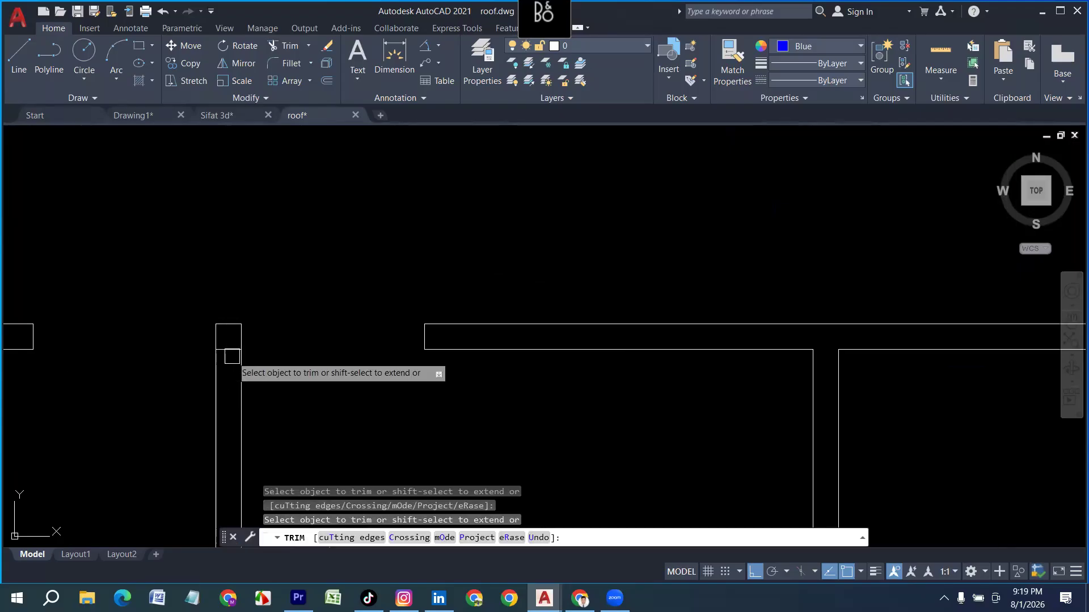
pyautogui.scroll(2, 230, 363)
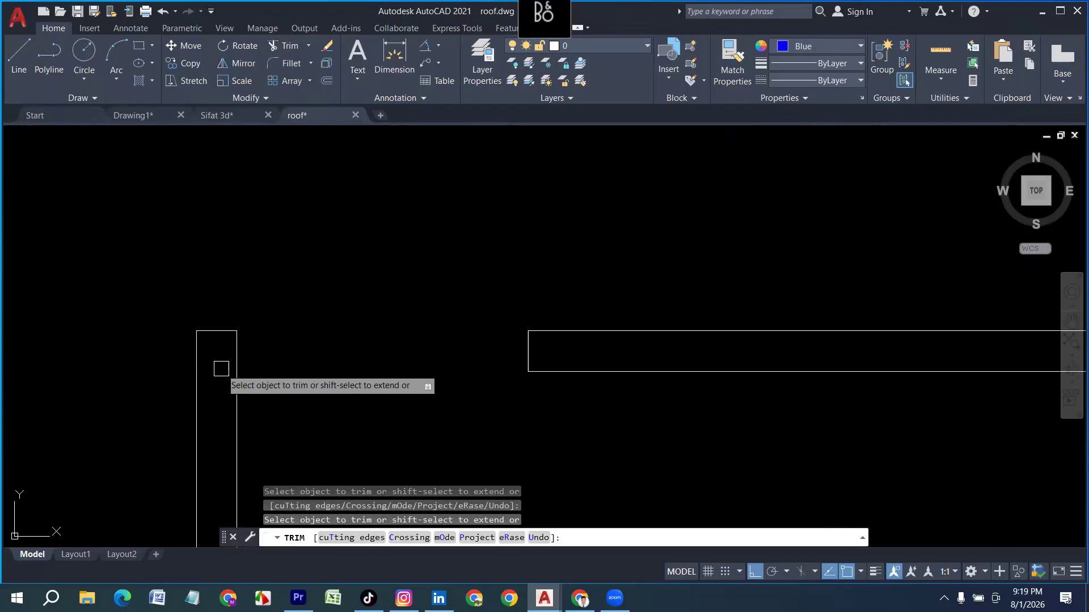
pyautogui.press('Escape')
# Step: Offset the inner line of the north wall between the two central walls 3'6" downward to start the staircase
pyautogui.scroll(-5, 318, 360)
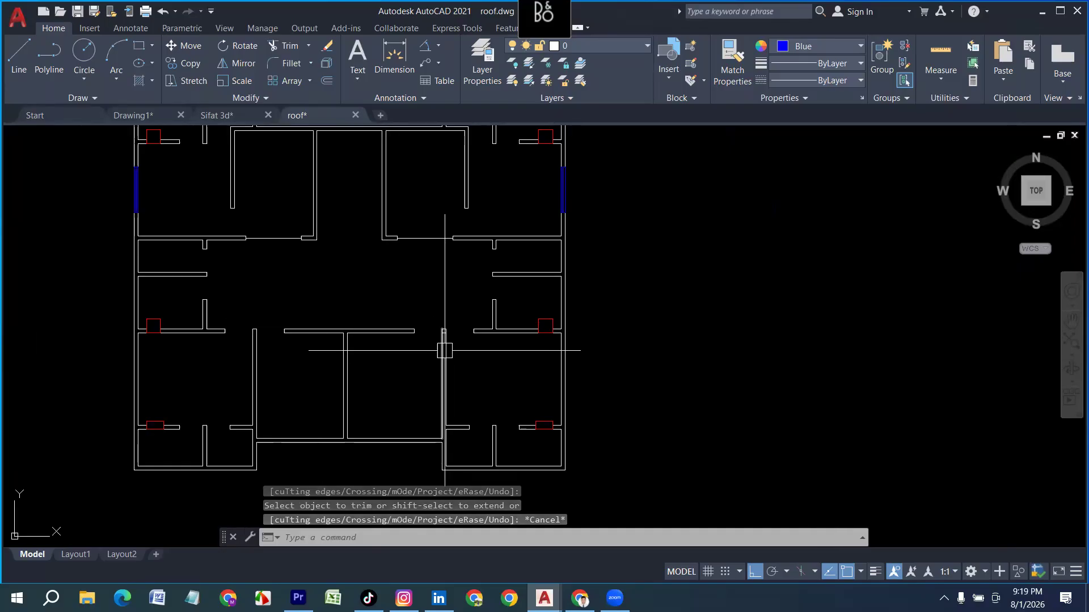
pyautogui.moveTo(352, 267); pyautogui.dragTo(371, 354, button='middle')
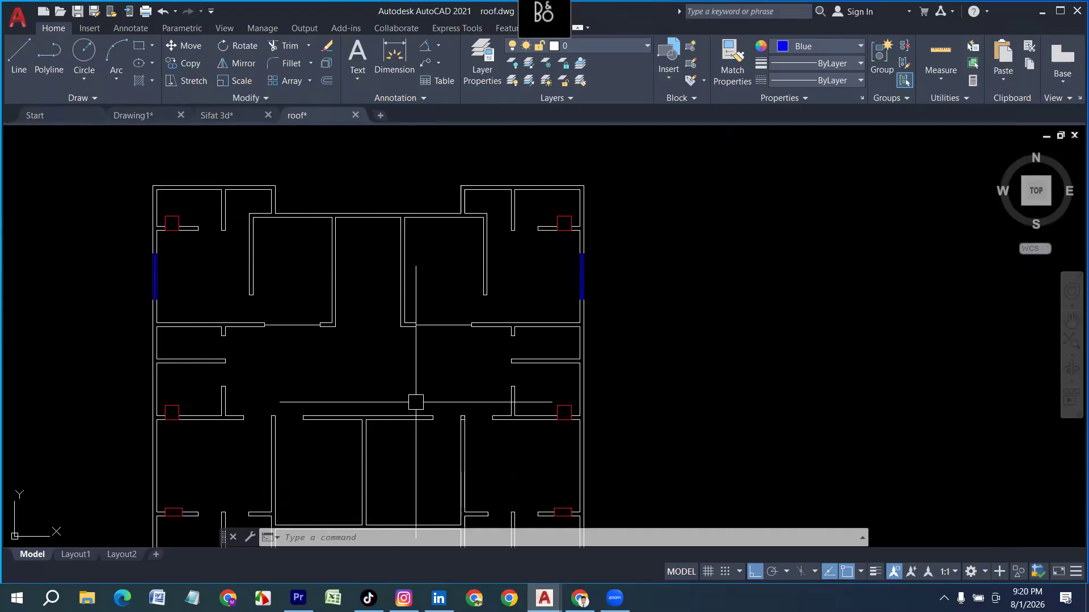
pyautogui.scroll(2, 215, 349)
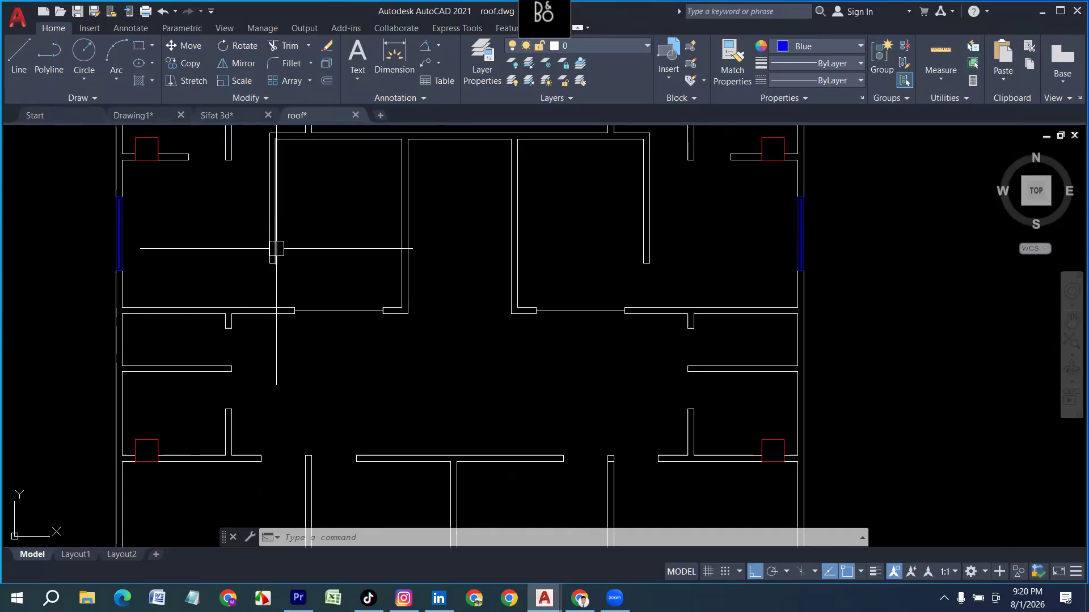
pyautogui.moveTo(391, 328); pyautogui.dragTo(348, 420, button='middle')
pyautogui.press('Escape')
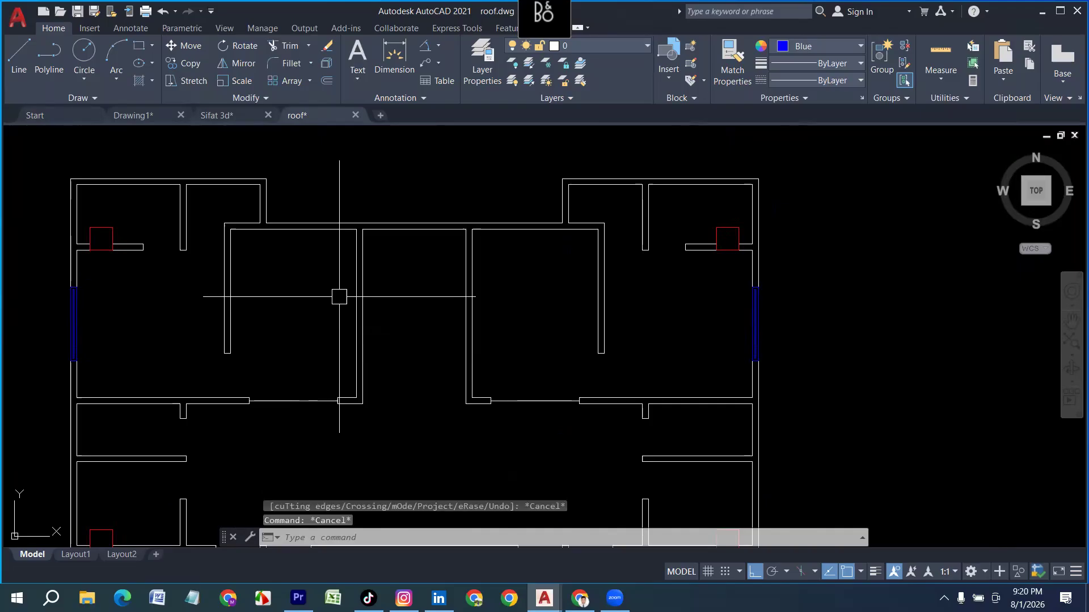
pyautogui.write('o')
pyautogui.press('Return')
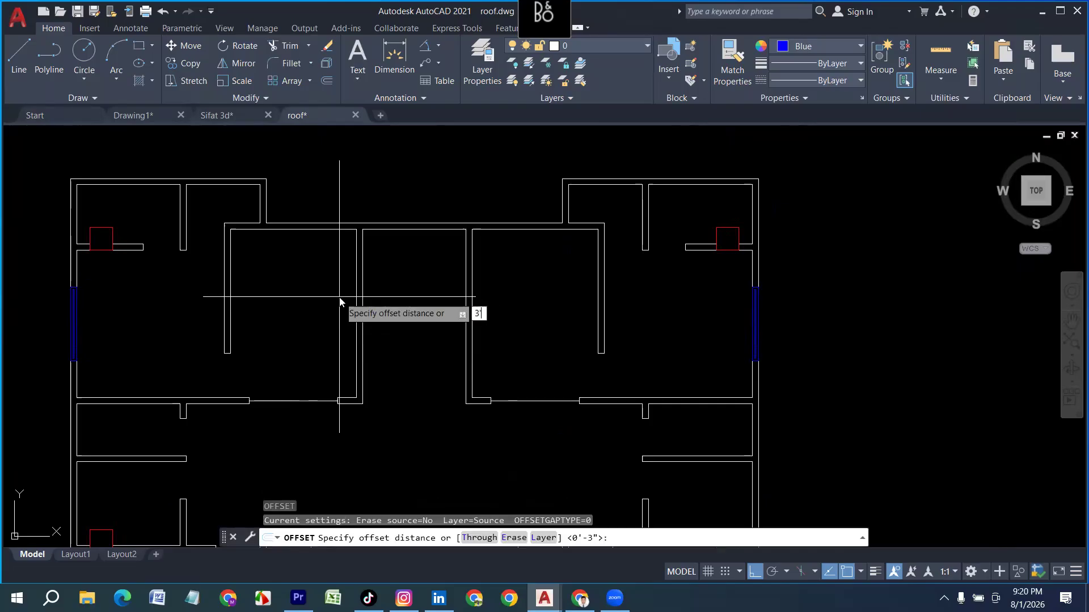
pyautogui.press('Return')
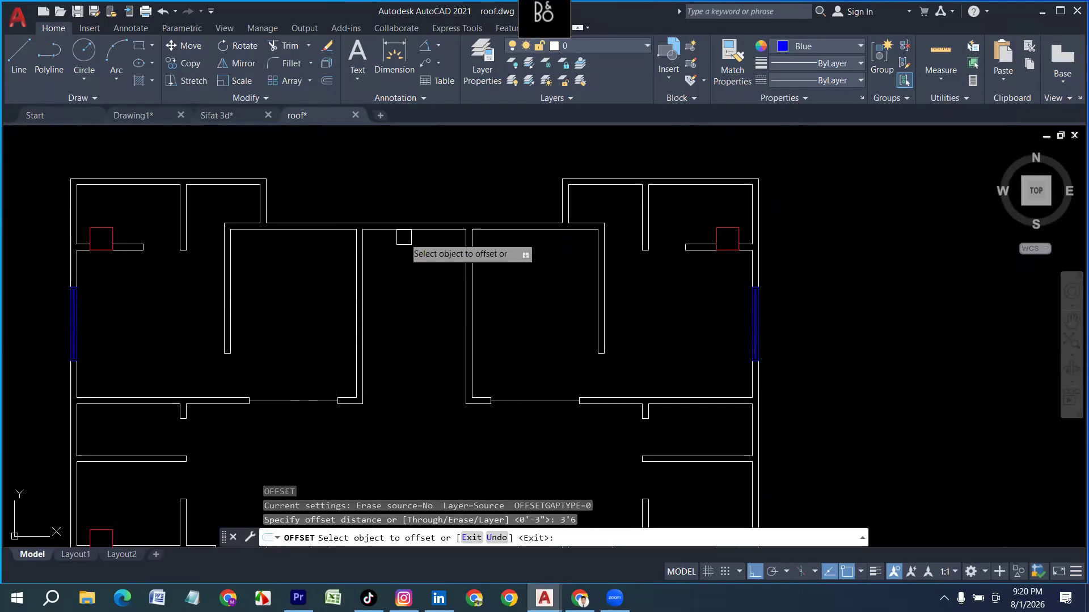
pyautogui.click(404, 237)
pyautogui.click(406, 235)
pyautogui.click(406, 342)
pyautogui.click(406, 340)
pyautogui.scroll(2, 410, 286)
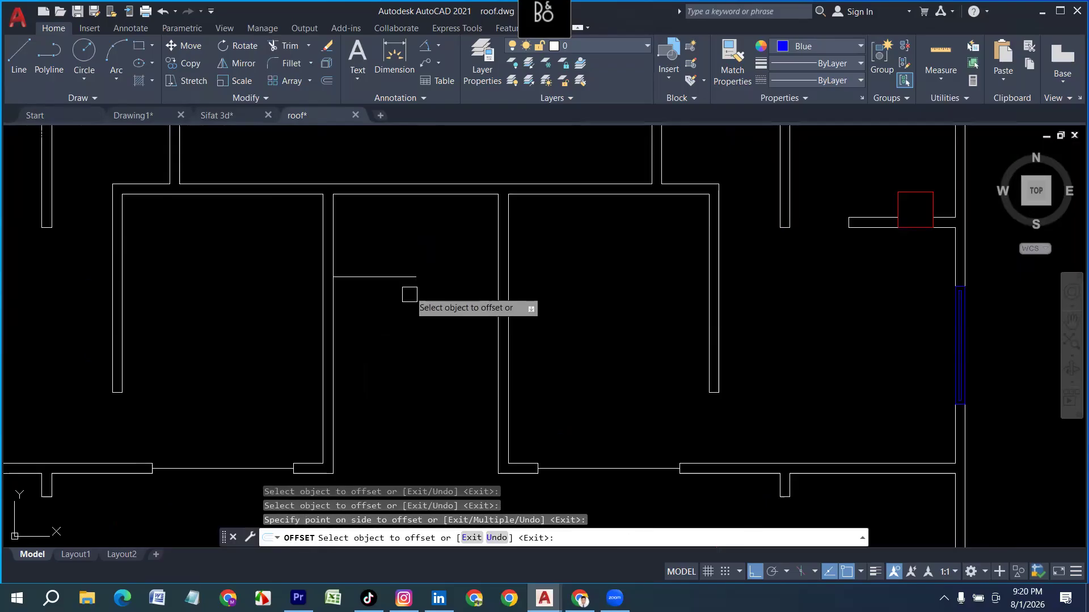
pyautogui.press('Escape')
# Step: Stretch the free end of the new stair line to the opposite wall
pyautogui.click(424, 280)
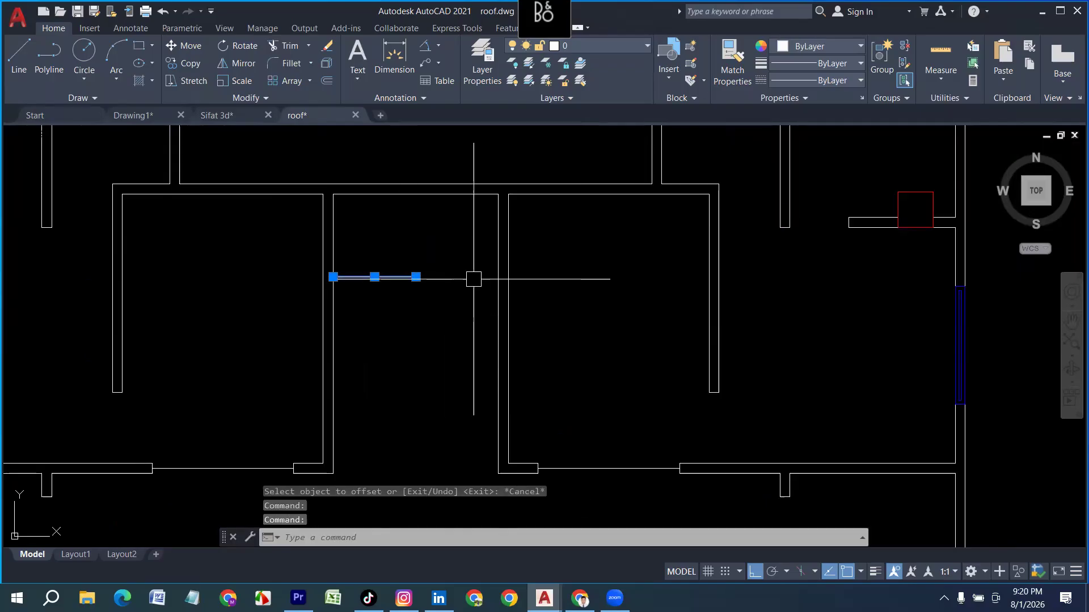
pyautogui.click(415, 277)
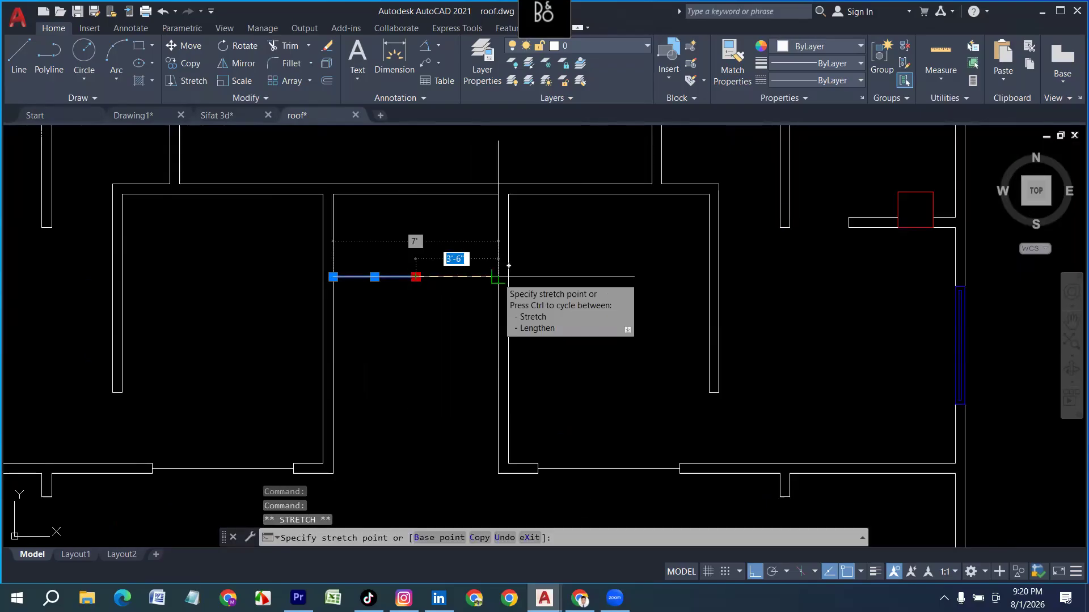
pyautogui.click(498, 277)
pyautogui.press('Escape')
pyautogui.press('Escape')
# Step: Offset the stair line downward by 10" nine times in succession to create the stair treads
pyautogui.write('o')
pyautogui.press('Return')
pyautogui.write('1')
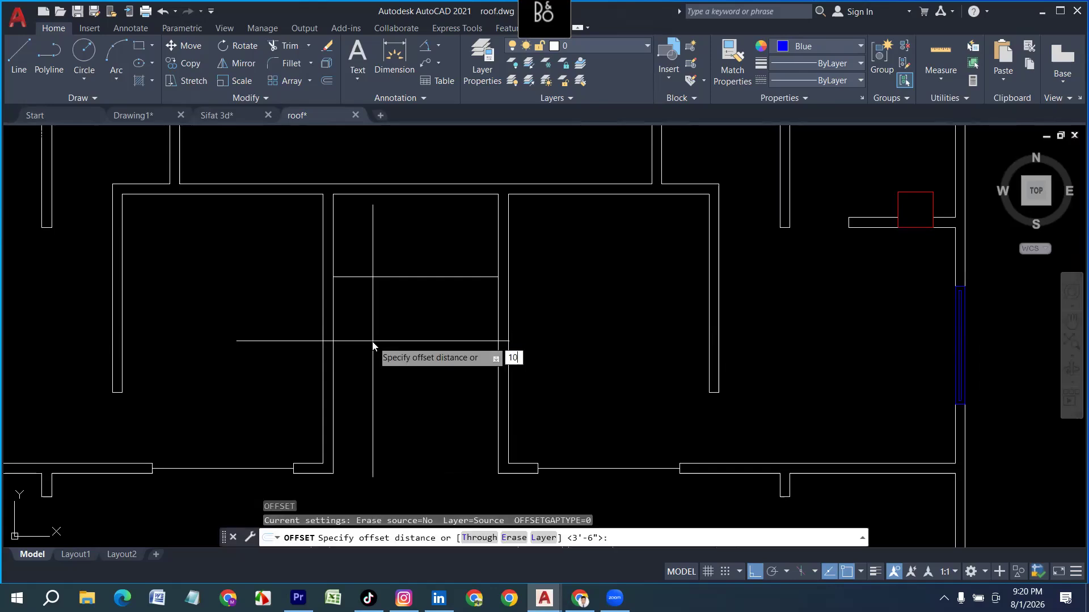
pyautogui.write('0')
pyautogui.press('Return')
pyautogui.click(399, 272)
pyautogui.click(411, 277)
pyautogui.click(412, 288)
pyautogui.click(414, 296)
pyautogui.click(415, 326)
pyautogui.click(420, 316)
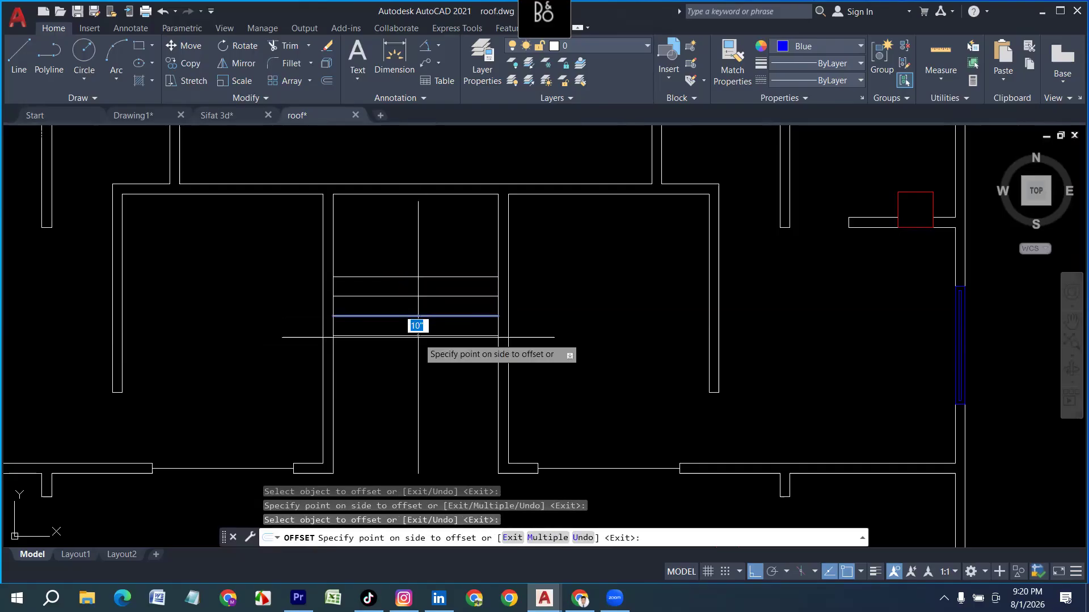
pyautogui.click(416, 339)
pyautogui.click(416, 340)
pyautogui.click(411, 363)
pyautogui.click(414, 355)
pyautogui.click(410, 371)
pyautogui.click(407, 376)
pyautogui.click(406, 394)
pyautogui.click(400, 395)
pyautogui.click(399, 423)
pyautogui.click(398, 415)
pyautogui.click(388, 444)
pyautogui.click(394, 434)
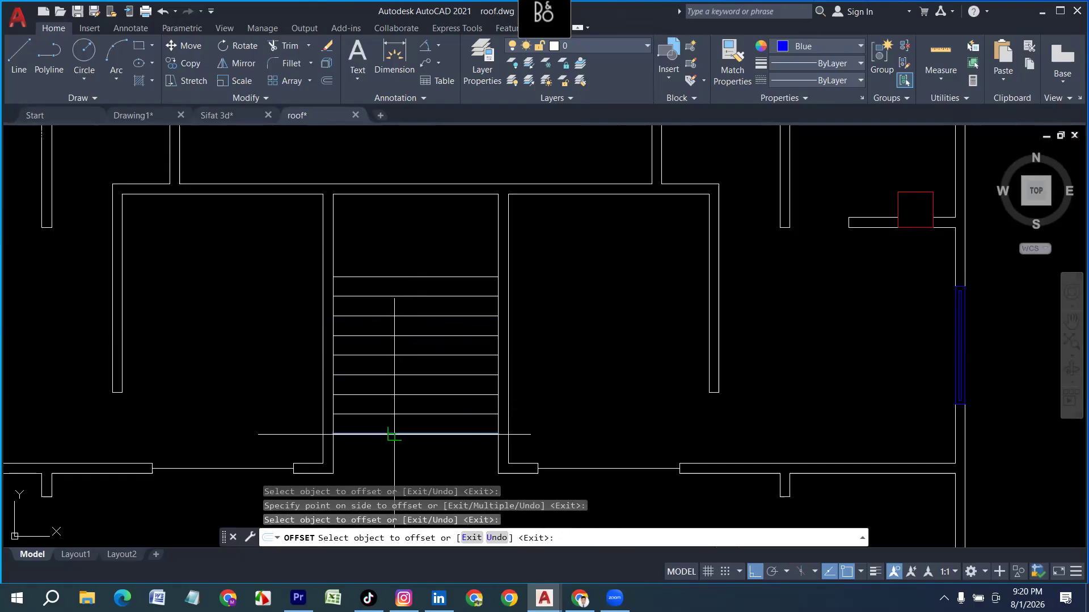
pyautogui.press('Escape')
# Step: Draw a vertical line from the midpoint of the uppermost tread to the midpoint of the lowest tread
pyautogui.moveTo(412, 452); pyautogui.dragTo(376, 375, button='middle')
pyautogui.press('Escape')
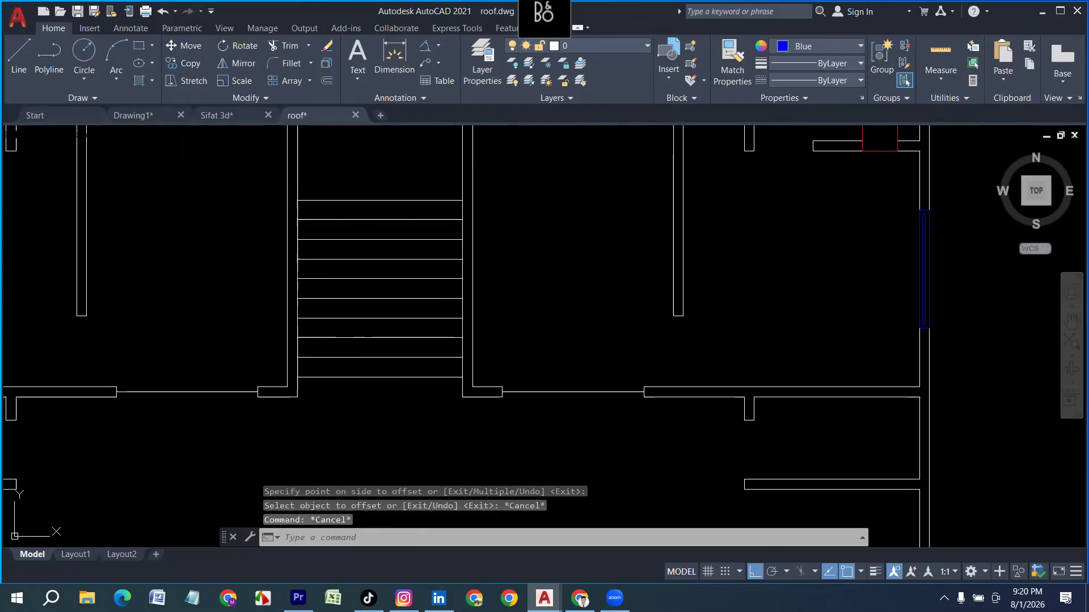
pyautogui.write('l')
pyautogui.press('Return')
pyautogui.click(380, 201)
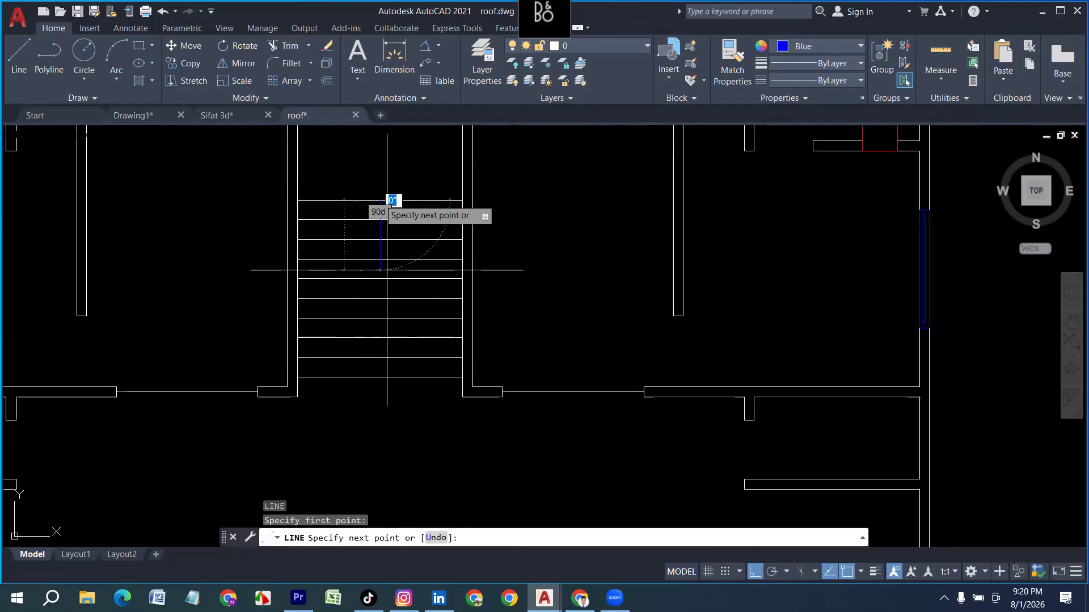
pyautogui.click(380, 376)
pyautogui.press('Return')
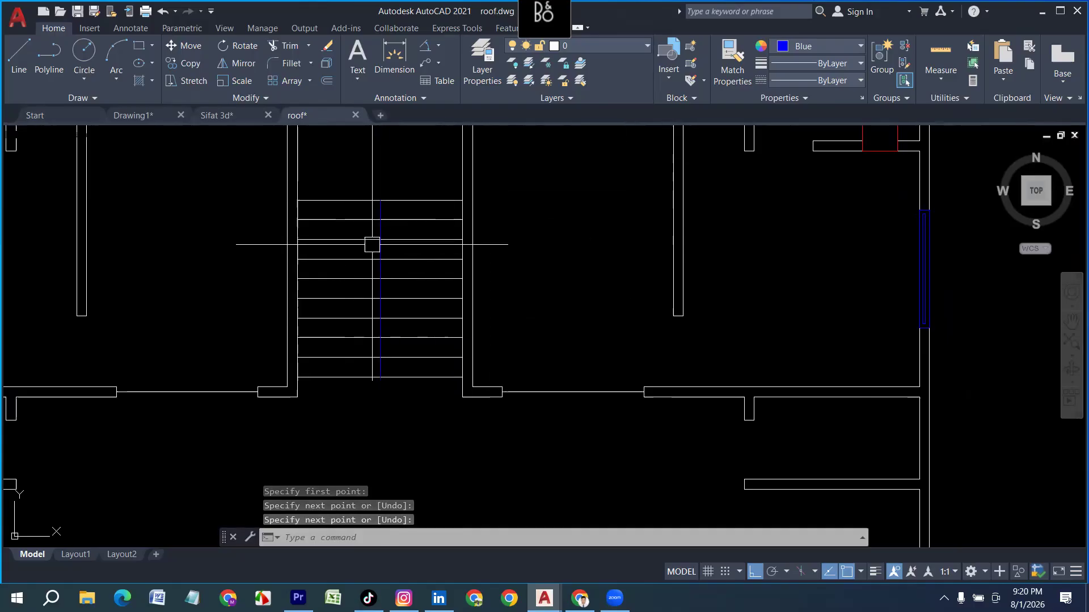
# Step: Set both the vertical stair centre line's colour and the current drawing colour to ByLayer
pyautogui.click(380, 244)
pyautogui.click(826, 47)
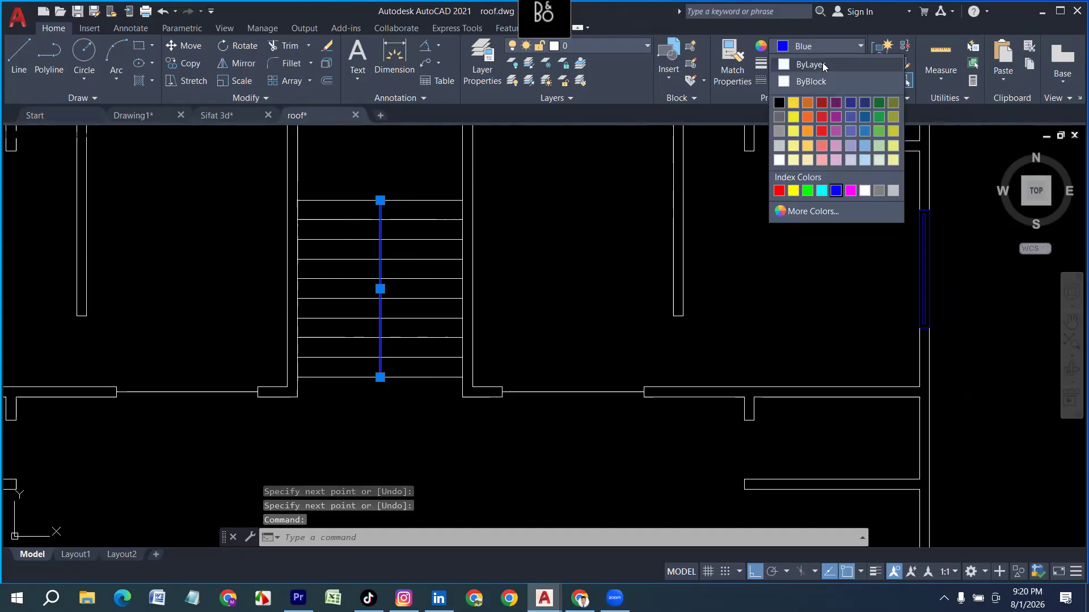
pyautogui.click(811, 64)
pyautogui.click(826, 50)
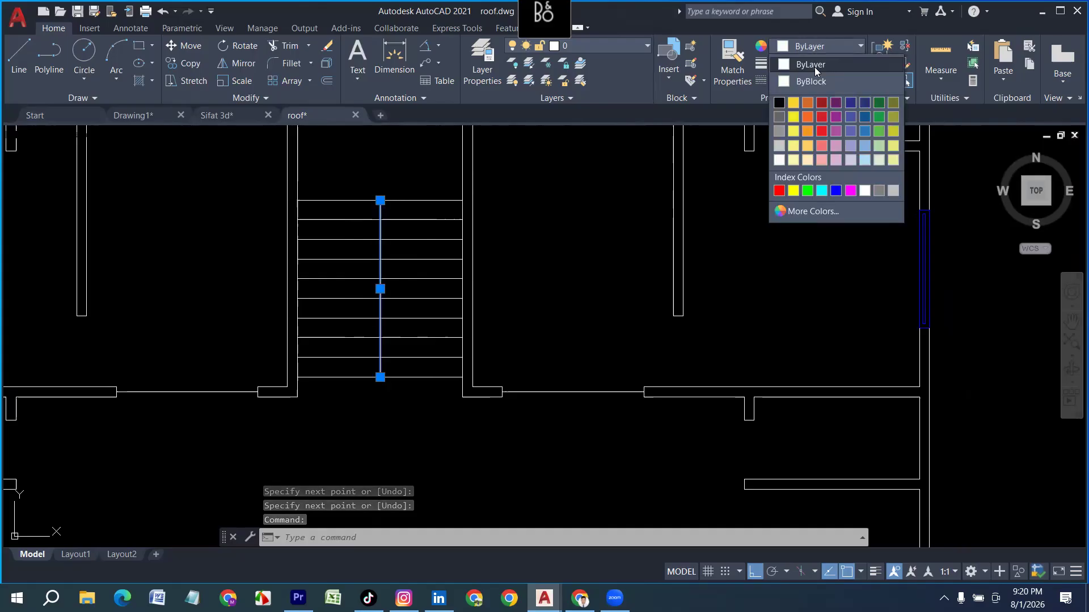
pyautogui.click(836, 190)
pyautogui.press('Escape')
pyautogui.click(825, 46)
pyautogui.click(811, 64)
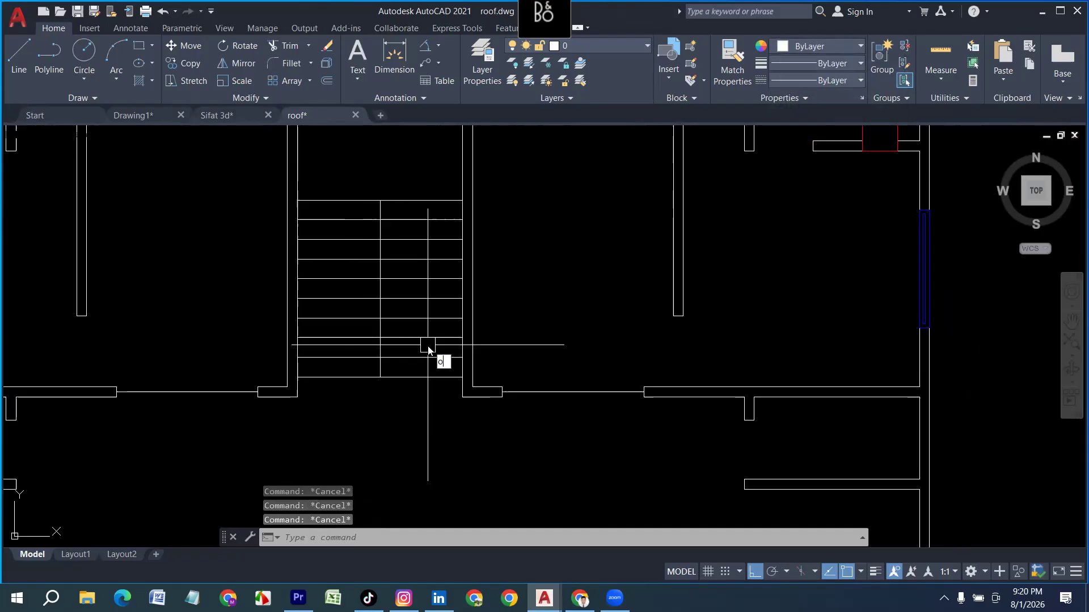
# Step: Offset the stair centre line by 3 to both sides and erase the original line
pyautogui.press('Return')
pyautogui.press('Return')
pyautogui.scroll(6, 388, 254)
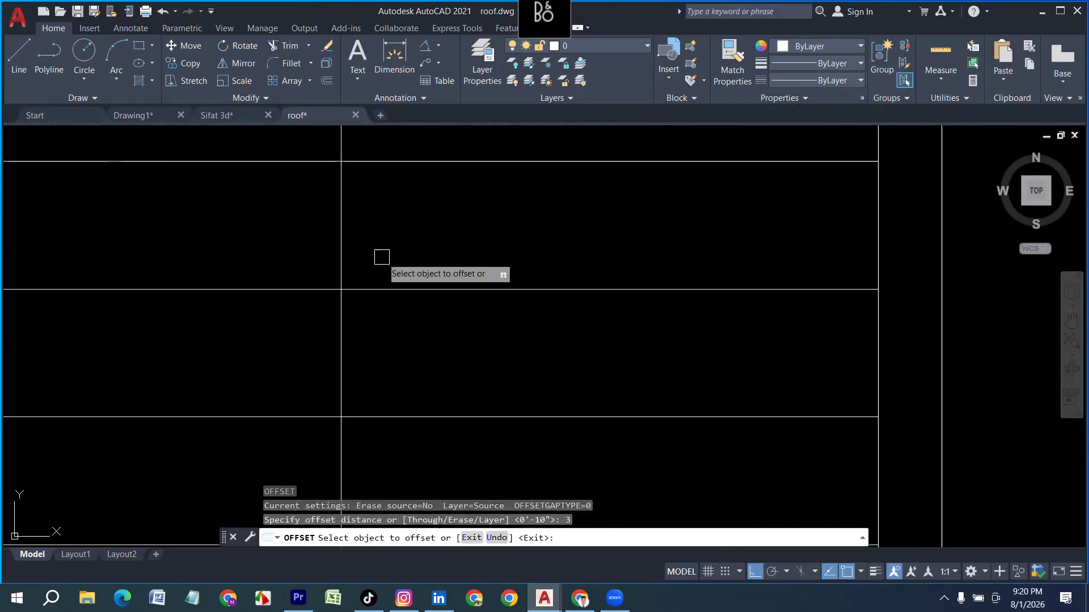
pyautogui.click(343, 241)
pyautogui.click(233, 260)
pyautogui.click(341, 239)
pyautogui.click(359, 240)
pyautogui.press('Escape')
pyautogui.click(340, 246)
pyautogui.press('Delete')
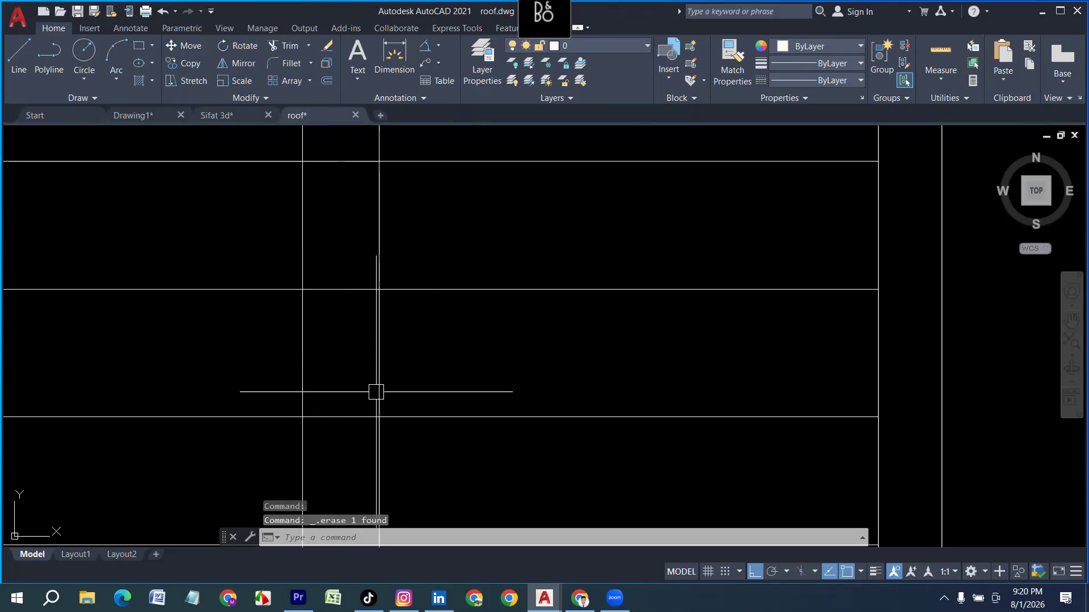
# Step: Trim the inner tread segments between the two vertical centre lines of the staircase
pyautogui.scroll(-6, 411, 384)
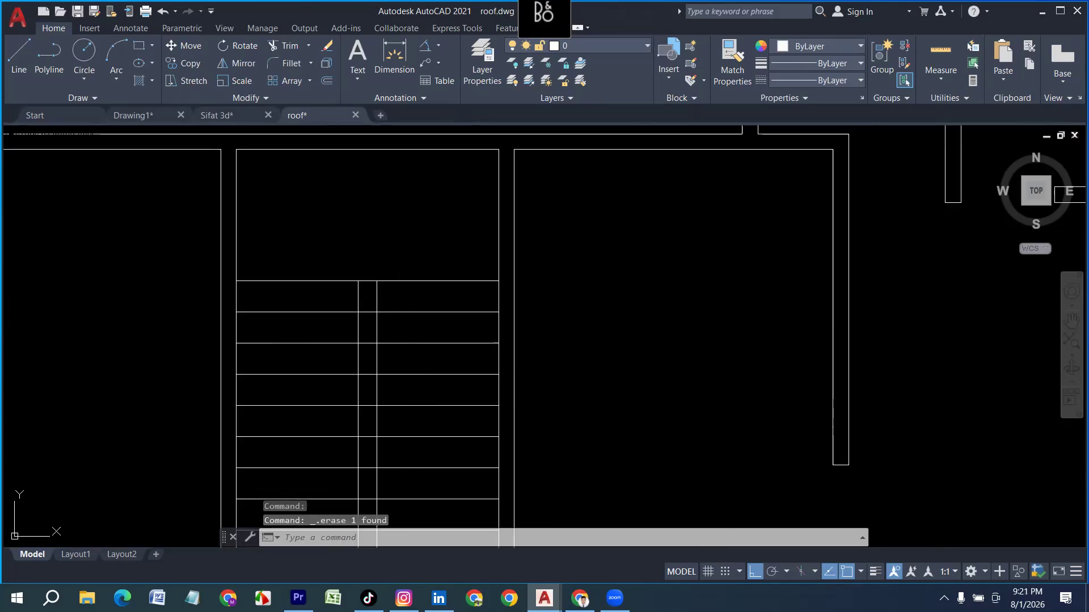
pyautogui.write('tr')
pyautogui.press('Return')
pyautogui.scroll(4, 377, 413)
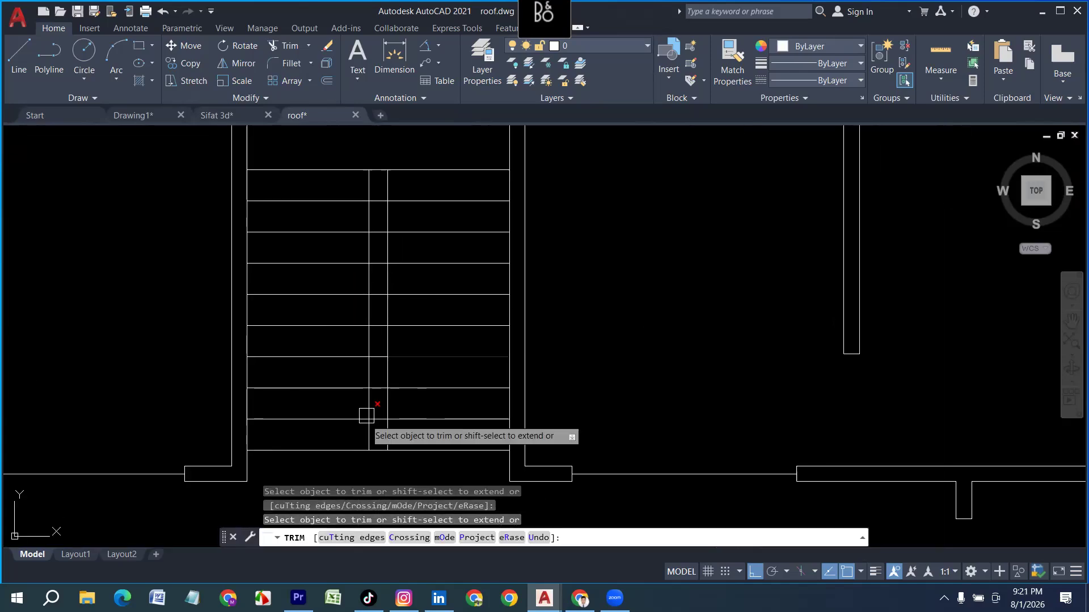
pyautogui.click(386, 441)
pyautogui.scroll(-2, 385, 423)
pyautogui.click(385, 187)
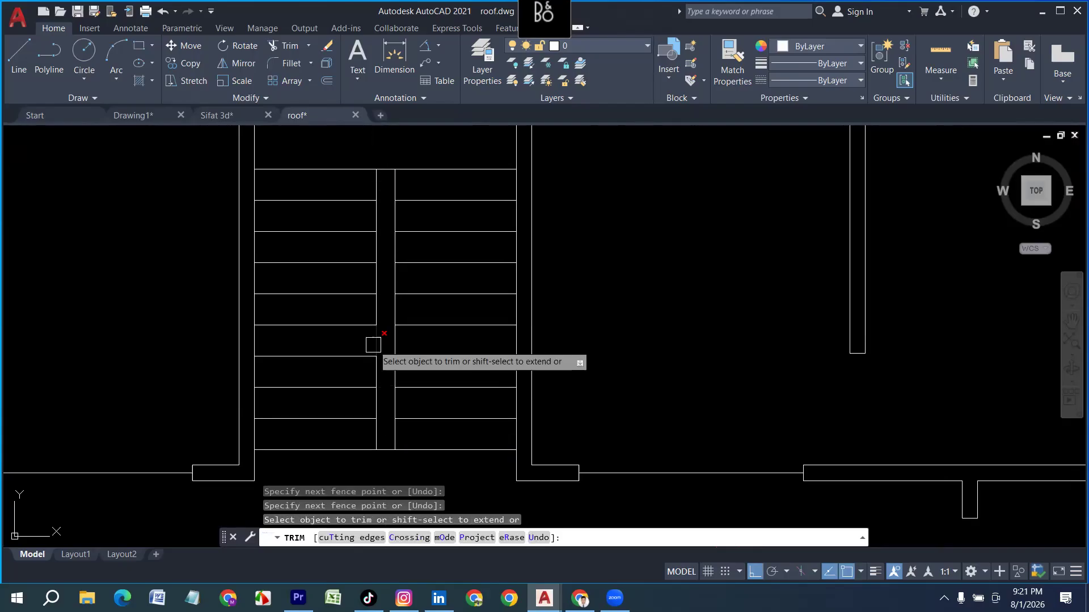
pyautogui.press('Escape')
# Step: Create a polyline boundary inside the narrow central strip of the staircase
pyautogui.write('bo')
pyautogui.press('Return')
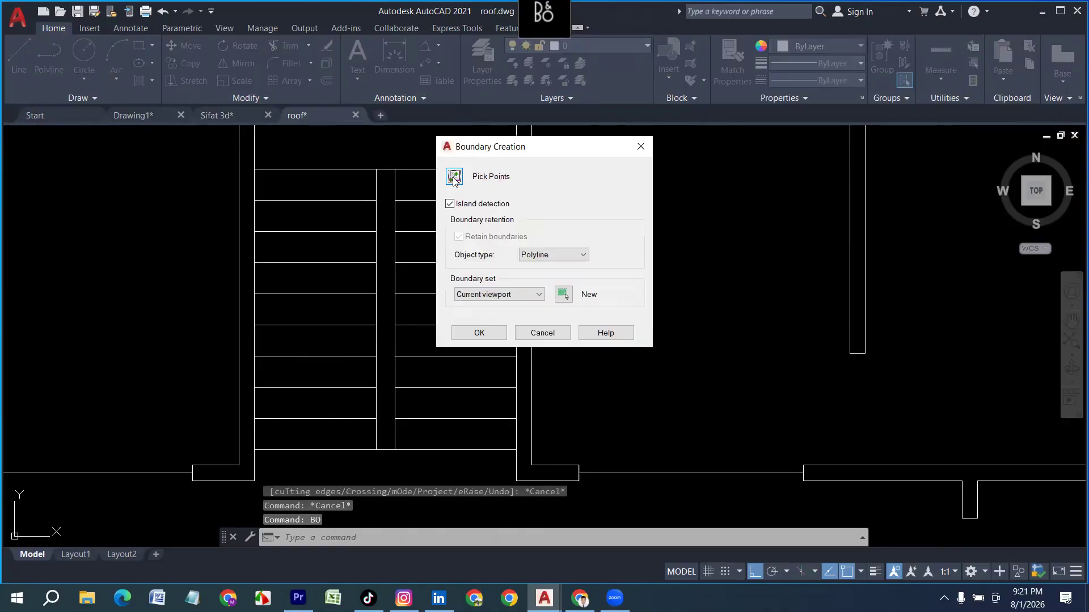
pyautogui.click(454, 177)
pyautogui.click(387, 281)
pyautogui.press('Return')
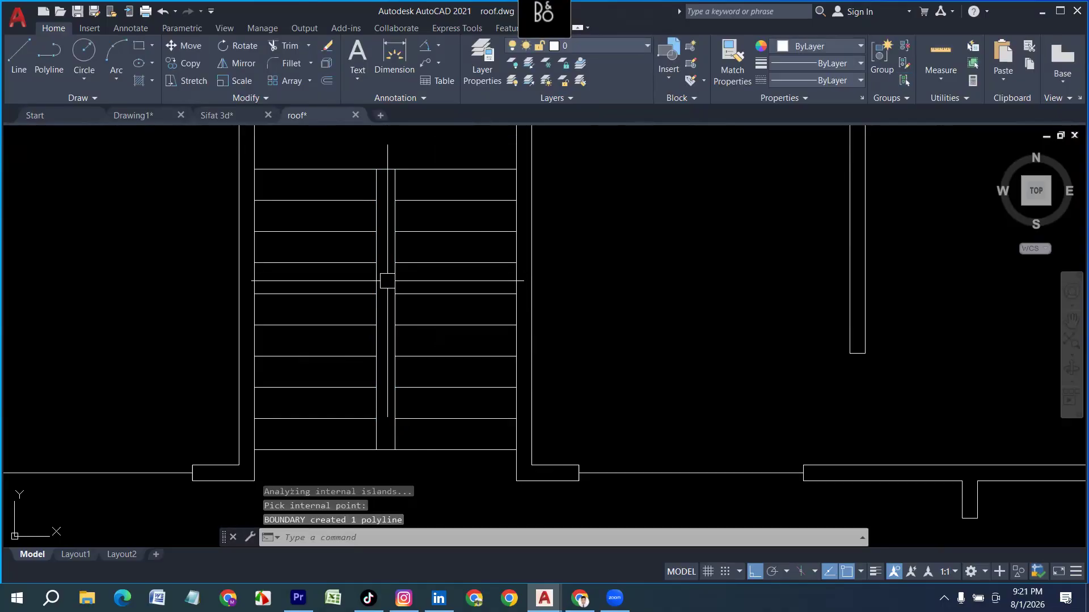
# Step: Offset the central strip's boundary polyline inward by 2
pyautogui.press('Return')
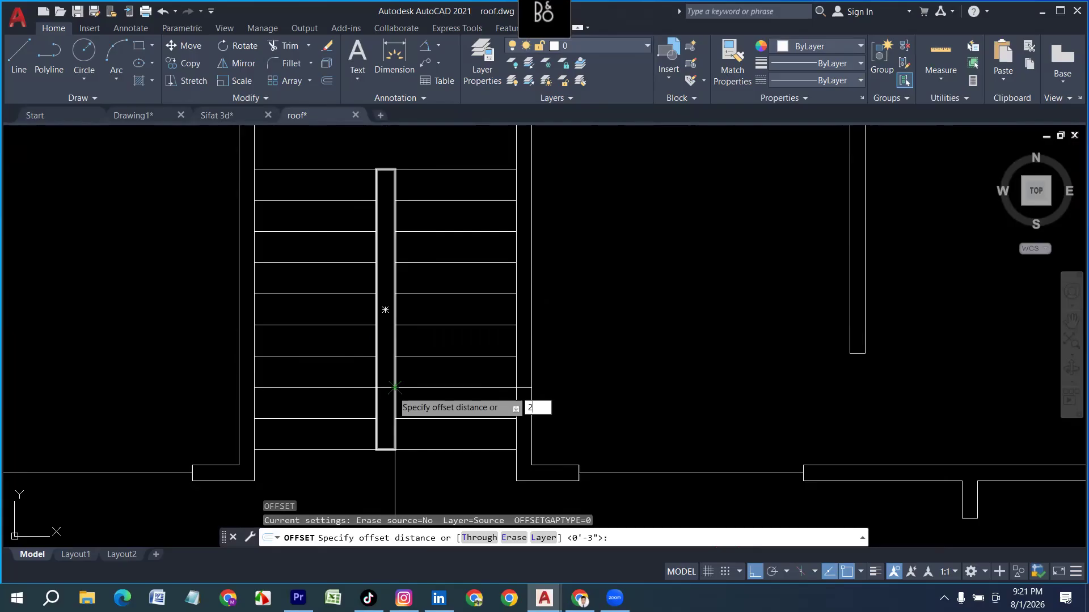
pyautogui.write('2')
pyautogui.press('Return')
pyautogui.scroll(4, 395, 387)
pyautogui.click(406, 343)
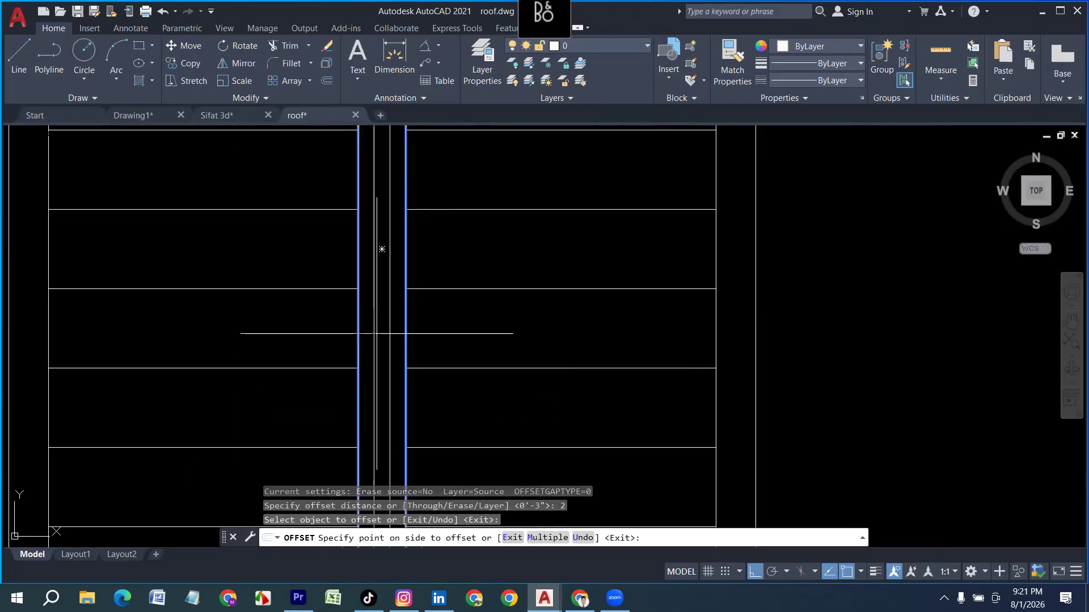
pyautogui.click(382, 249)
pyautogui.scroll(-5, 382, 249)
pyautogui.press('Escape')
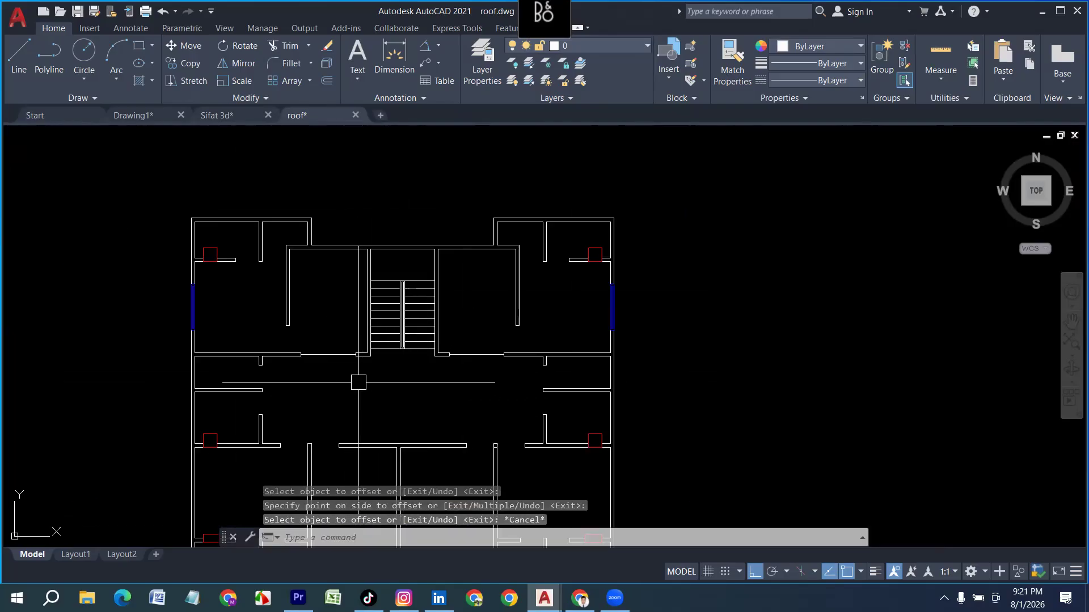
pyautogui.scroll(-2, 369, 373)
pyautogui.scroll(2, 390, 377)
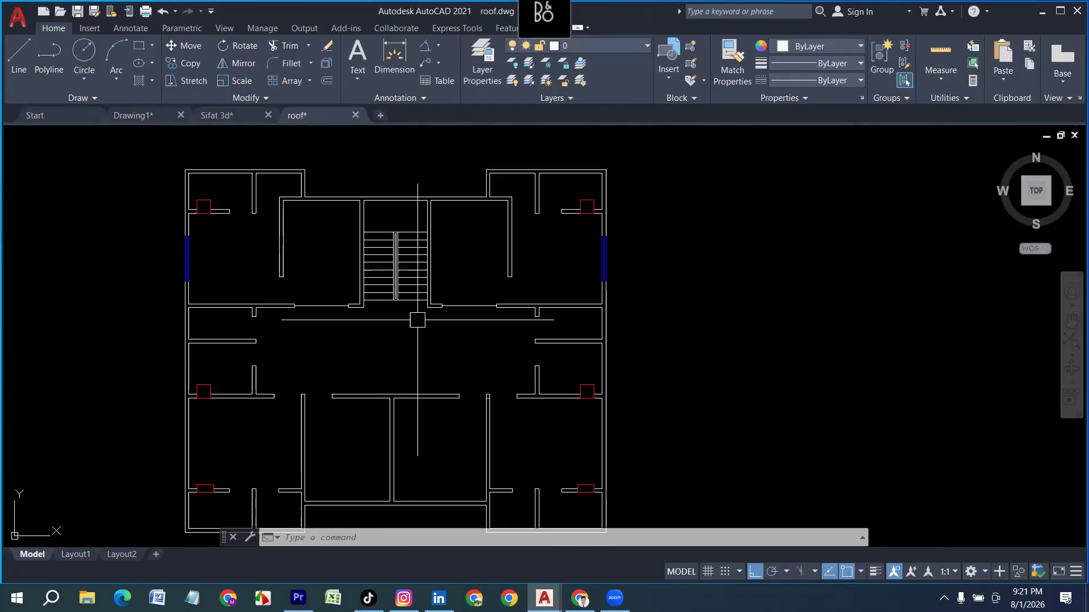
pyautogui.moveTo(418, 316); pyautogui.dragTo(236, 341, button='middle')
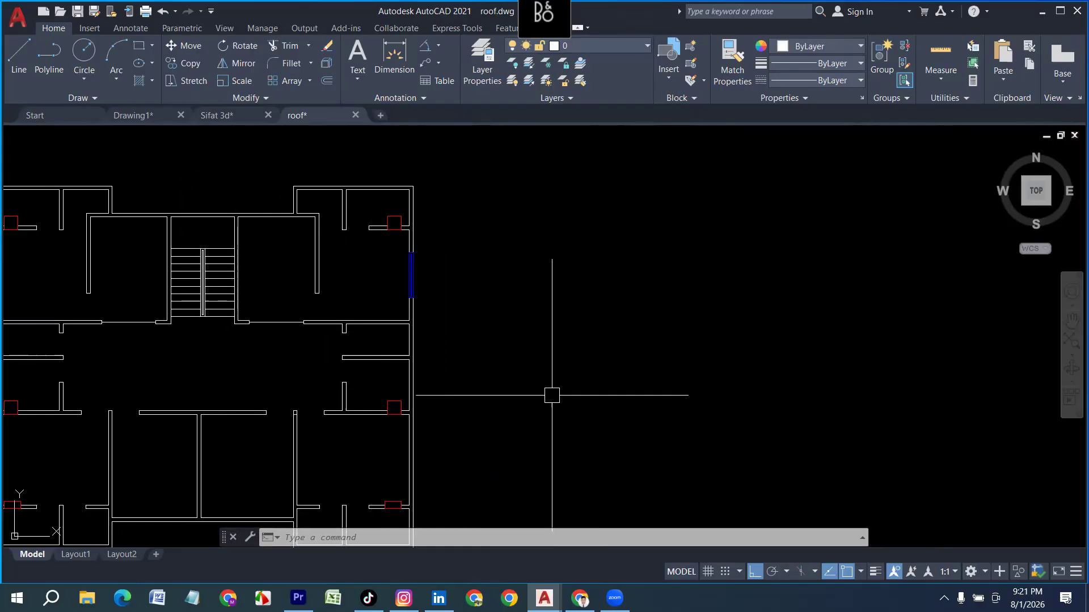
pyautogui.write('c')
pyautogui.press('Return')
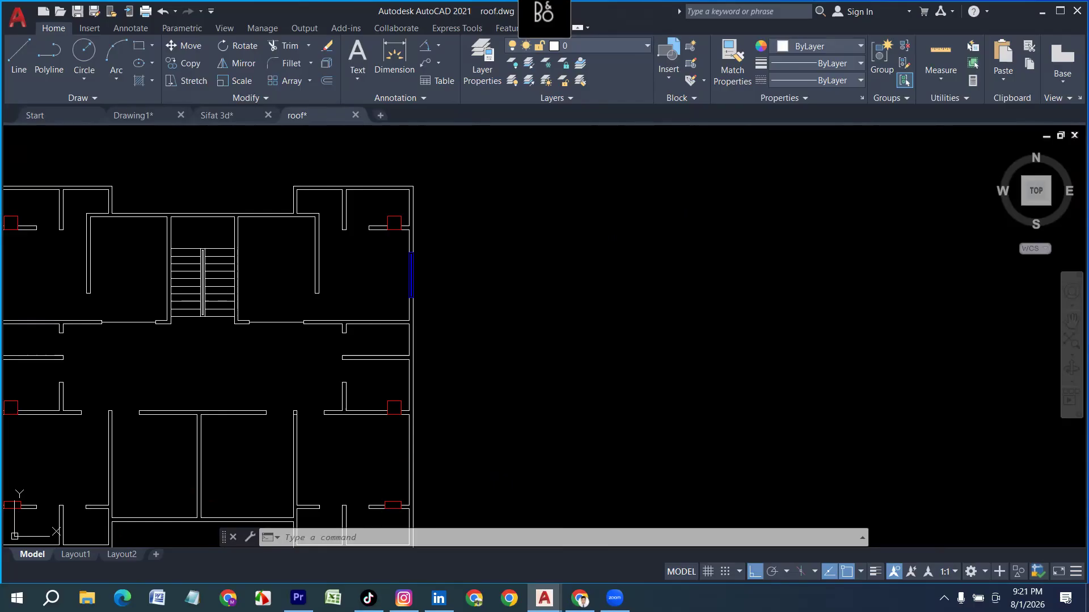
pyautogui.click(491, 339)
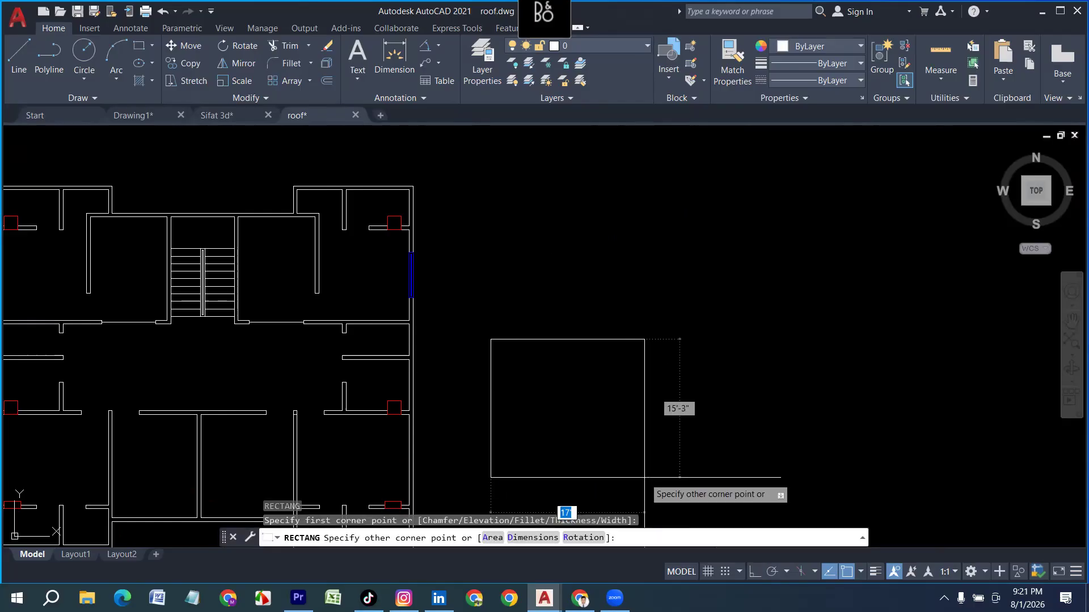
pyautogui.press('Escape')
pyautogui.press('Escape')
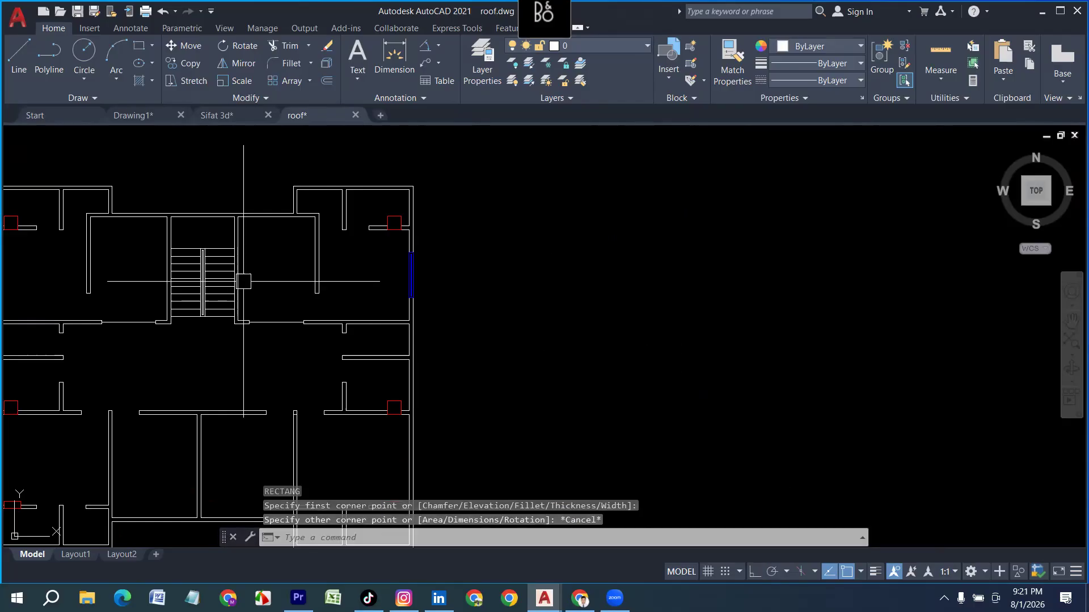
# Step: Measure the clear width between the inner wall faces at the top of the stairwell with a linear dimension
pyautogui.scroll(4, 188, 238)
pyautogui.write('dli')
pyautogui.press('Return')
pyautogui.click(180, 279)
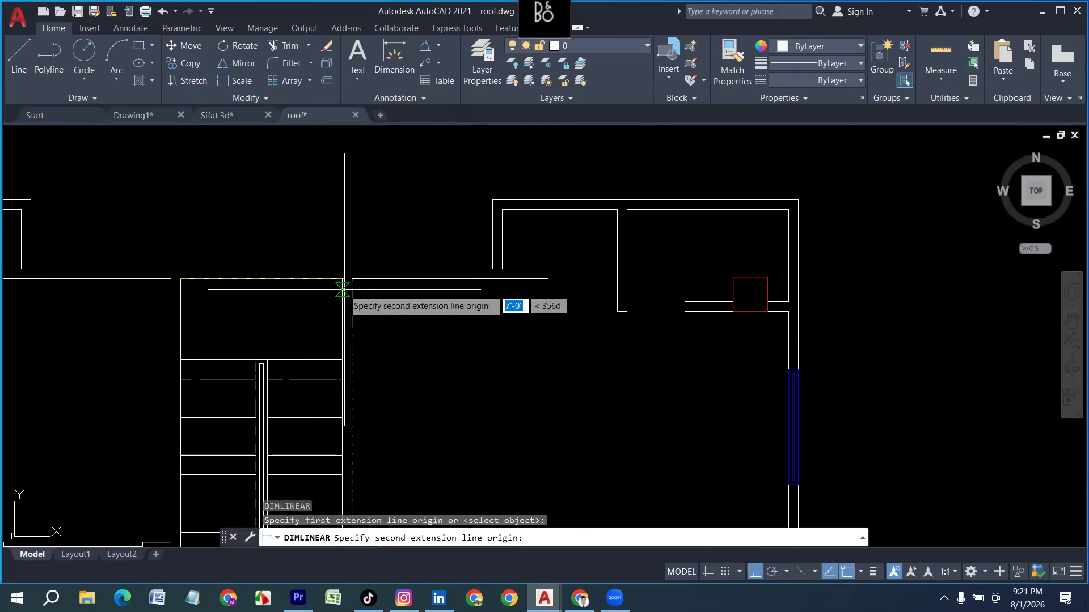
pyautogui.click(342, 279)
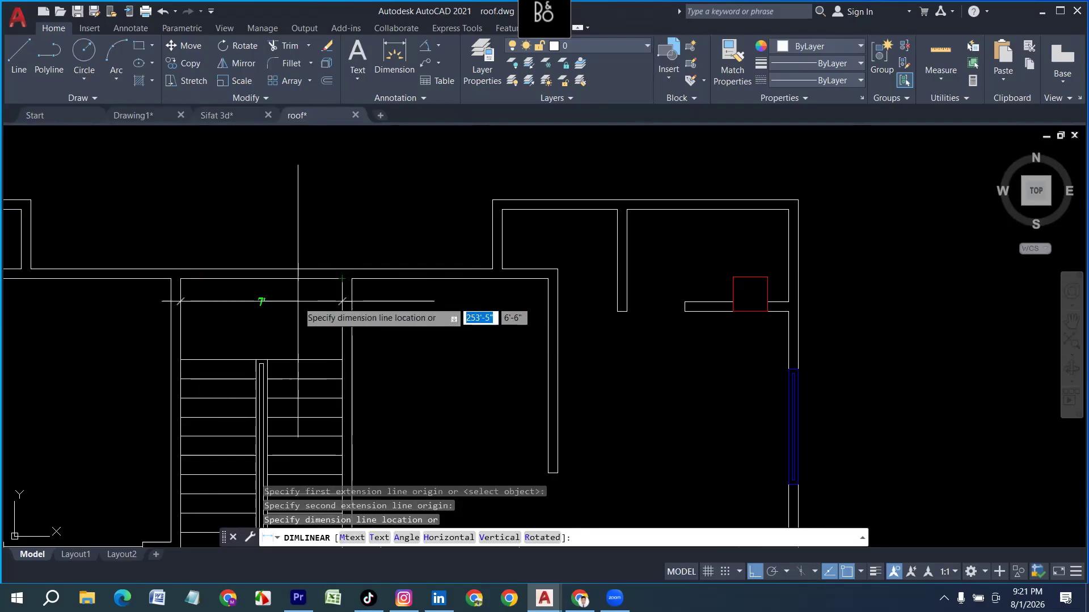
pyautogui.scroll(-4, 306, 324)
pyautogui.press('Escape')
pyautogui.press('Escape')
pyautogui.moveTo(575, 410); pyautogui.dragTo(508, 387, button='middle')
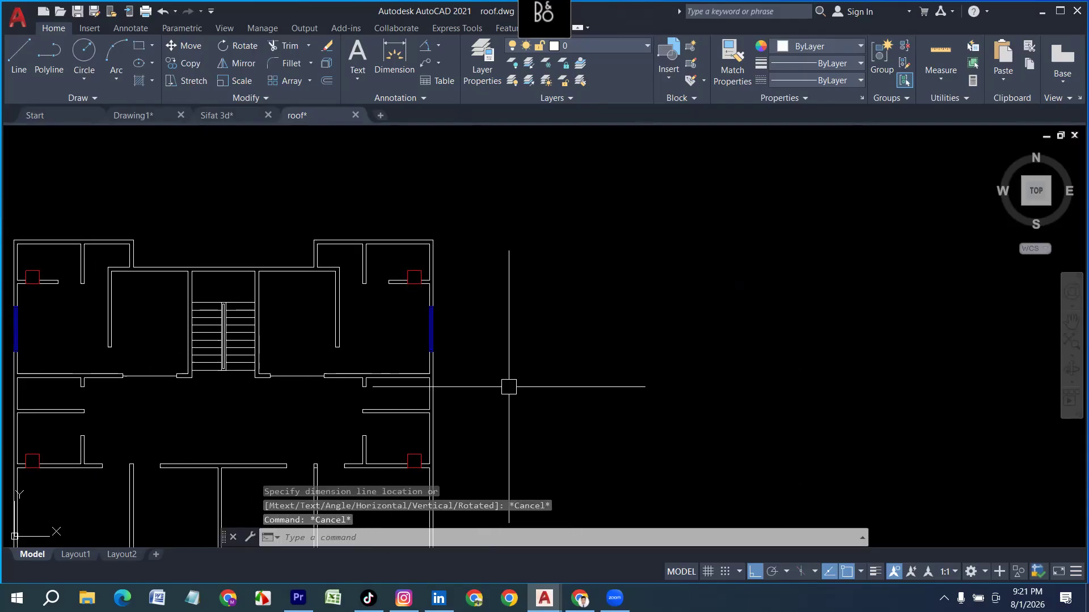
# Step: Draw a rectangle 7' wide and 4'6 high in the empty area to the right of the floor plan
pyautogui.write('rec')
pyautogui.press('Return')
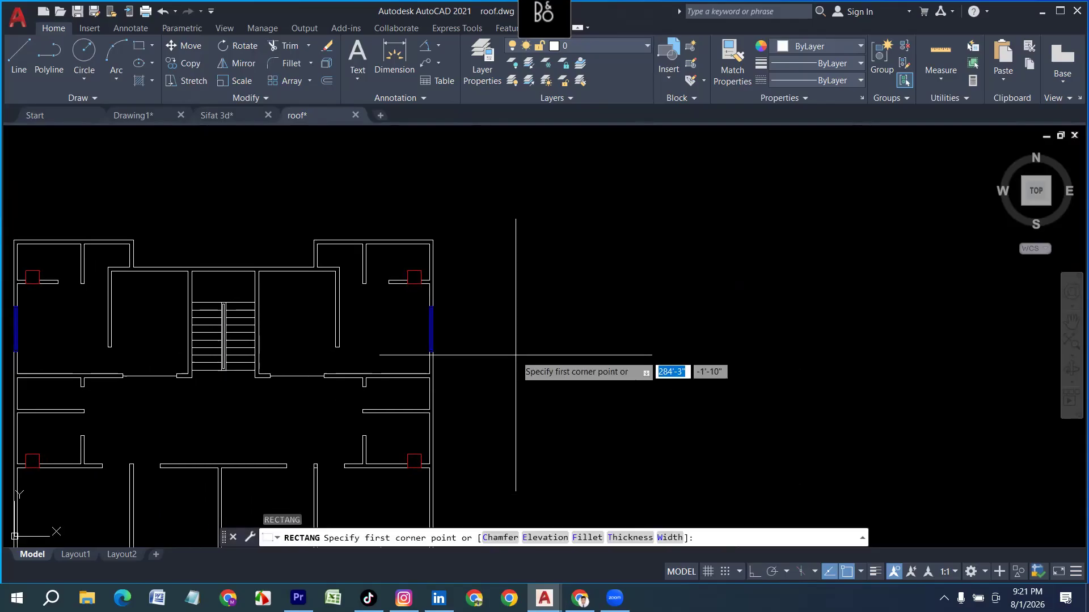
pyautogui.click(518, 352)
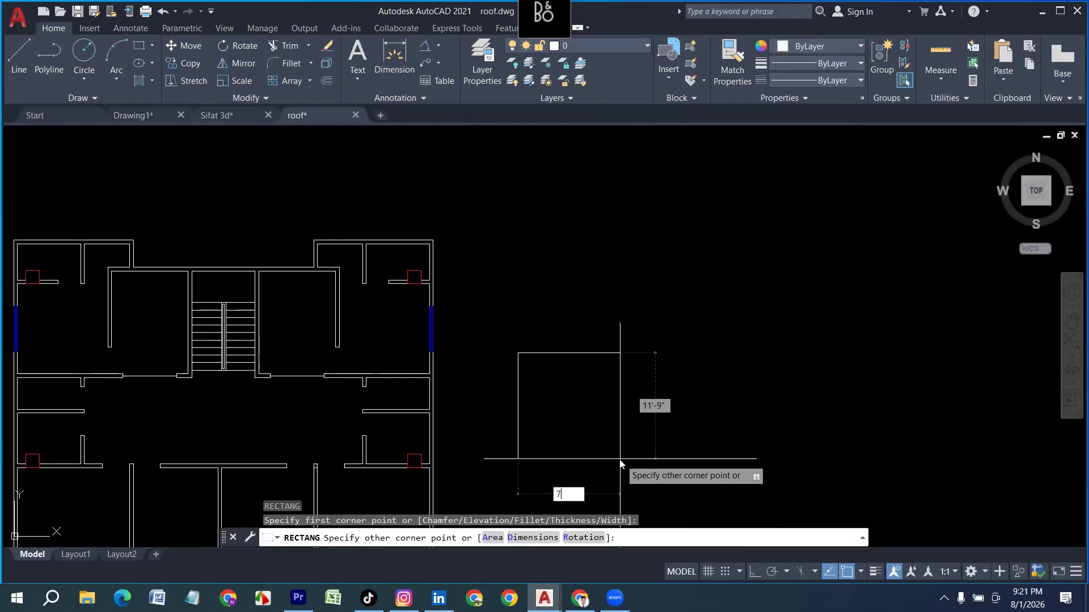
pyautogui.press('Tab')
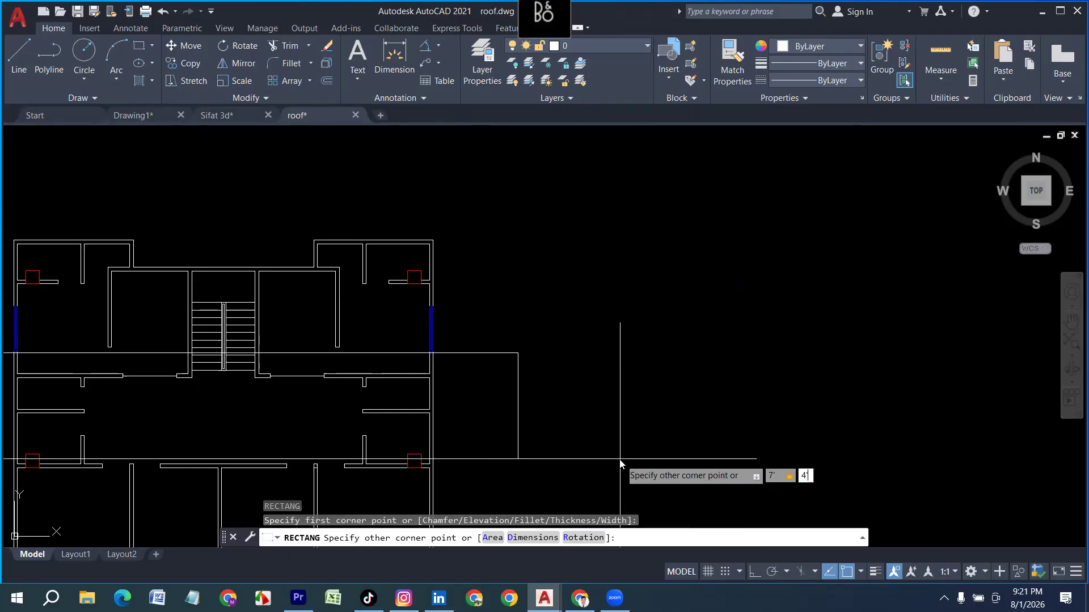
pyautogui.press('Return')
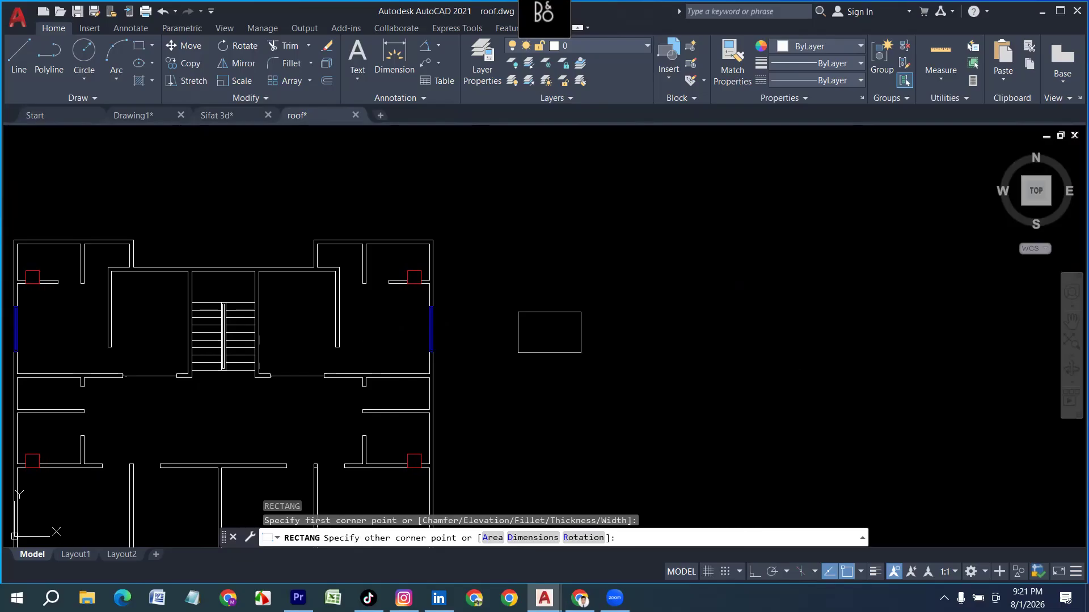
pyautogui.scroll(4, 221, 468)
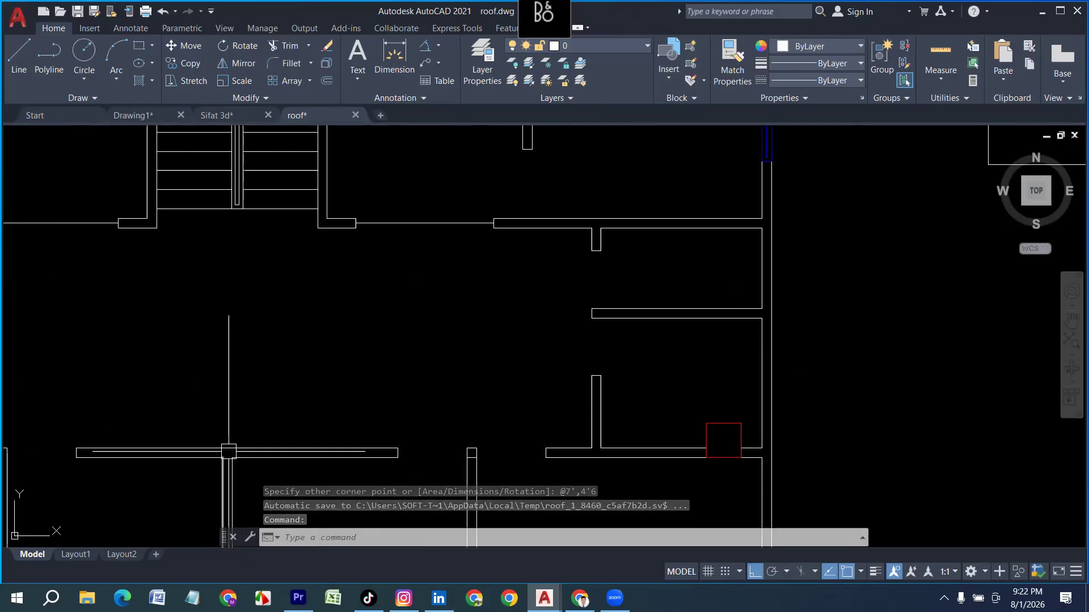
pyautogui.click(228, 451)
pyautogui.press('Escape')
pyautogui.click(247, 447)
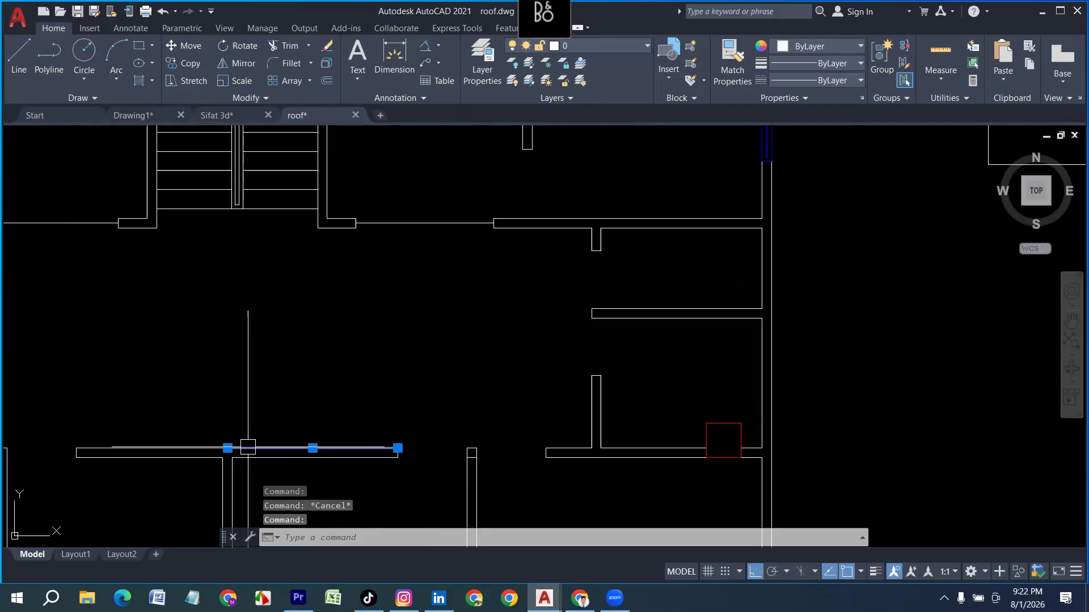
pyautogui.press('Escape')
pyautogui.click(172, 447)
pyautogui.press('Escape')
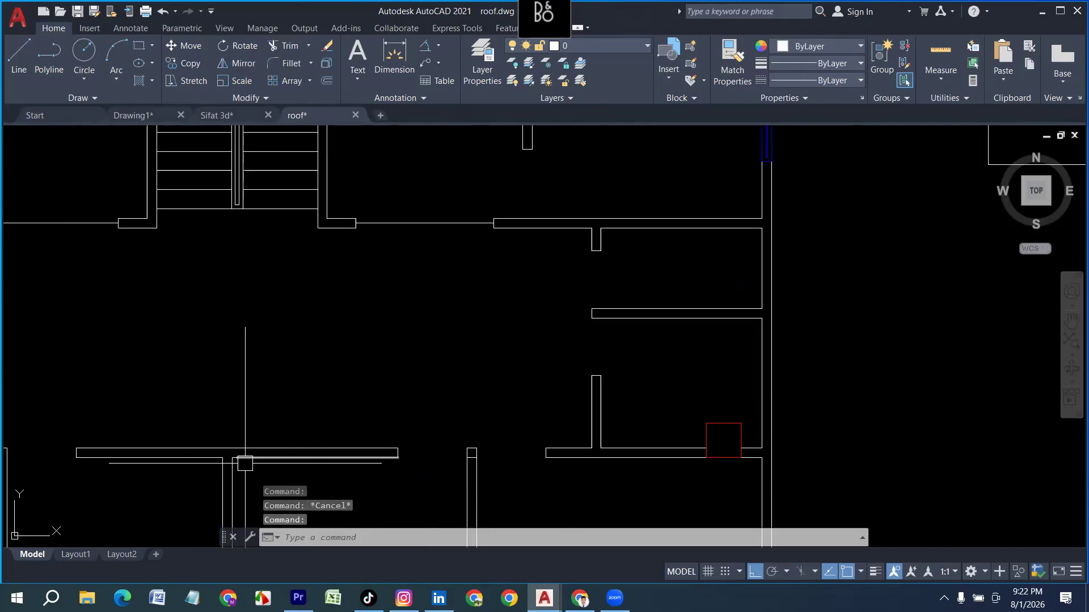
pyautogui.write('l')
pyautogui.press('Return')
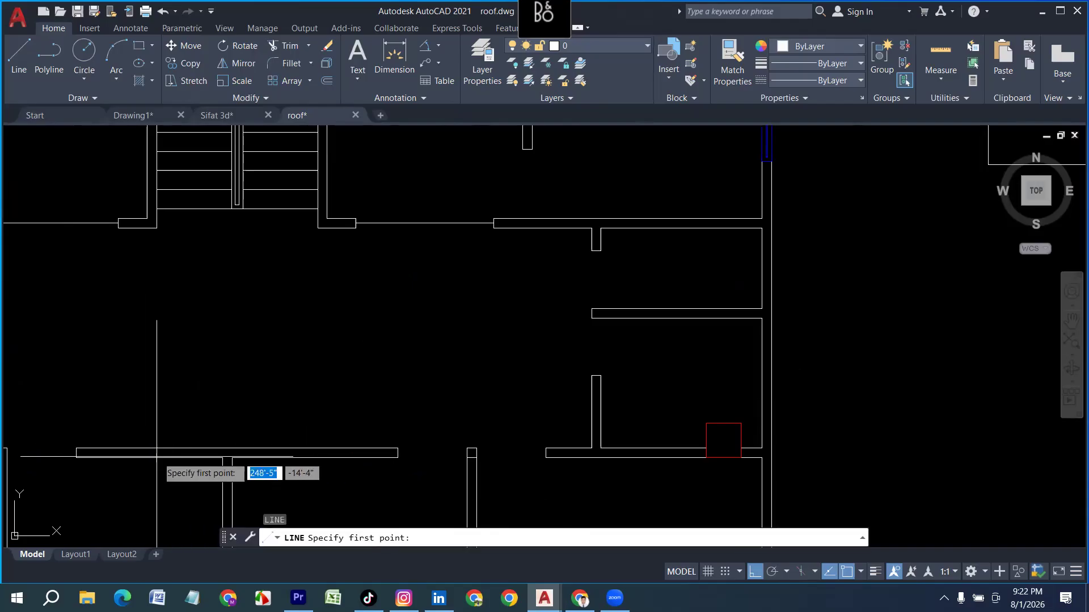
pyautogui.press('Escape')
# Step: Erase the two overlapping lines along the upper face of the central horizontal wall below the staircase
pyautogui.scroll(3, 283, 457)
pyautogui.click(267, 452)
pyautogui.click(198, 409)
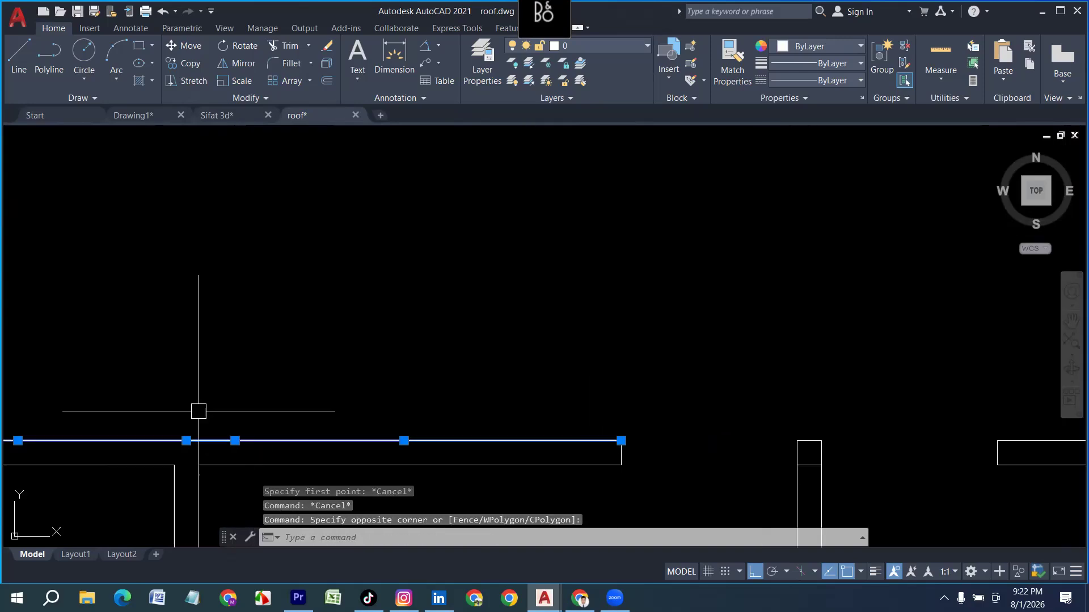
pyautogui.press('Delete')
pyautogui.scroll(-3, 257, 396)
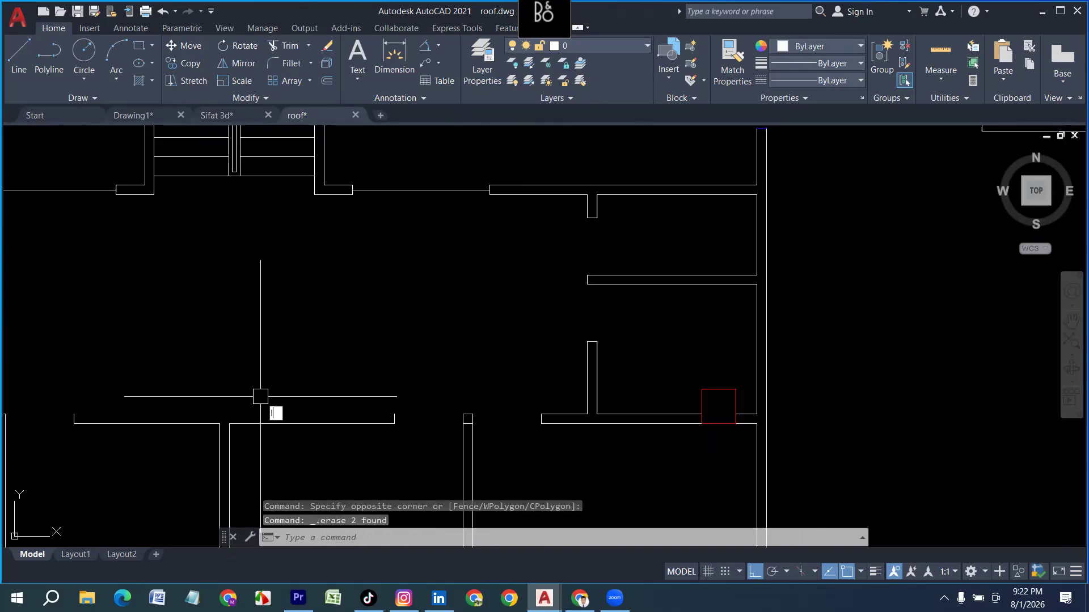
# Step: Redraw the upper face of the central wall as a single line between its two end caps
pyautogui.write('l')
pyautogui.press('Return')
pyautogui.click(74, 415)
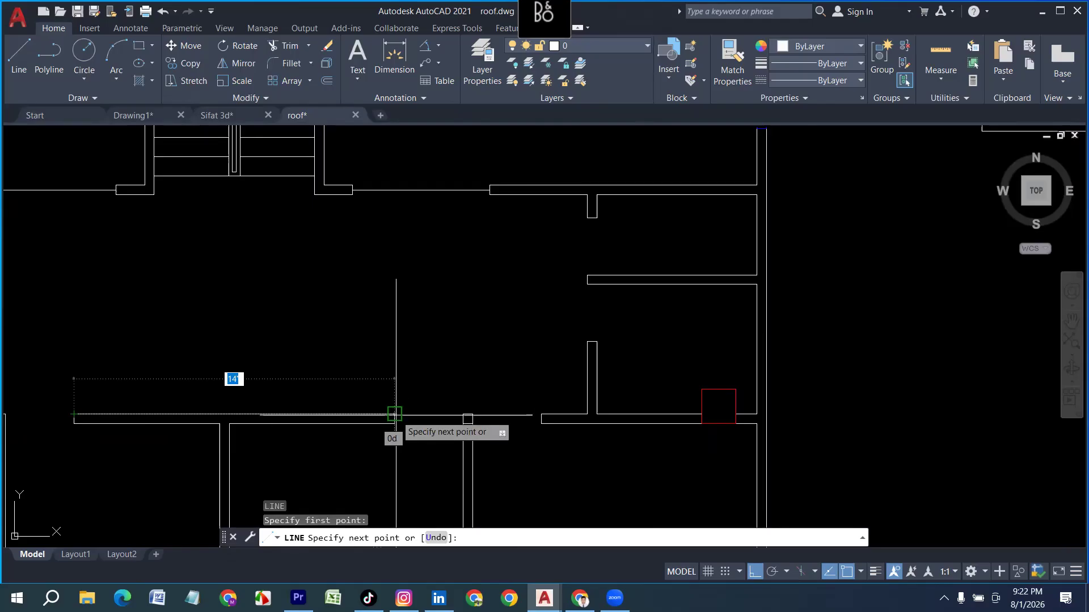
pyautogui.click(394, 414)
pyautogui.press('Return')
pyautogui.scroll(-4, 292, 365)
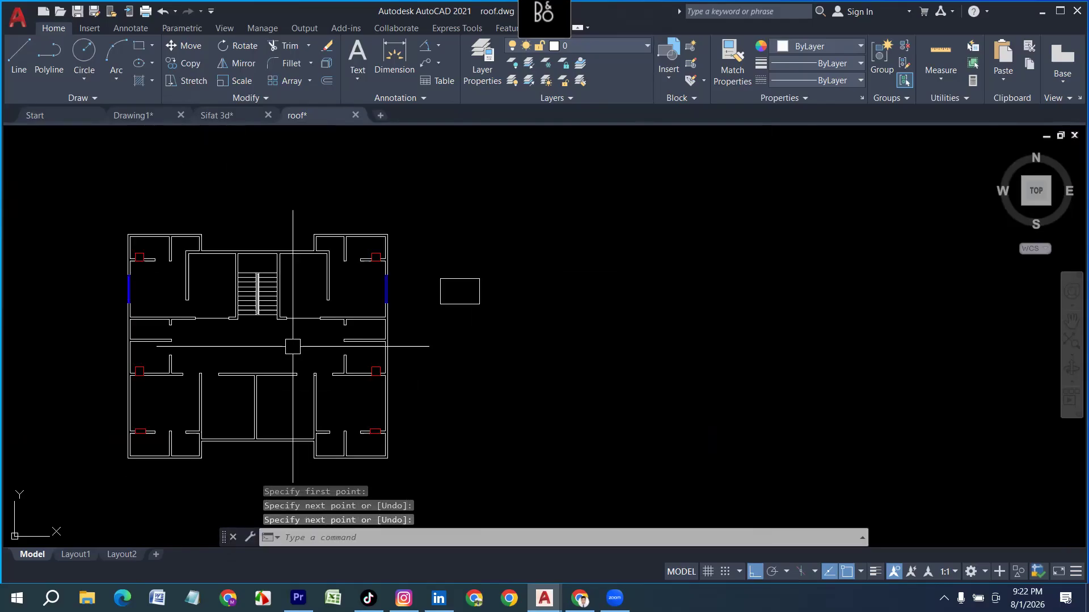
pyautogui.scroll(2, 195, 306)
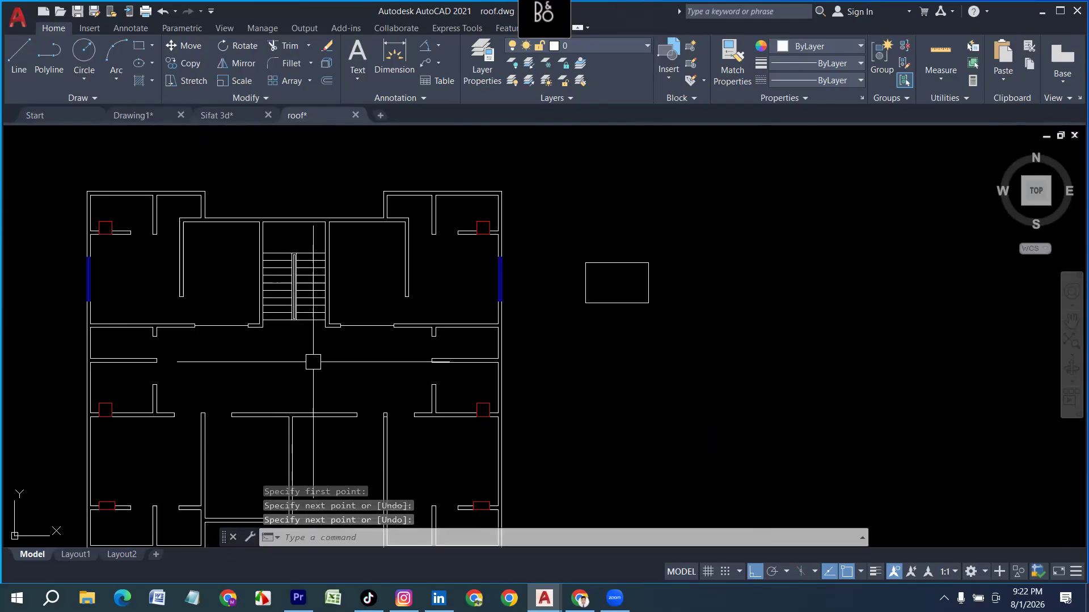
pyautogui.scroll(-2, 454, 354)
pyautogui.click(562, 345)
pyautogui.click(510, 260)
pyautogui.moveTo(519, 293)
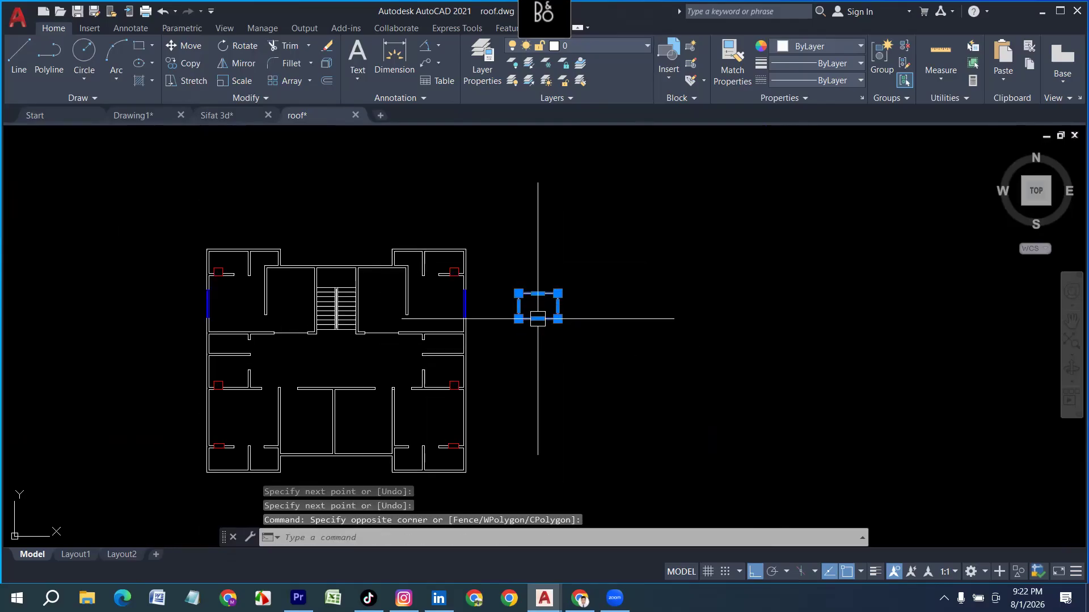
pyautogui.press('Escape')
pyautogui.press('Escape')
# Step: Move the rectangle by its lower edge's midpoint onto the midpoint of the central wall's upper line below the staircase
pyautogui.click(574, 341)
pyautogui.click(496, 267)
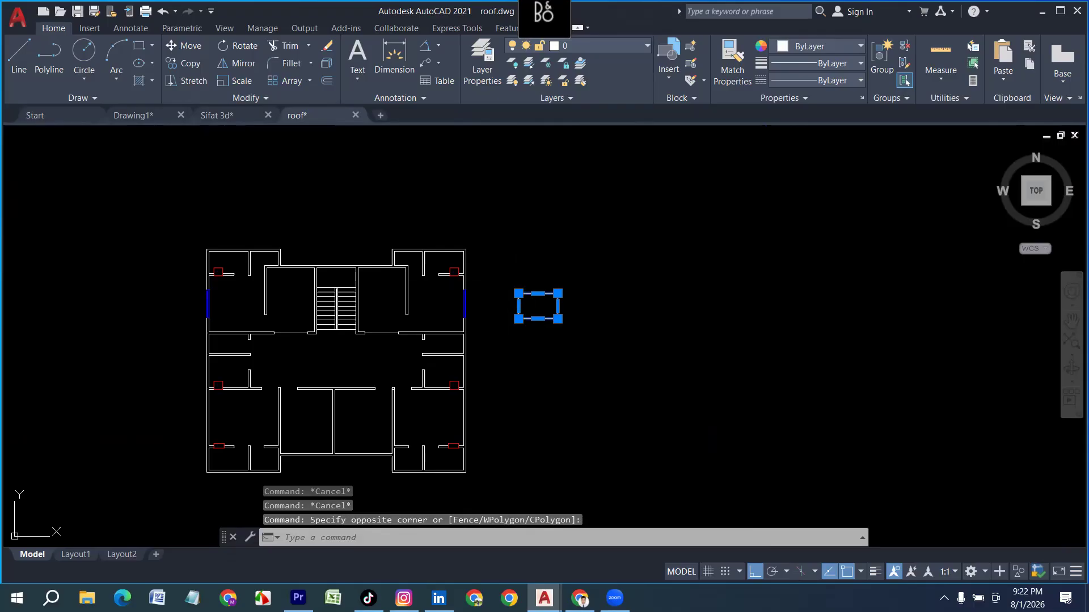
pyautogui.write('m')
pyautogui.press('Return')
pyautogui.click(538, 307)
pyautogui.scroll(4, 350, 363)
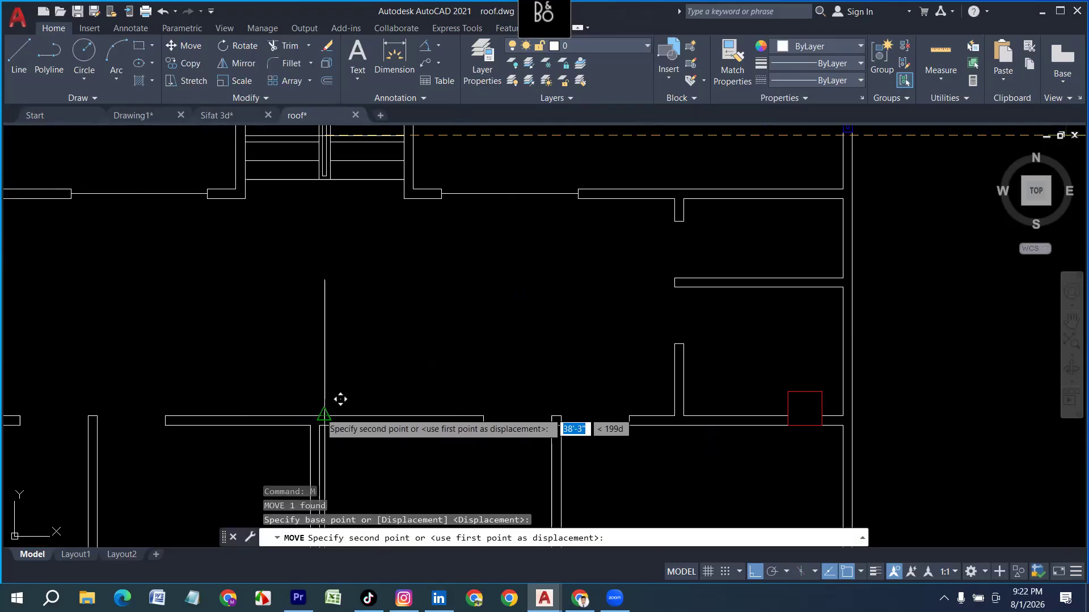
pyautogui.click(324, 413)
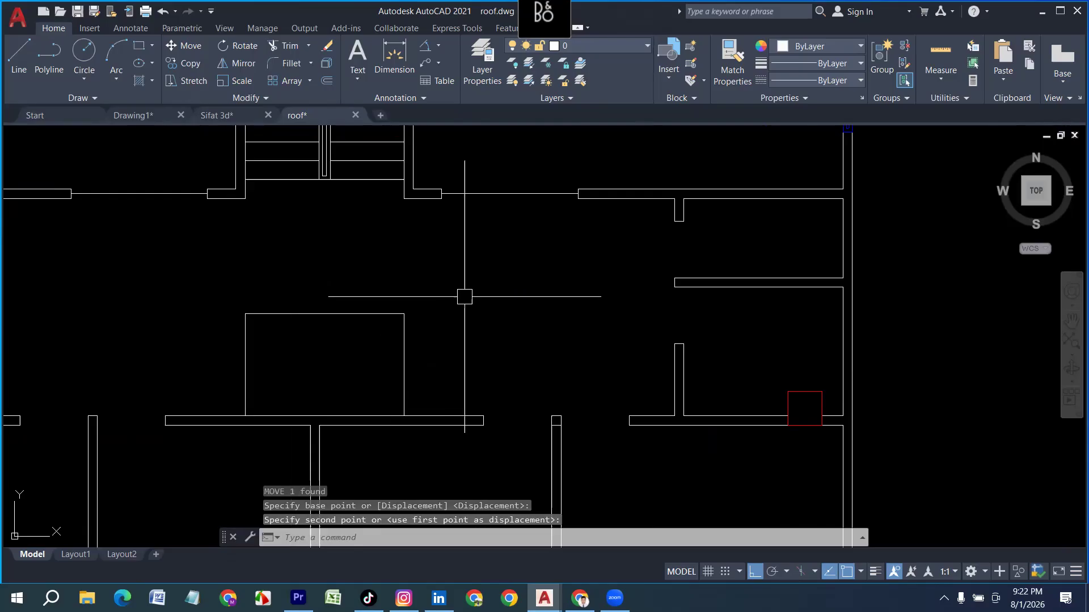
# Step: Offset the rectangle below the staircase outward by 10
pyautogui.press('Escape')
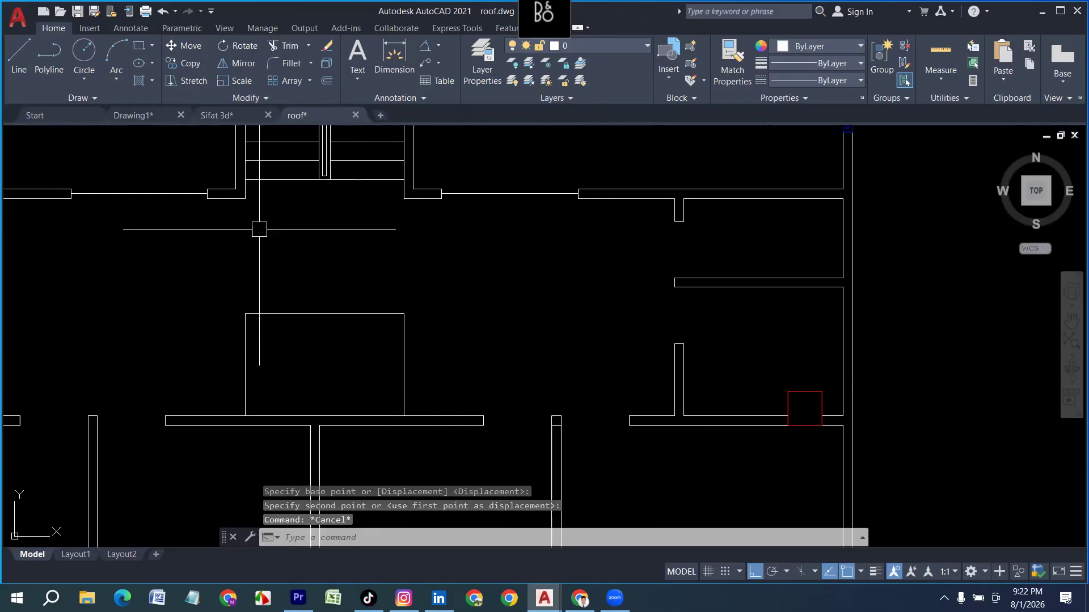
pyautogui.press('Escape')
pyautogui.write('o')
pyautogui.press('Return')
pyautogui.write('1')
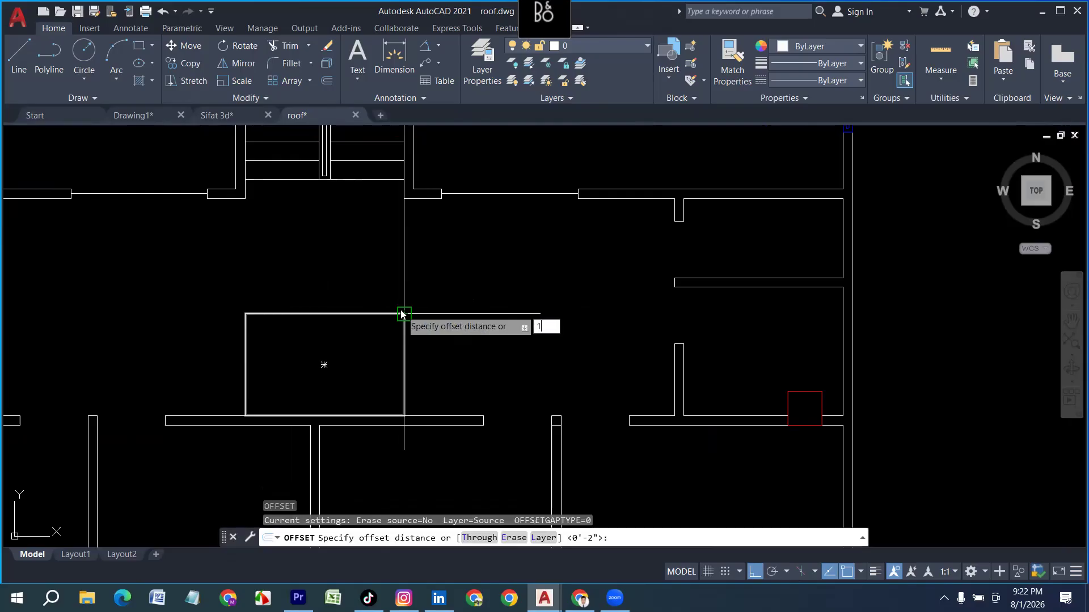
pyautogui.write('0')
pyautogui.press('Return')
pyautogui.click(359, 313)
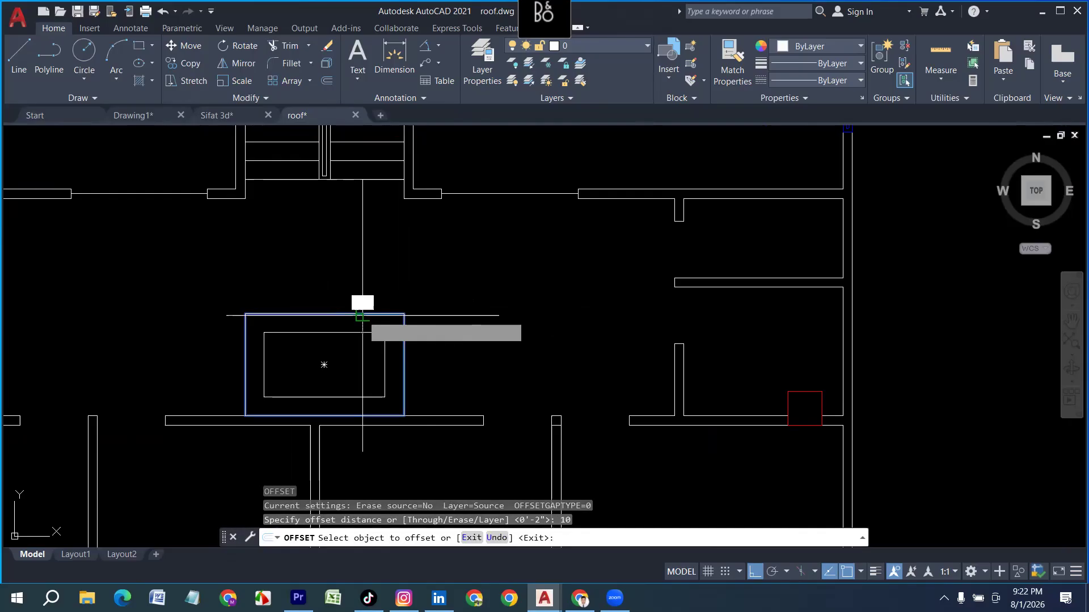
pyautogui.click(353, 258)
pyautogui.press('Escape')
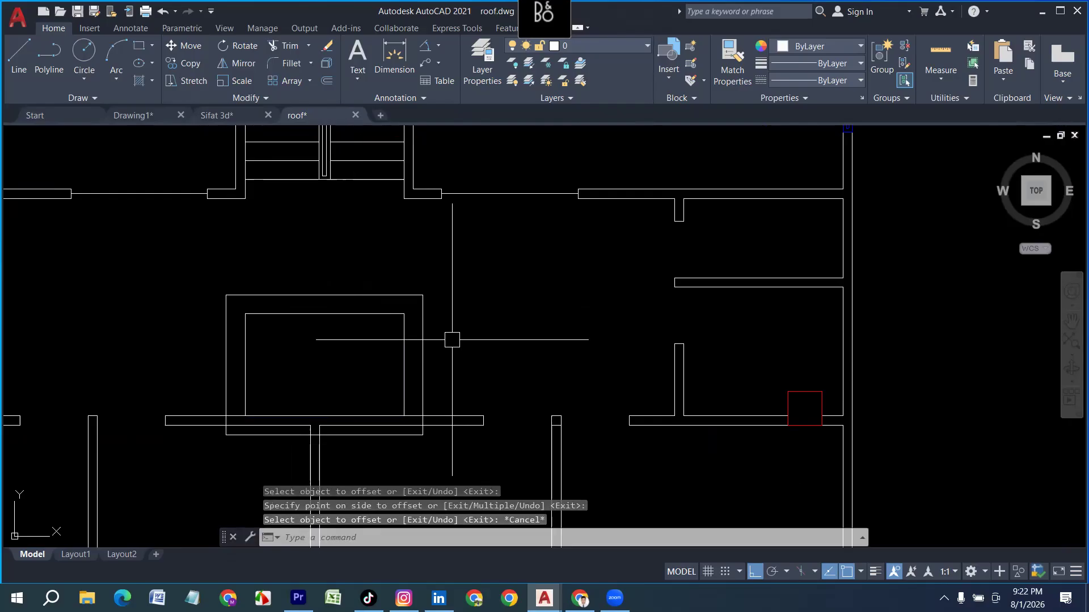
# Step: Move both rectangles up so the outer one's lower edge lies on the central wall's lower face
pyautogui.click(452, 338)
pyautogui.click(364, 340)
pyautogui.write('m')
pyautogui.press('Return')
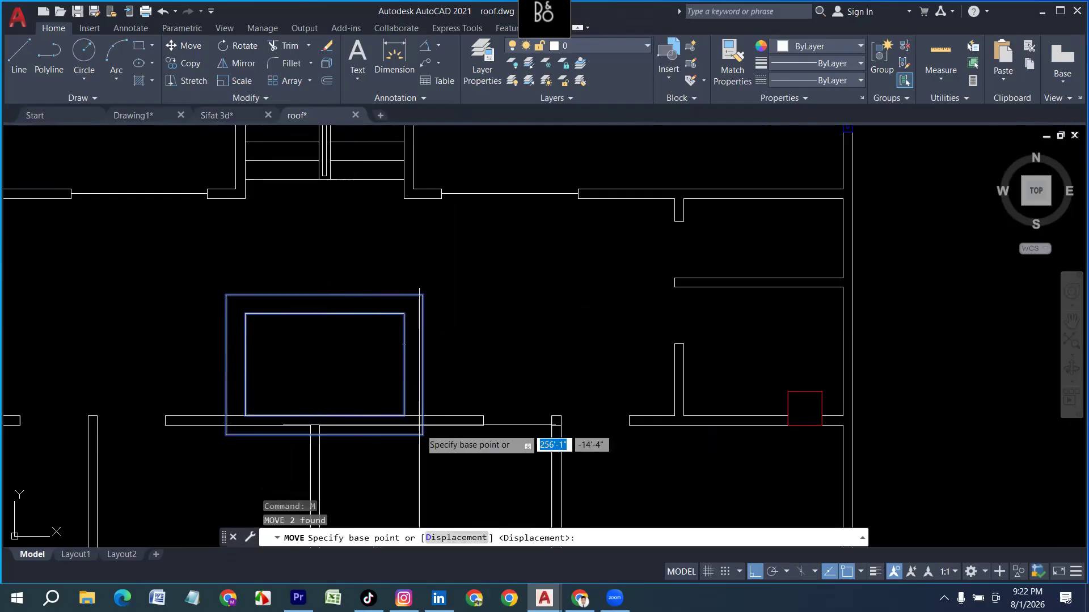
pyautogui.click(423, 435)
pyautogui.click(439, 408)
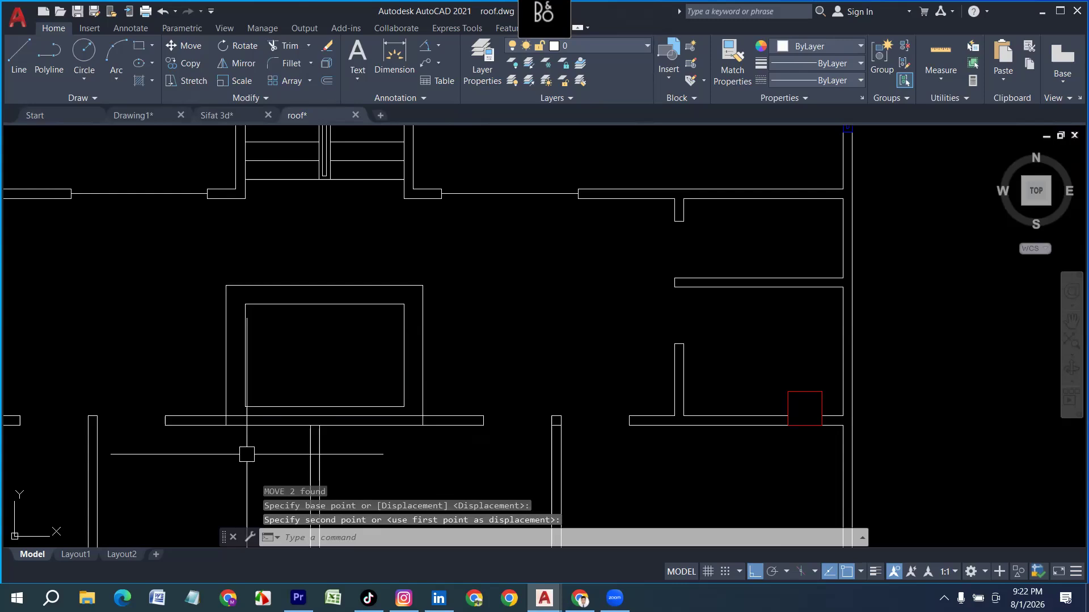
# Step: Trim the central wall's upper line between the two sides of the outer rectangle
pyautogui.scroll(4, 242, 434)
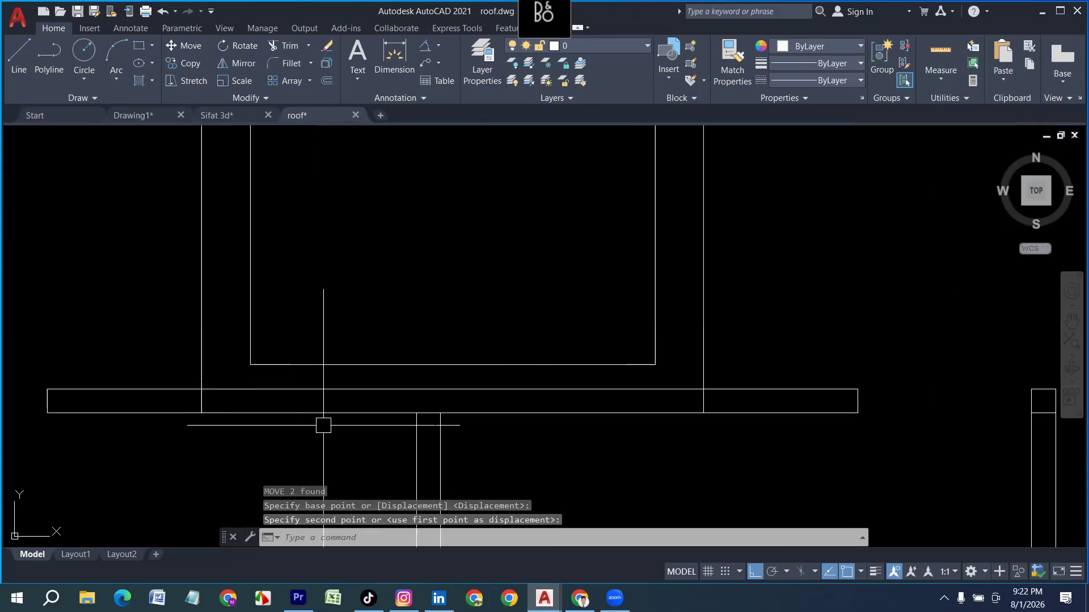
pyautogui.click(381, 389)
pyautogui.press('Escape')
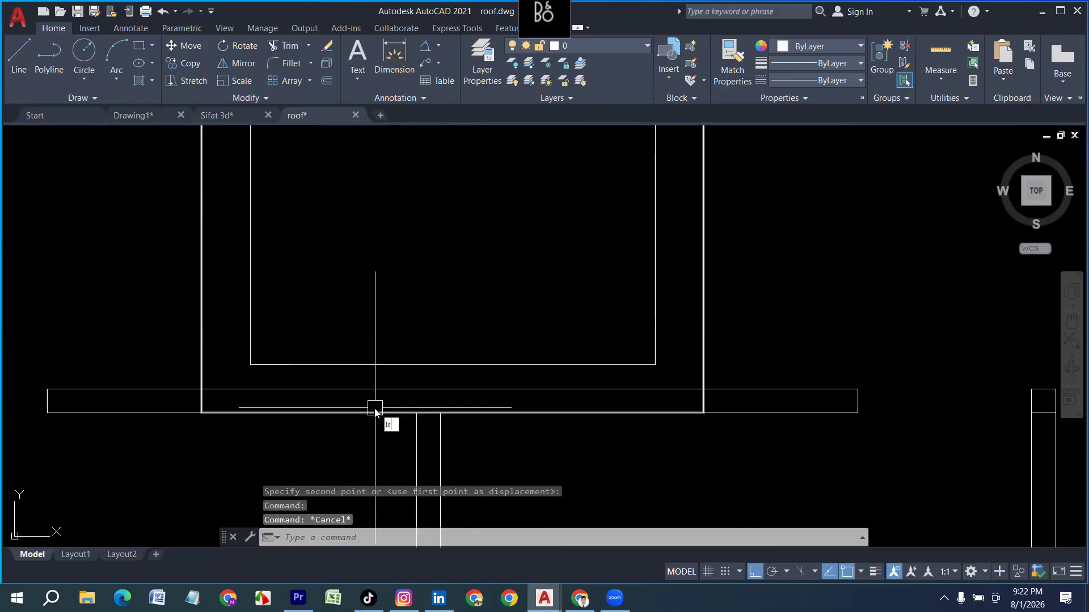
pyautogui.press('Return')
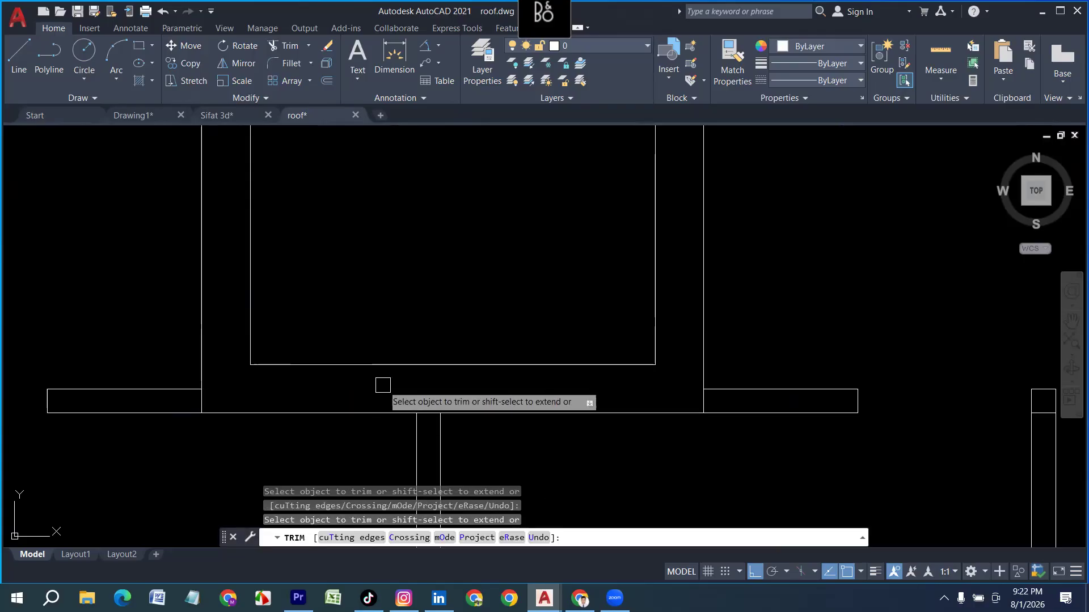
pyautogui.scroll(-6, 383, 385)
pyautogui.scroll(2, 445, 449)
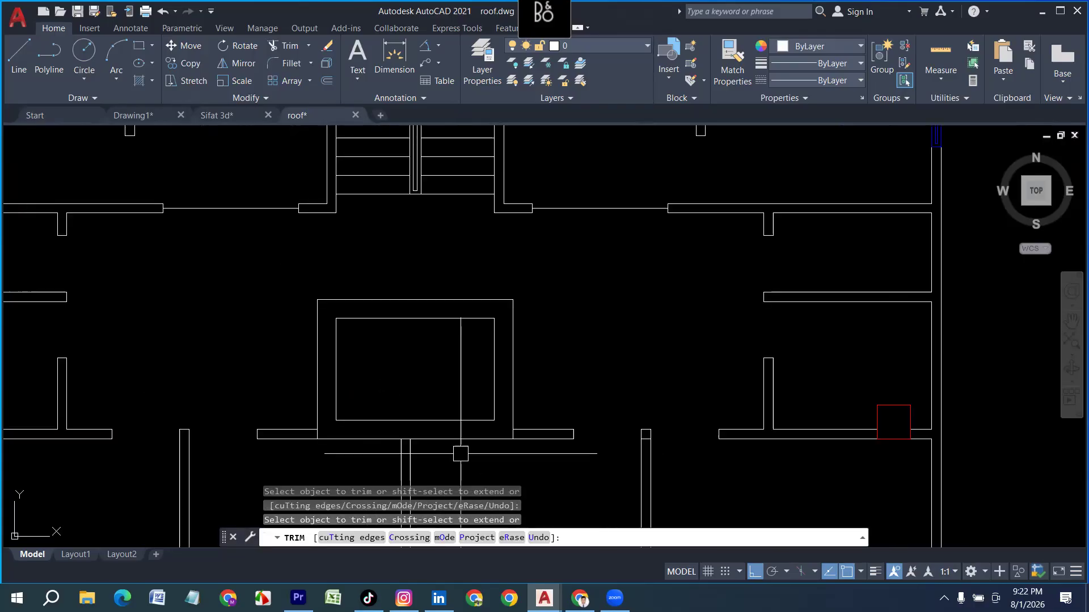
pyautogui.press('Escape')
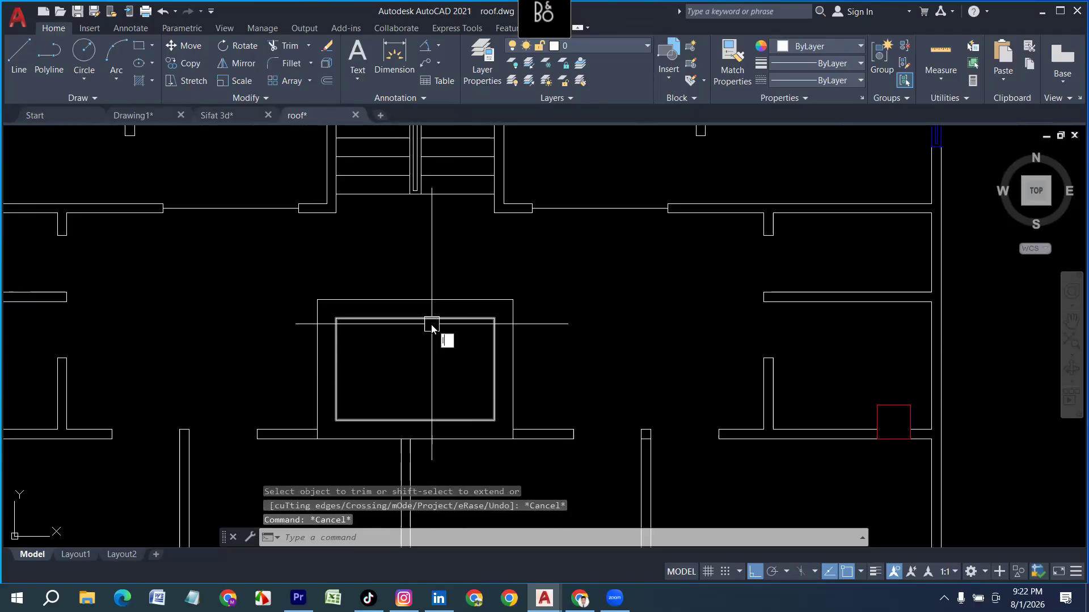
# Step: Draw a short vertical line joining the midpoints of the outer and inner rectangles' upper edges
pyautogui.write('l')
pyautogui.press('Return')
pyautogui.click(416, 300)
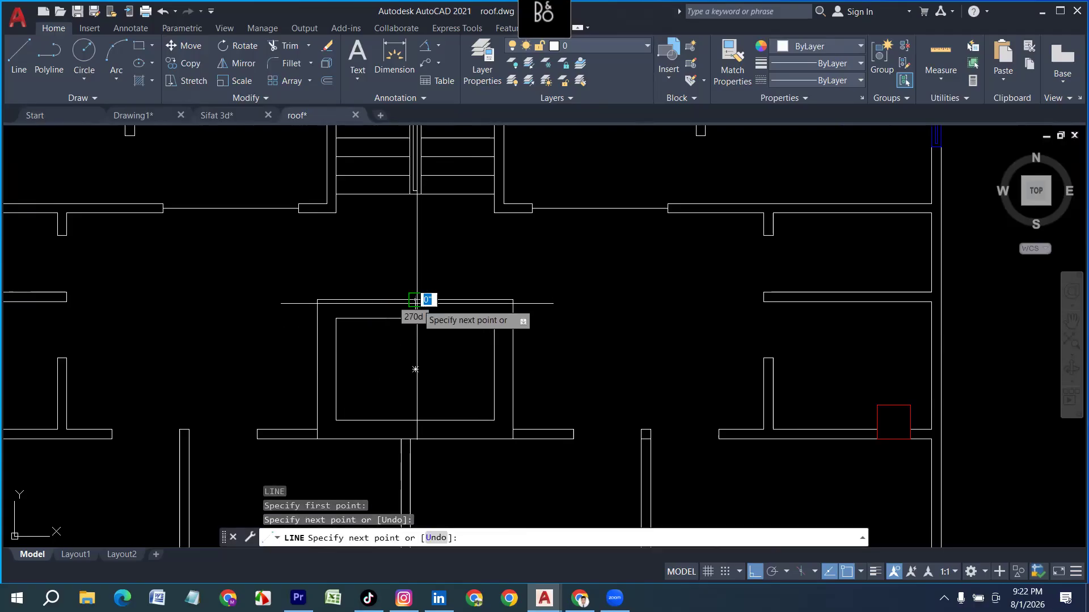
pyautogui.click(415, 318)
pyautogui.press('Return')
# Step: Offset the short vertical line by 2' to both sides to mark the opening in the upper wall
pyautogui.write('o')
pyautogui.press('Return')
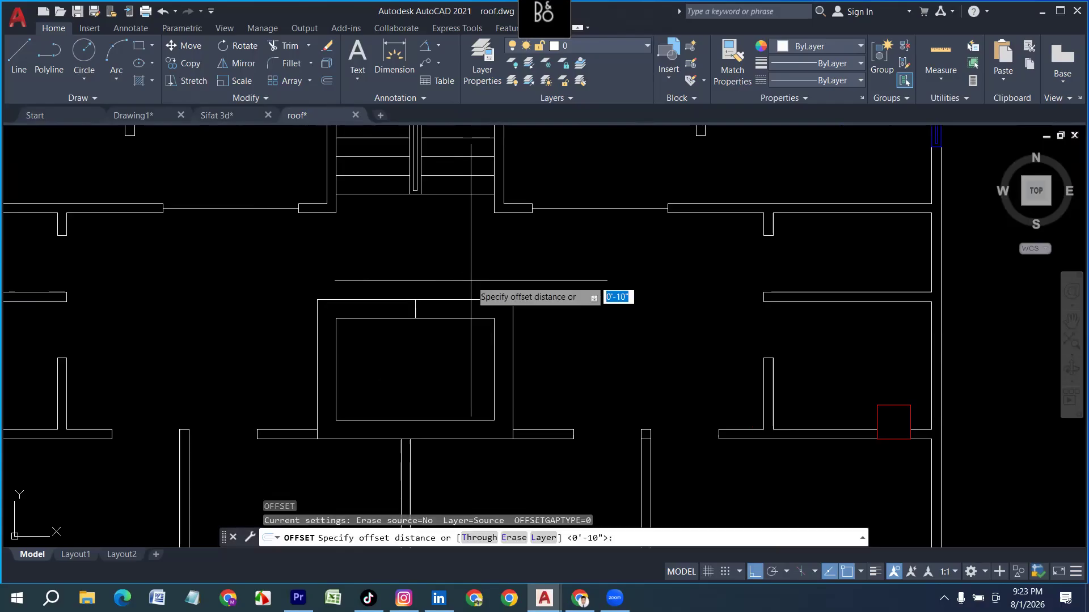
pyautogui.write("2'")
pyautogui.press('Return')
pyautogui.click(416, 310)
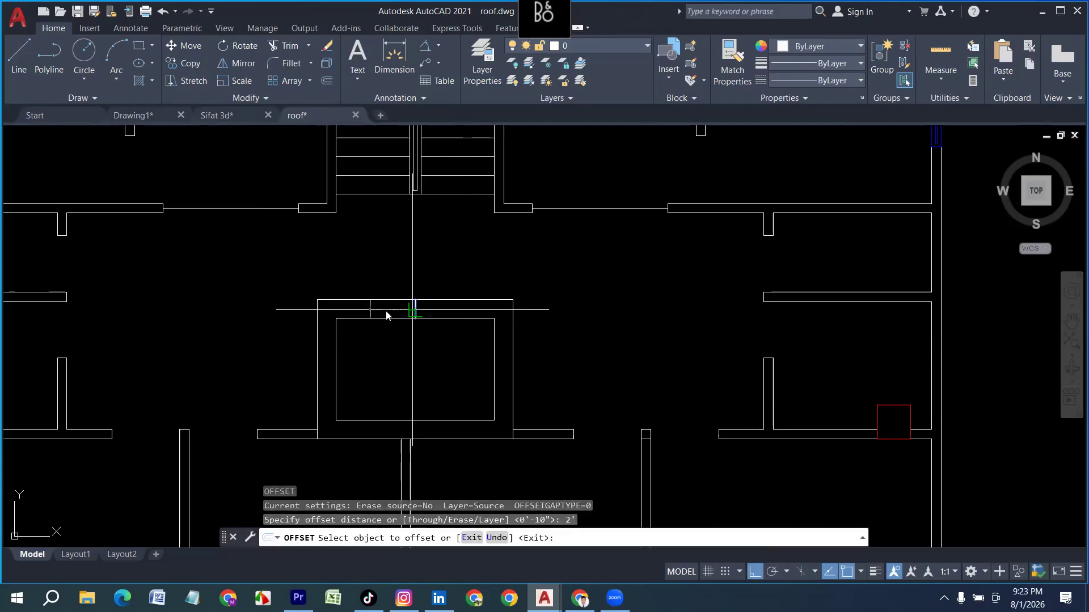
pyautogui.click(410, 309)
pyautogui.press('Escape')
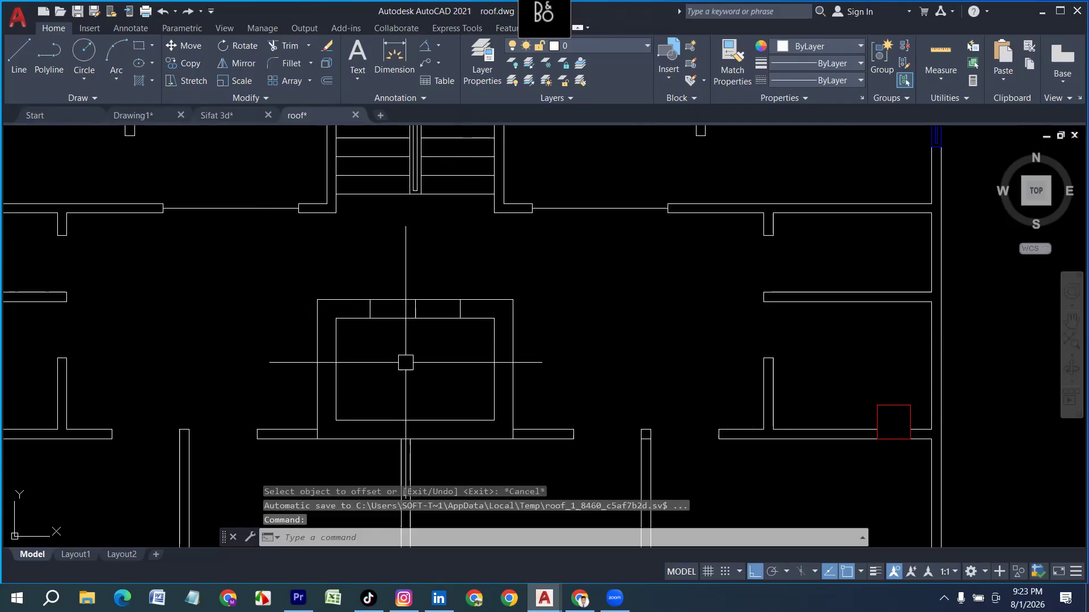
# Step: Trim the shaft's upper wall lines between the two opening marks, removing the short centre line as well
pyautogui.write('tr')
pyautogui.press('Return')
pyautogui.click(440, 333)
pyautogui.press('Return')
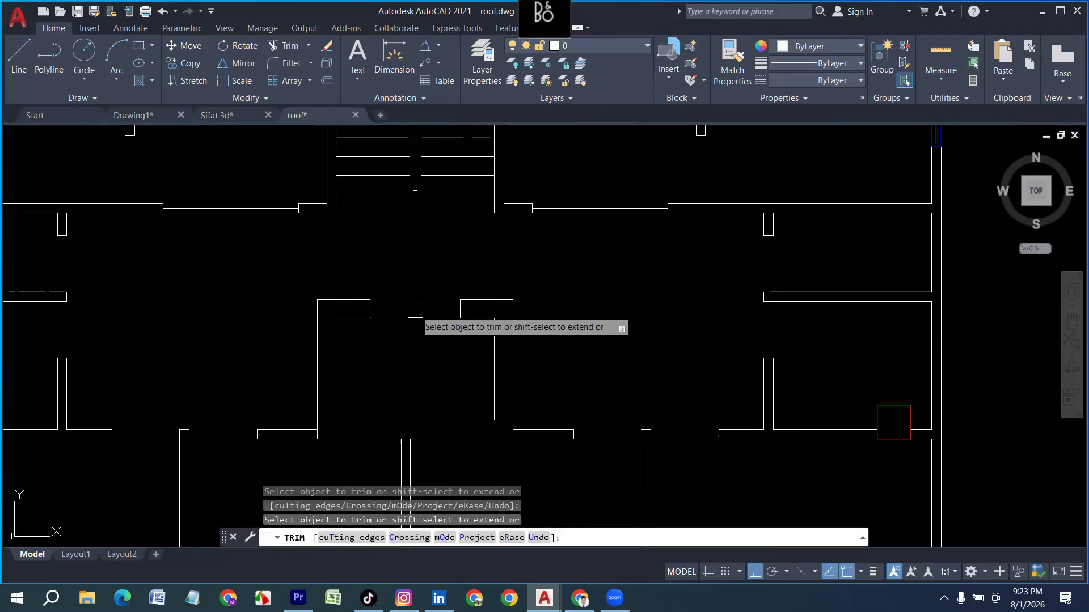
pyautogui.press('Escape')
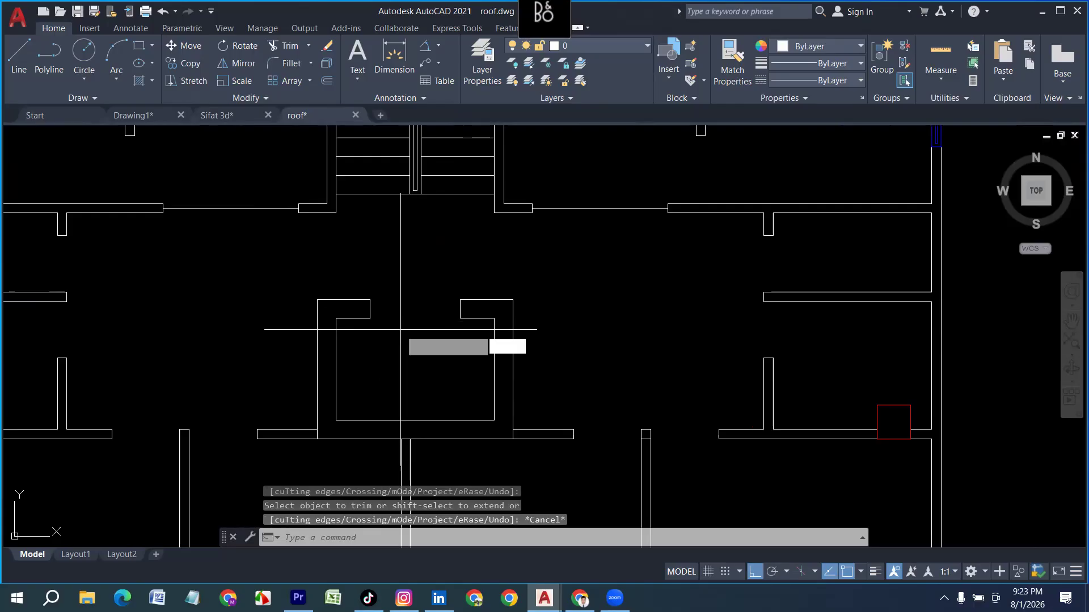
# Step: Draw two crossing diagonal lines between the opposite corners of the opening in the shaft's upper wall
pyautogui.write('l')
pyautogui.press('Return')
pyautogui.click(369, 299)
pyautogui.click(460, 318)
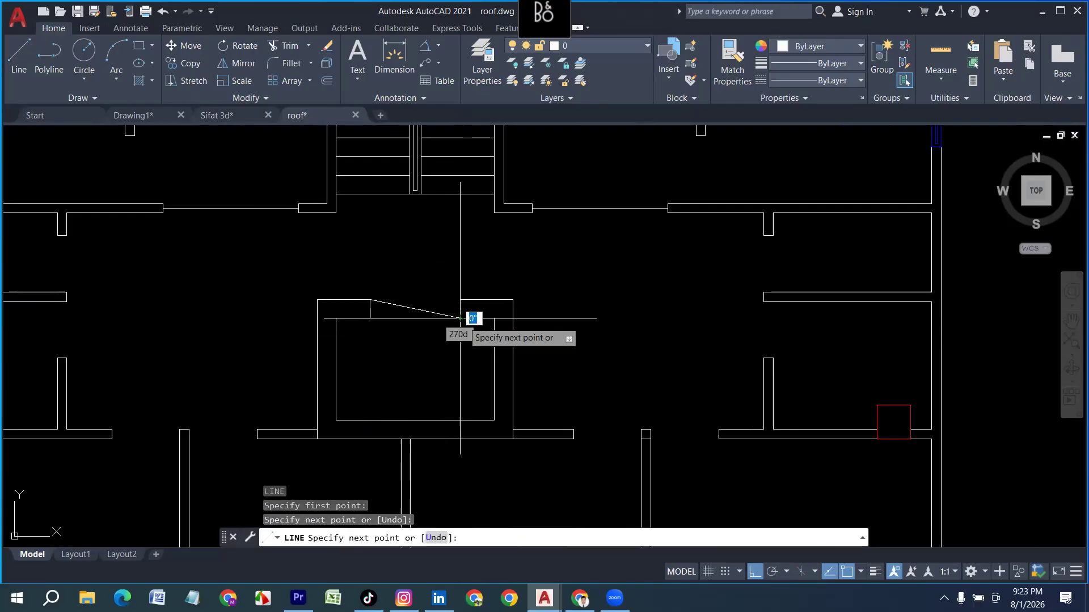
pyautogui.press('Return')
pyautogui.press('Return')
pyautogui.click(371, 318)
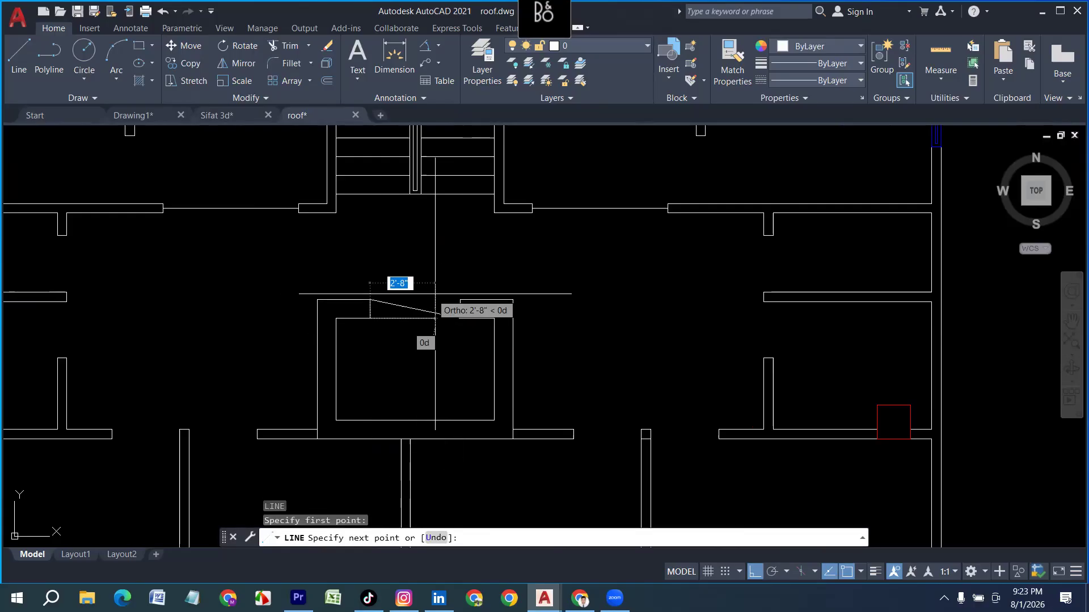
pyautogui.click(460, 300)
pyautogui.press('Return')
pyautogui.scroll(-2, 460, 306)
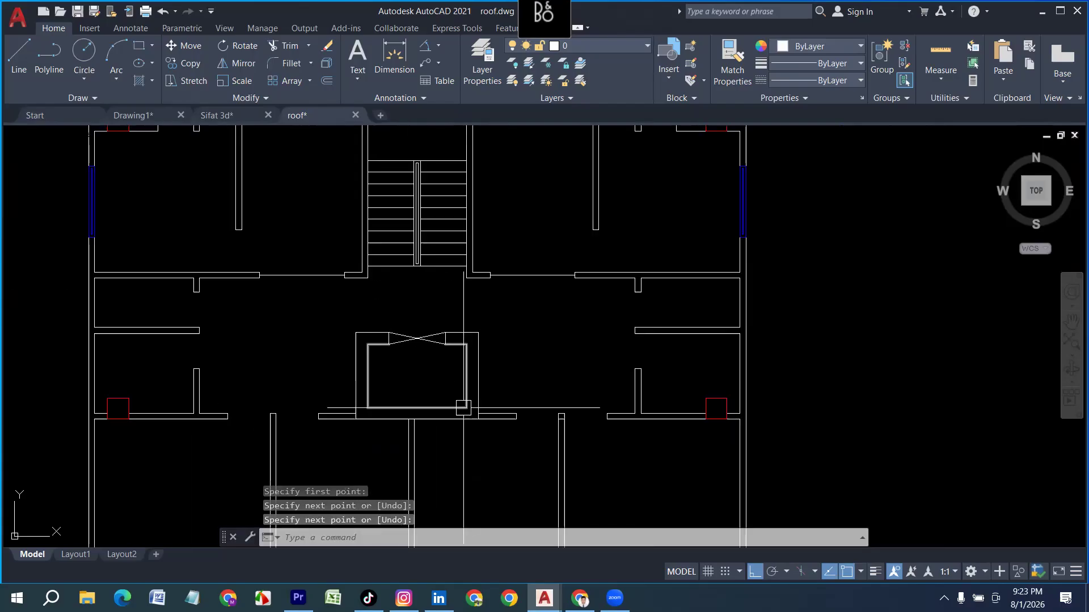
pyautogui.scroll(2, 363, 289)
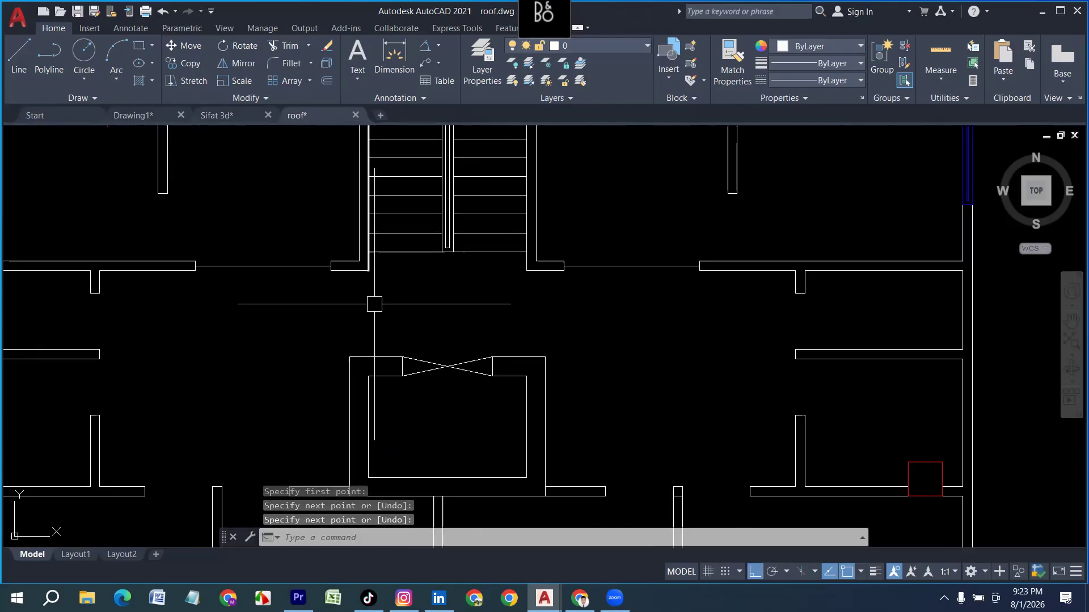
# Step: Measure the vertical clearance between the staircase's left wall end and the shaft's upper edge, without placing a dimension
pyautogui.press('Escape')
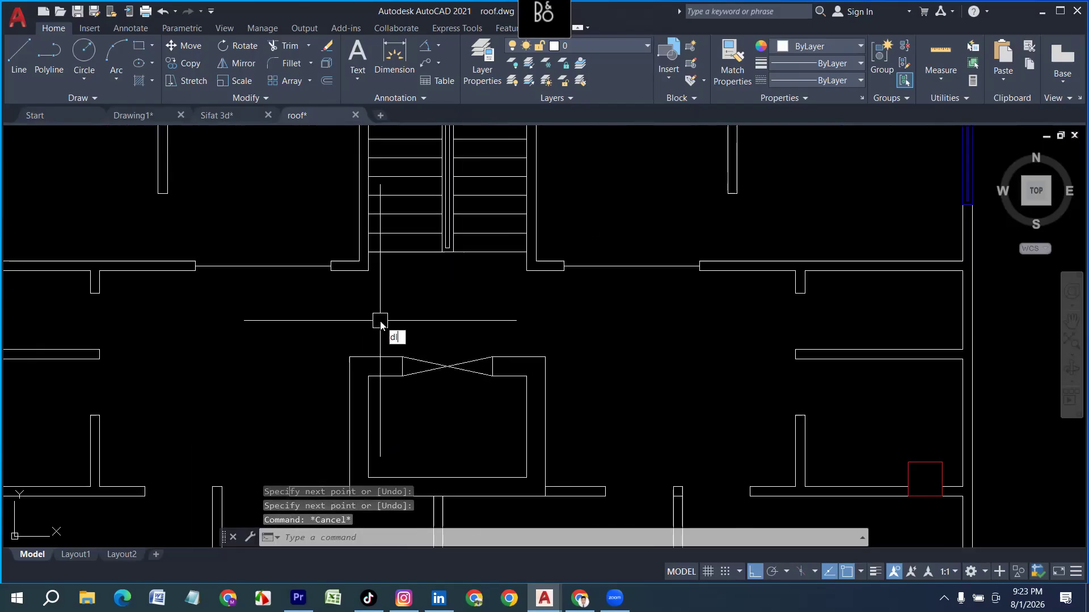
pyautogui.press('Return')
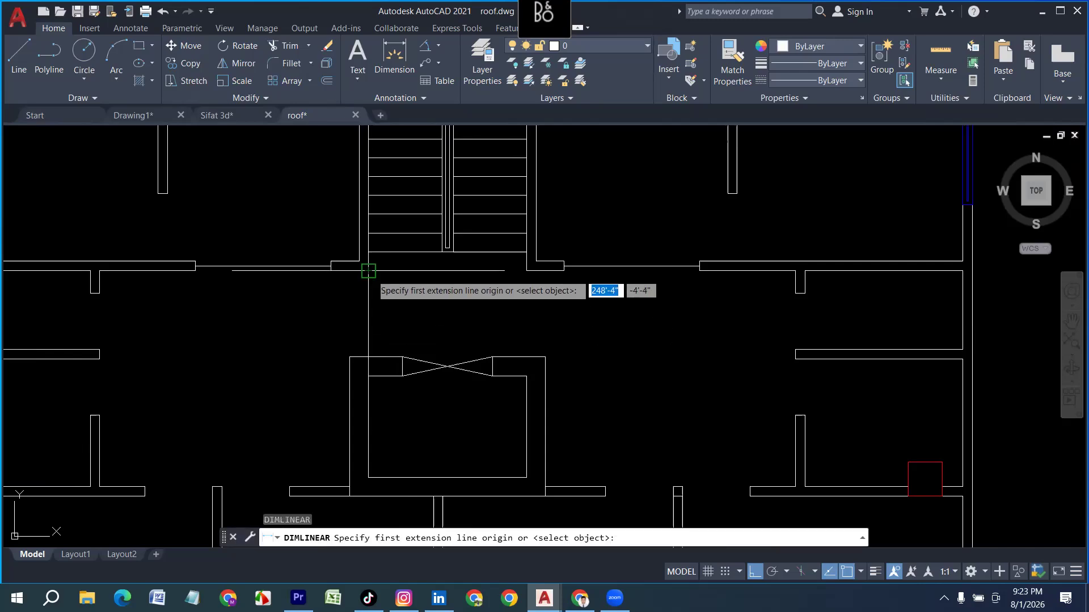
pyautogui.click(367, 267)
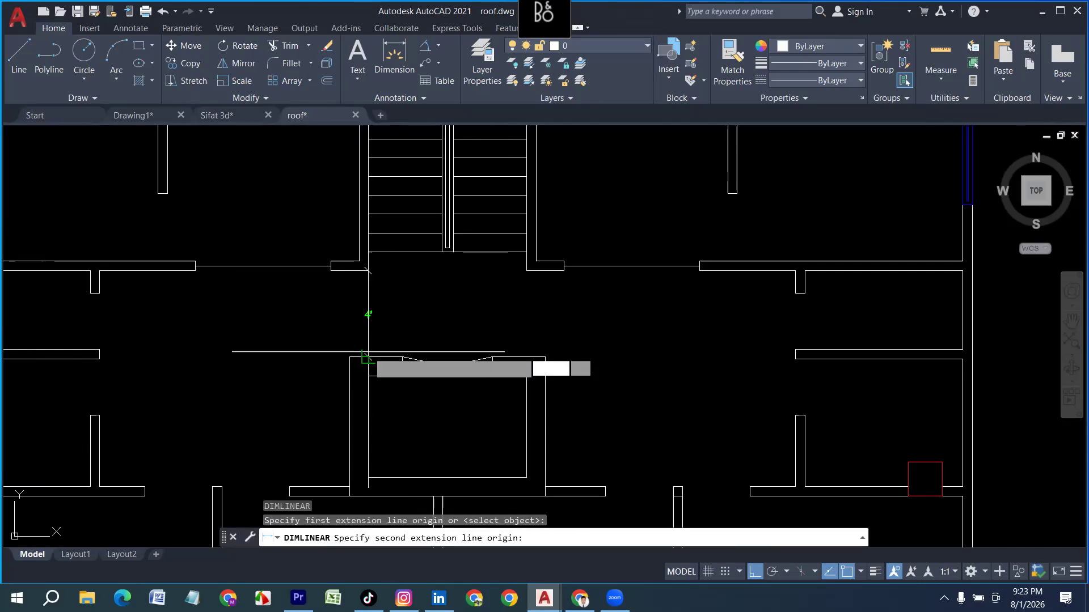
pyautogui.click(375, 356)
pyautogui.scroll(2, 384, 351)
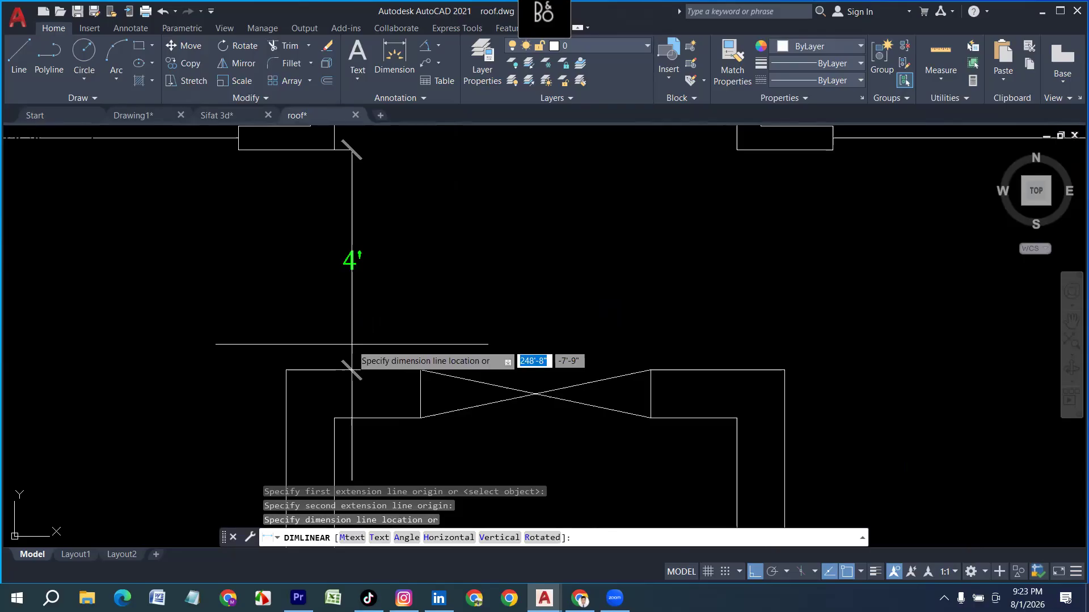
pyautogui.scroll(-5, 352, 343)
pyautogui.press('Escape')
# Step: Measure the vertical clearance between the staircase's right wall end and the shaft's upper edge, without placing a dimension
pyautogui.scroll(3, 436, 353)
pyautogui.press('Return')
pyautogui.click(415, 217)
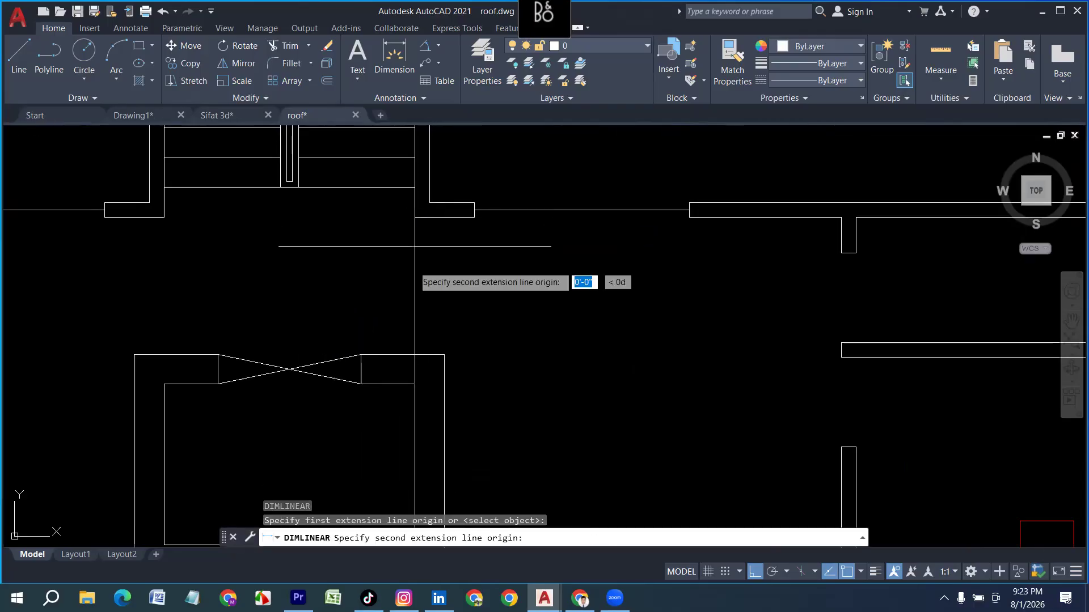
pyautogui.click(414, 354)
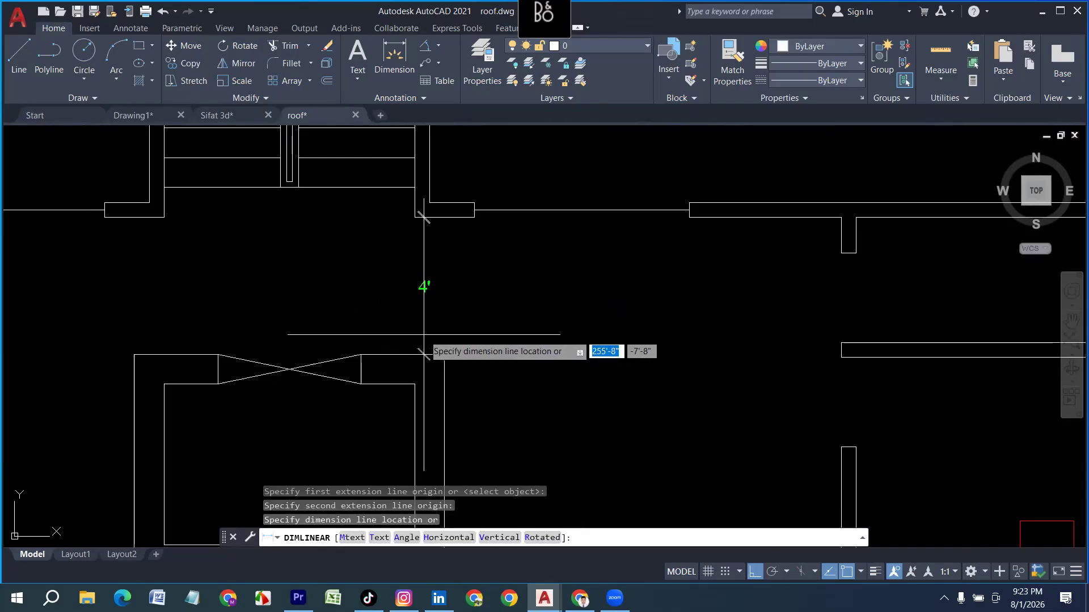
pyautogui.press('Escape')
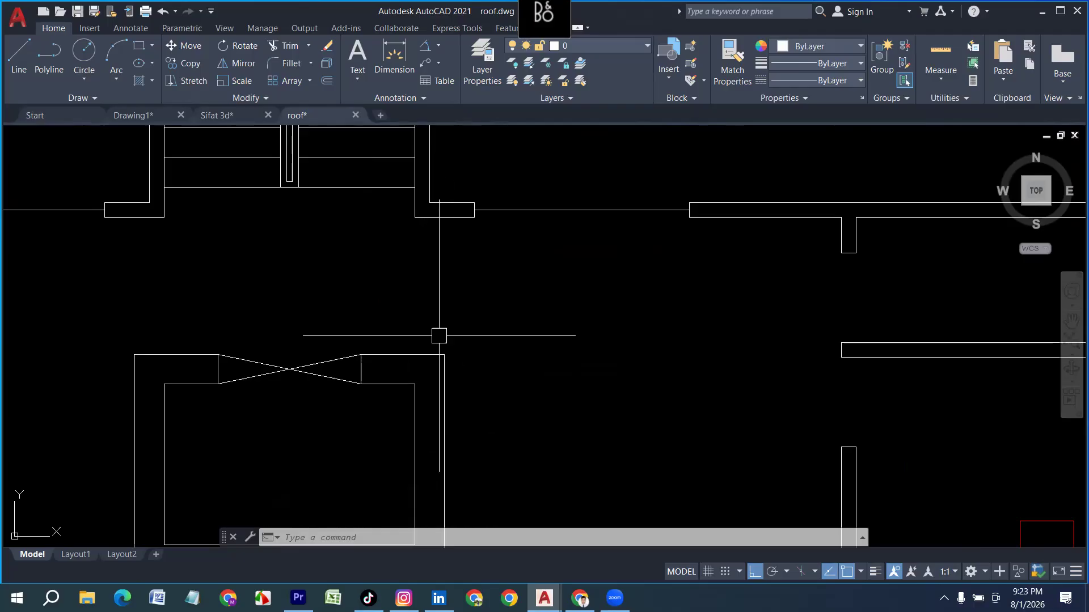
pyautogui.scroll(-10, 448, 343)
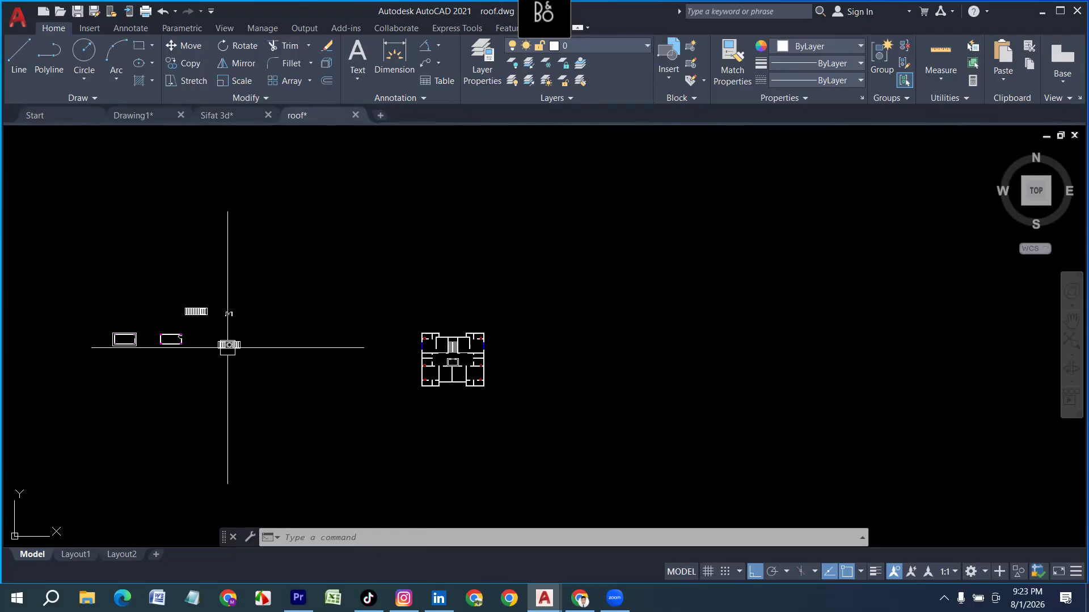
pyautogui.scroll(12, 226, 345)
pyautogui.scroll(-8, 114, 316)
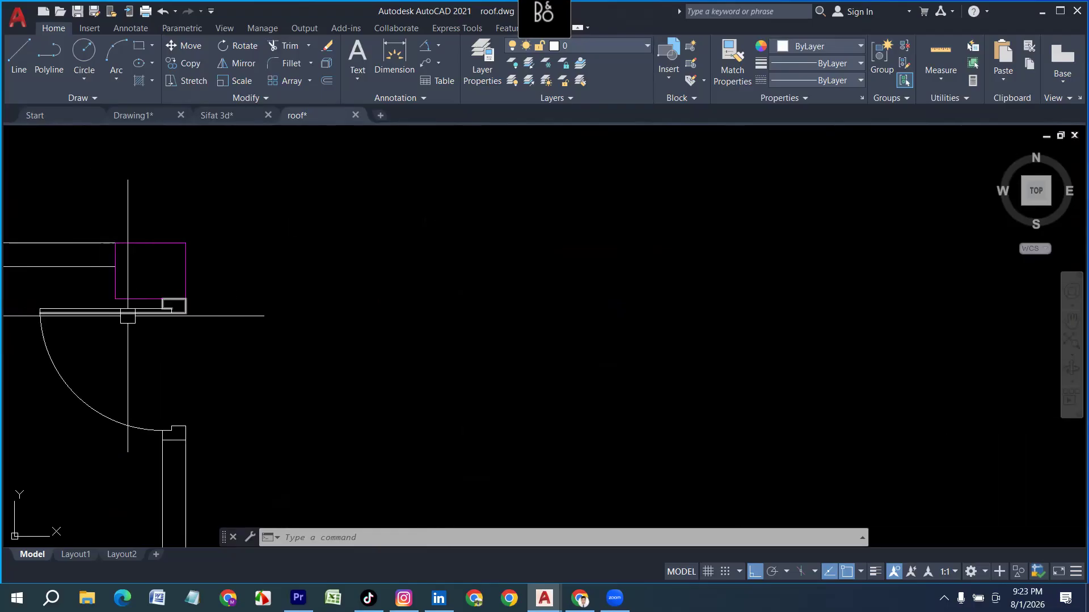
pyautogui.scroll(6, 647, 360)
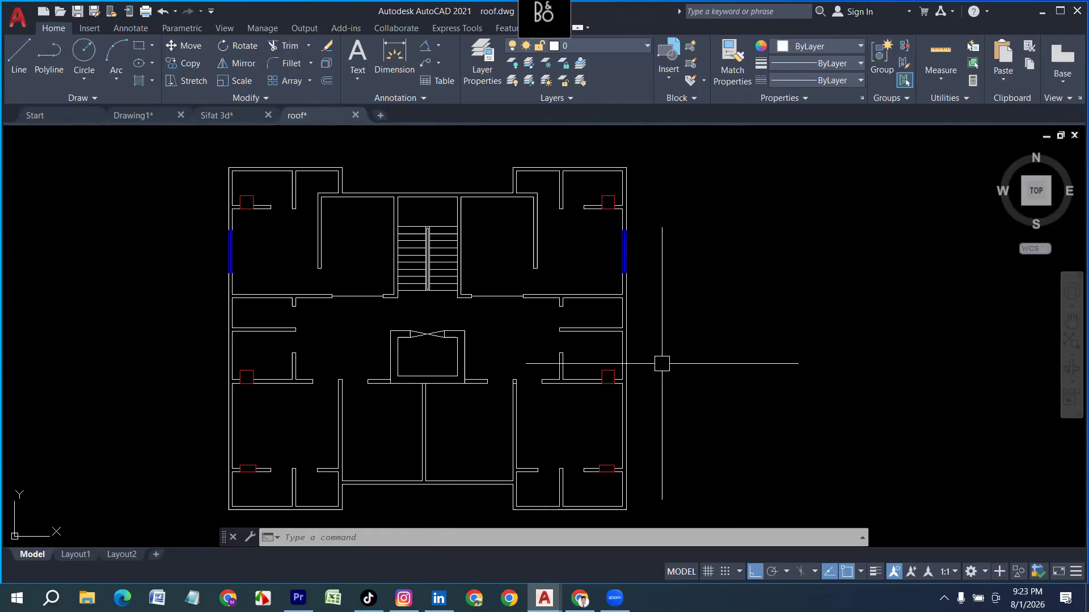
pyautogui.moveTo(671, 364); pyautogui.dragTo(581, 482, button='middle')
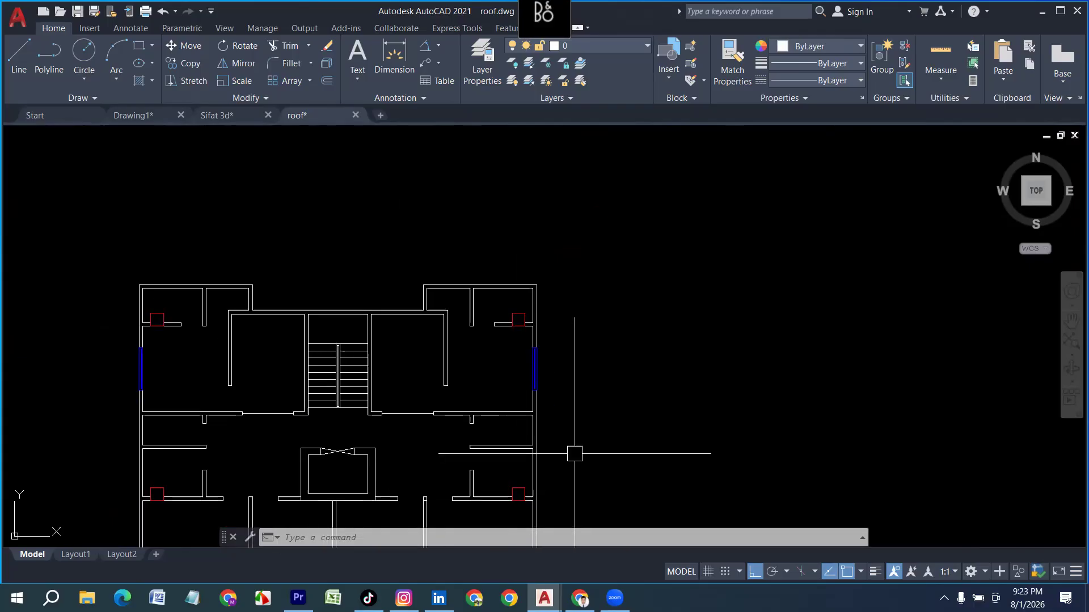
pyautogui.scroll(2, 574, 453)
pyautogui.press('Escape')
pyautogui.write('l')
pyautogui.press('Return')
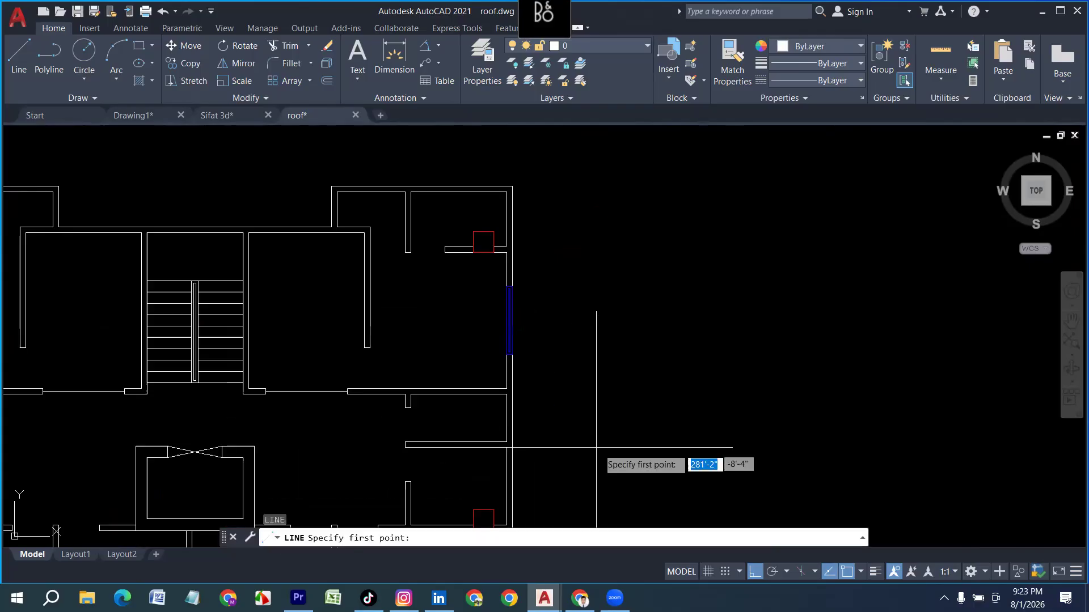
pyautogui.scroll(2, 571, 464)
pyautogui.click(570, 464)
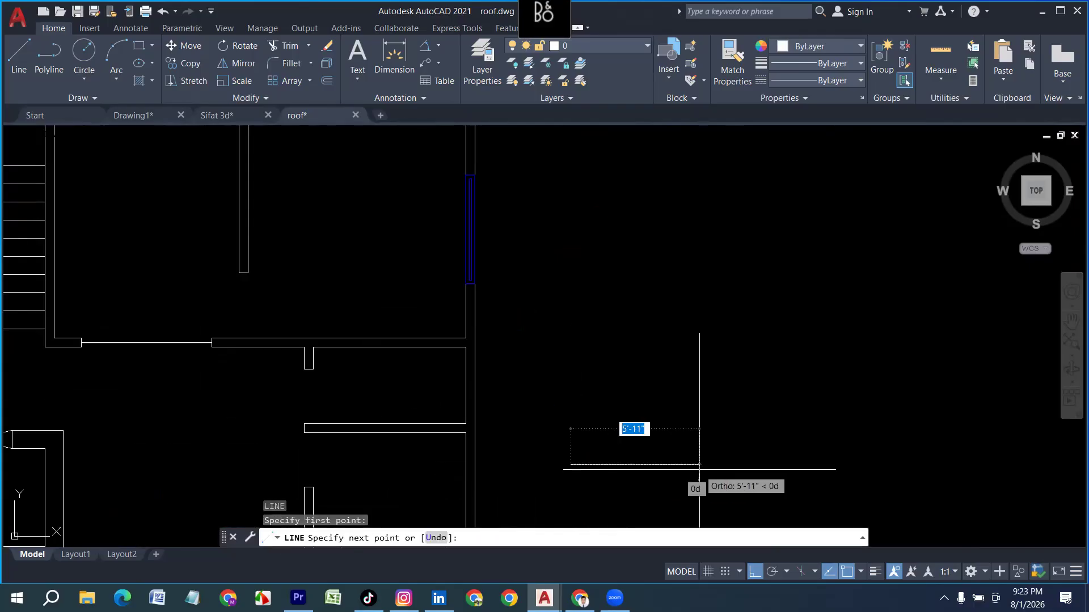
pyautogui.write("3'")
pyautogui.press('Return')
pyautogui.press('Return')
pyautogui.scroll(6, 576, 462)
pyautogui.click(632, 446)
pyautogui.click(576, 387)
pyautogui.press('Delete')
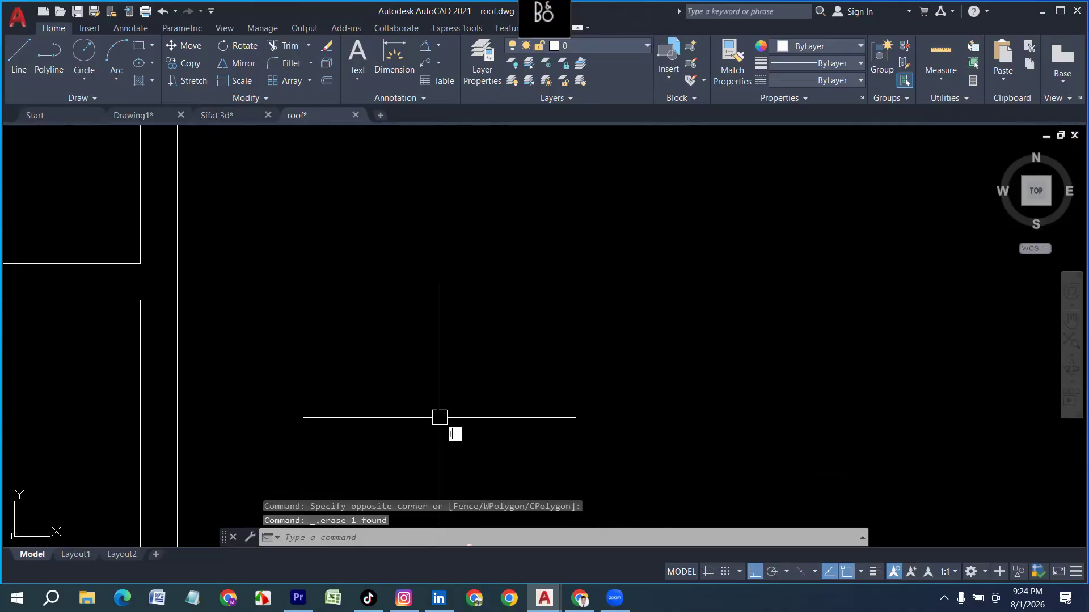
# Step: Draw a 3'6 horizontal line in the empty area right of the floor plan as the door's base line
pyautogui.write('l')
pyautogui.press('Return')
pyautogui.click(409, 423)
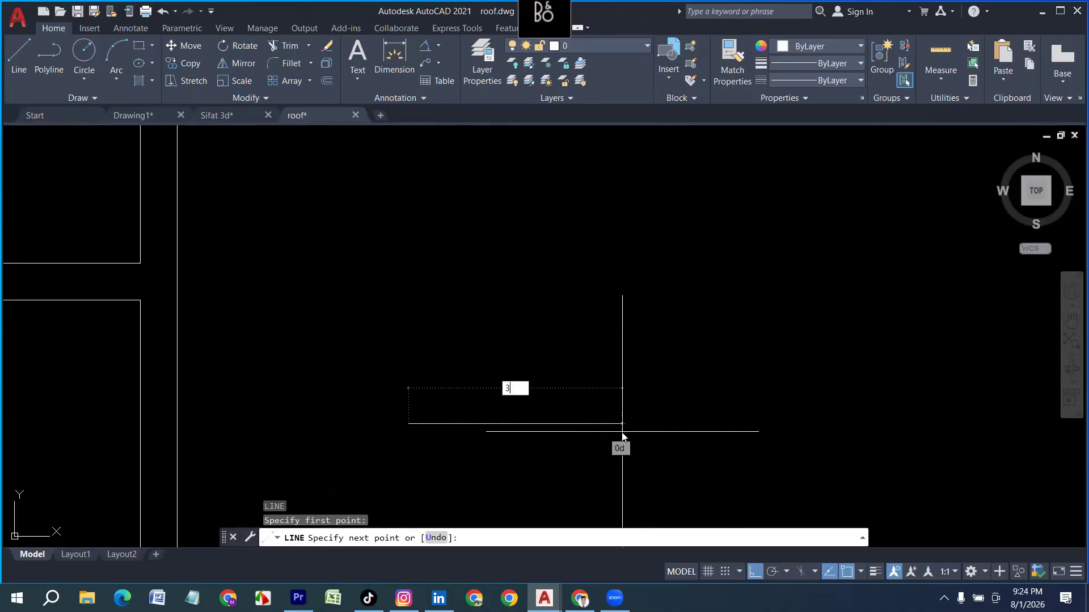
pyautogui.write("3'6")
pyautogui.press('Return')
pyautogui.press('Return')
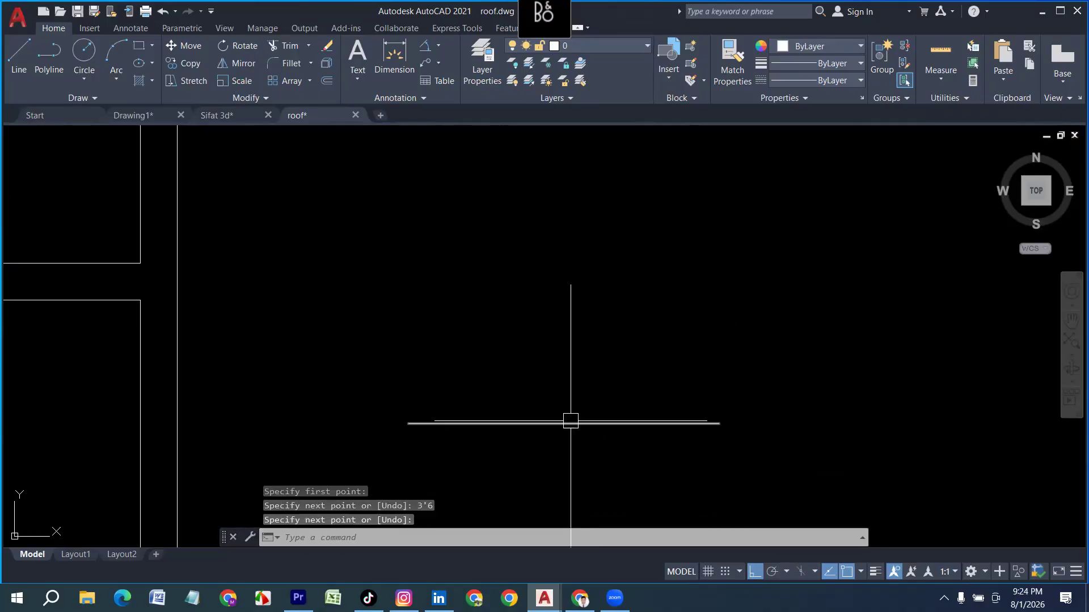
# Step: From the base line's left end, draw a stepped jamb outline: 5" up, 2" right, 2" down, 1" right and down to the base line
pyautogui.press('Return')
pyautogui.click(408, 423)
pyautogui.moveTo(445, 339)
pyautogui.mouseDown(button='middle')
pyautogui.moveTo(363, 358)
pyautogui.moveTo(357, 346)
pyautogui.mouseUp(button='middle')
pyautogui.press('Return')
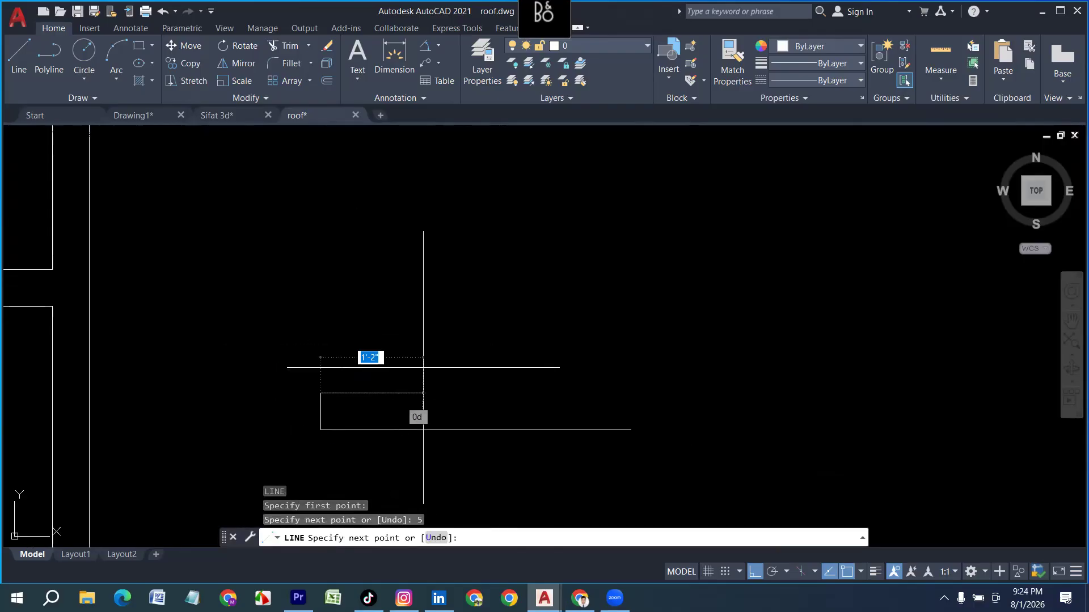
pyautogui.press('Return')
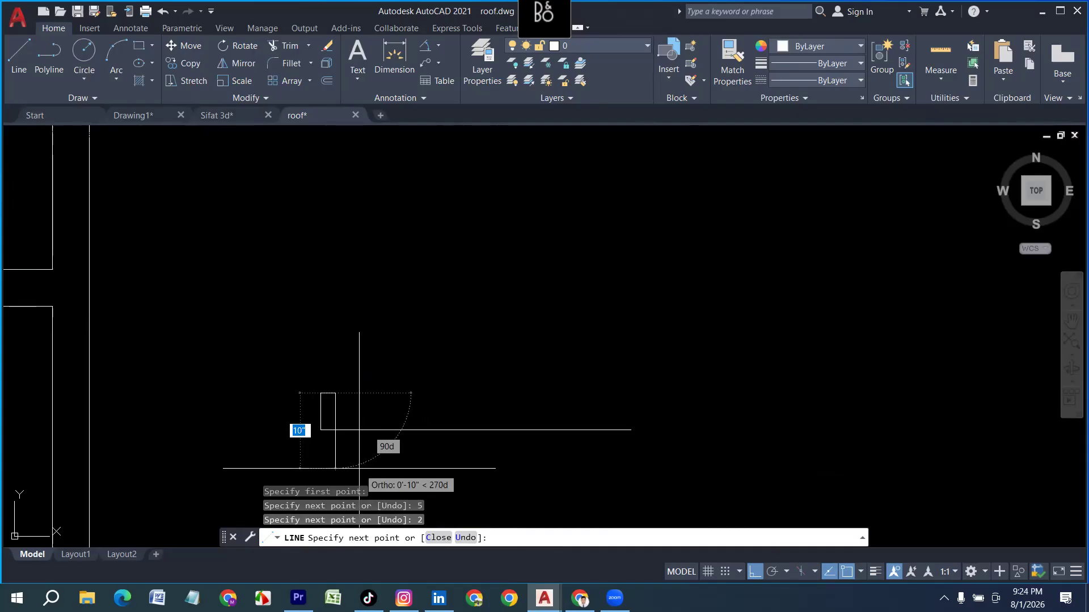
pyautogui.write('2')
pyautogui.press('Return')
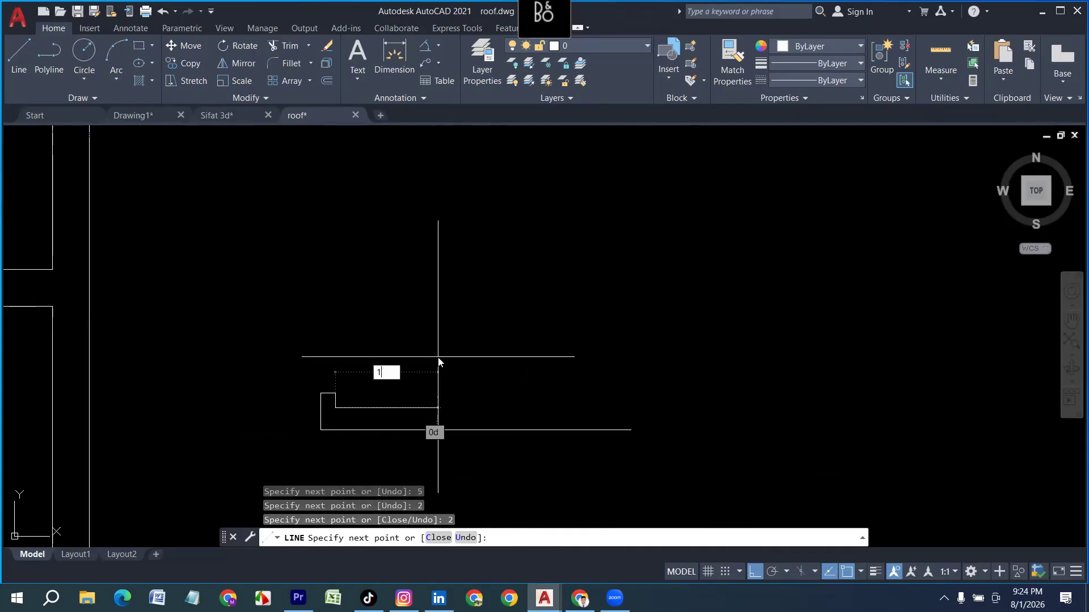
pyautogui.press('Return')
pyautogui.press('Return')
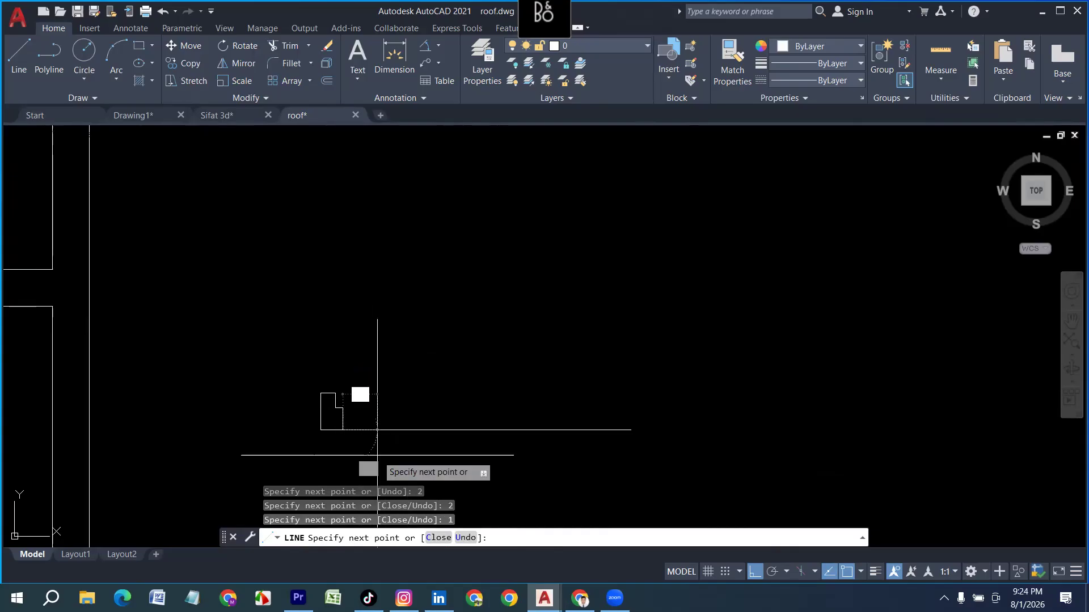
pyautogui.press('Return')
# Step: Mirror the stepped jamb about a vertical axis through the base line's midpoint, keeping the original
pyautogui.click(367, 414)
pyautogui.click(267, 346)
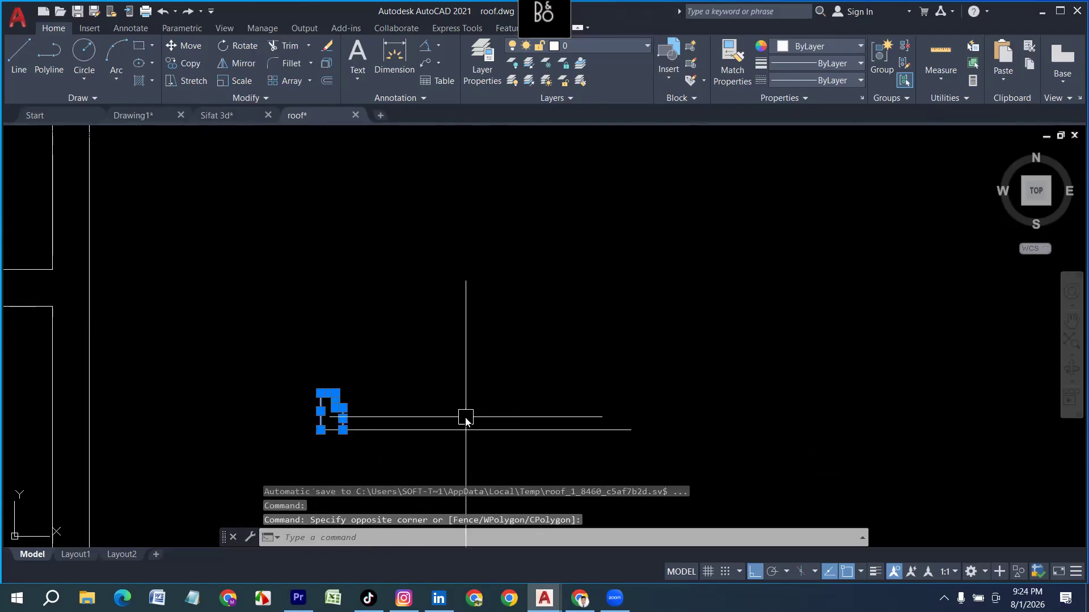
pyautogui.press('Return')
pyautogui.click(476, 430)
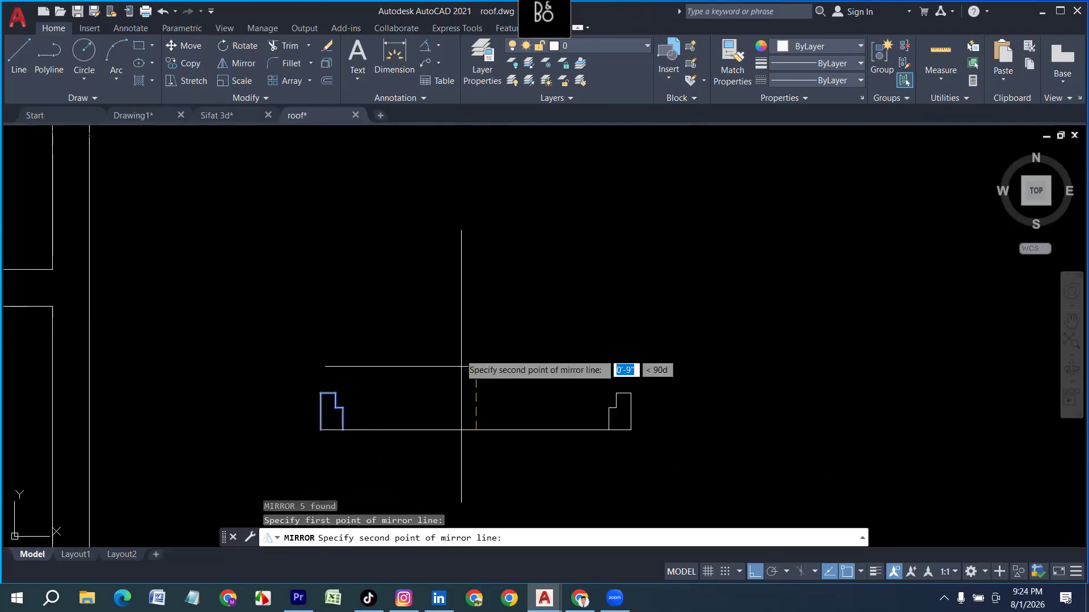
pyautogui.click(476, 365)
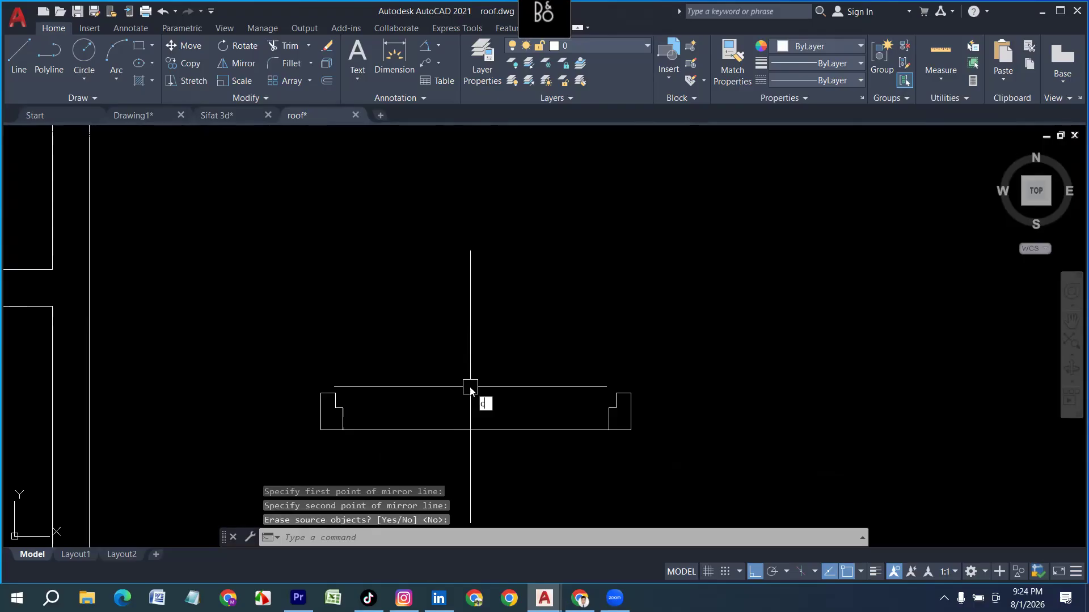
pyautogui.press('Return')
pyautogui.click(335, 393)
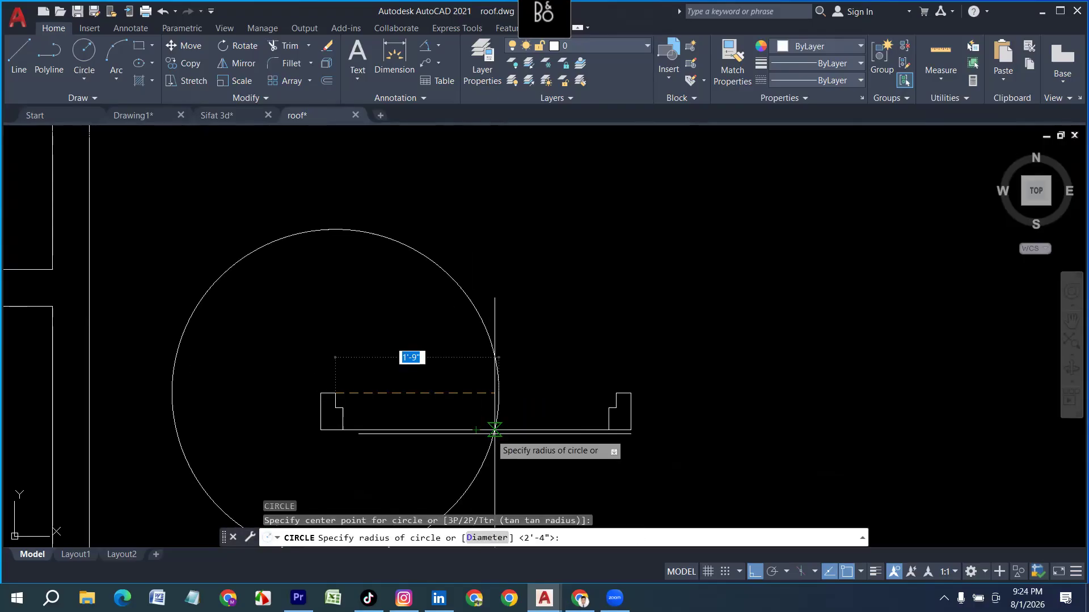
pyautogui.click(475, 429)
pyautogui.press('Return')
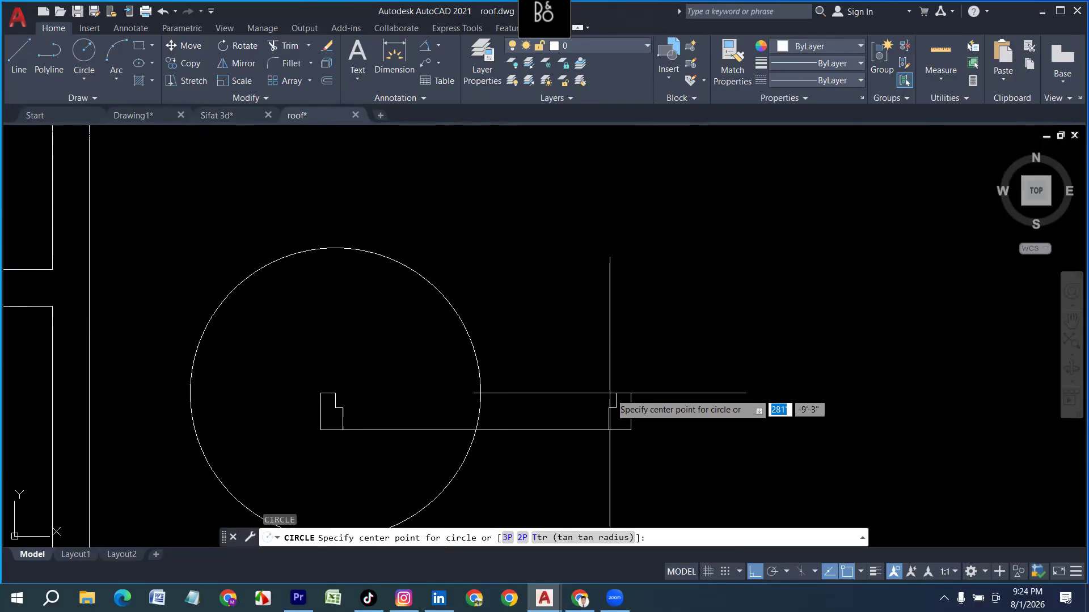
pyautogui.press('Escape')
pyautogui.moveTo(526, 351); pyautogui.dragTo(404, 350)
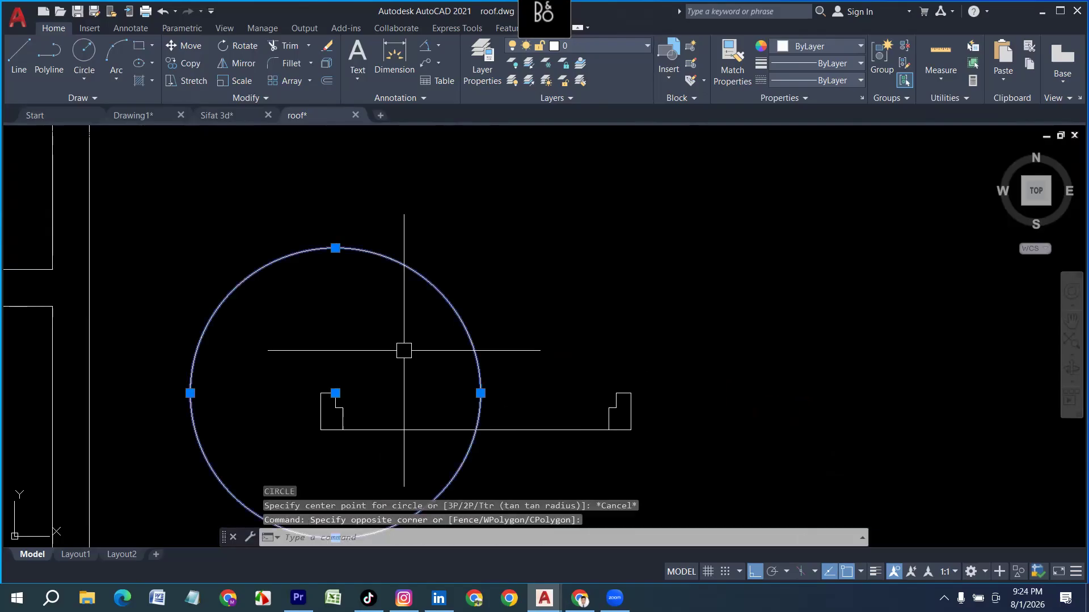
pyautogui.press('Delete')
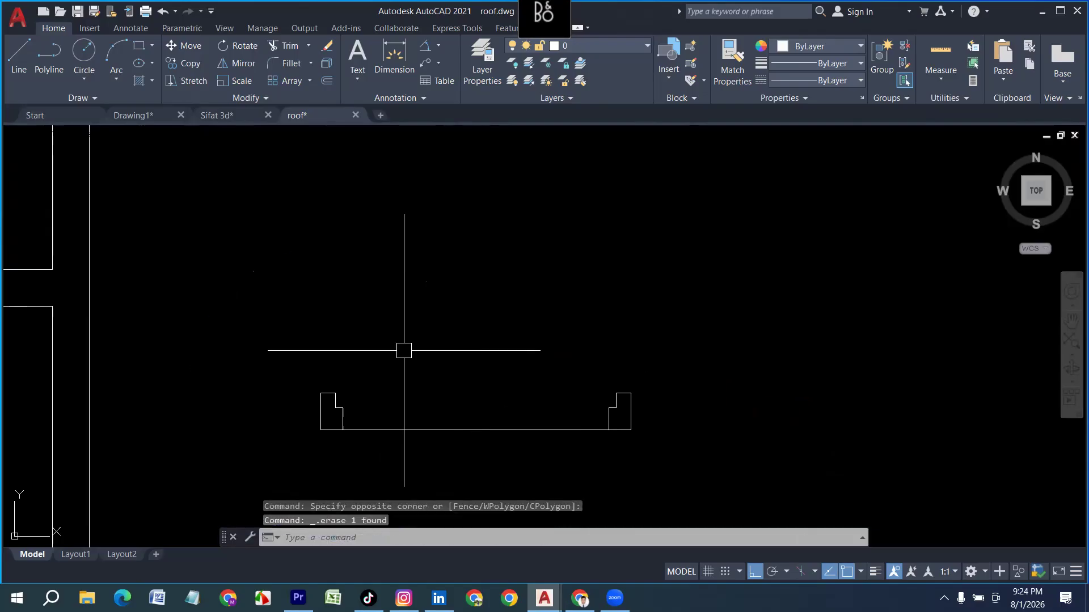
# Step: Draw a circle centred on the left jamb's upper inner corner, with its radius reaching the right jamb's upper inner corner
pyautogui.press('Return')
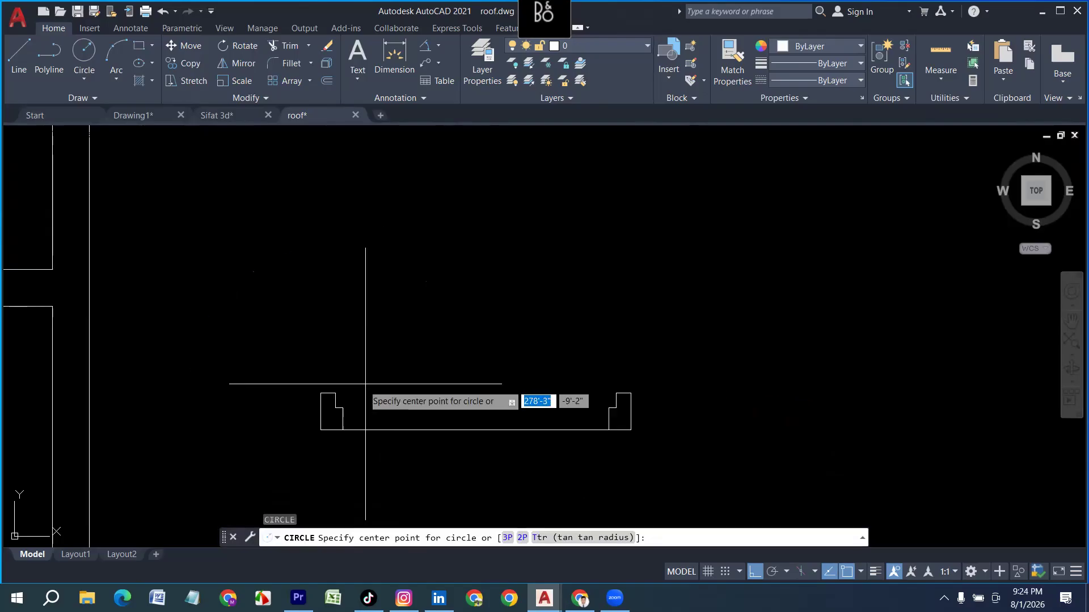
pyautogui.click(335, 392)
pyautogui.click(615, 394)
pyautogui.scroll(-1, 456, 400)
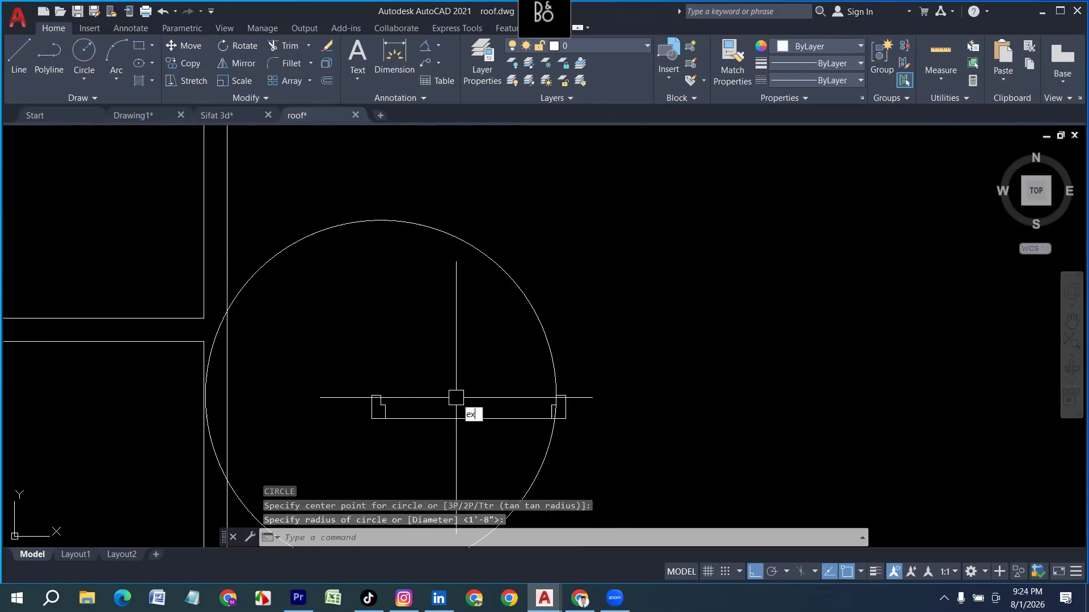
# Step: Extend the left jamb's two inner vertical lines up to the circle to form the door leaf
pyautogui.press('Return')
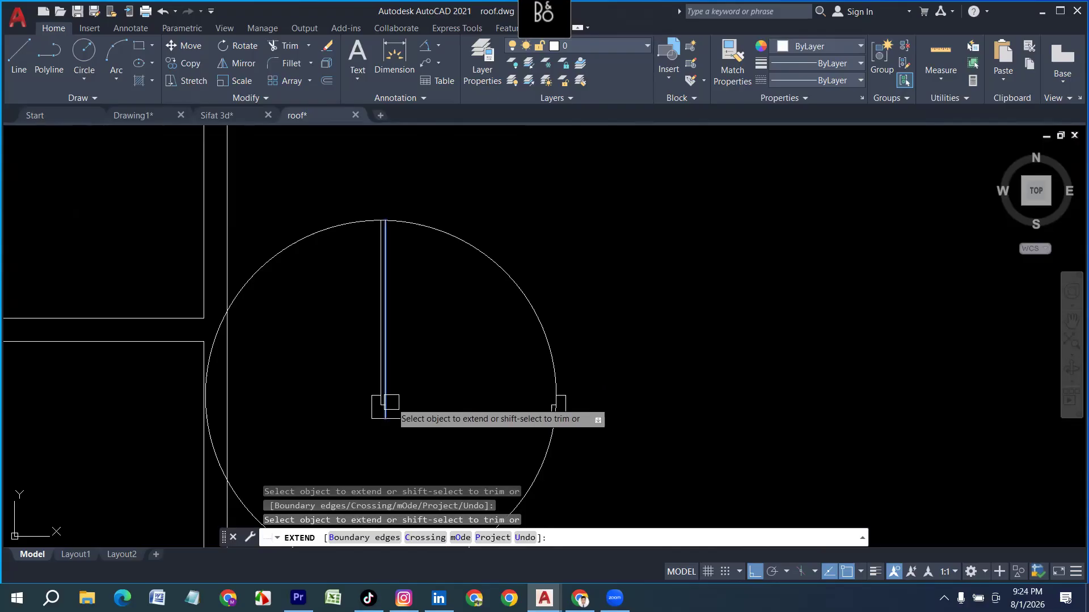
pyautogui.press('Escape')
pyautogui.press('Escape')
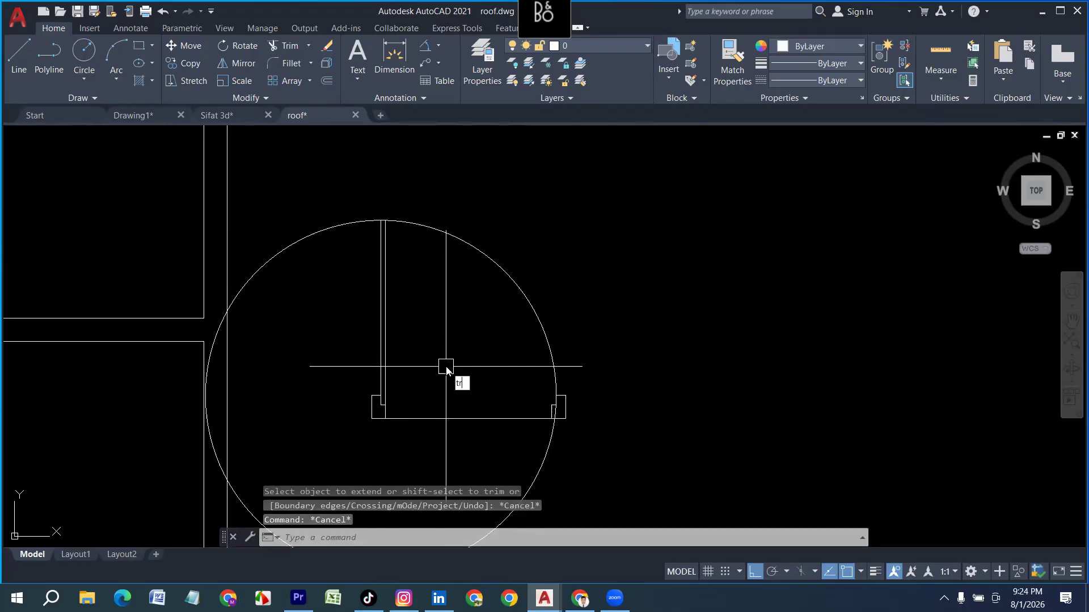
# Step: Trim the circle to a quarter swing arc from the leaf's top to the right jamb, and trim away the base line between the jambs
pyautogui.write('tr')
pyautogui.press('Return')
pyautogui.click(325, 218)
pyautogui.click(541, 431)
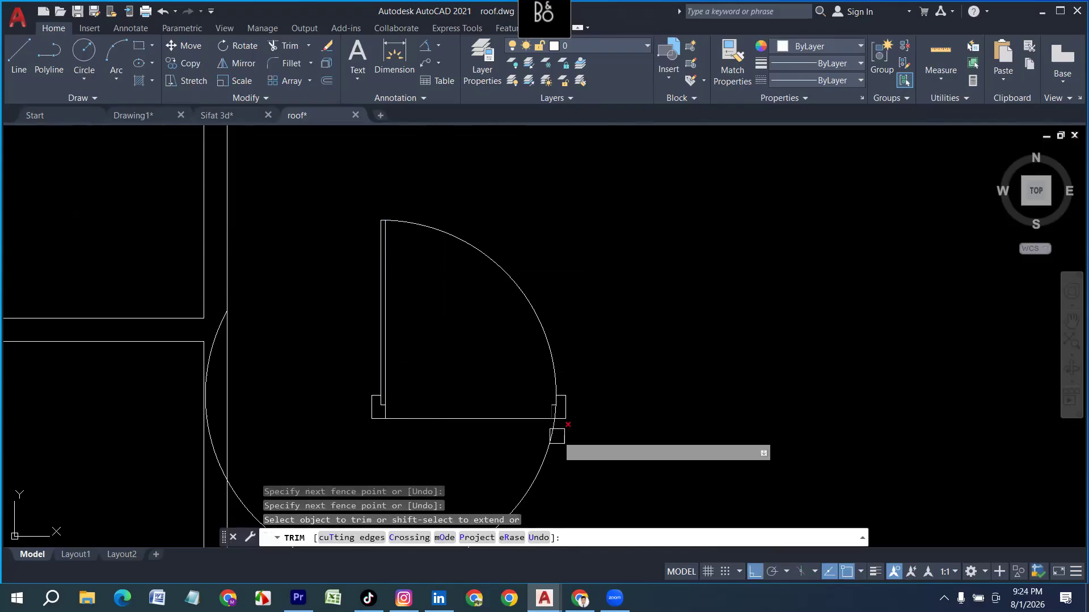
pyautogui.scroll(8, 555, 400)
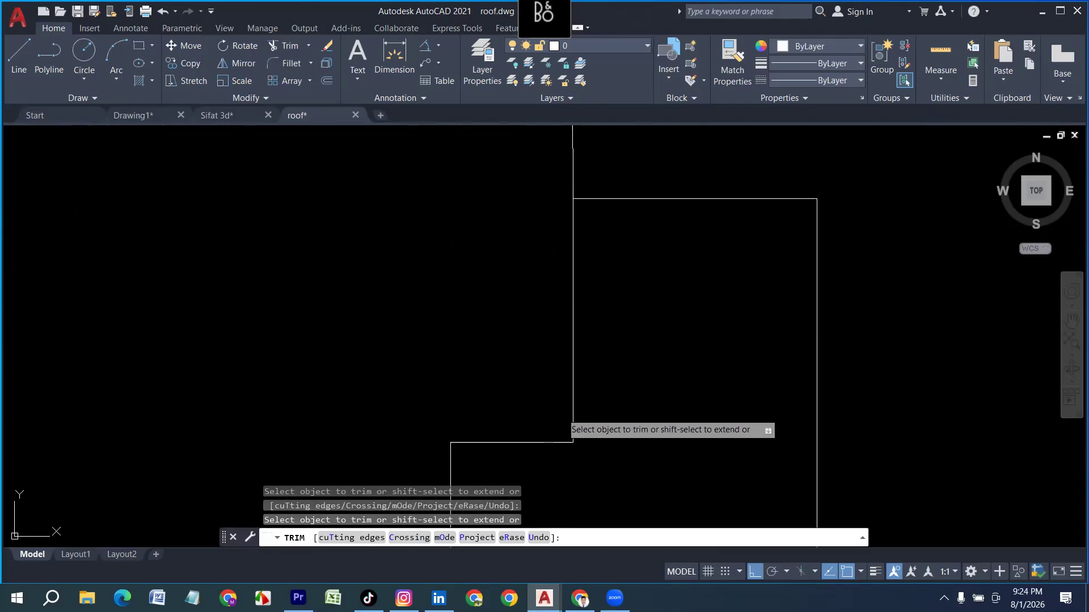
pyautogui.scroll(-7, 546, 342)
pyautogui.click(413, 333)
pyautogui.click(417, 410)
pyautogui.scroll(-5, 533, 322)
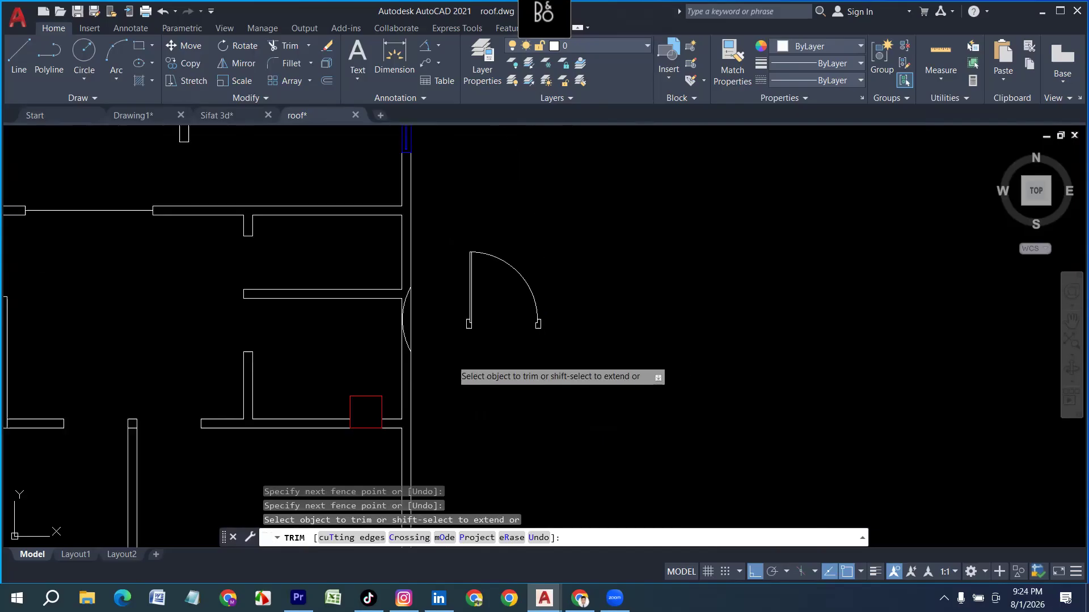
pyautogui.press('Escape')
# Step: Delete the leftover arc fragment of the circle lying across the floor plan's right outer wall
pyautogui.scroll(4, 414, 323)
pyautogui.click(391, 369)
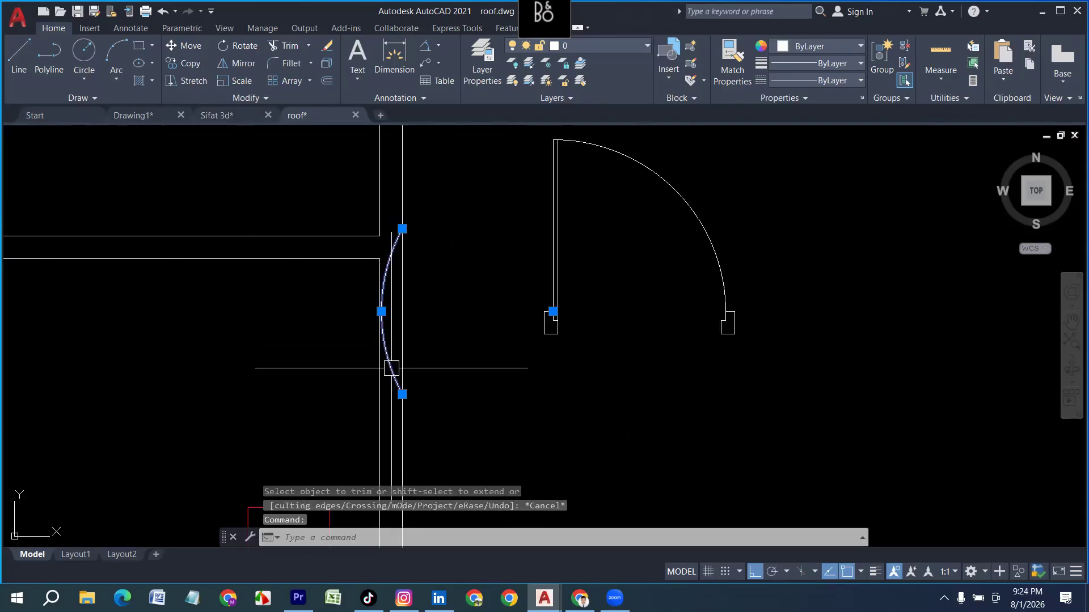
pyautogui.press('Delete')
# Step: Join all the door symbol's lines and its swing arc into polylines
pyautogui.scroll(-6, 391, 368)
pyautogui.scroll(4, 520, 384)
pyautogui.click(457, 377)
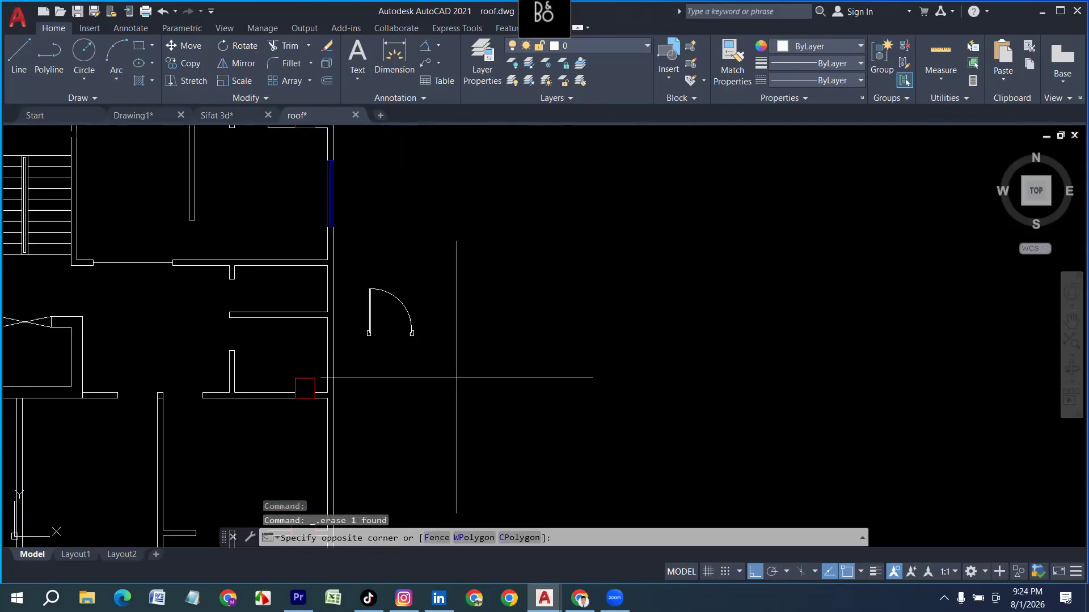
pyautogui.click(358, 271)
pyautogui.write('J')
pyautogui.press('Return')
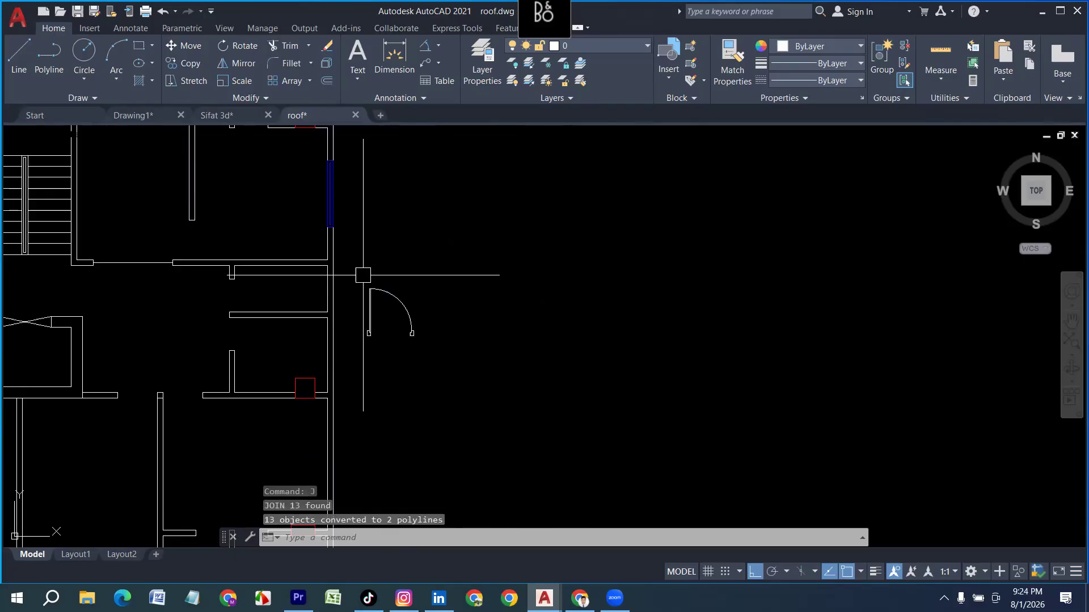
# Step: Try to rotate the polyline containing the door swing about the left jamb's lower corner, and undo the rotation
pyautogui.moveTo(363, 276); pyautogui.dragTo(515, 318, button='middle')
pyautogui.scroll(2, 516, 319)
pyautogui.click(556, 350)
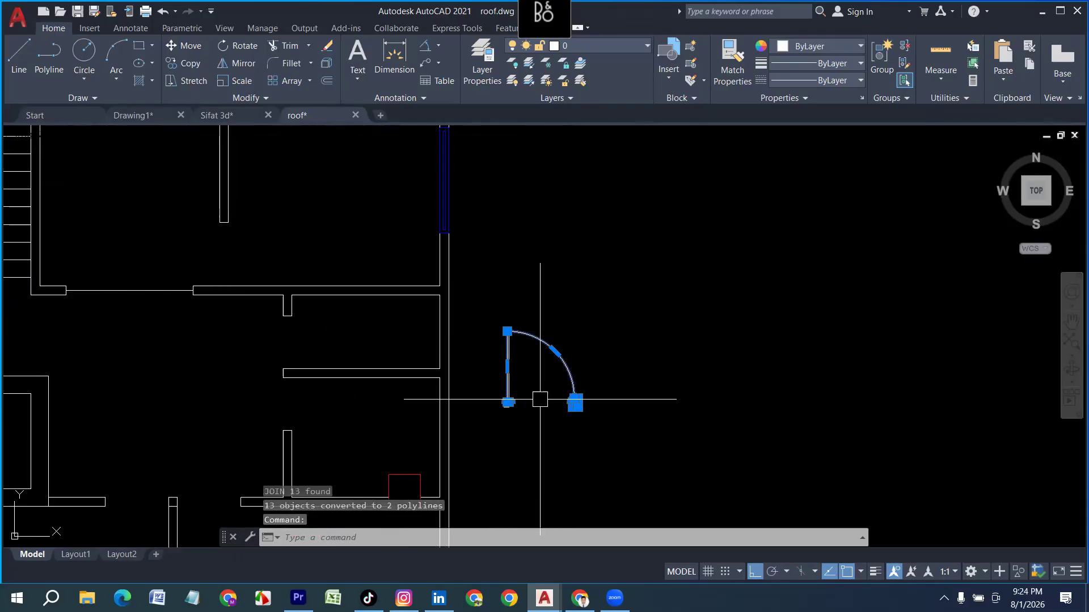
pyautogui.press('Return')
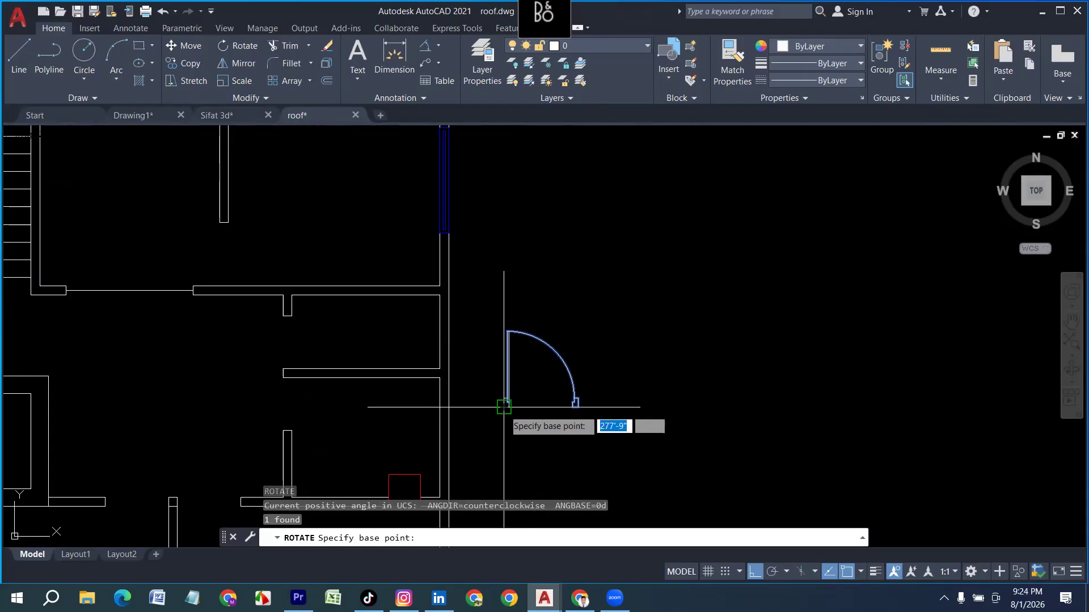
pyautogui.click(504, 403)
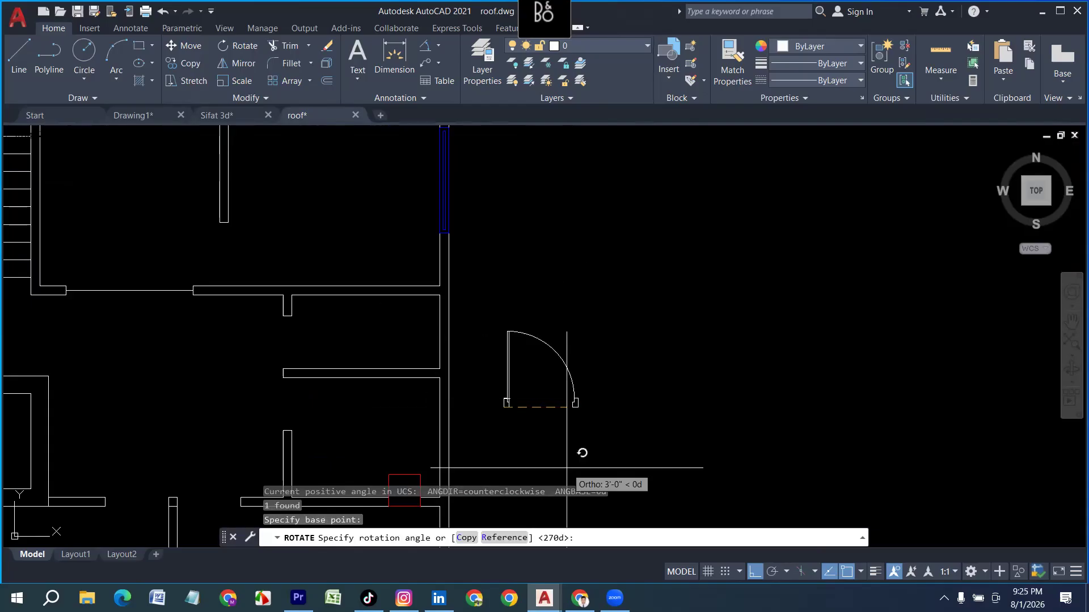
pyautogui.click(533, 438)
pyautogui.scroll(-2, 508, 329)
pyautogui.scroll(2, 516, 360)
pyautogui.hotkey('ctrl', 'z')
pyautogui.hotkey('ctrl', 'z')
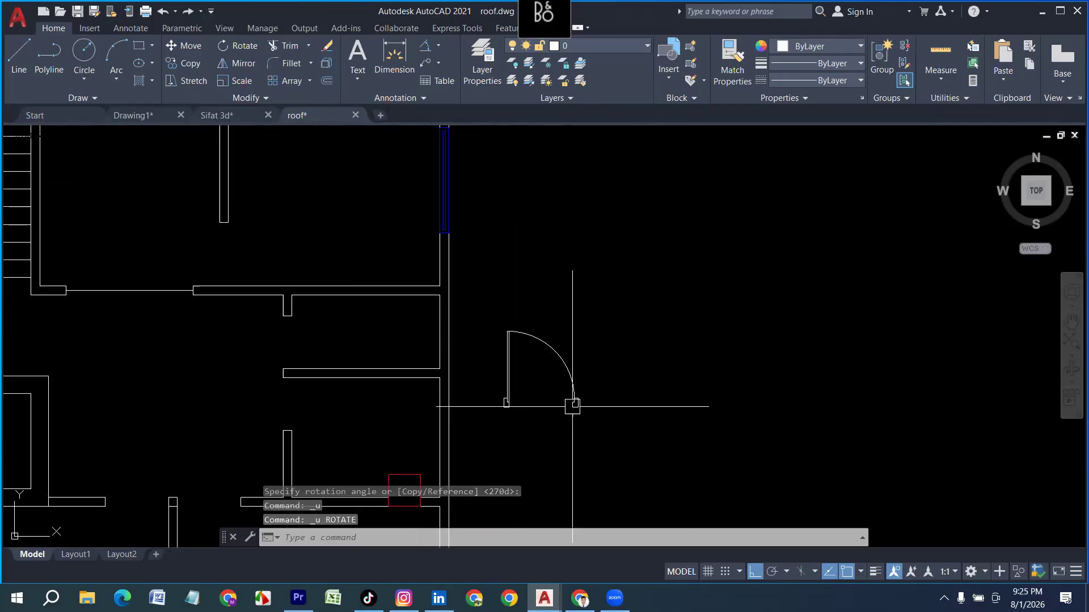
# Step: Rotate the whole door symbol, including both jambs, by 270° about the left jamb's lower corner
pyautogui.click(611, 446)
pyautogui.click(491, 314)
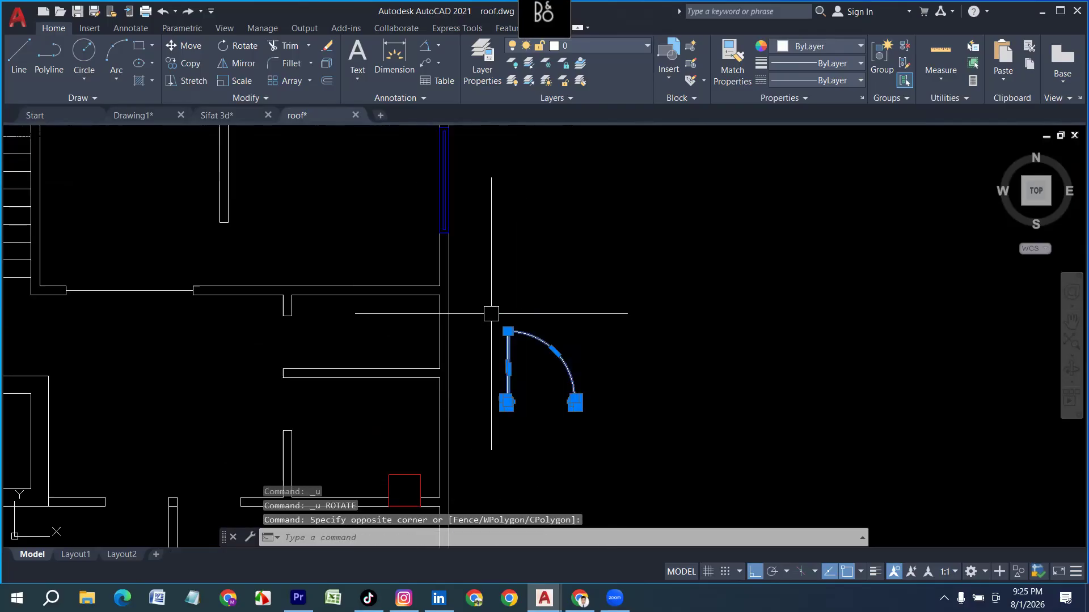
pyautogui.write('ro')
pyautogui.press('Return')
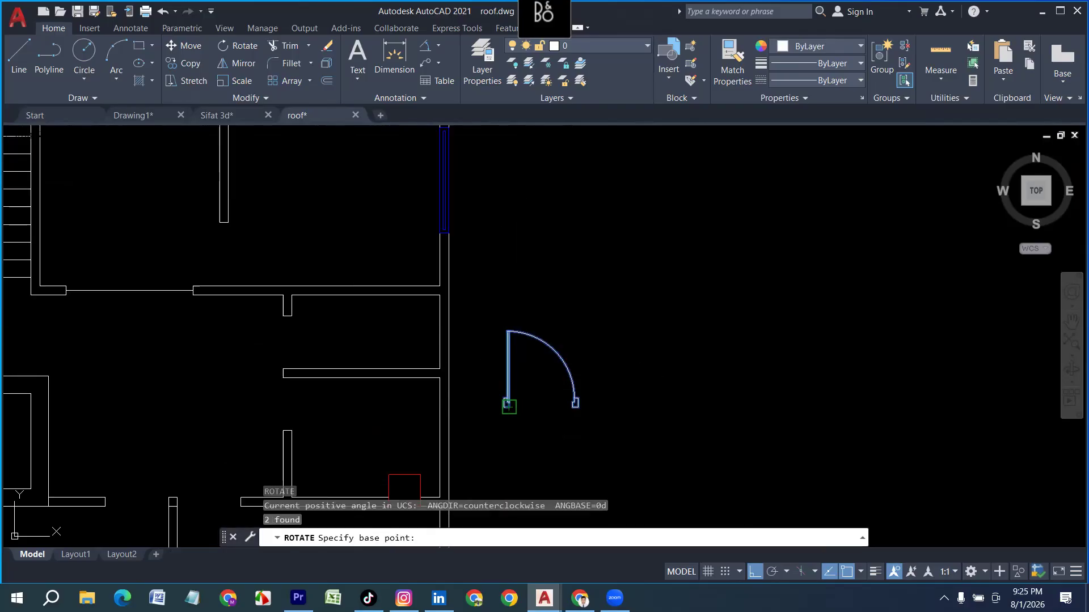
pyautogui.click(509, 406)
pyautogui.press('Return')
pyautogui.scroll(-3, 566, 359)
pyautogui.scroll(3, 579, 369)
# Step: Copy the rotated door from its upper jamb's corner to the lower end of the staircase's right wall
pyautogui.click(613, 342)
pyautogui.click(480, 456)
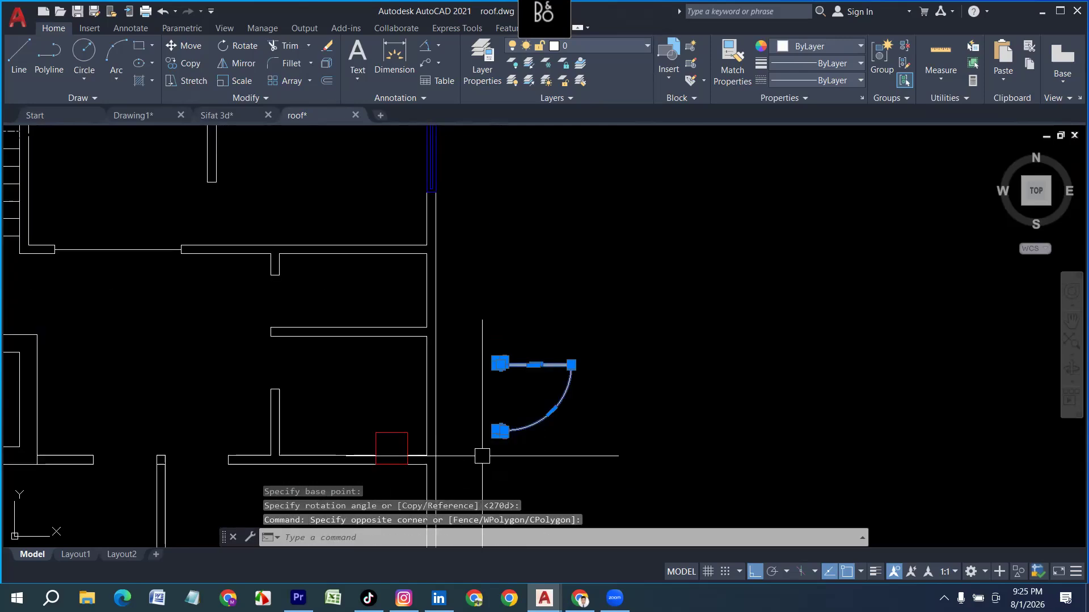
pyautogui.moveTo(250, 278)
pyautogui.mouseDown(button='middle')
pyautogui.moveTo(270, 309)
pyautogui.moveTo(376, 343)
pyautogui.mouseUp(button='middle')
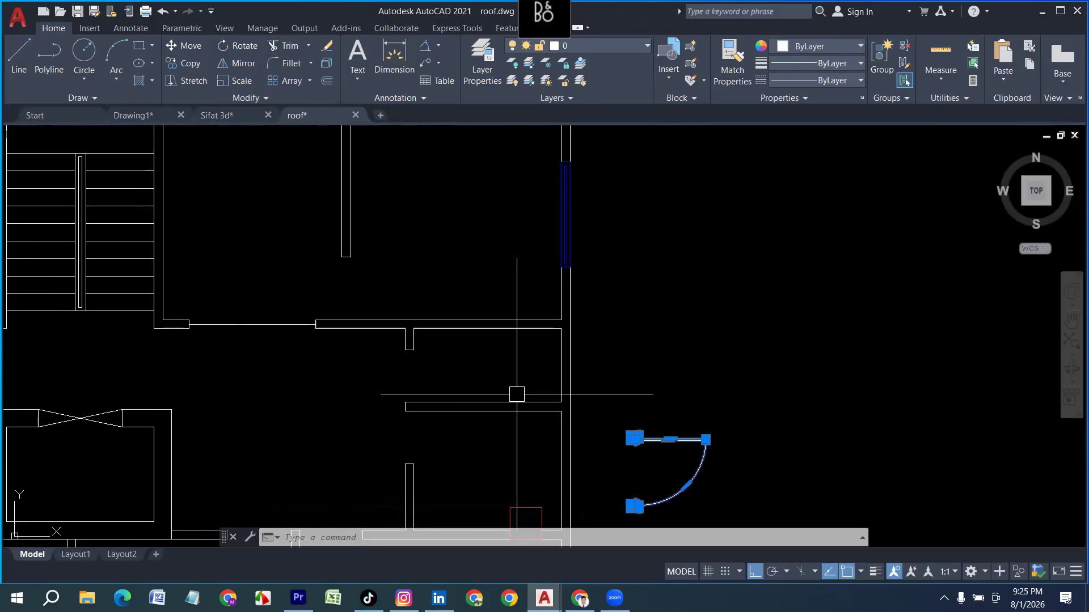
pyautogui.write('p')
pyautogui.press('Return')
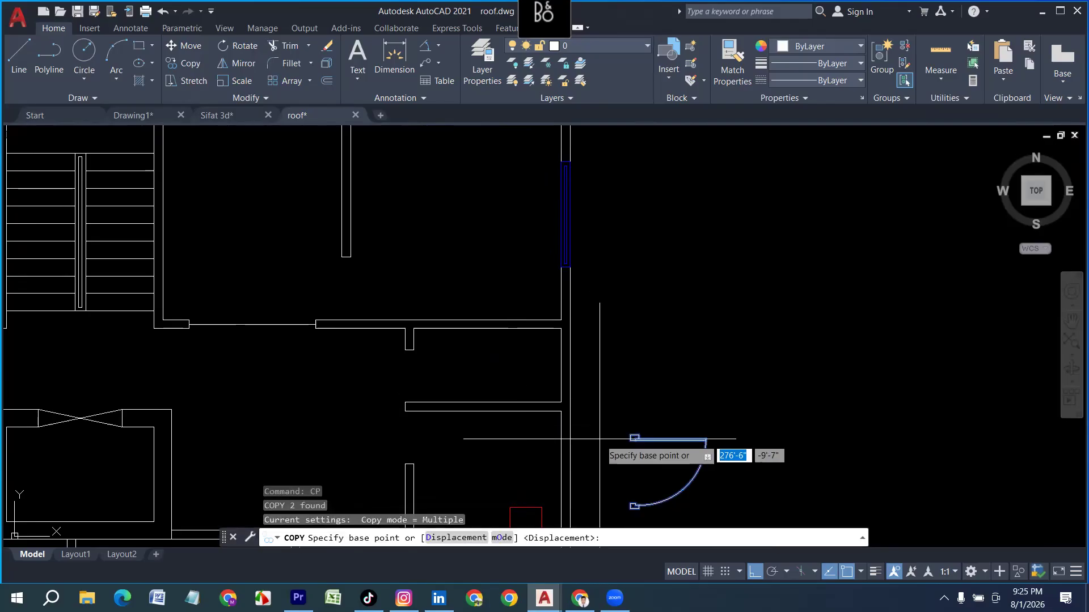
pyautogui.scroll(2, 638, 431)
pyautogui.click(638, 431)
pyautogui.scroll(-4, 539, 384)
pyautogui.scroll(3, 373, 355)
pyautogui.click(373, 355)
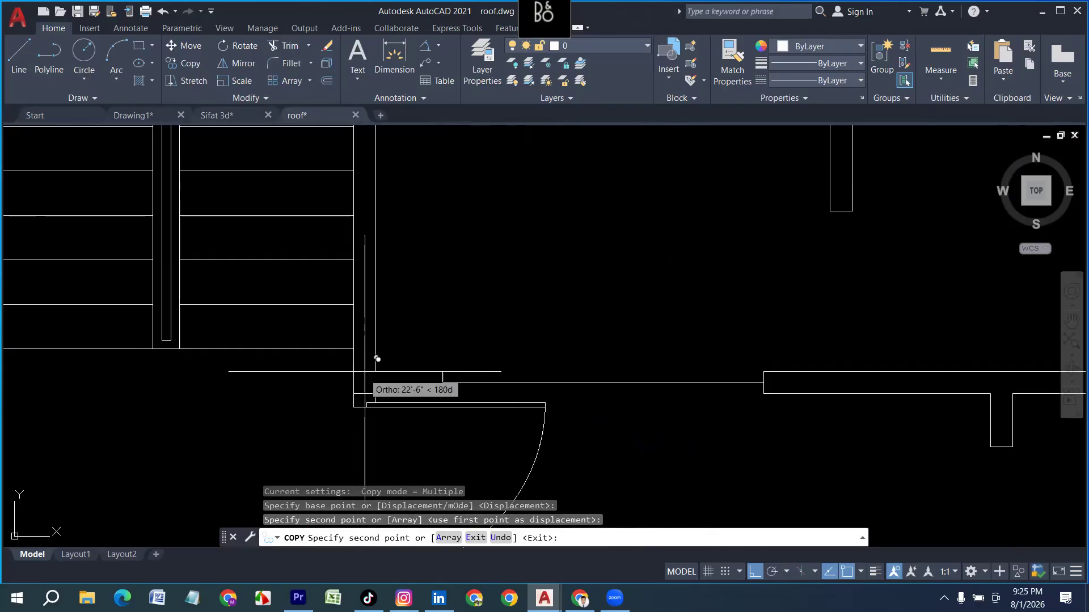
pyautogui.scroll(-2, 411, 362)
pyautogui.scroll(-5, 420, 352)
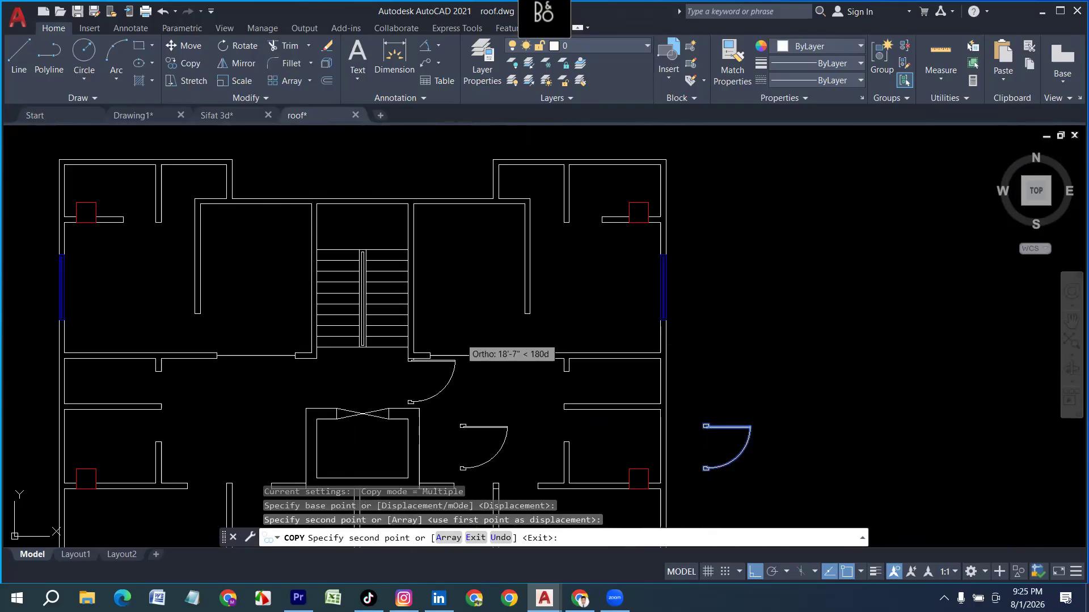
pyautogui.press('Escape')
# Step: Draw two short vertical lines from the copied door's lower jamb corners down to the shaft wall's top edge
pyautogui.scroll(6, 398, 437)
pyautogui.scroll(2, 419, 318)
pyautogui.press('Escape')
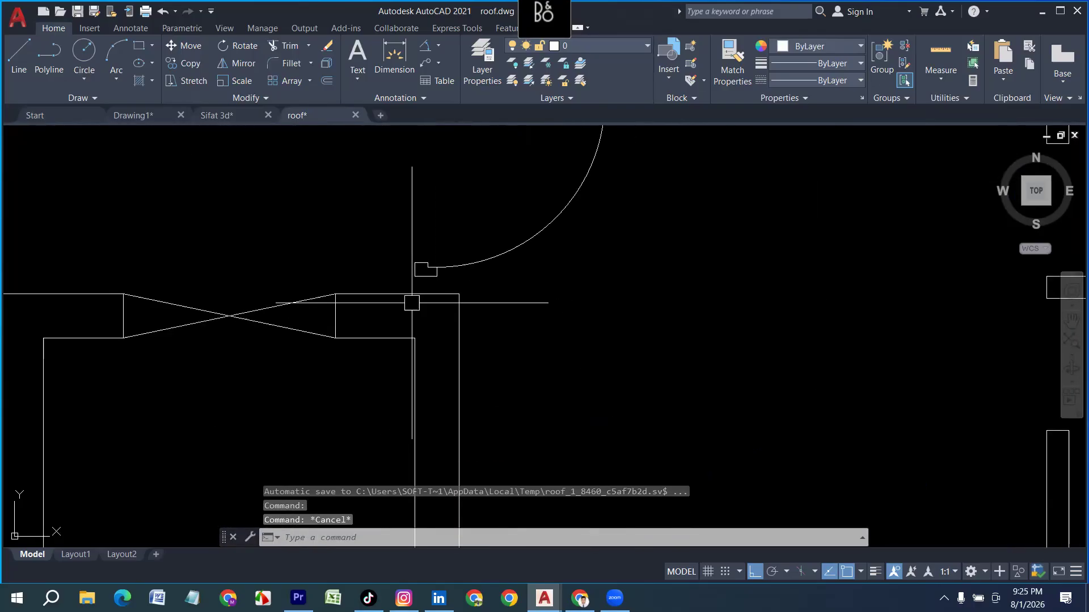
pyautogui.press('l')
pyautogui.press('Return')
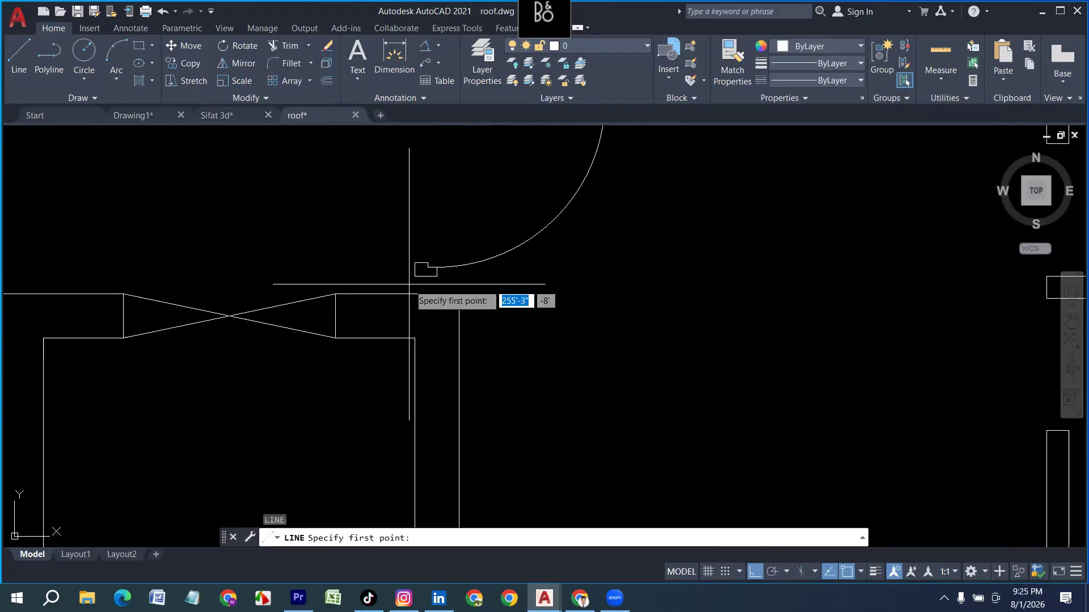
pyautogui.click(414, 295)
pyautogui.scroll(4, 415, 293)
pyautogui.click(412, 297)
pyautogui.press('Return')
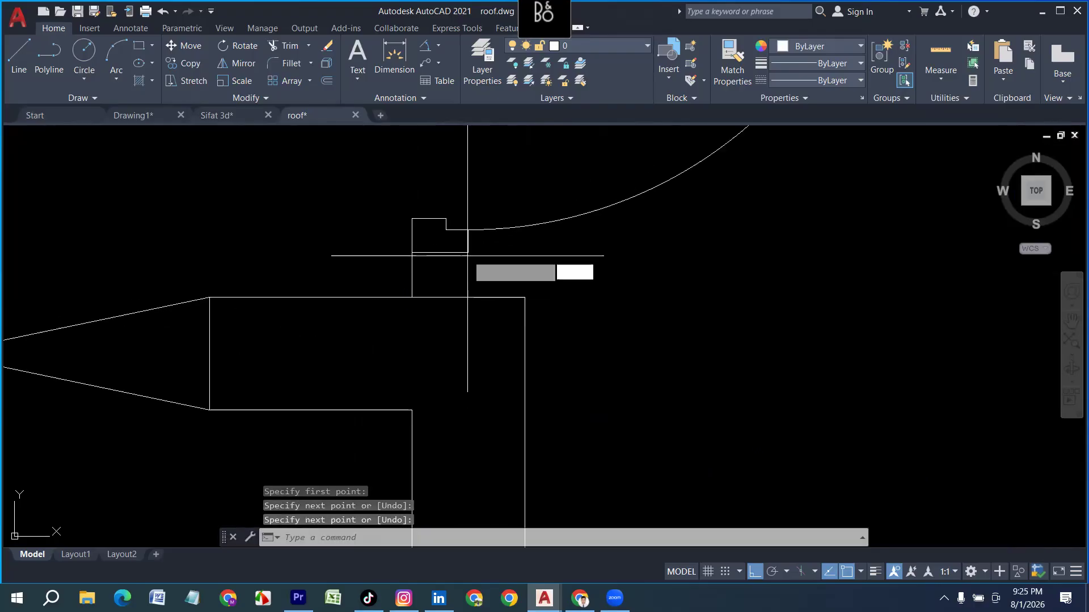
pyautogui.press('Return')
pyautogui.click(467, 252)
pyautogui.click(467, 297)
pyautogui.press('Return')
pyautogui.scroll(-4, 476, 301)
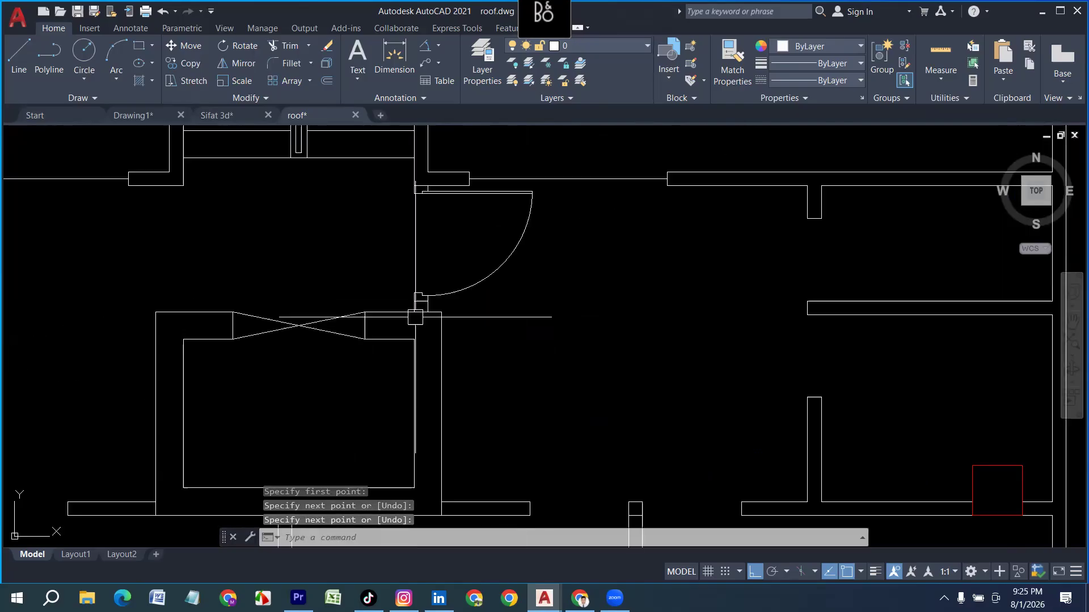
# Step: Mirror the entrance door and its connecting wall lines about the staircase's vertical centre axis, keeping the originals
pyautogui.click(377, 173)
pyautogui.click(537, 317)
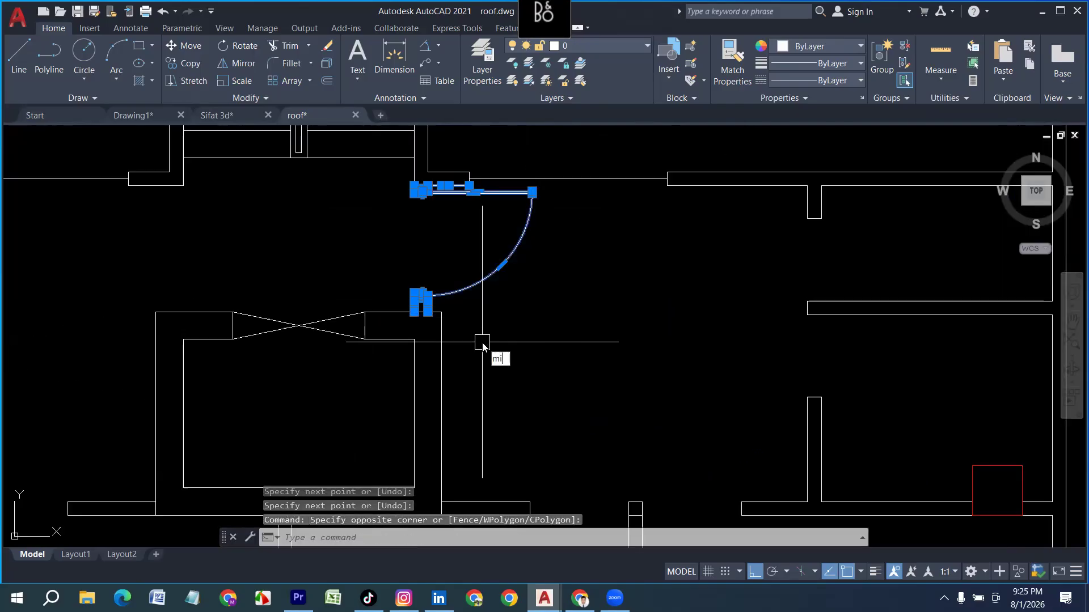
pyautogui.write('mi')
pyautogui.press('Return')
pyautogui.scroll(-2, 372, 336)
pyautogui.click(327, 225)
pyautogui.click(307, 281)
pyautogui.press('Return')
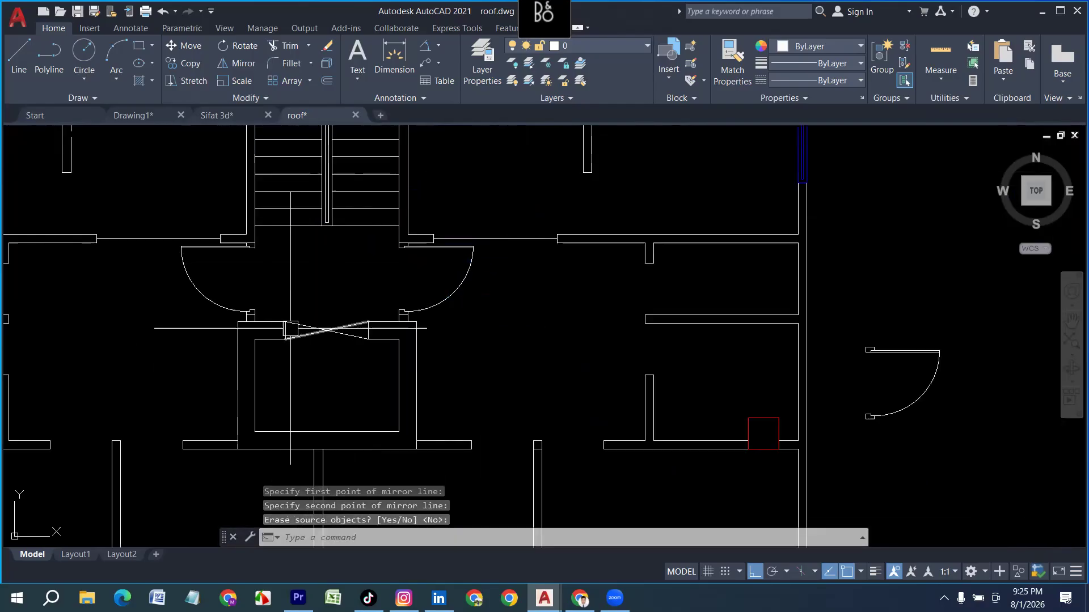
# Step: Examine the floor plan around the two entrance doors, the staircase, the shaft and the lower rooms
pyautogui.scroll(-3, 282, 319)
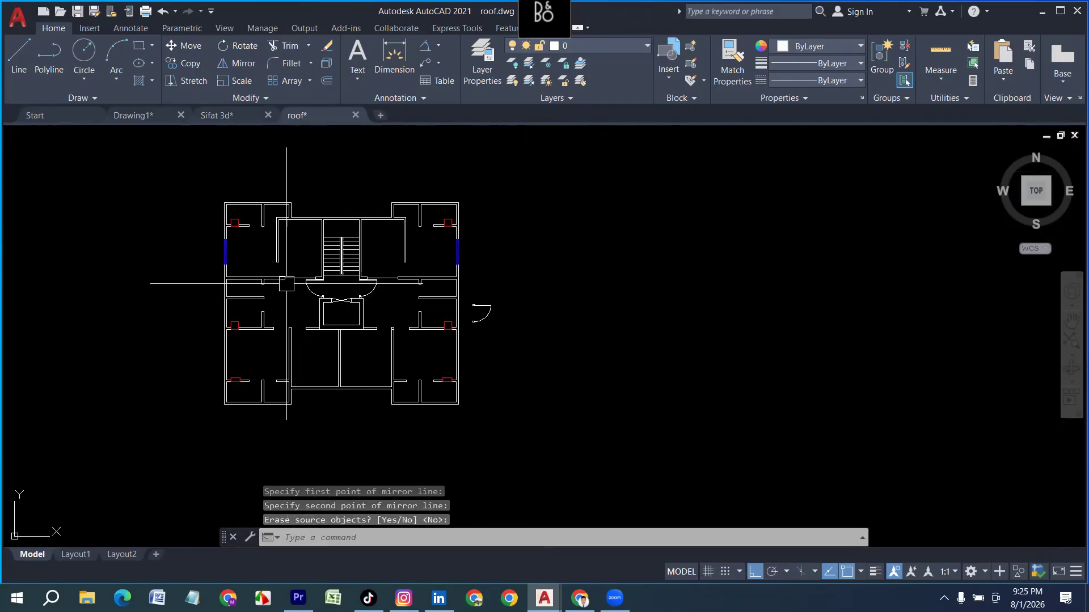
pyautogui.scroll(5, 374, 323)
pyautogui.scroll(-3, 379, 324)
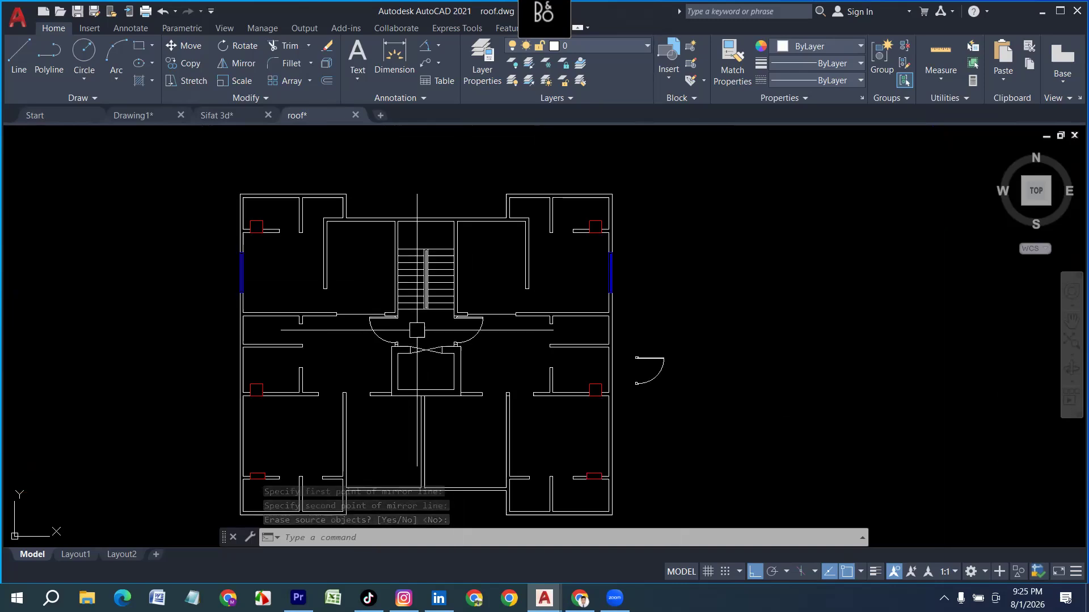
pyautogui.scroll(3, 424, 351)
pyautogui.scroll(2, 380, 326)
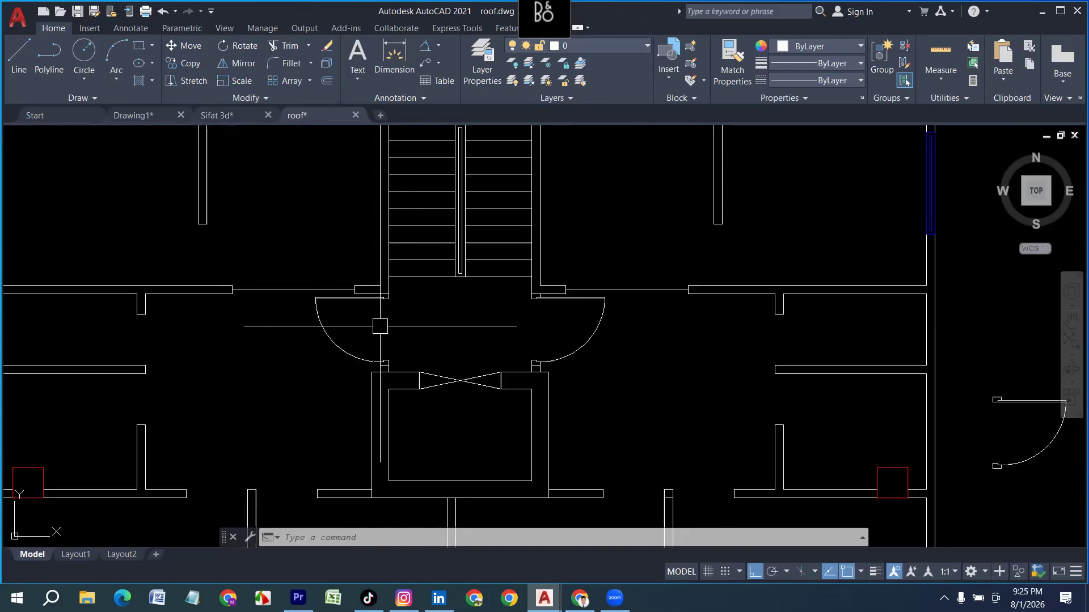
pyautogui.scroll(-4, 277, 364)
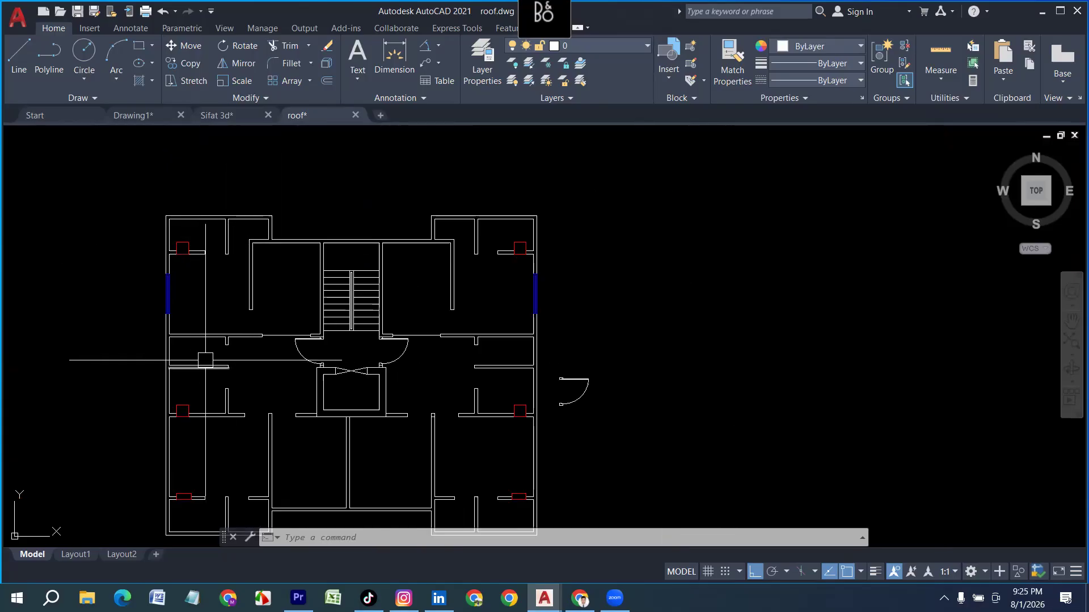
pyautogui.moveTo(281, 417); pyautogui.dragTo(292, 316, button='middle')
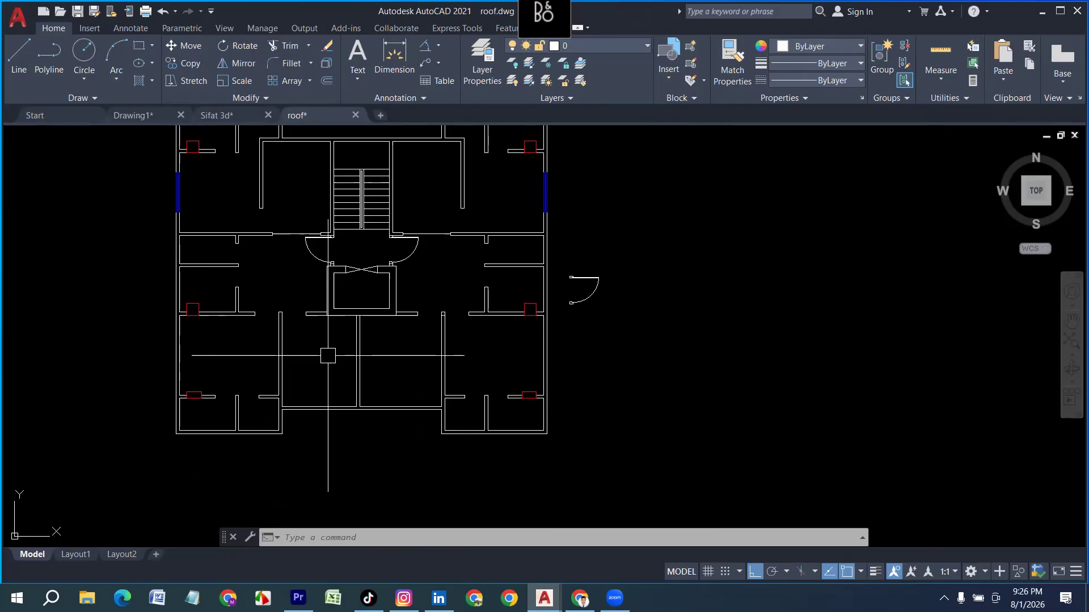
pyautogui.scroll(4, 348, 289)
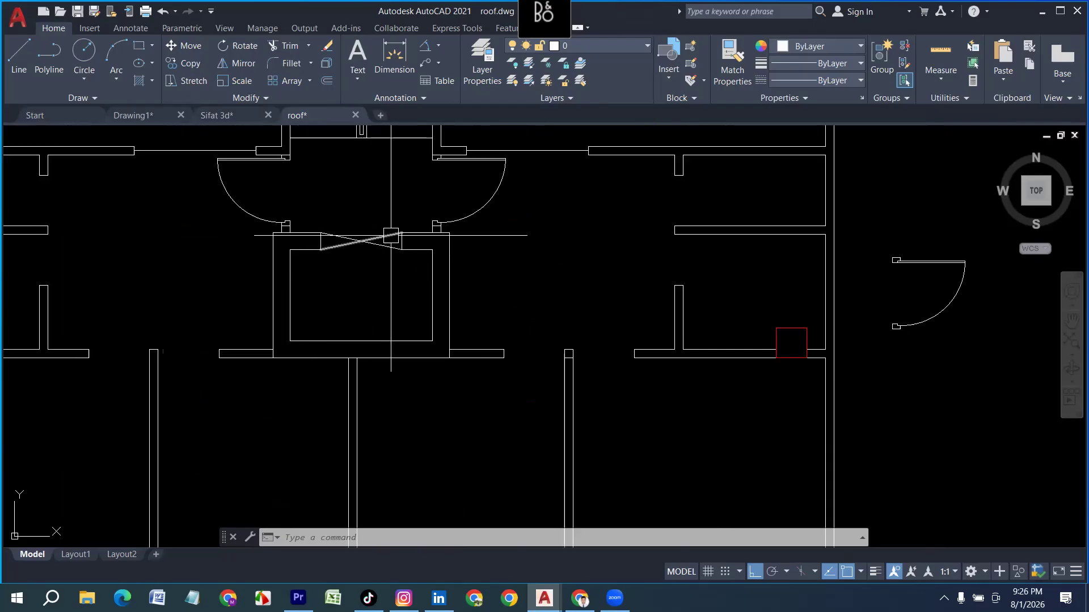
pyautogui.scroll(-2, 351, 293)
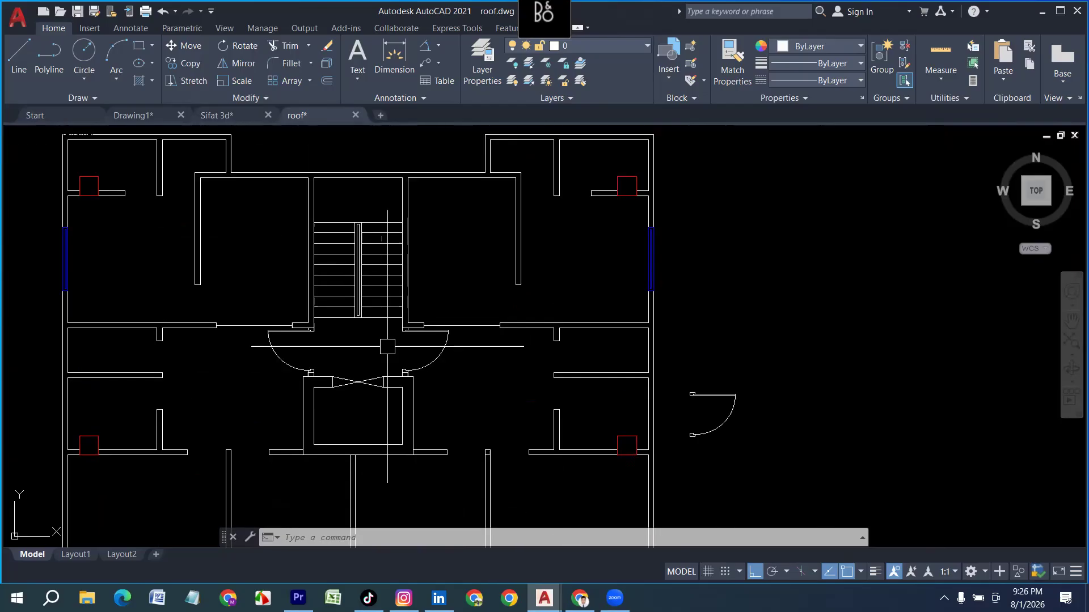
pyautogui.moveTo(519, 367); pyautogui.dragTo(426, 343, button='middle')
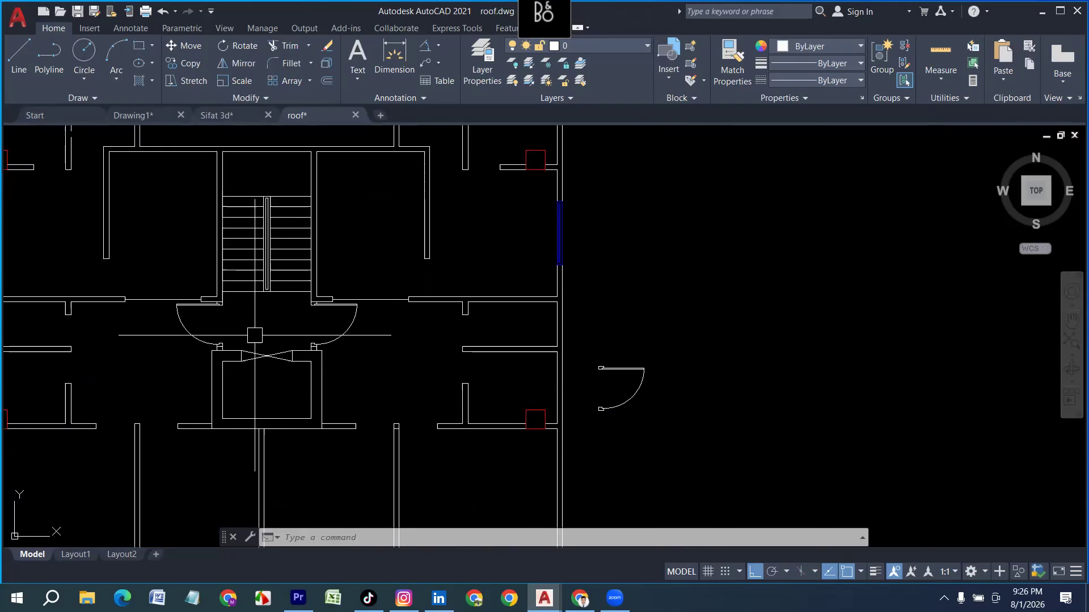
pyautogui.scroll(-2, 488, 358)
pyautogui.moveTo(427, 425); pyautogui.dragTo(456, 372, button='middle')
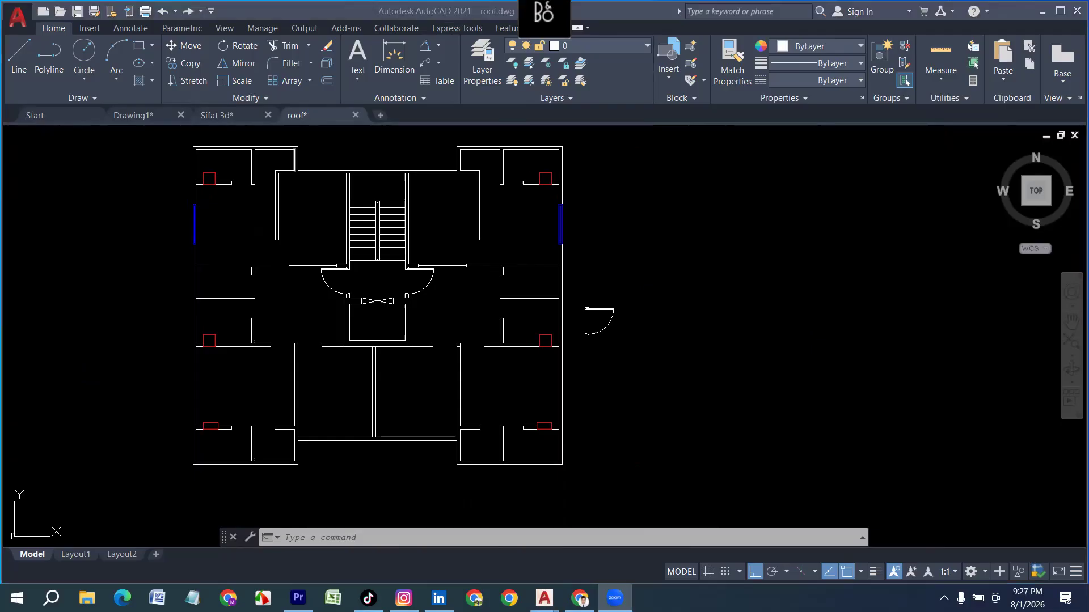
pyautogui.click(194, 259)
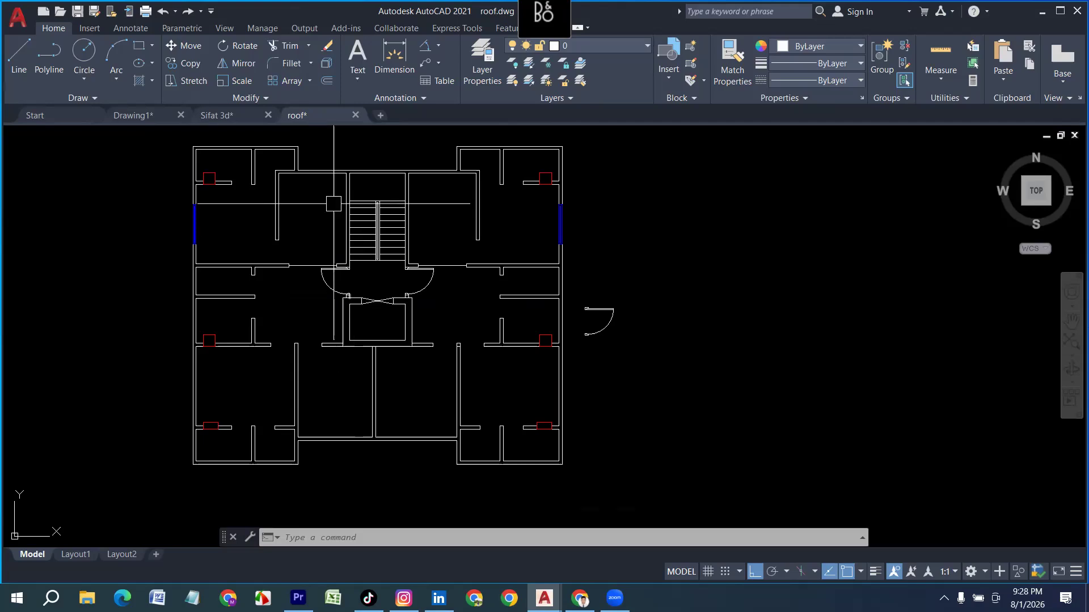
pyautogui.scroll(4, 333, 204)
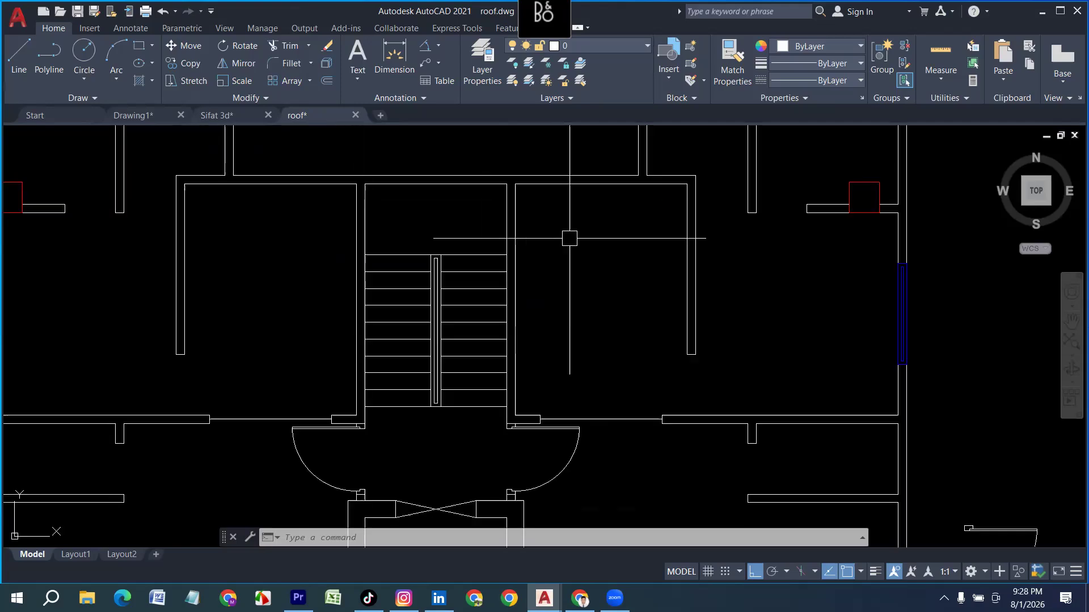
pyautogui.moveTo(400, 496); pyautogui.dragTo(363, 353, button='middle')
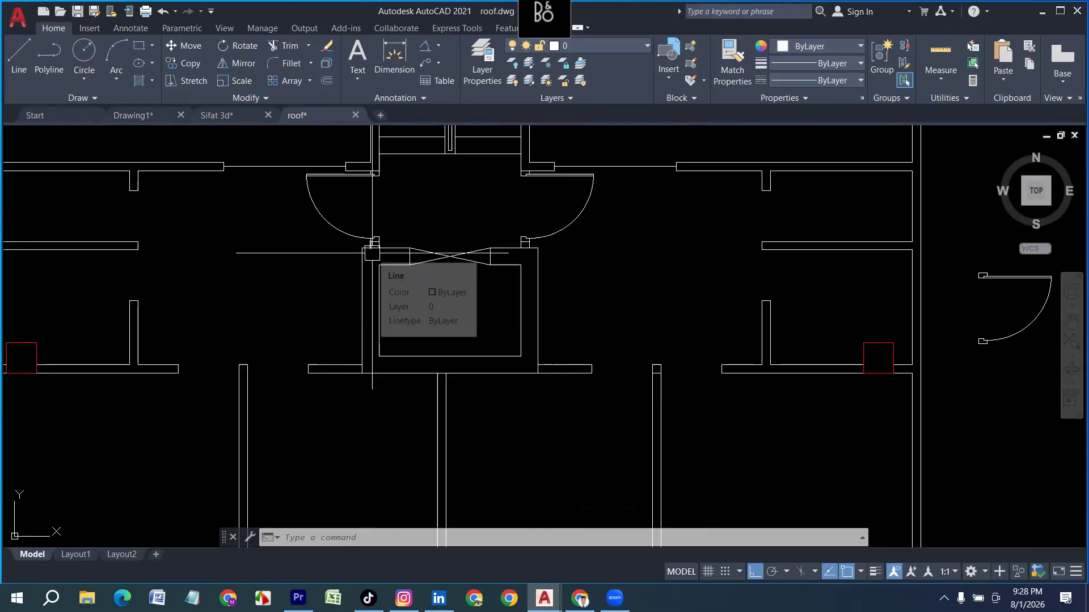
pyautogui.scroll(-4, 435, 330)
pyautogui.scroll(2, 439, 408)
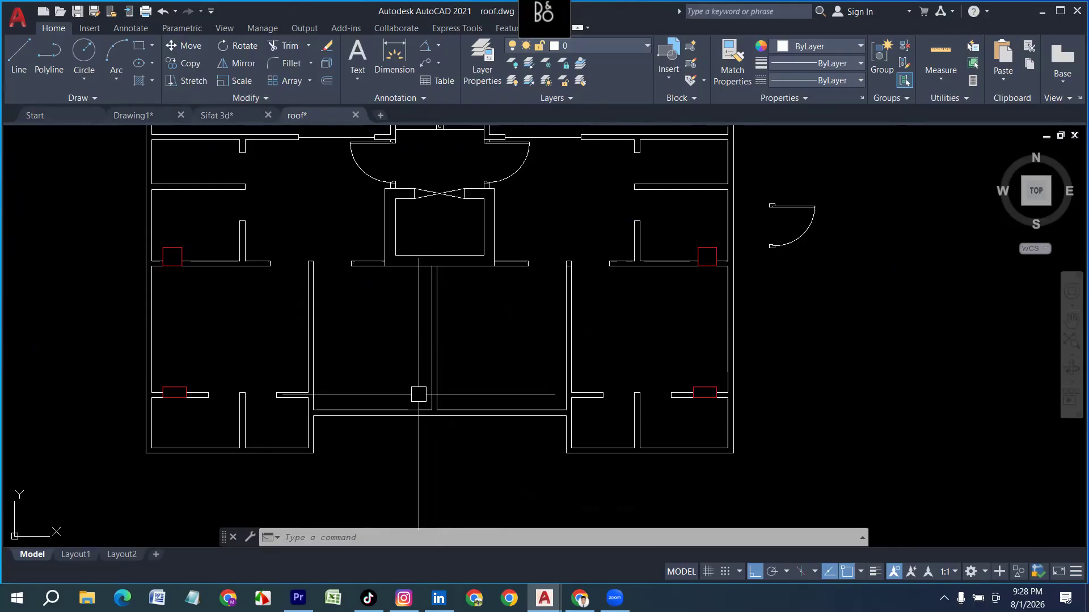